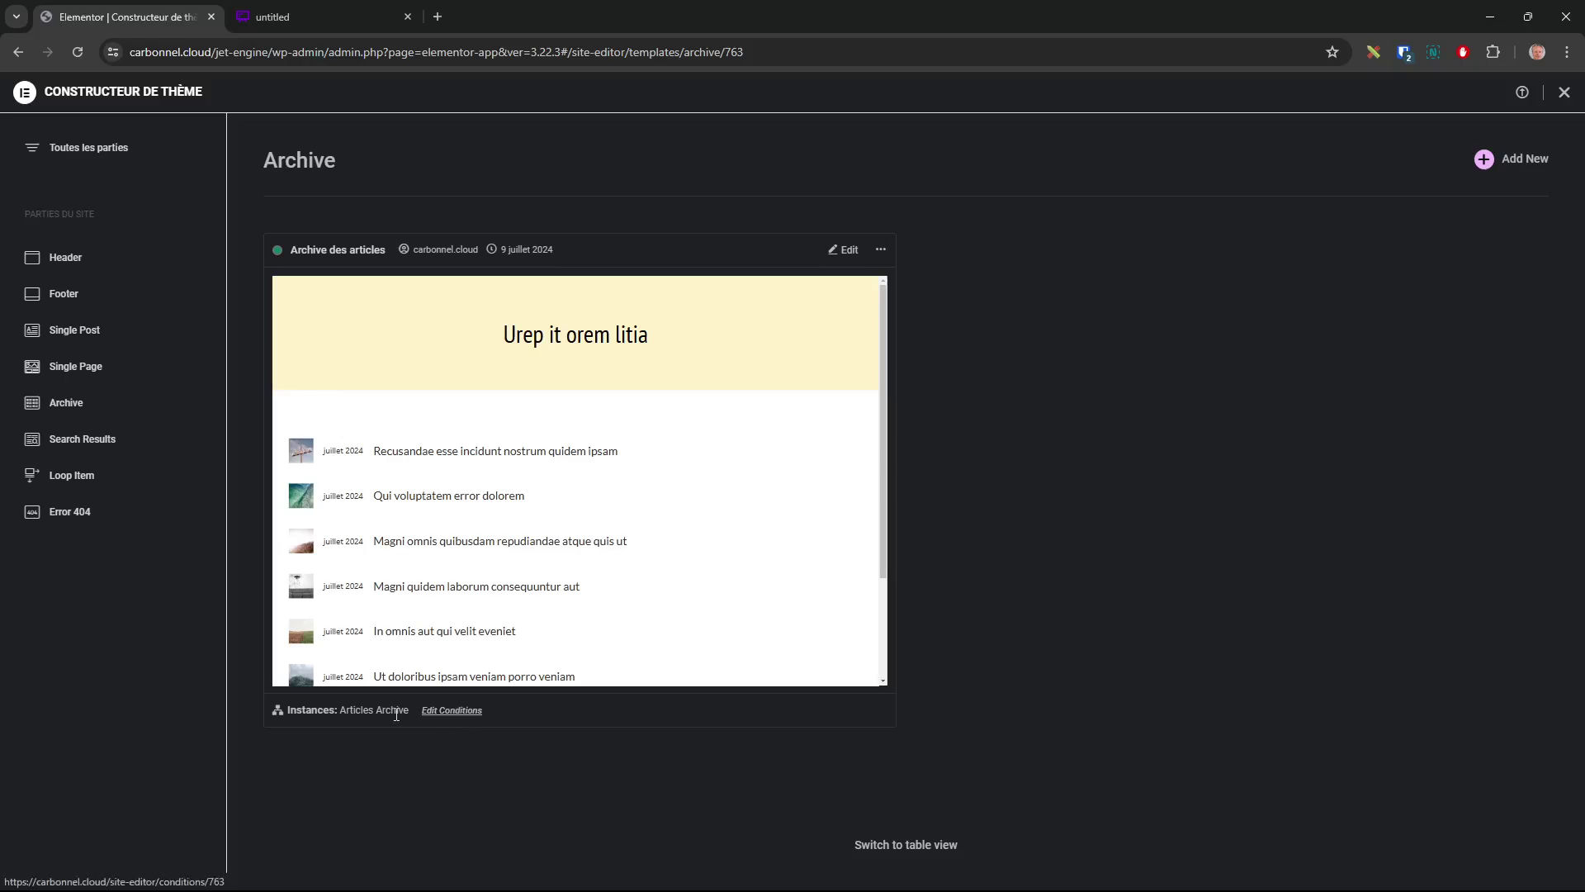
- Review the display conditions of the Archive des articles template and return to the archive list
click(454, 712)
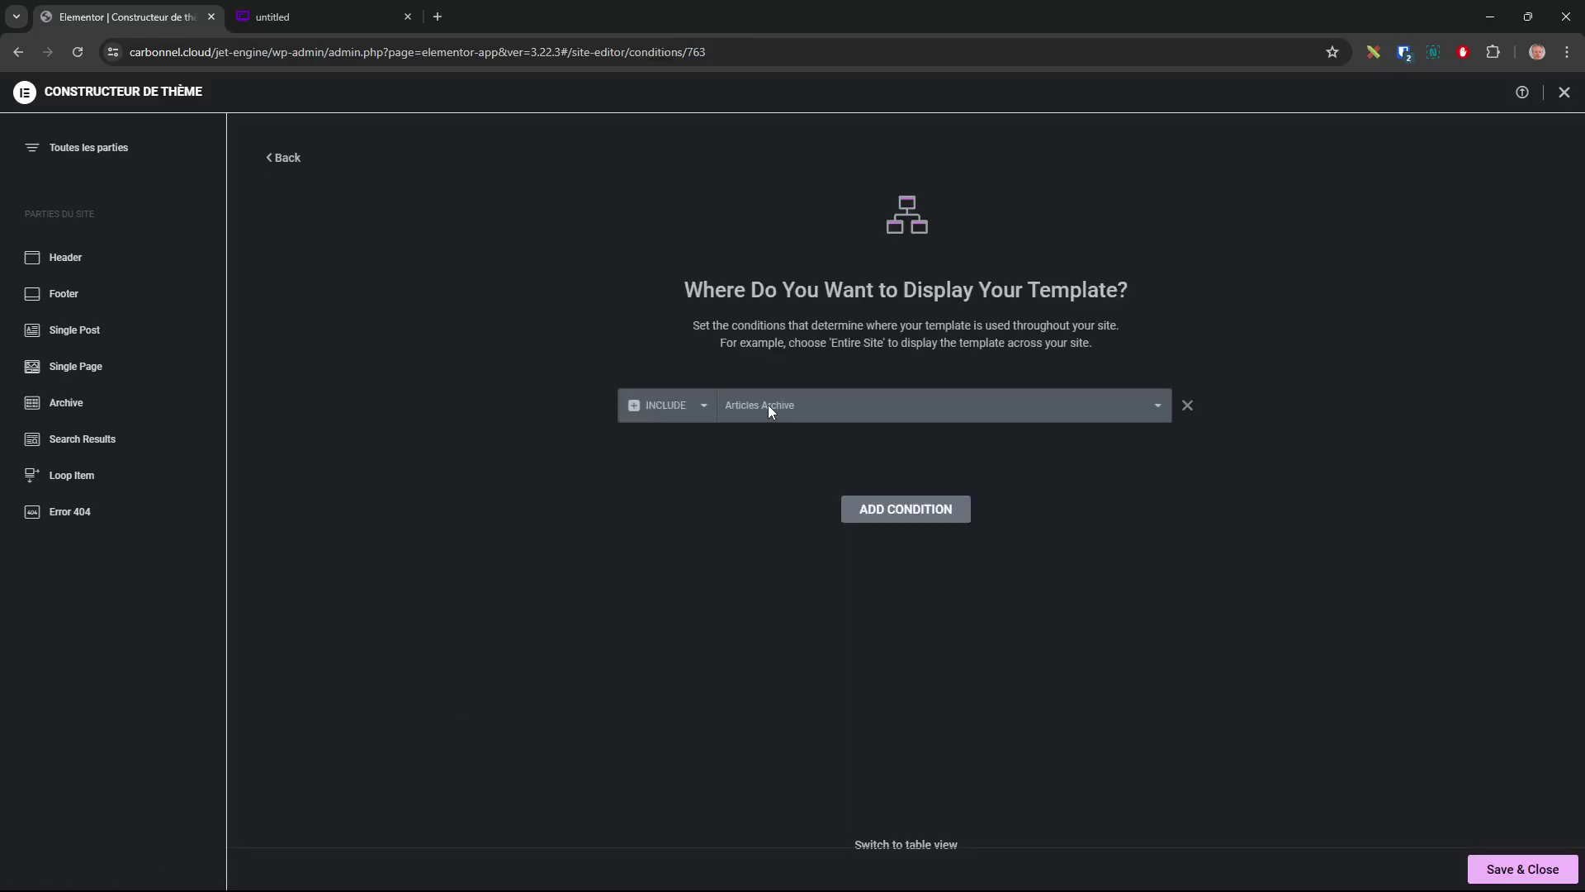
click(1002, 406)
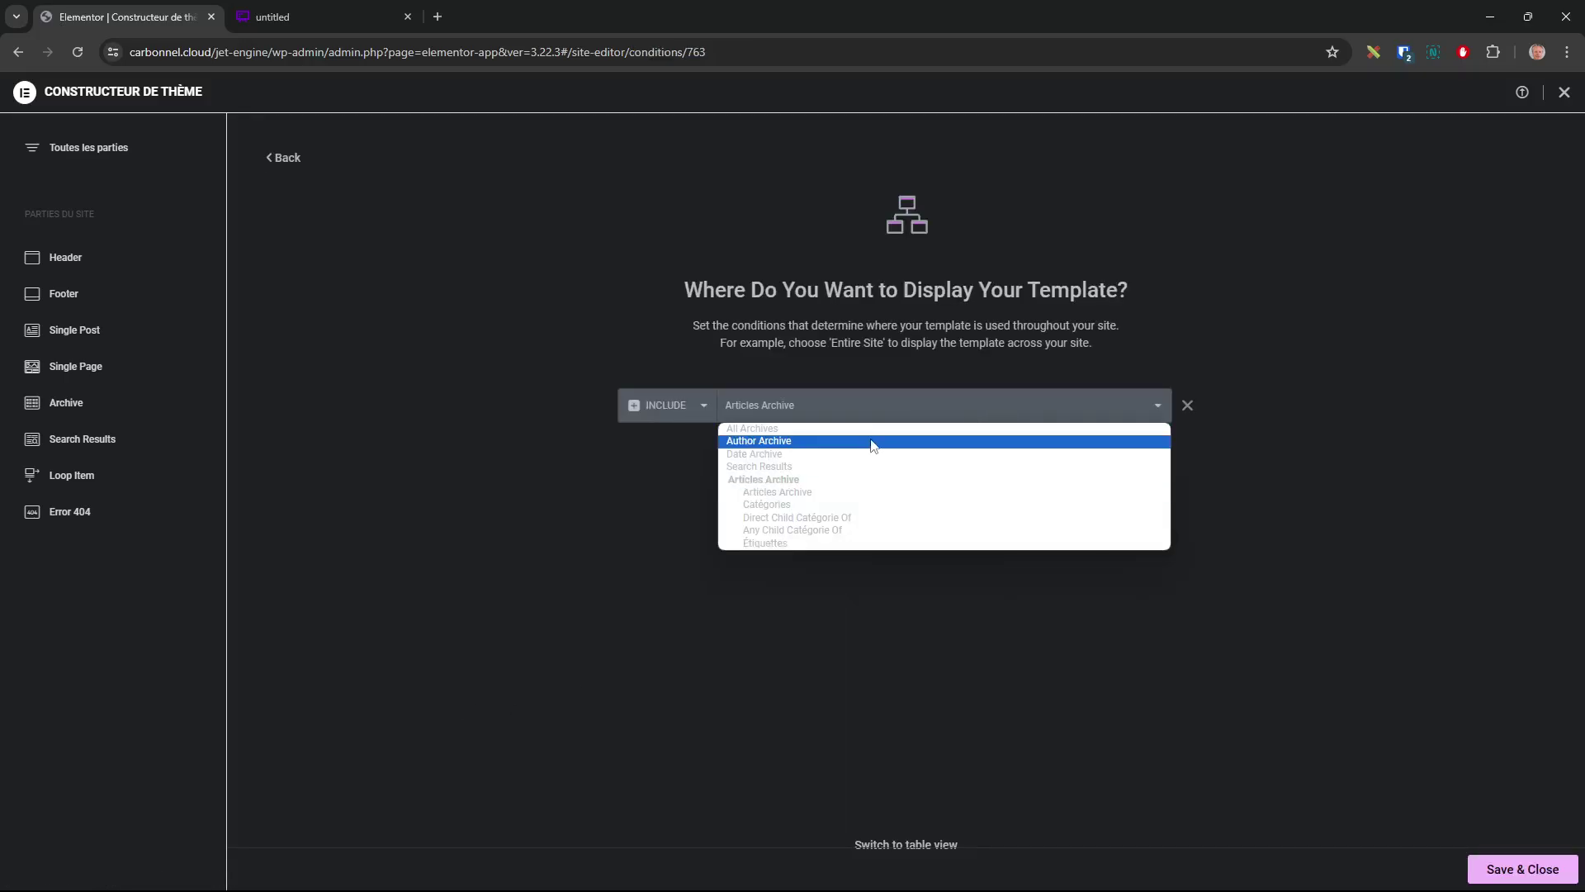
click(790, 407)
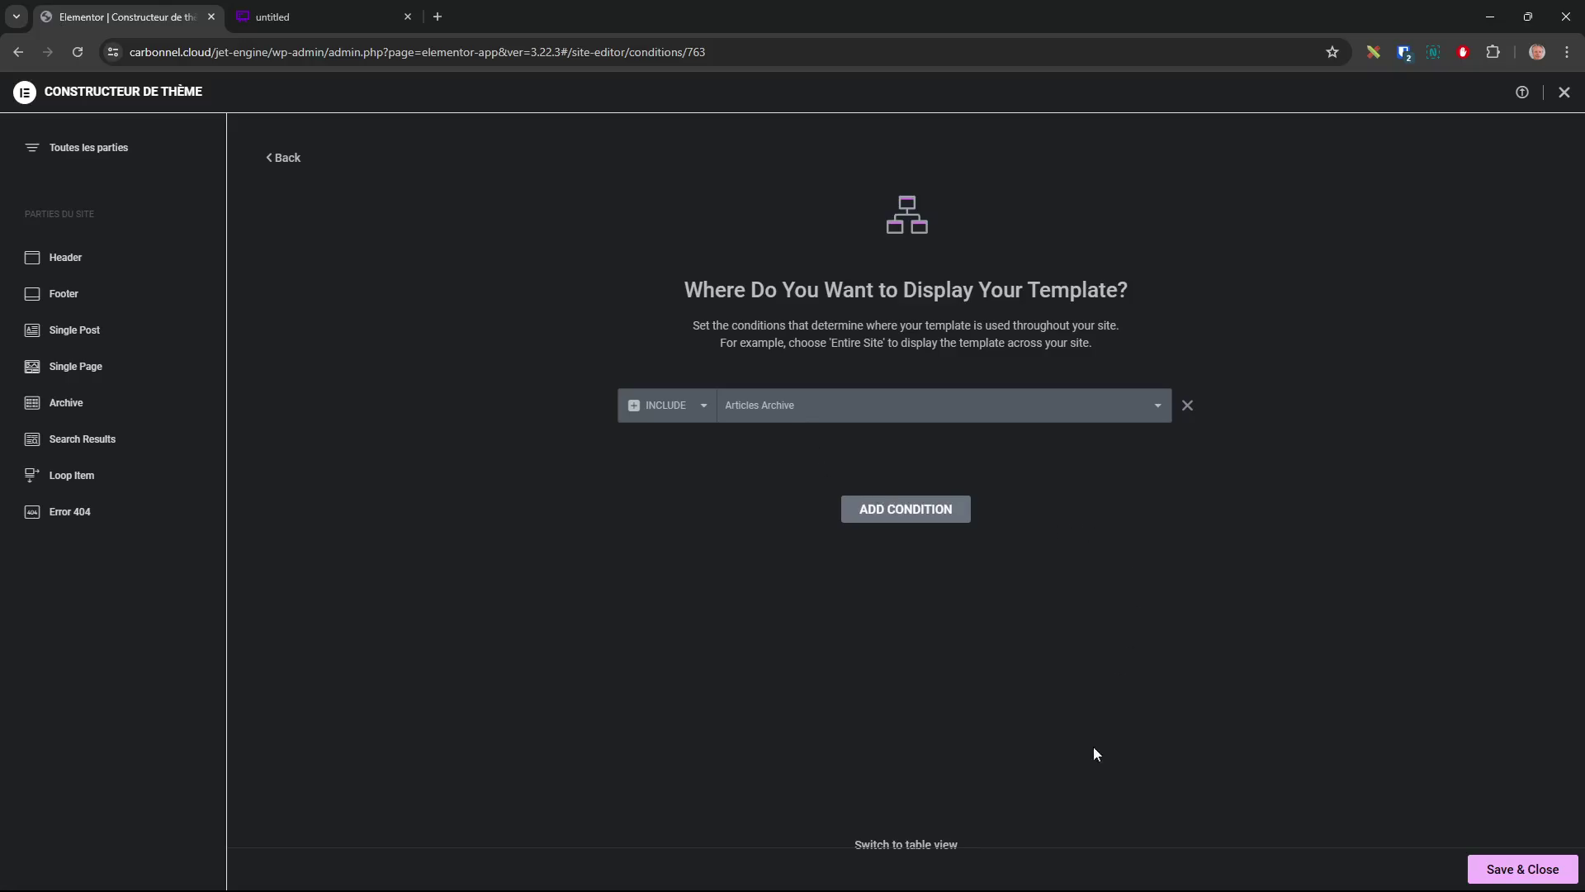
click(252, 156)
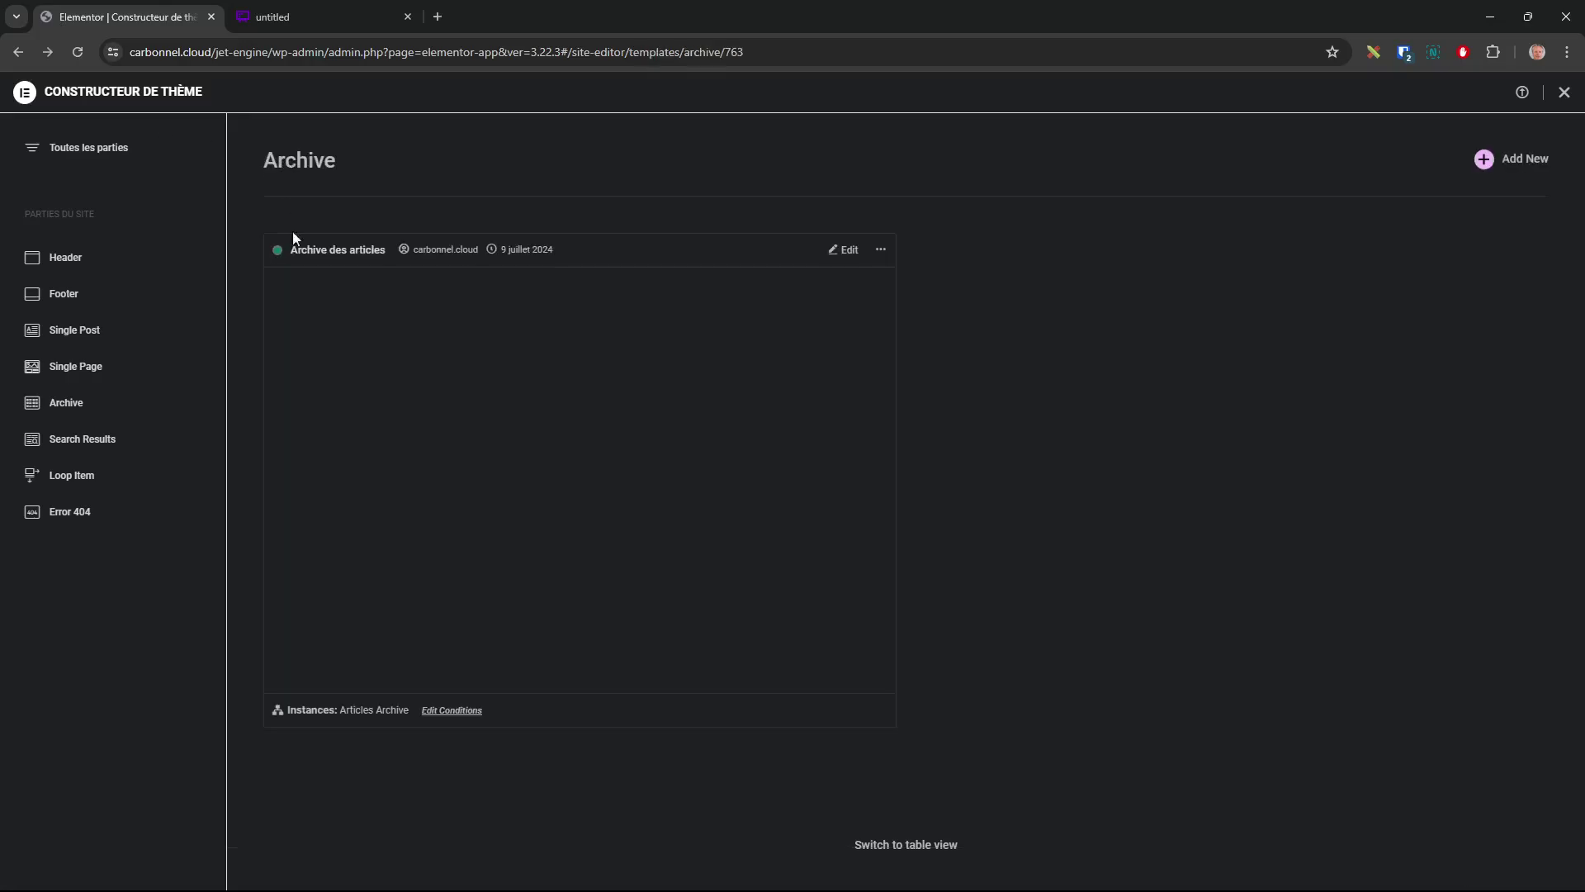
- Open the Archive des articles template for editing, close the Navigator and select the Listing Grid widget
click(847, 250)
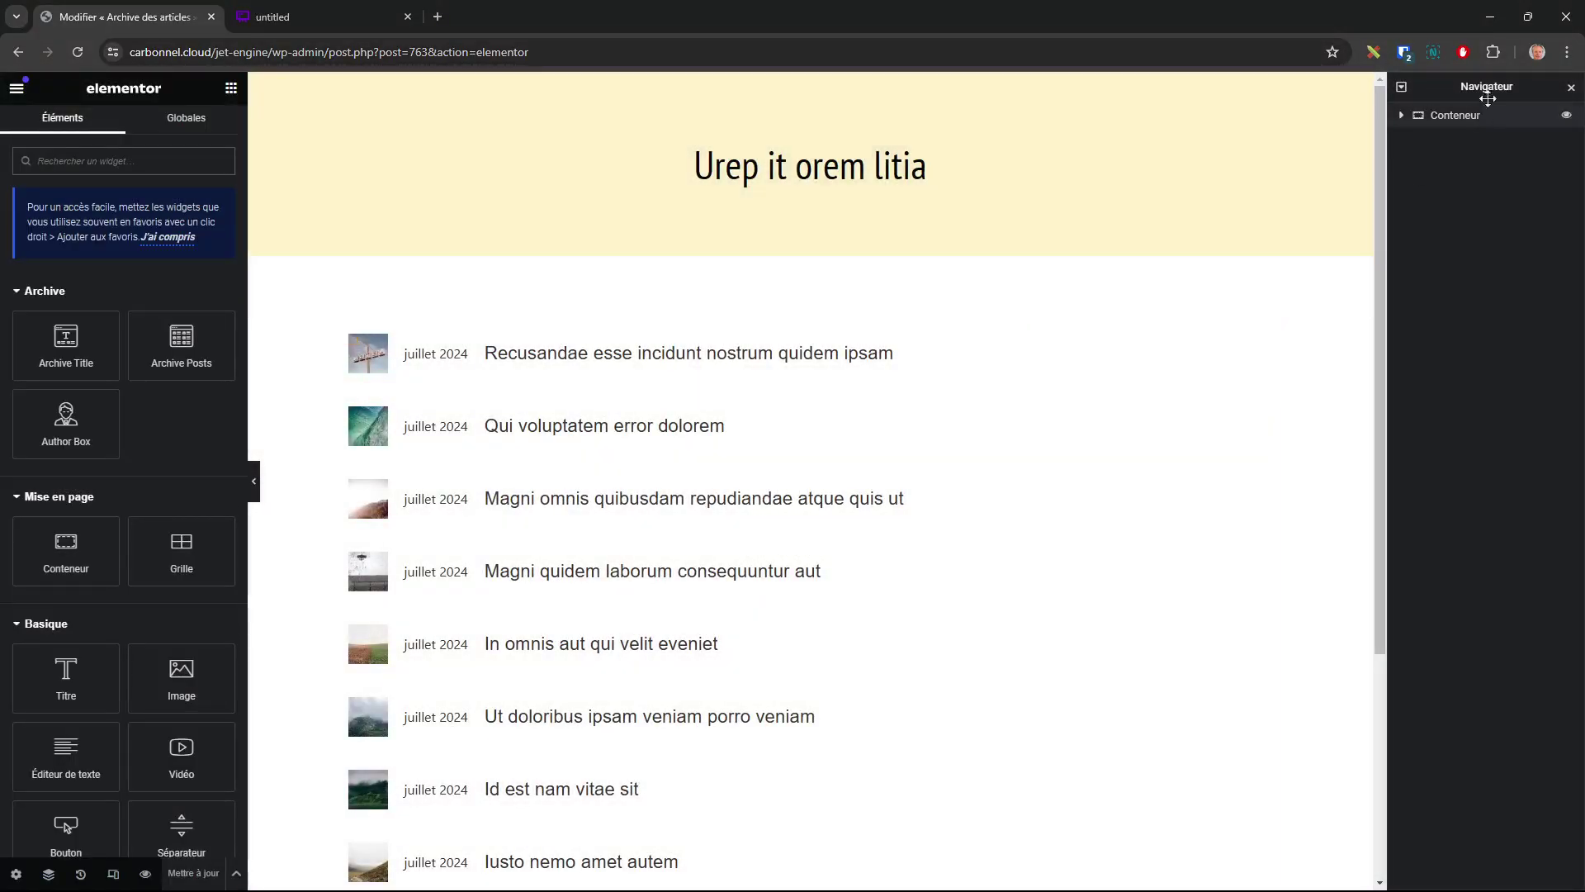
click(1570, 93)
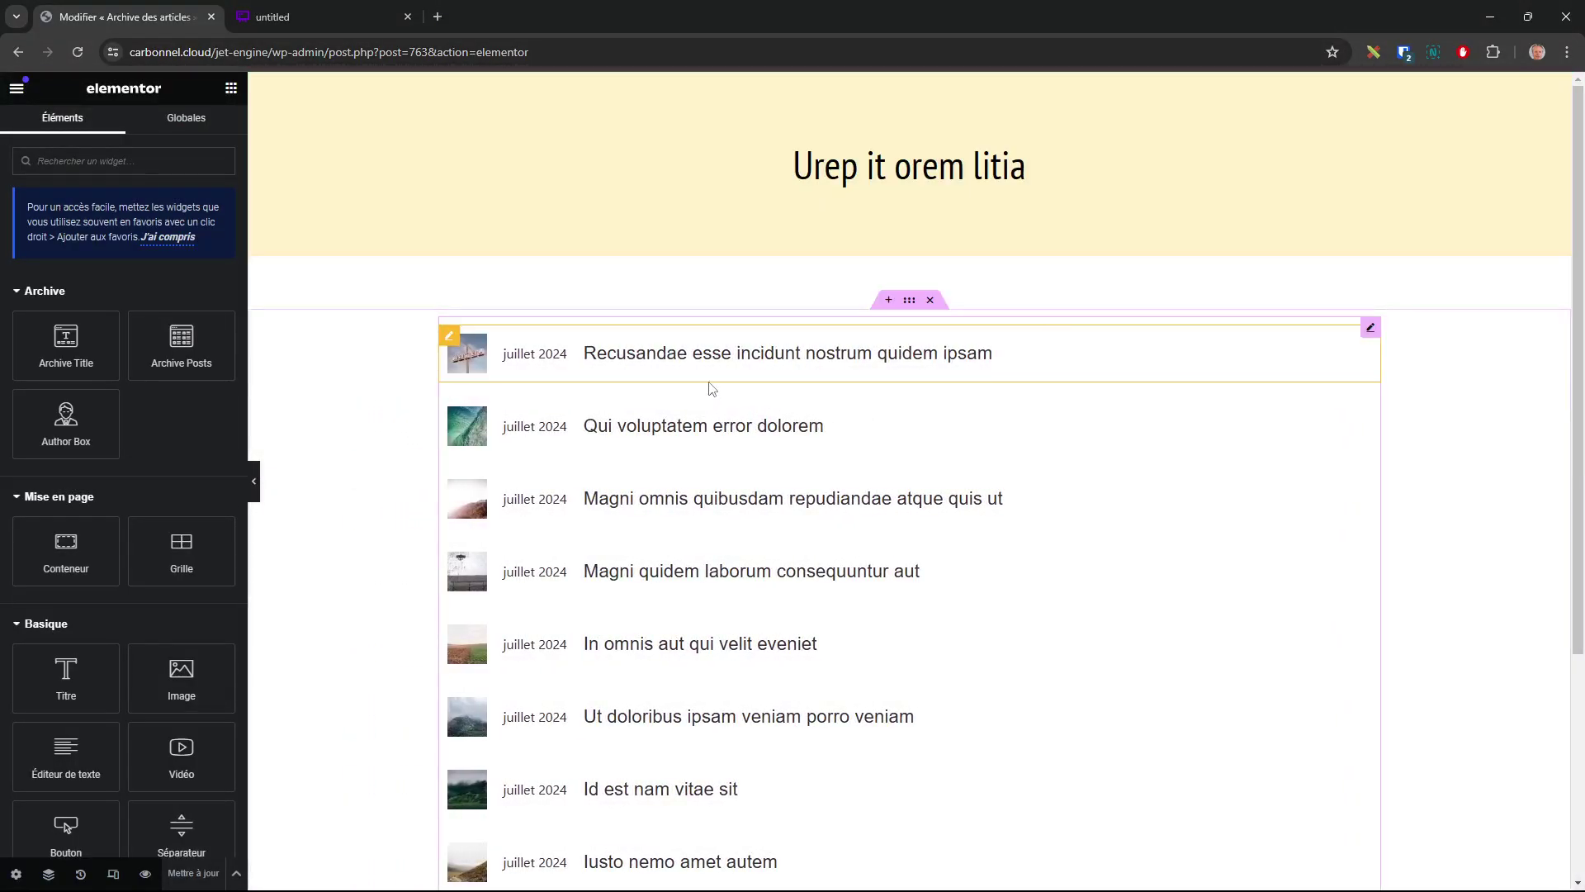
mouse_move(1122, 883)
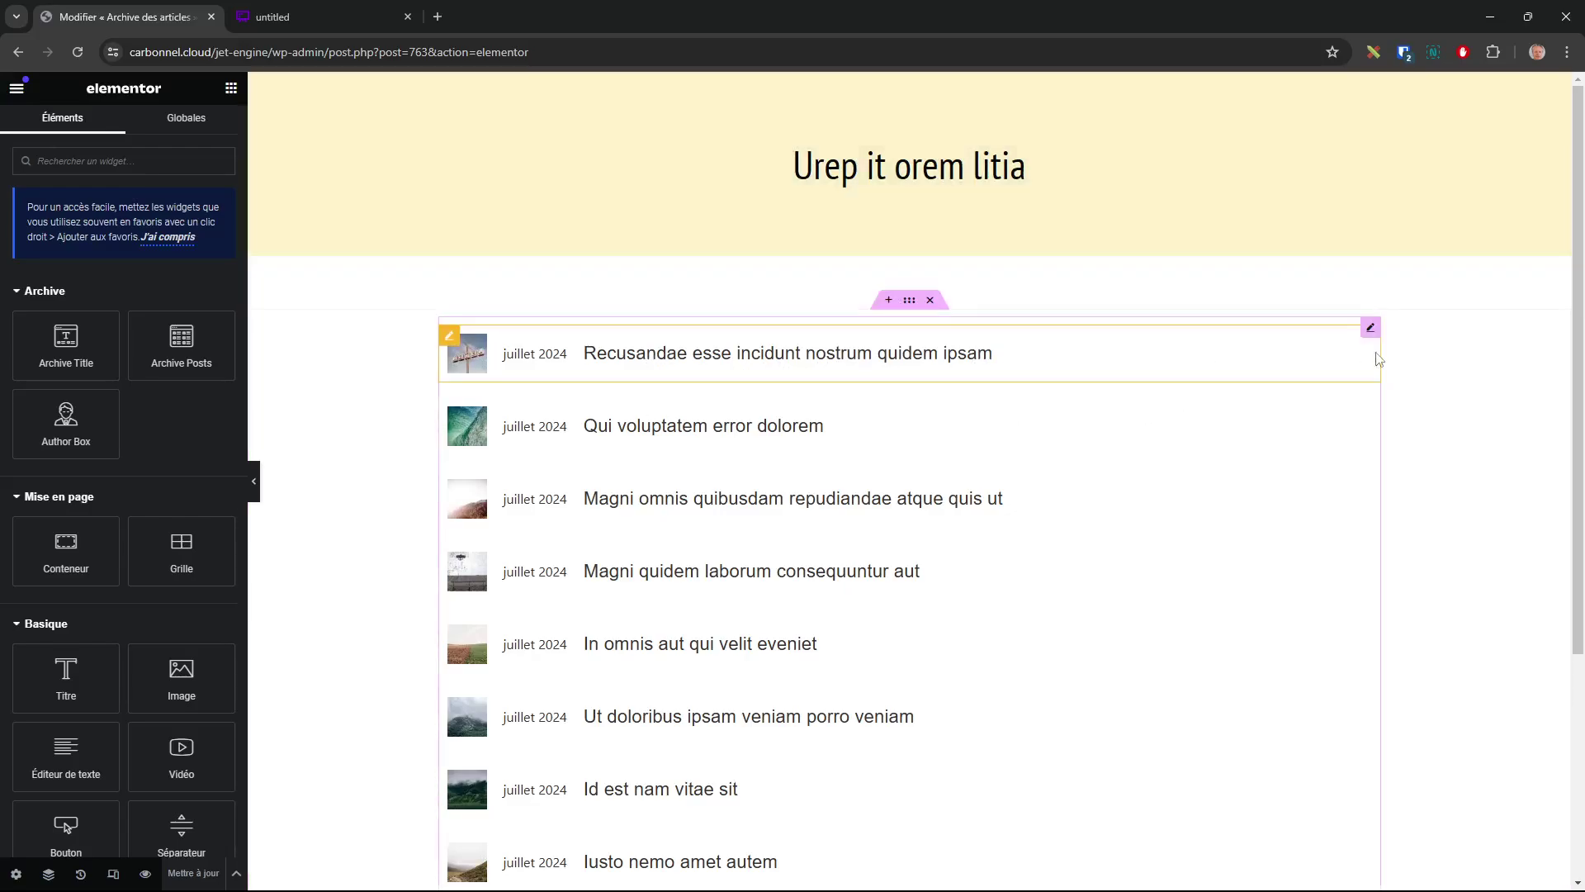
click(1371, 327)
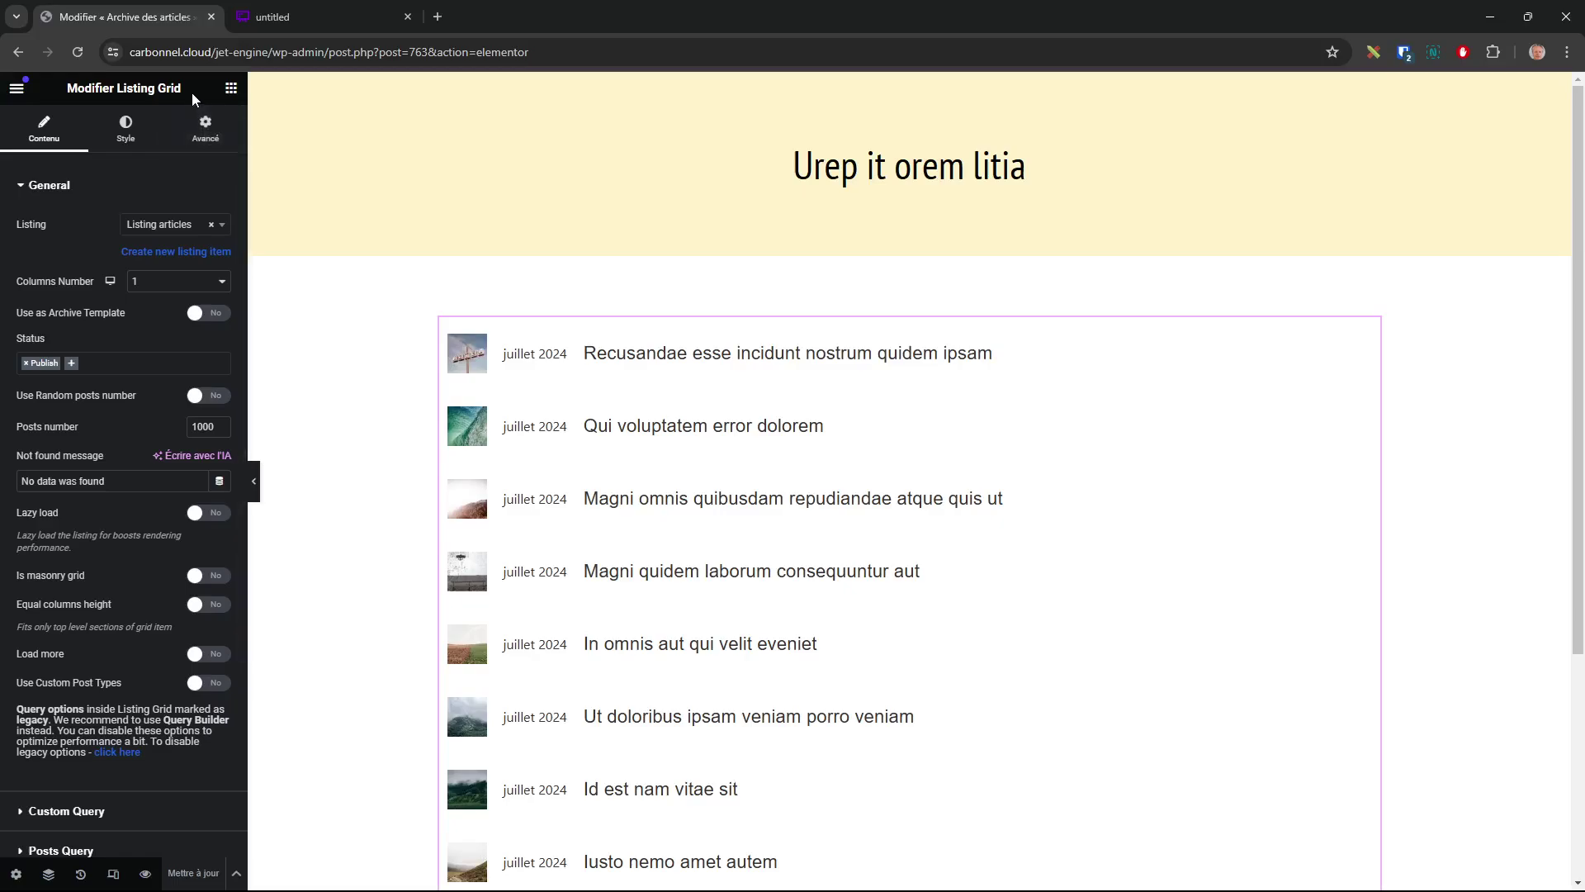
drag(183, 89, 121, 89)
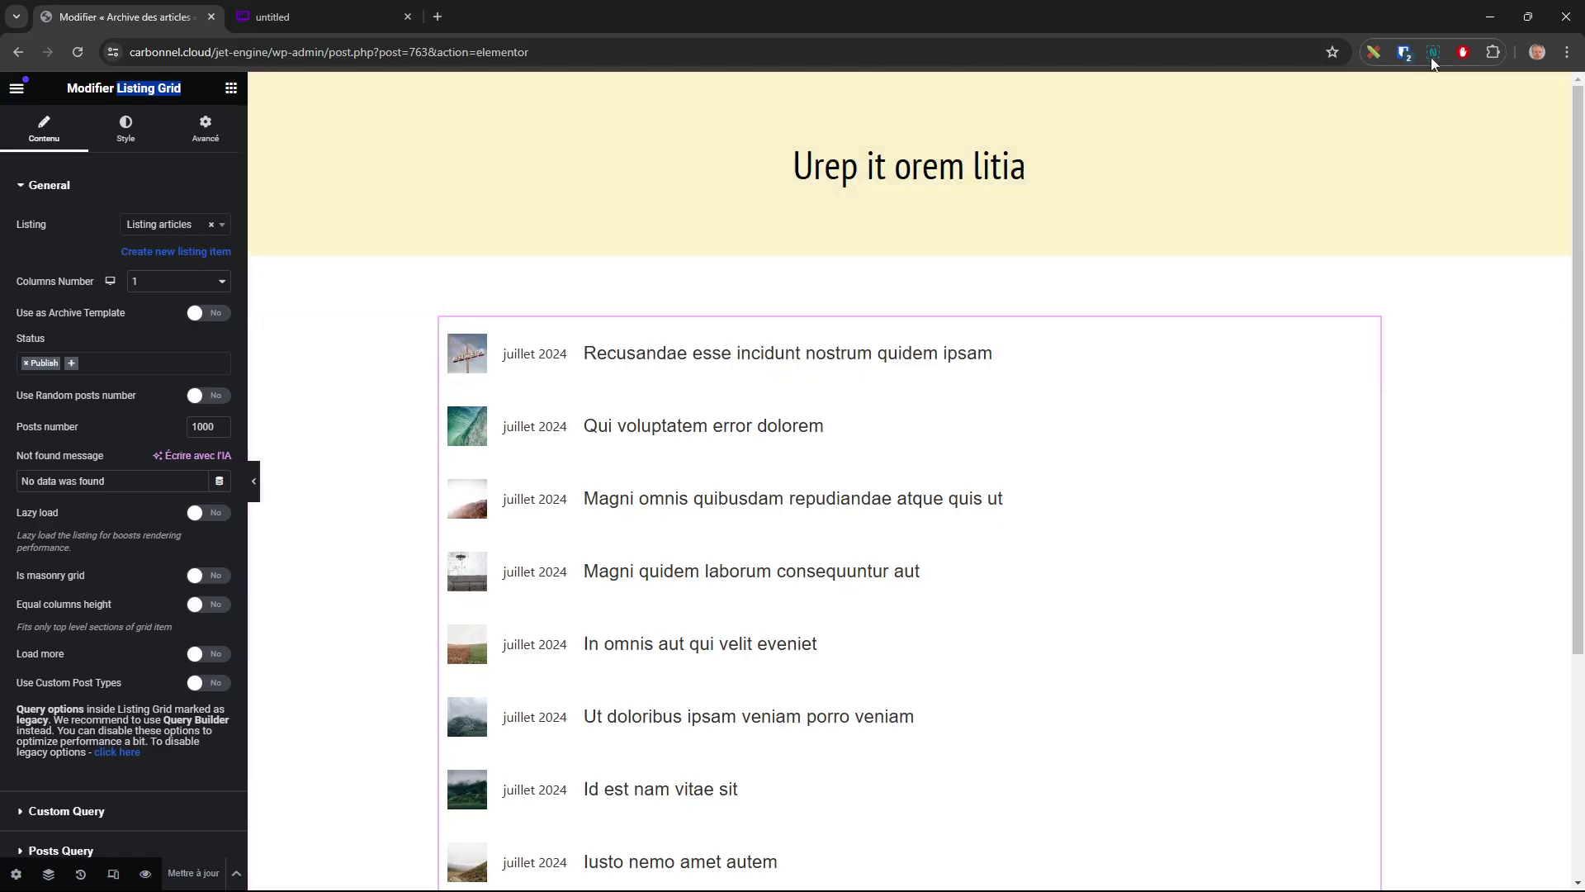
- Measure the first three article rows of the Listing Grid with the page ruler extension, ending on the first row
click(1373, 52)
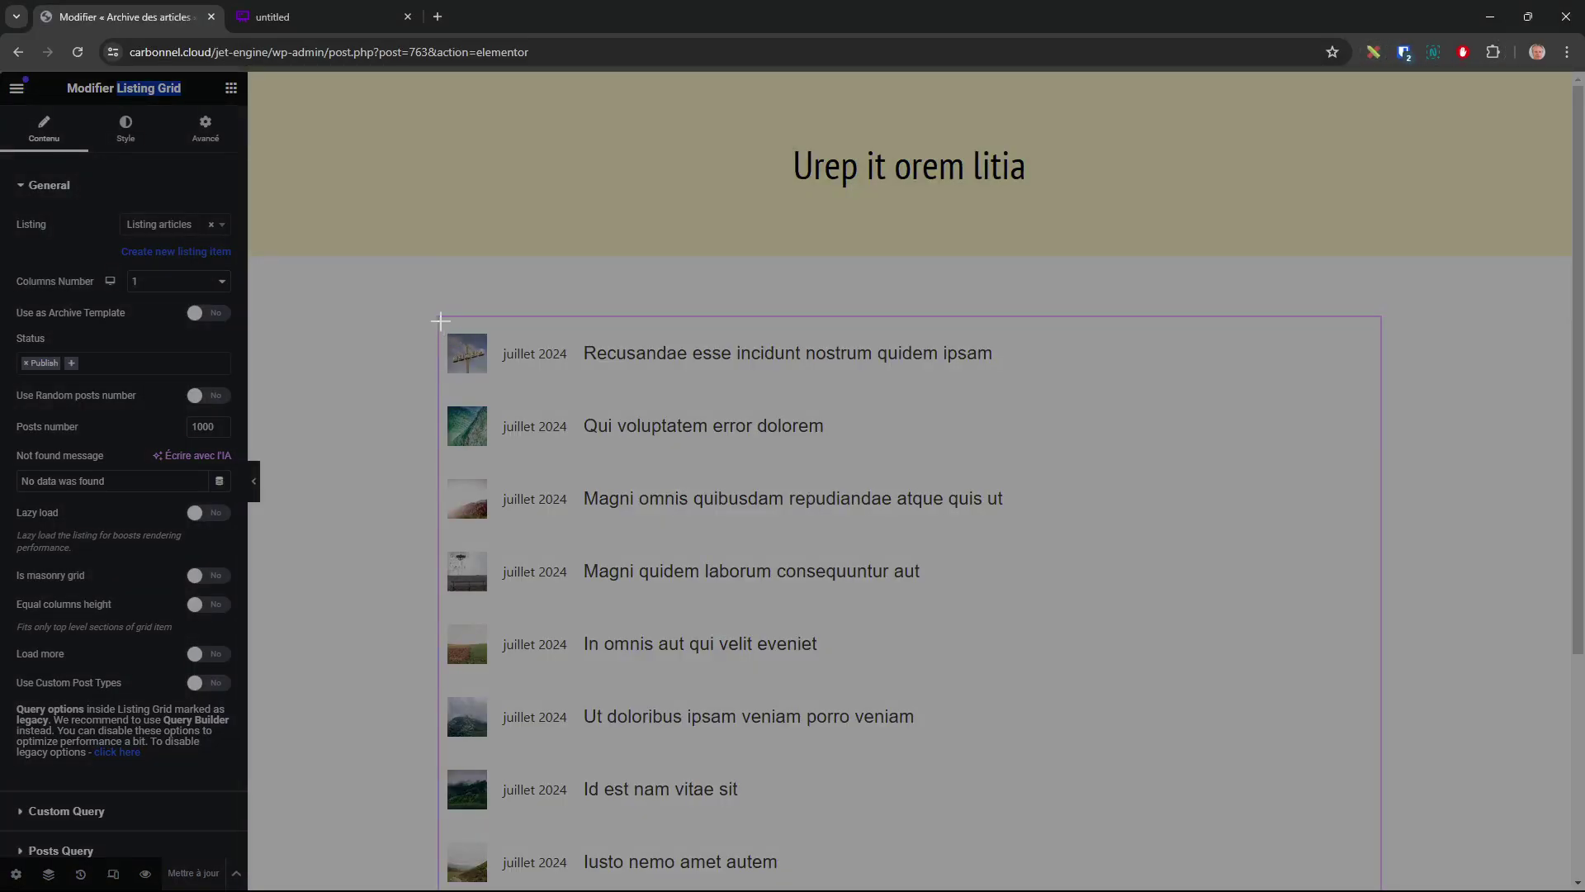
mouse_move(440, 320)
mouse_down()
mouse_move(573, 363)
mouse_move(1110, 401)
mouse_move(1374, 384)
mouse_up()
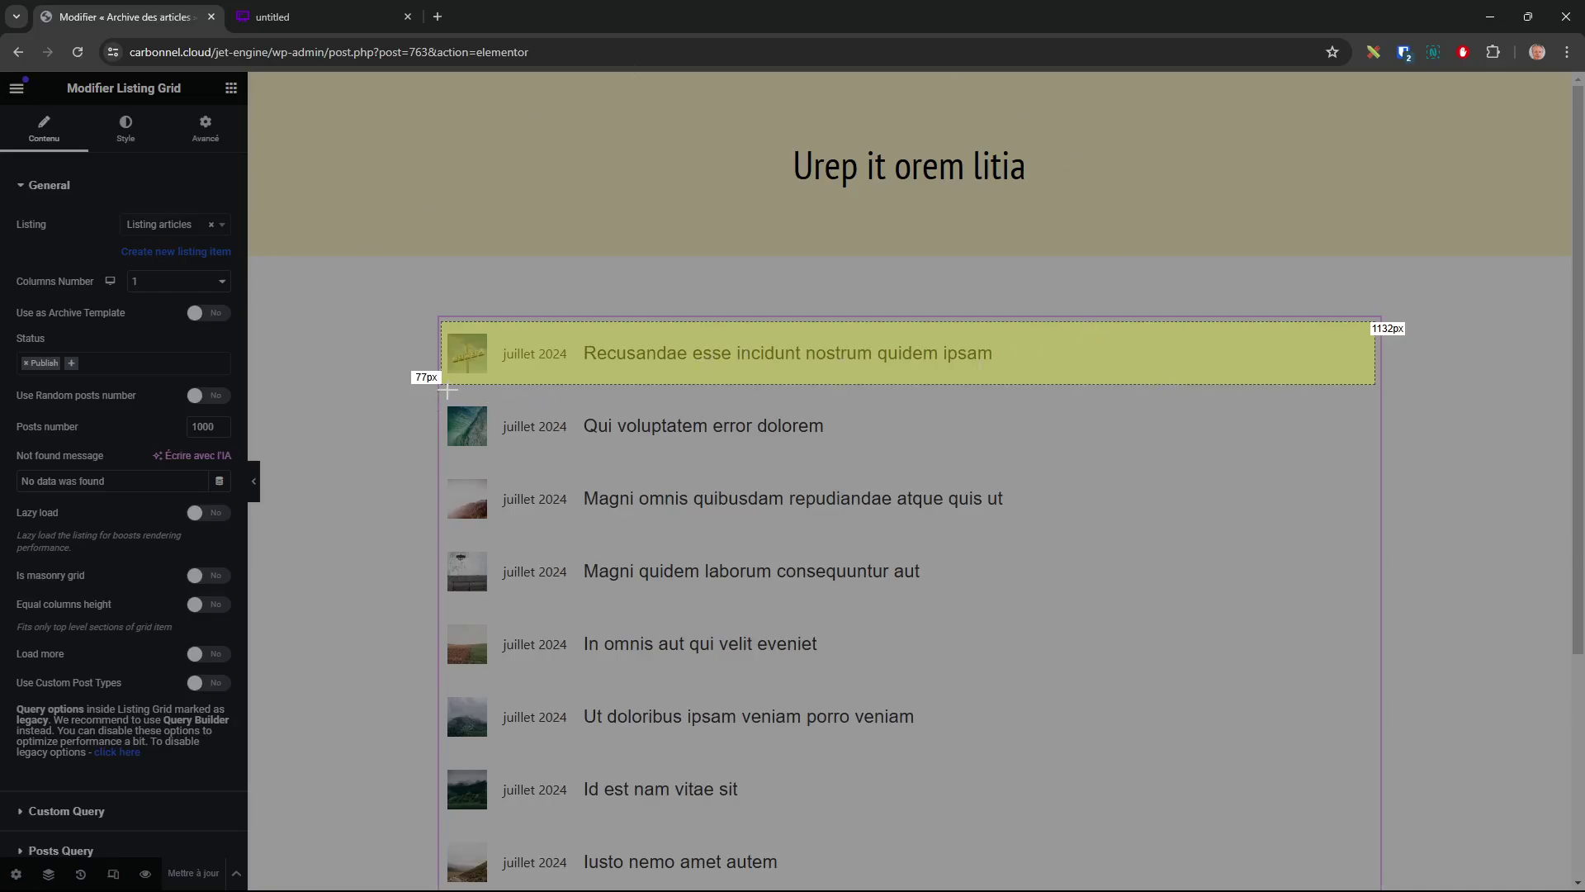
drag(447, 391, 1368, 451)
drag(444, 466, 1369, 527)
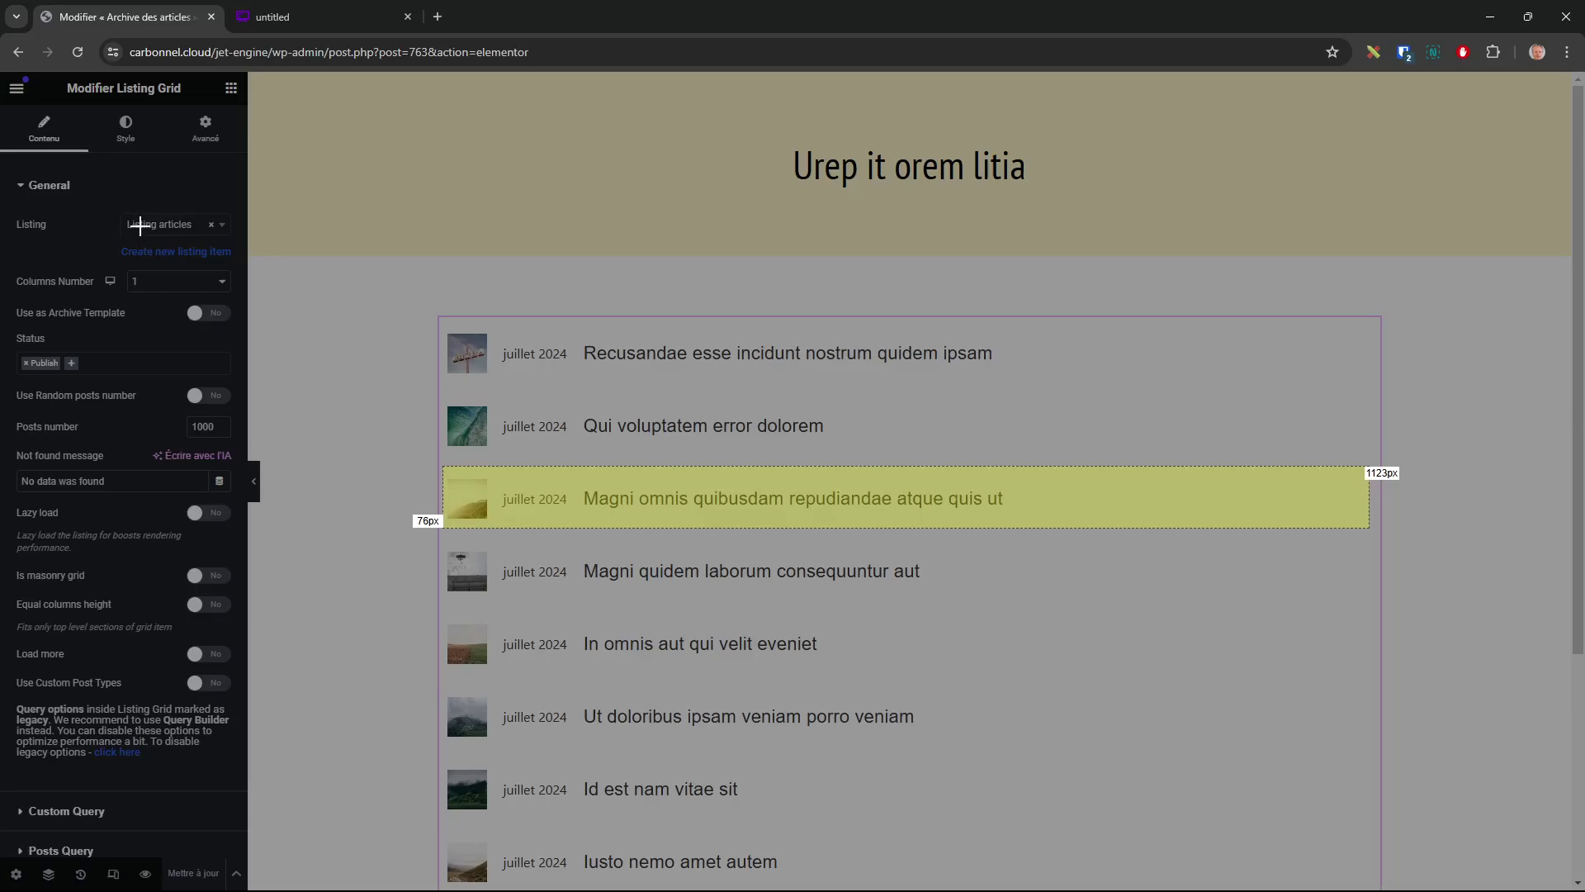
drag(443, 321, 1374, 384)
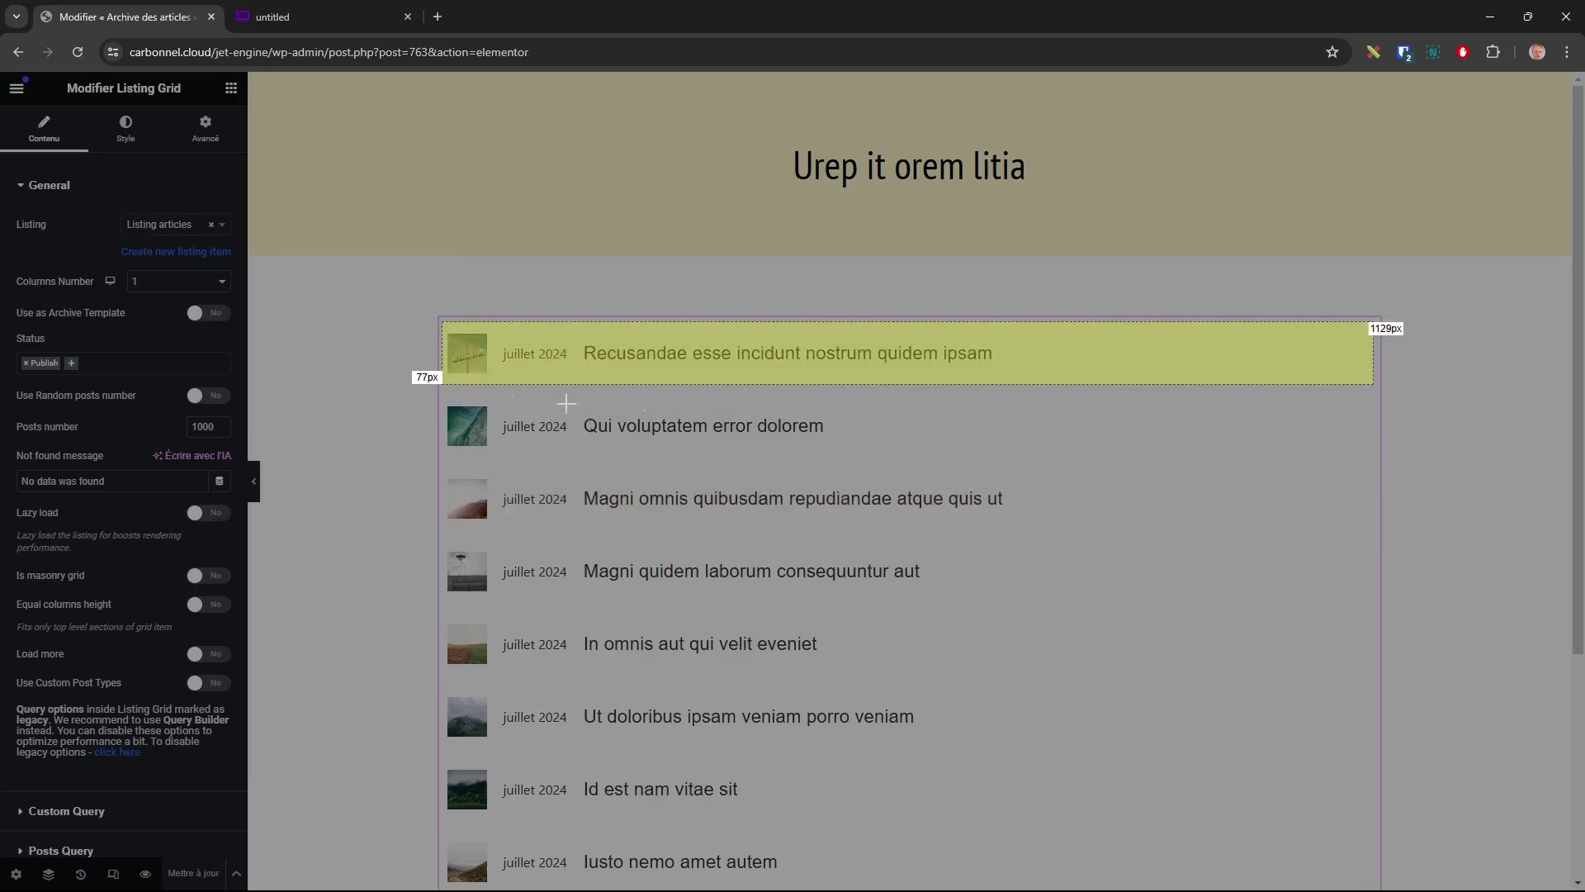
click(1373, 52)
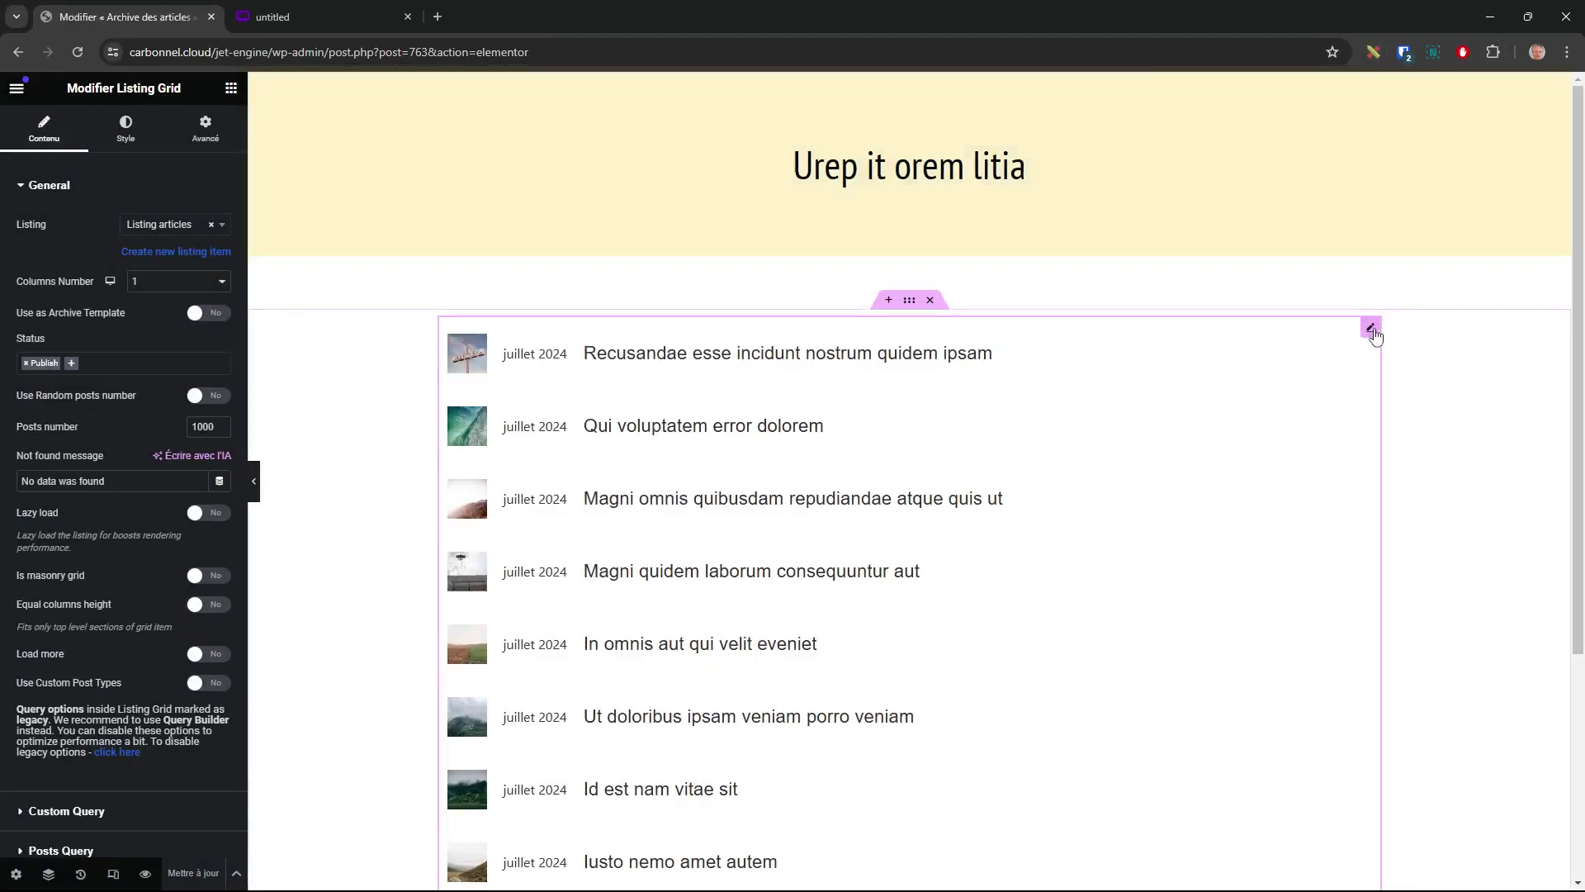
- Try the Listing Grid with 2 and 3 columns, and restore its Columns Number to 1
click(180, 282)
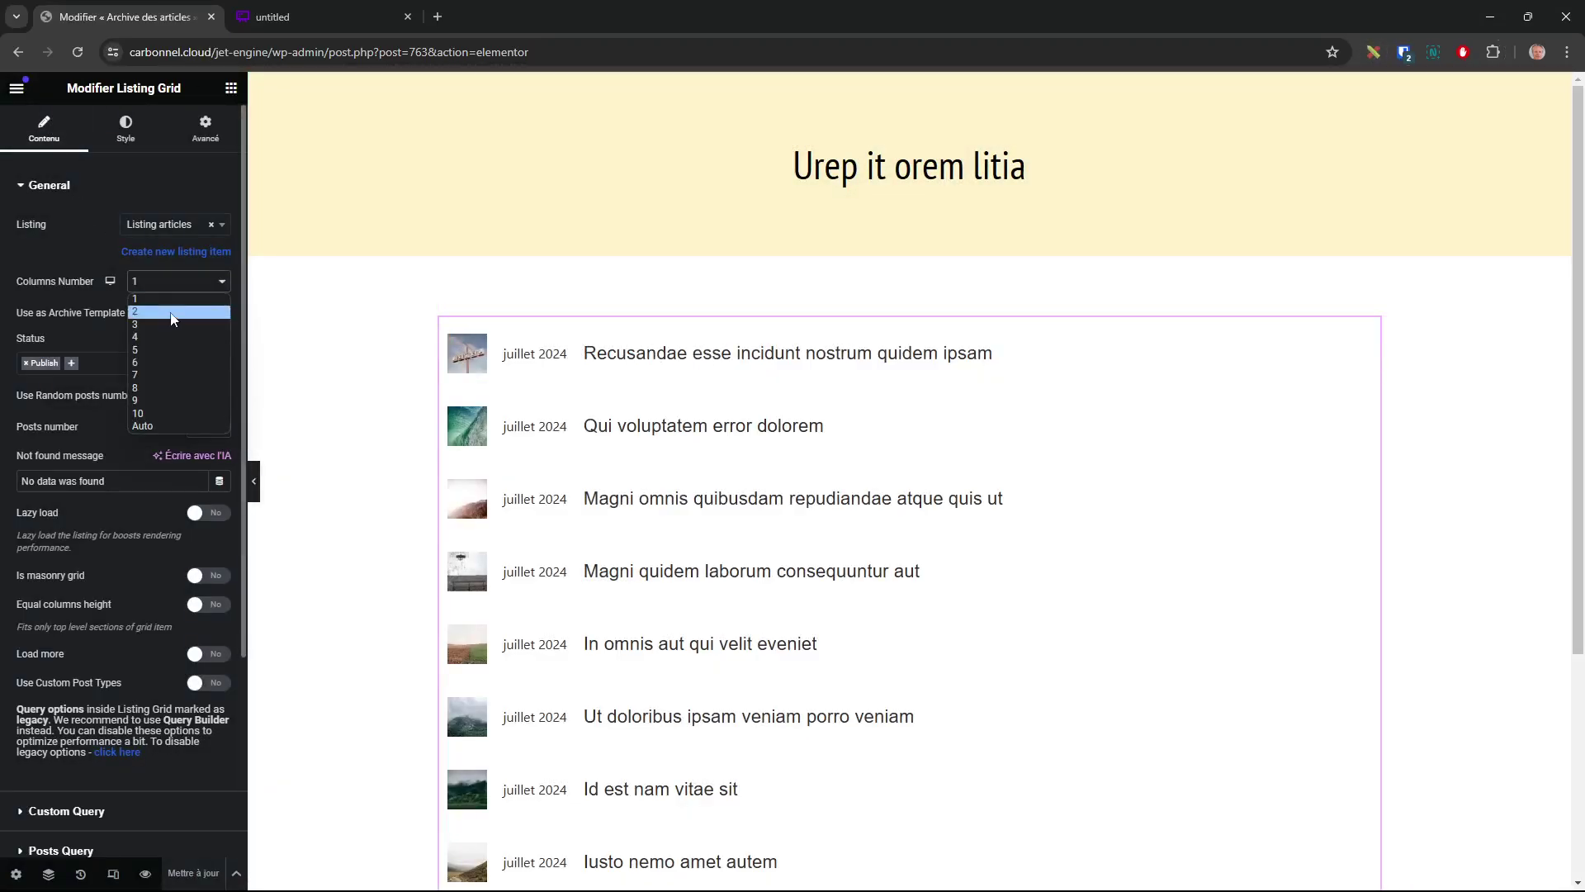
click(172, 314)
click(170, 282)
click(169, 324)
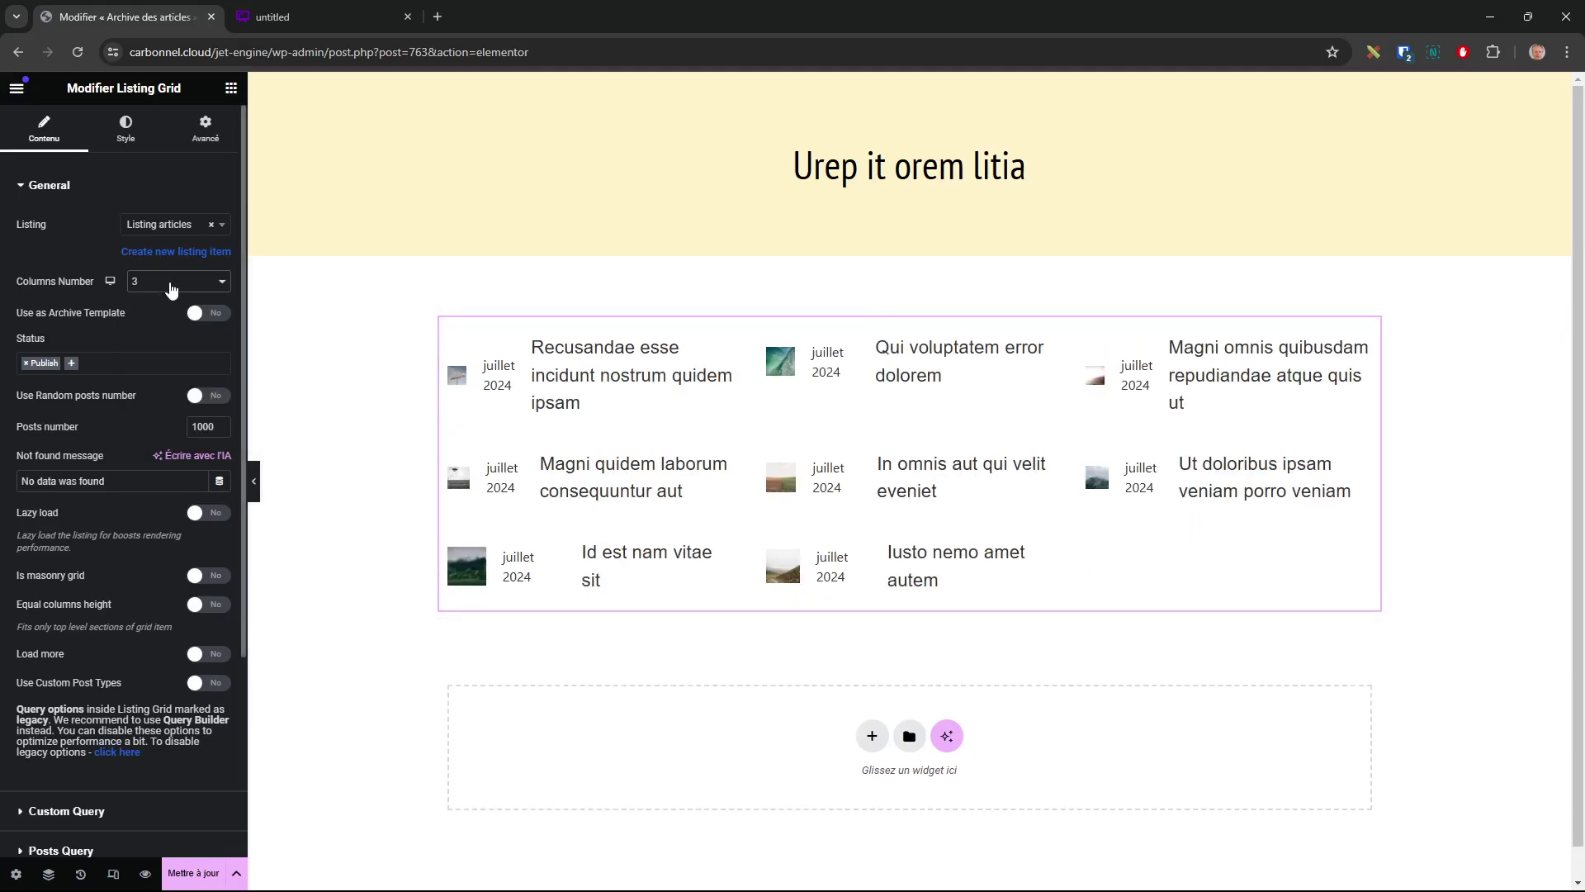
click(171, 285)
click(161, 310)
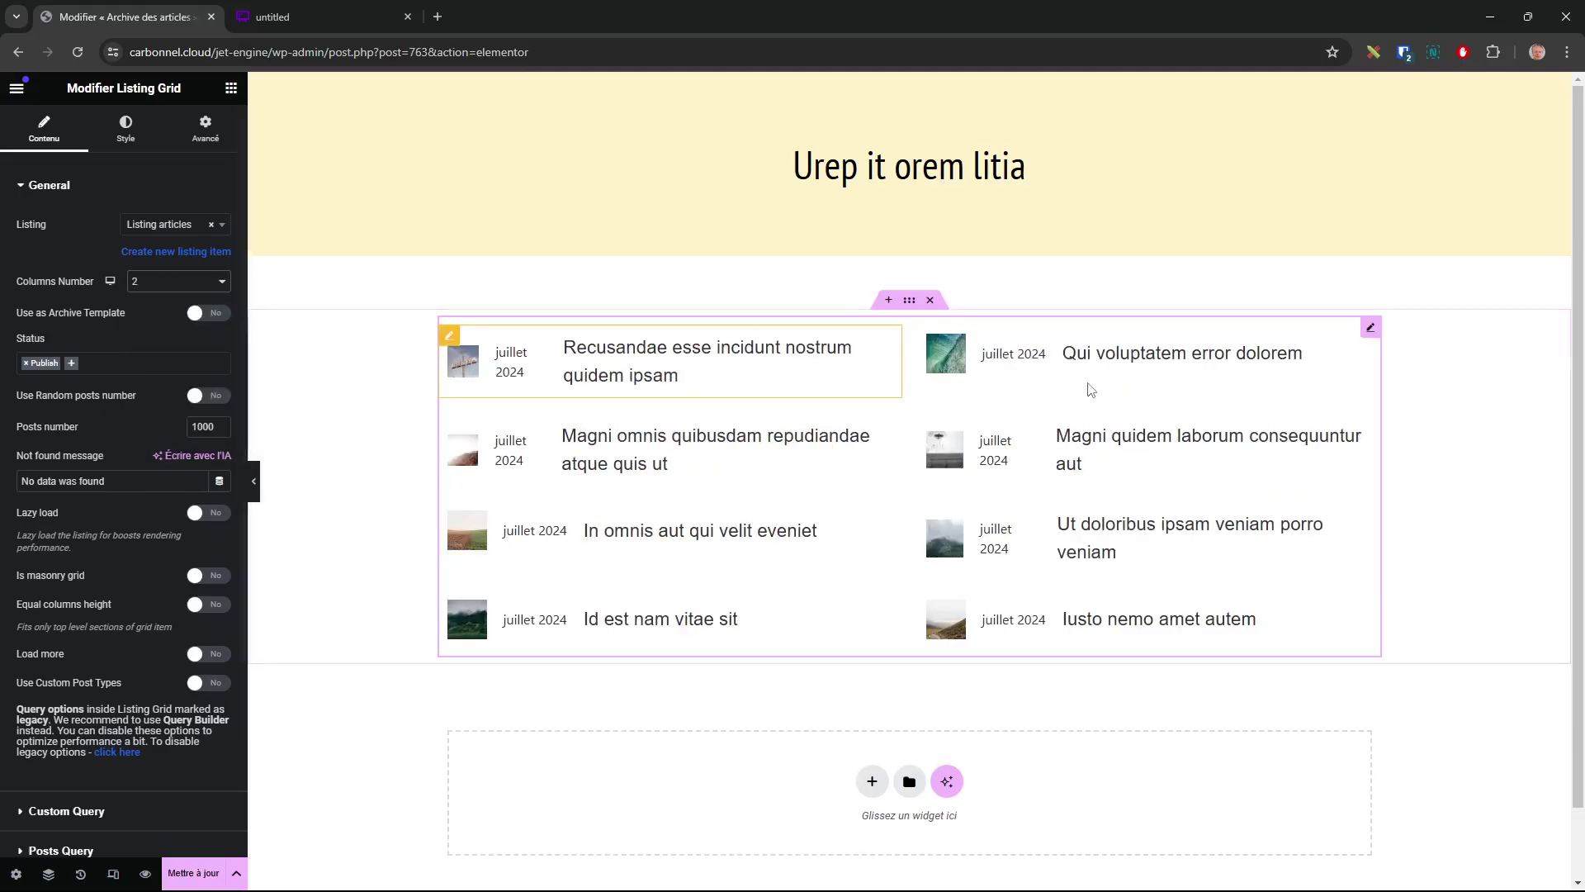
click(175, 282)
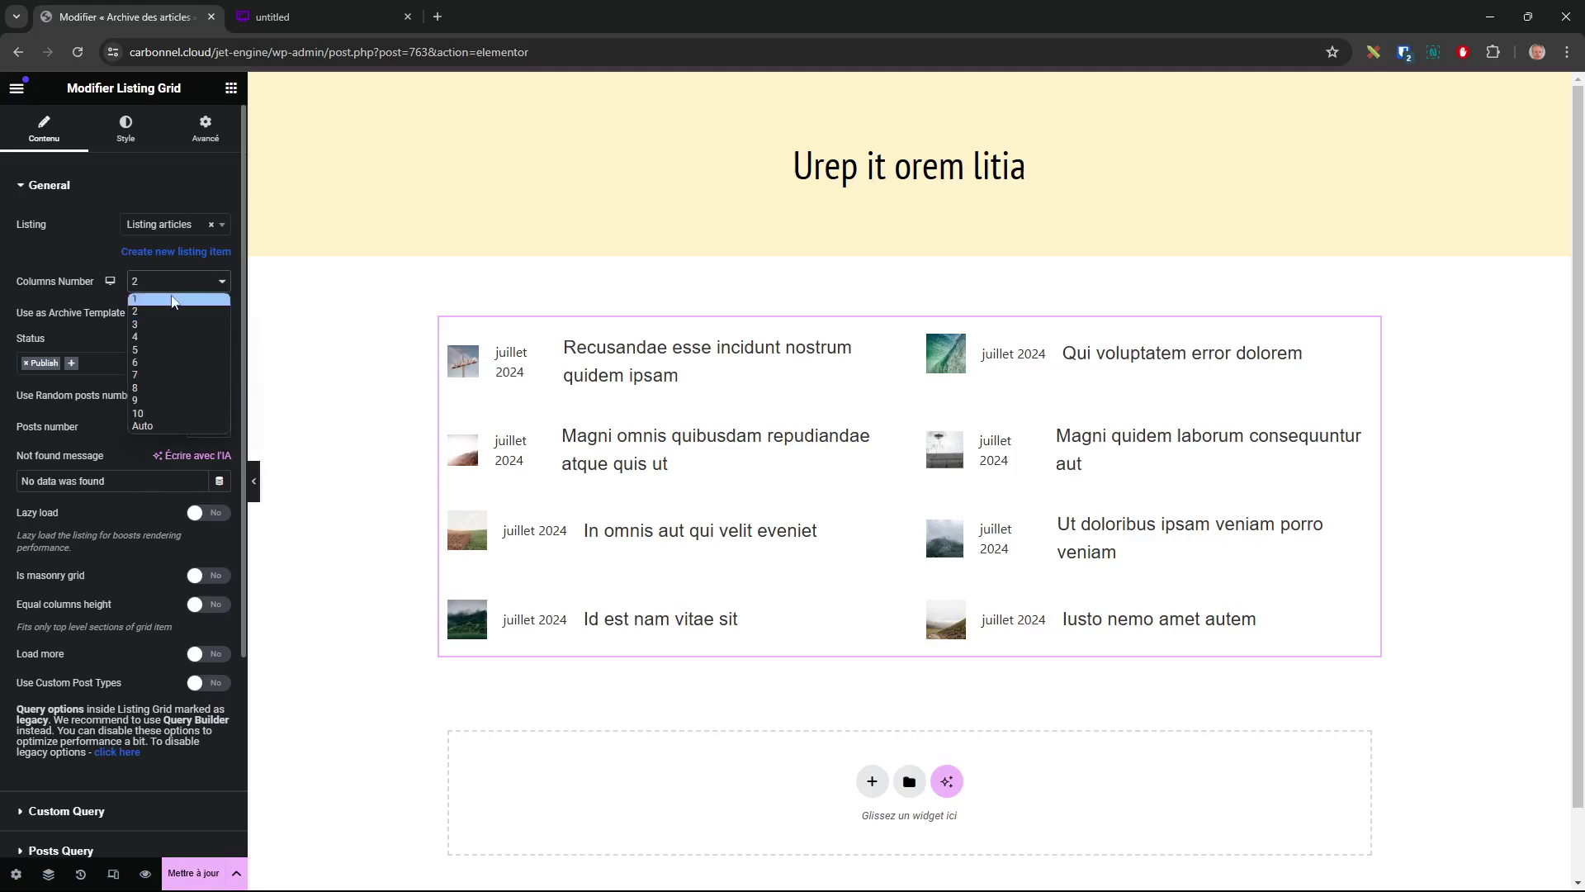
click(173, 299)
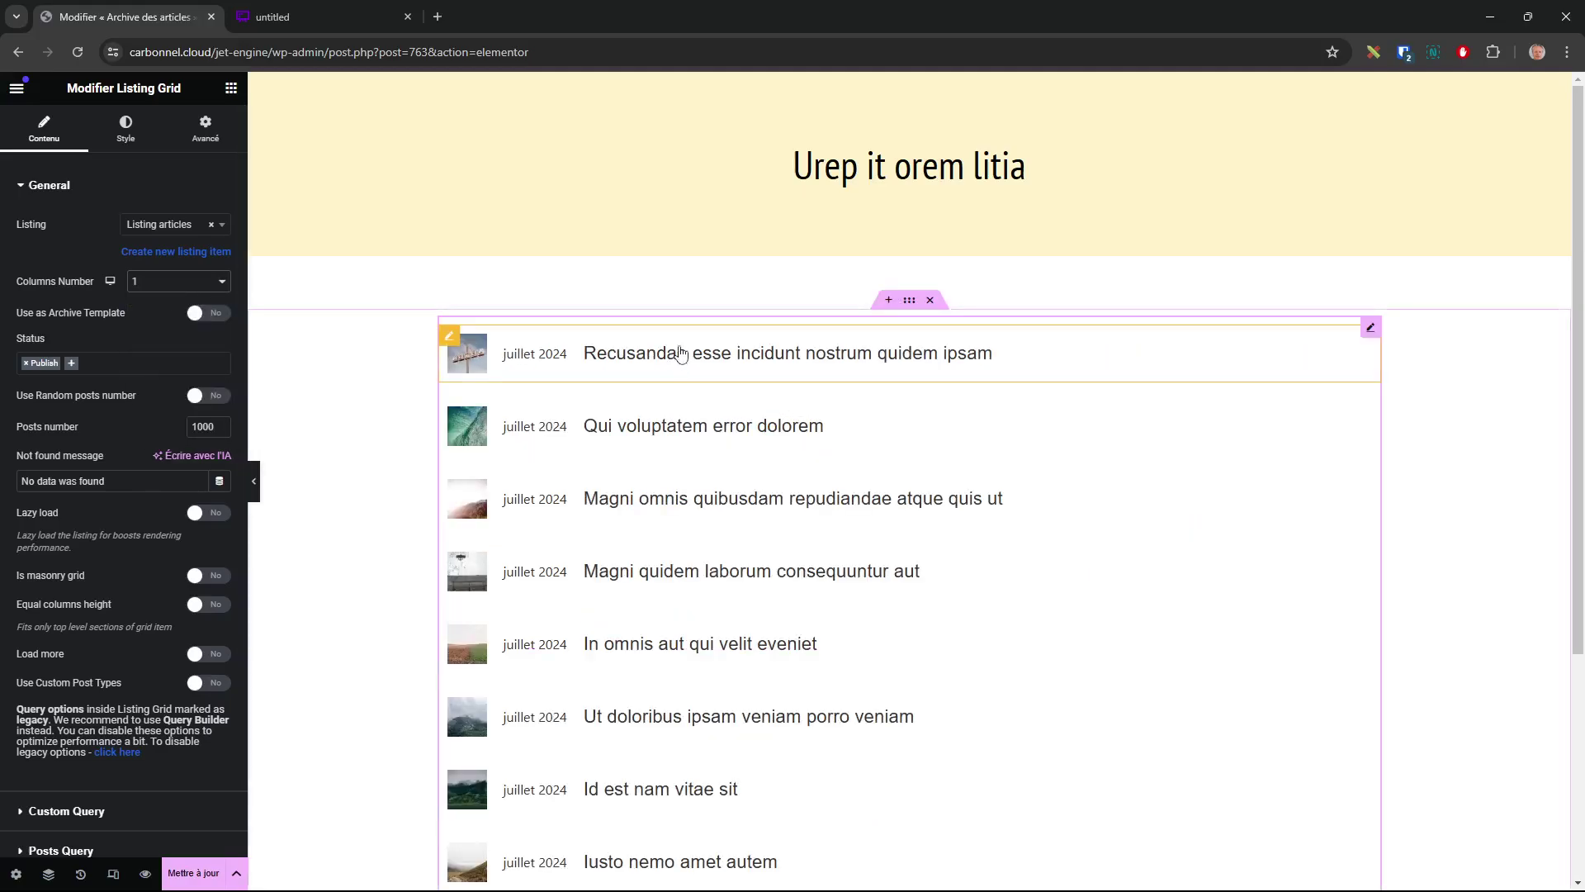
- Update the archive template and leave the editor for JetEngine's Listings/Components list
click(193, 873)
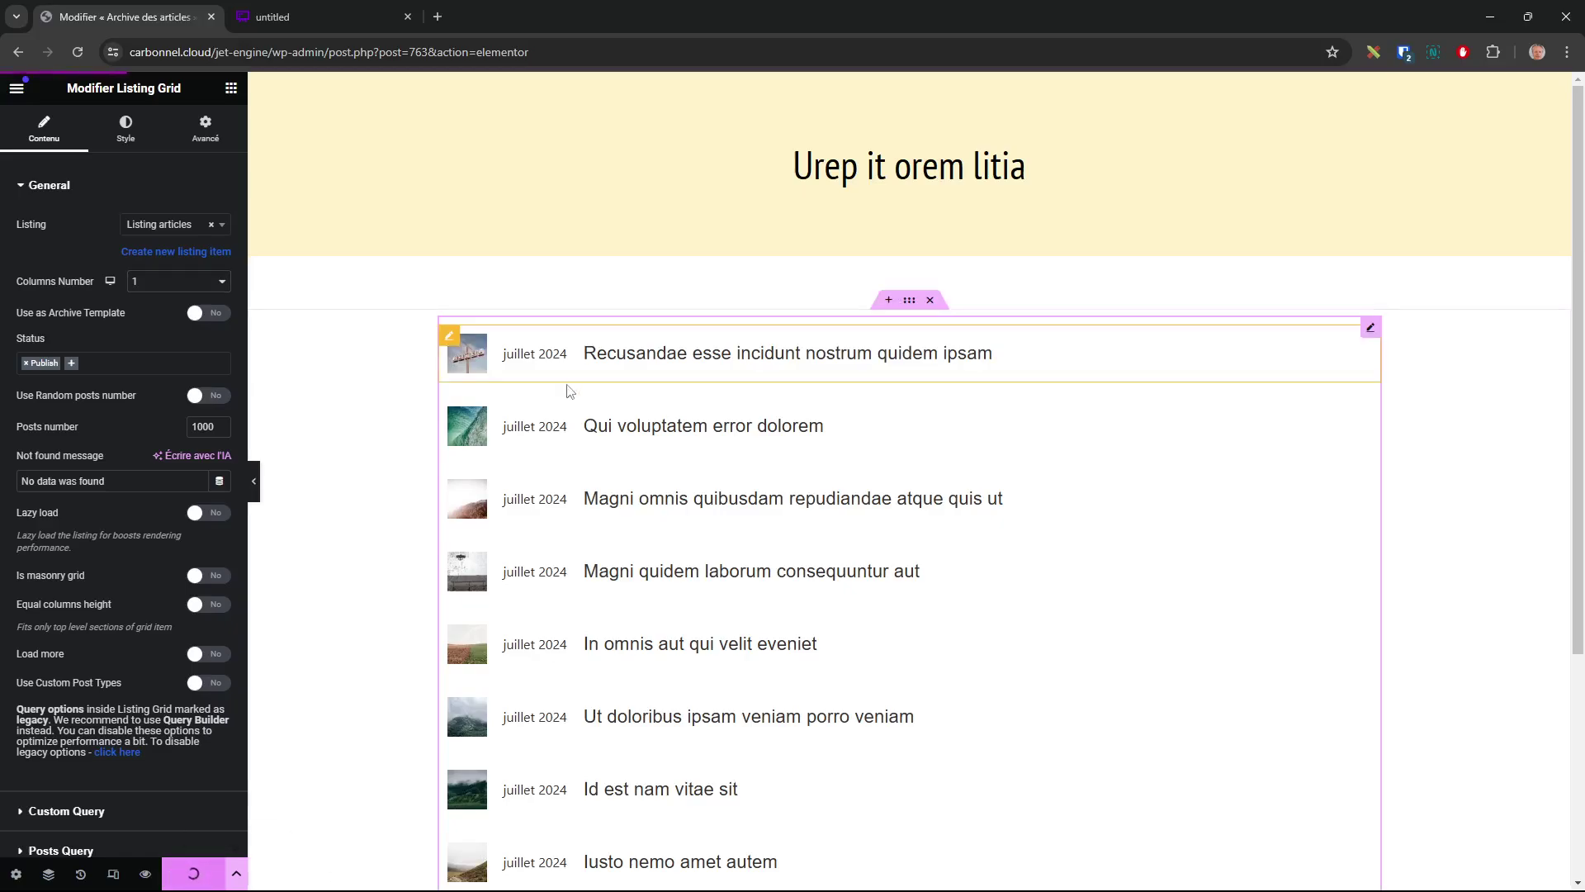
click(18, 89)
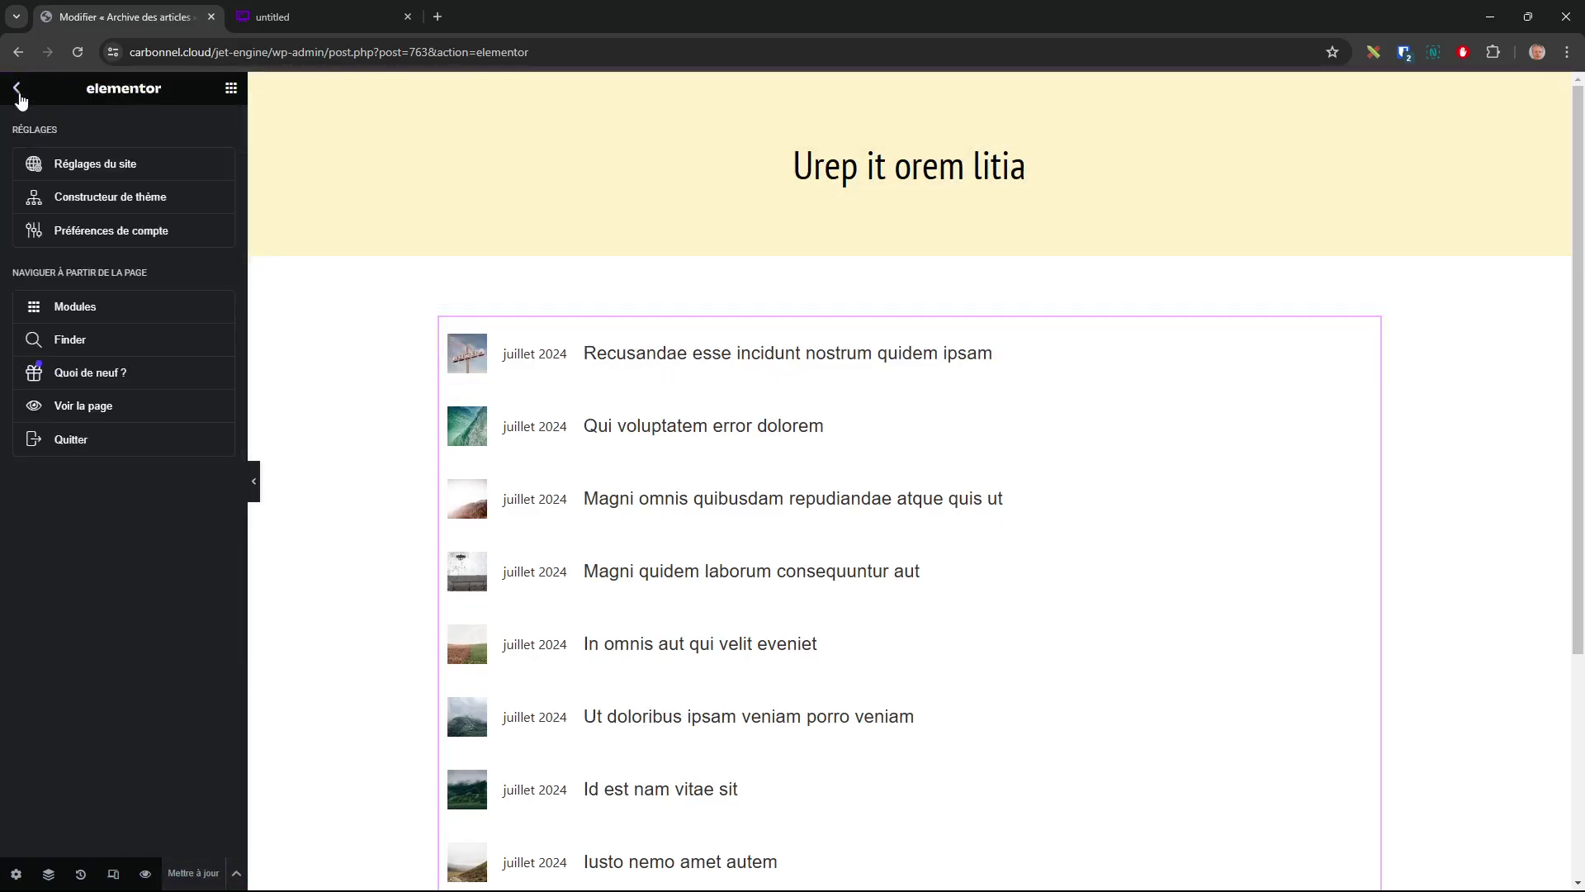
click(74, 444)
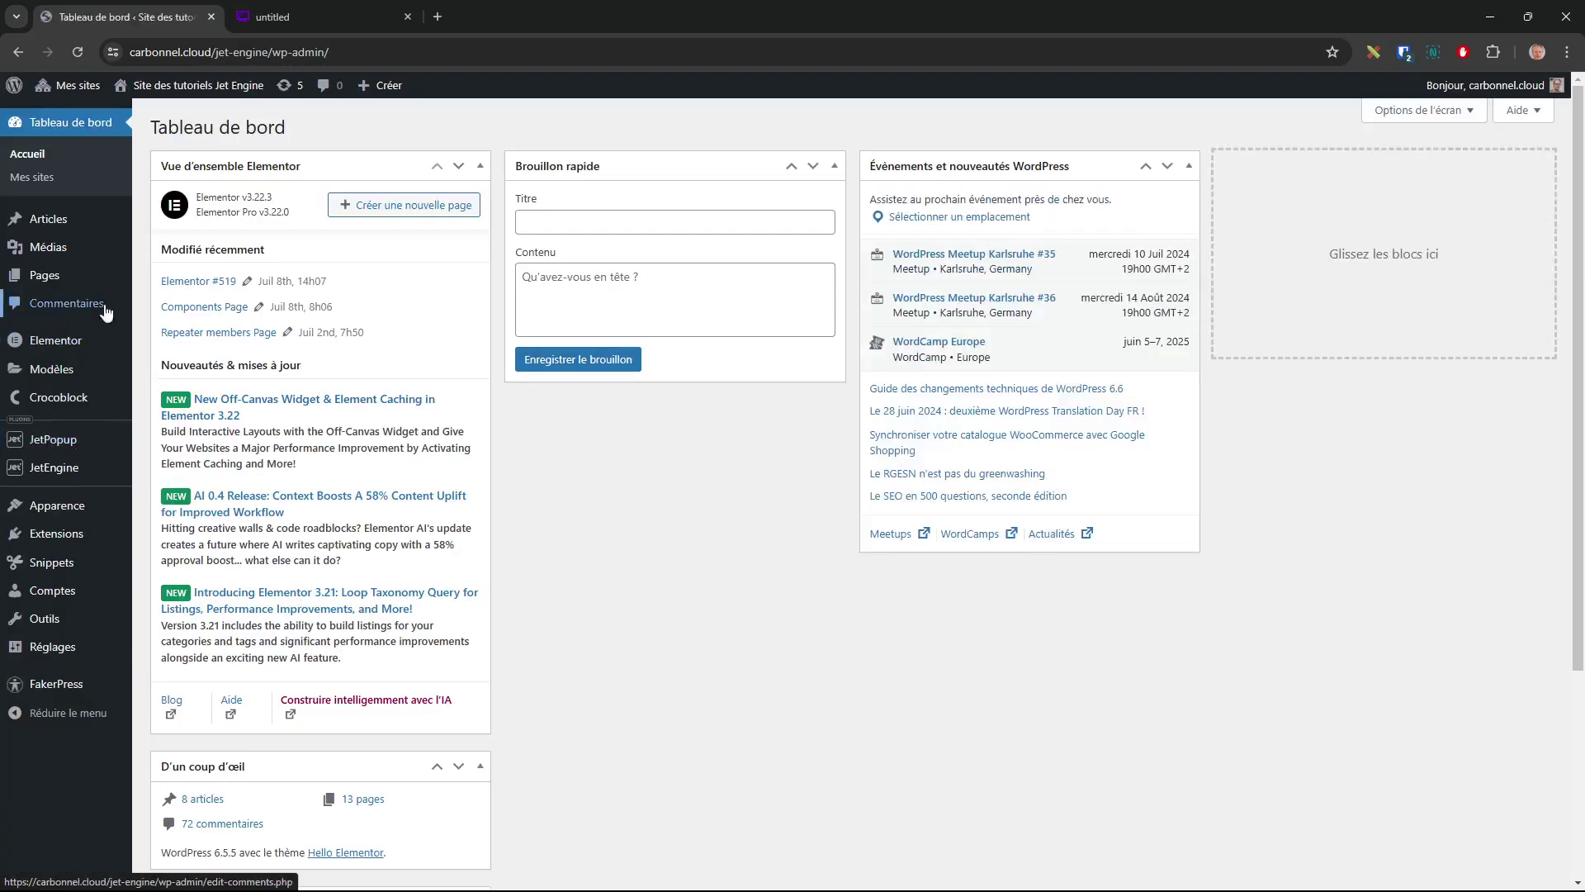
mouse_move(115, 469)
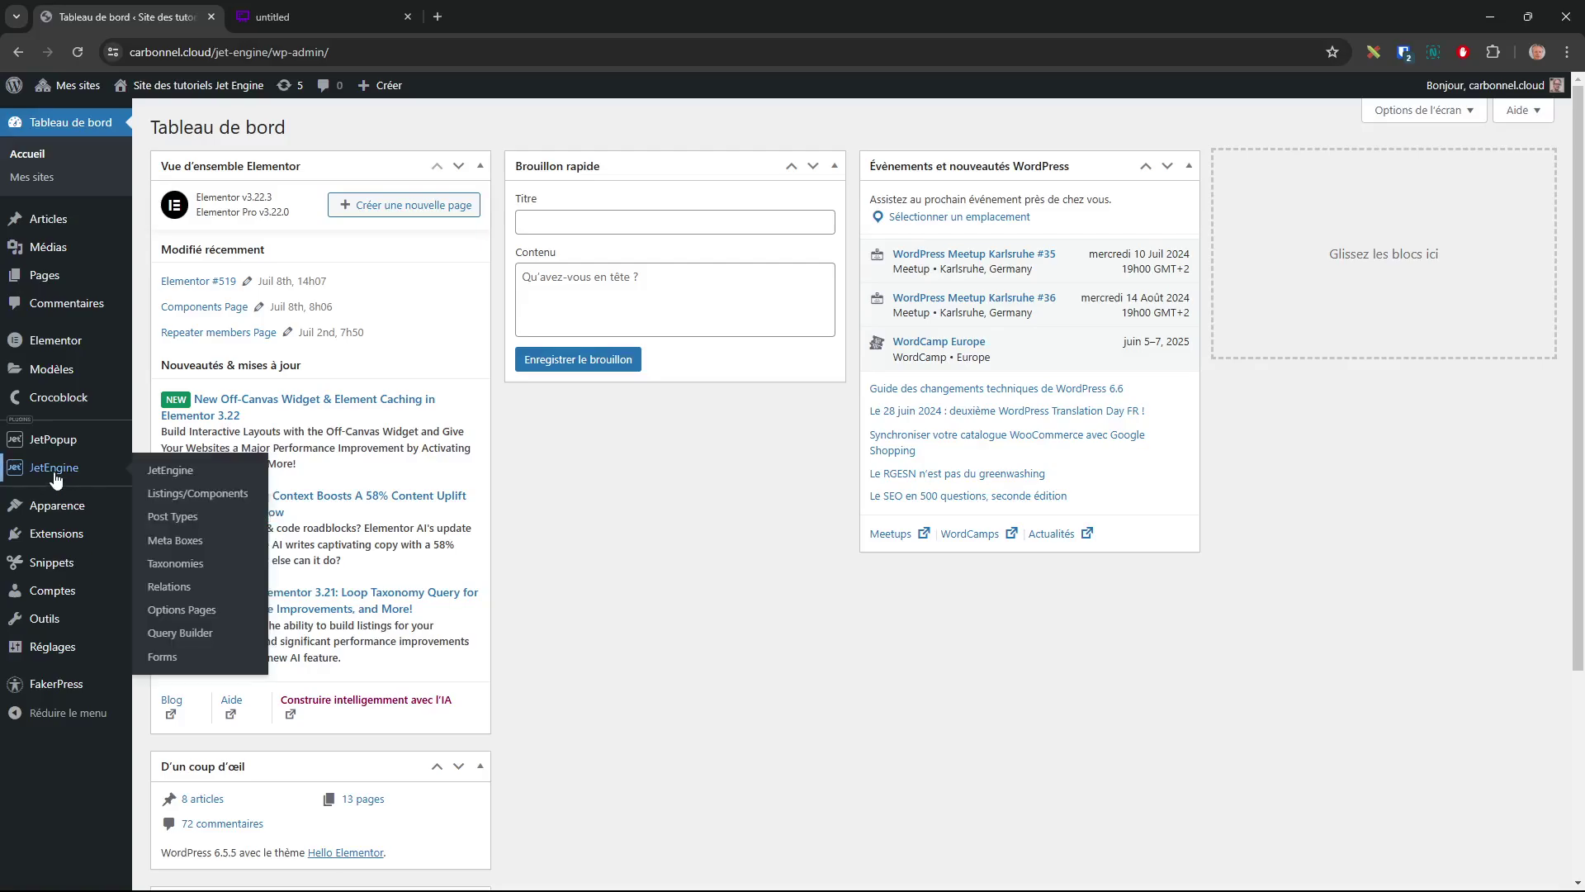
click(196, 493)
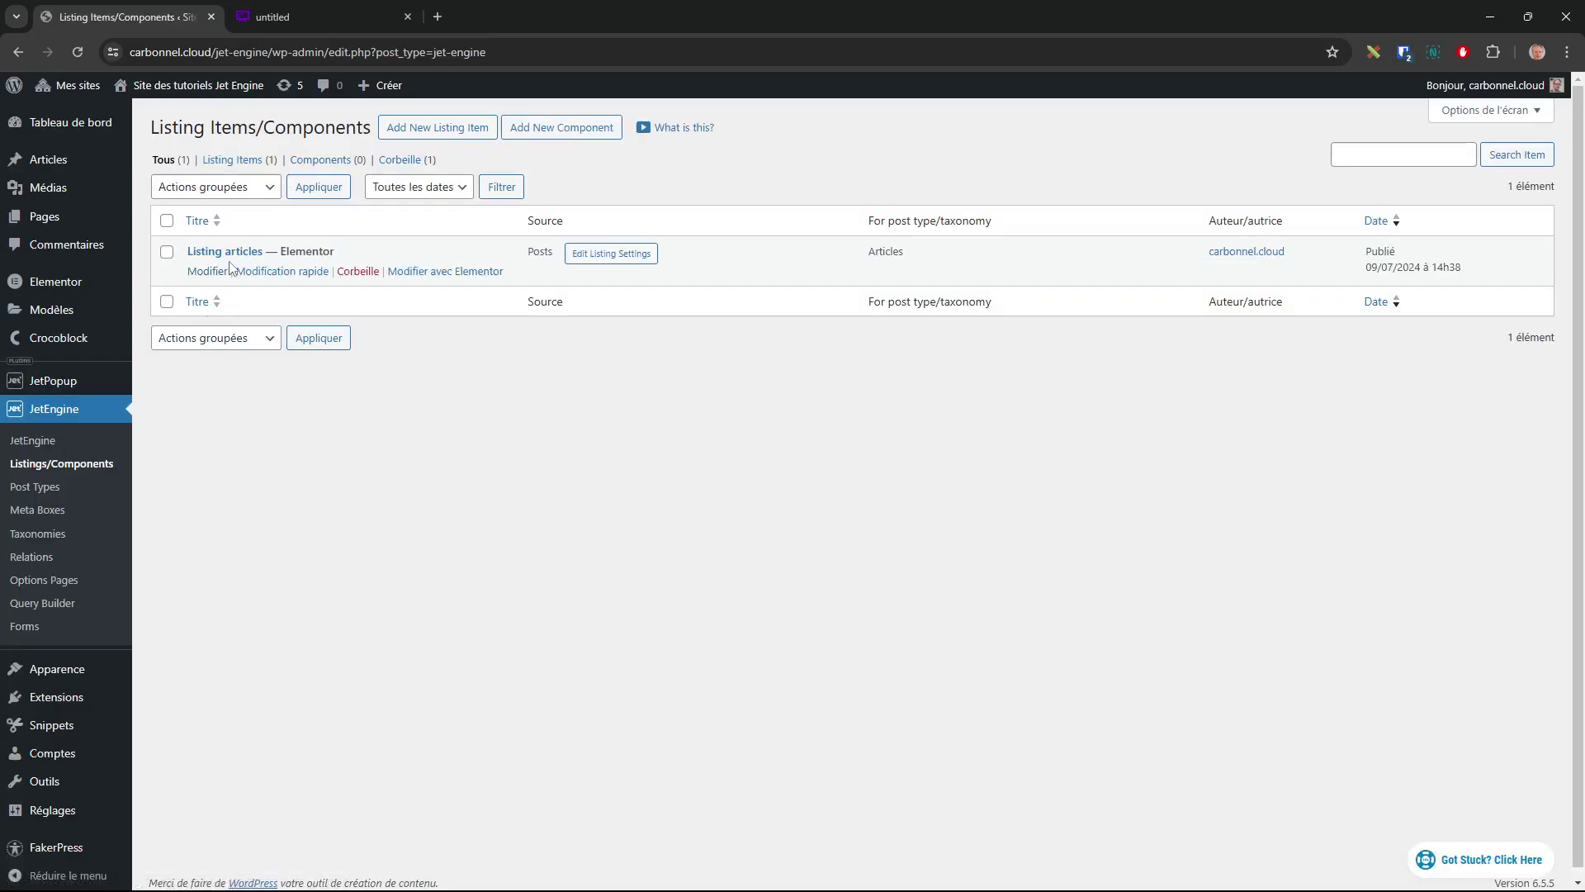
- Review the listing source options in the setup for a new listing item without creating one
click(460, 128)
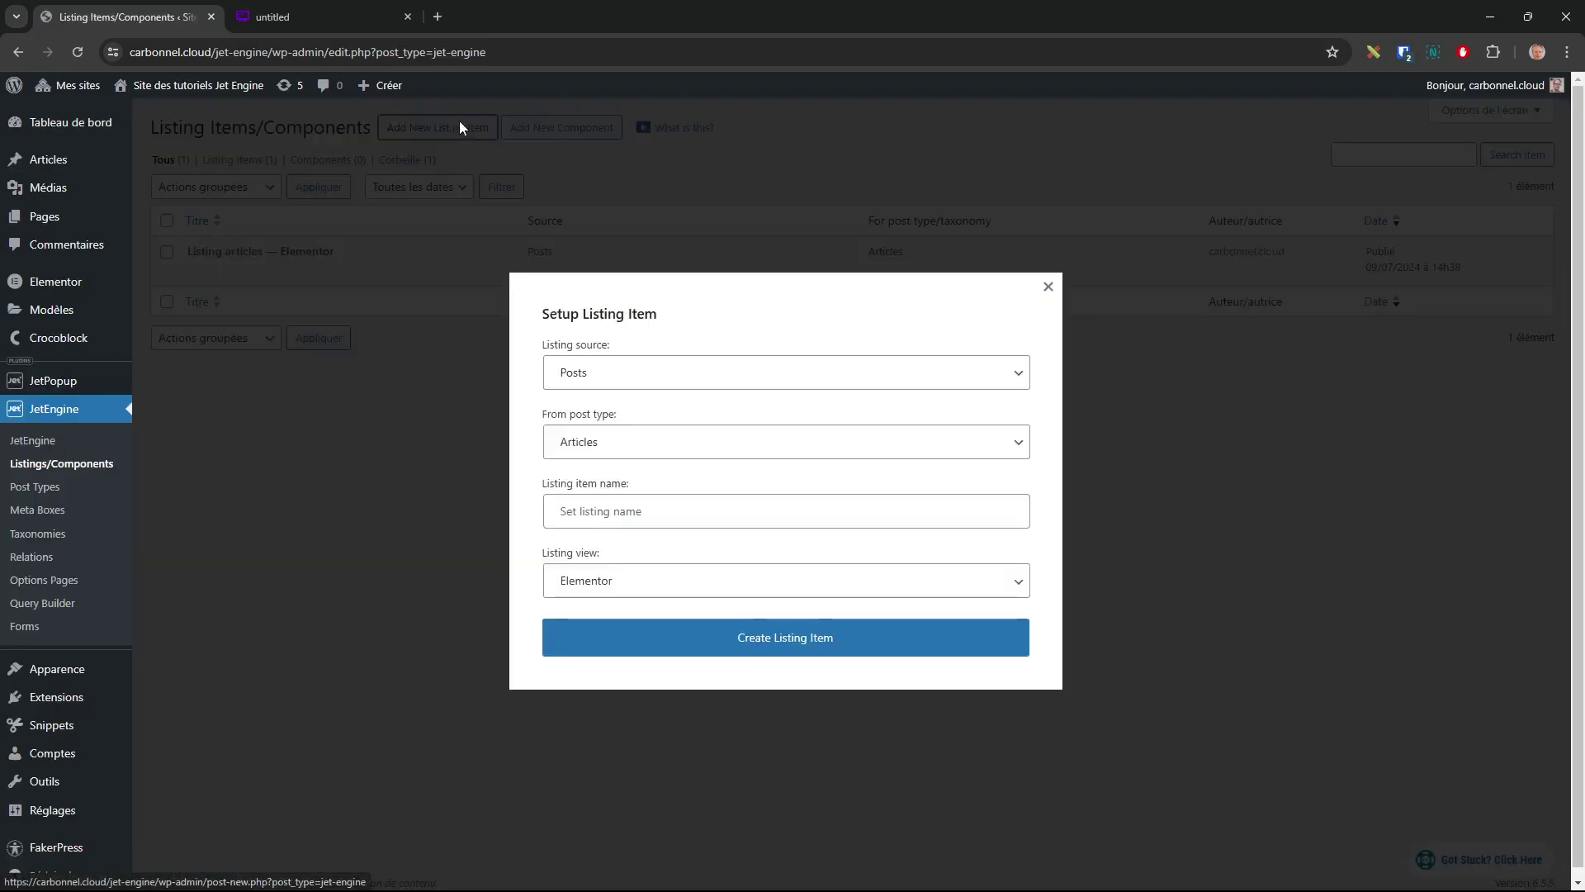
click(600, 377)
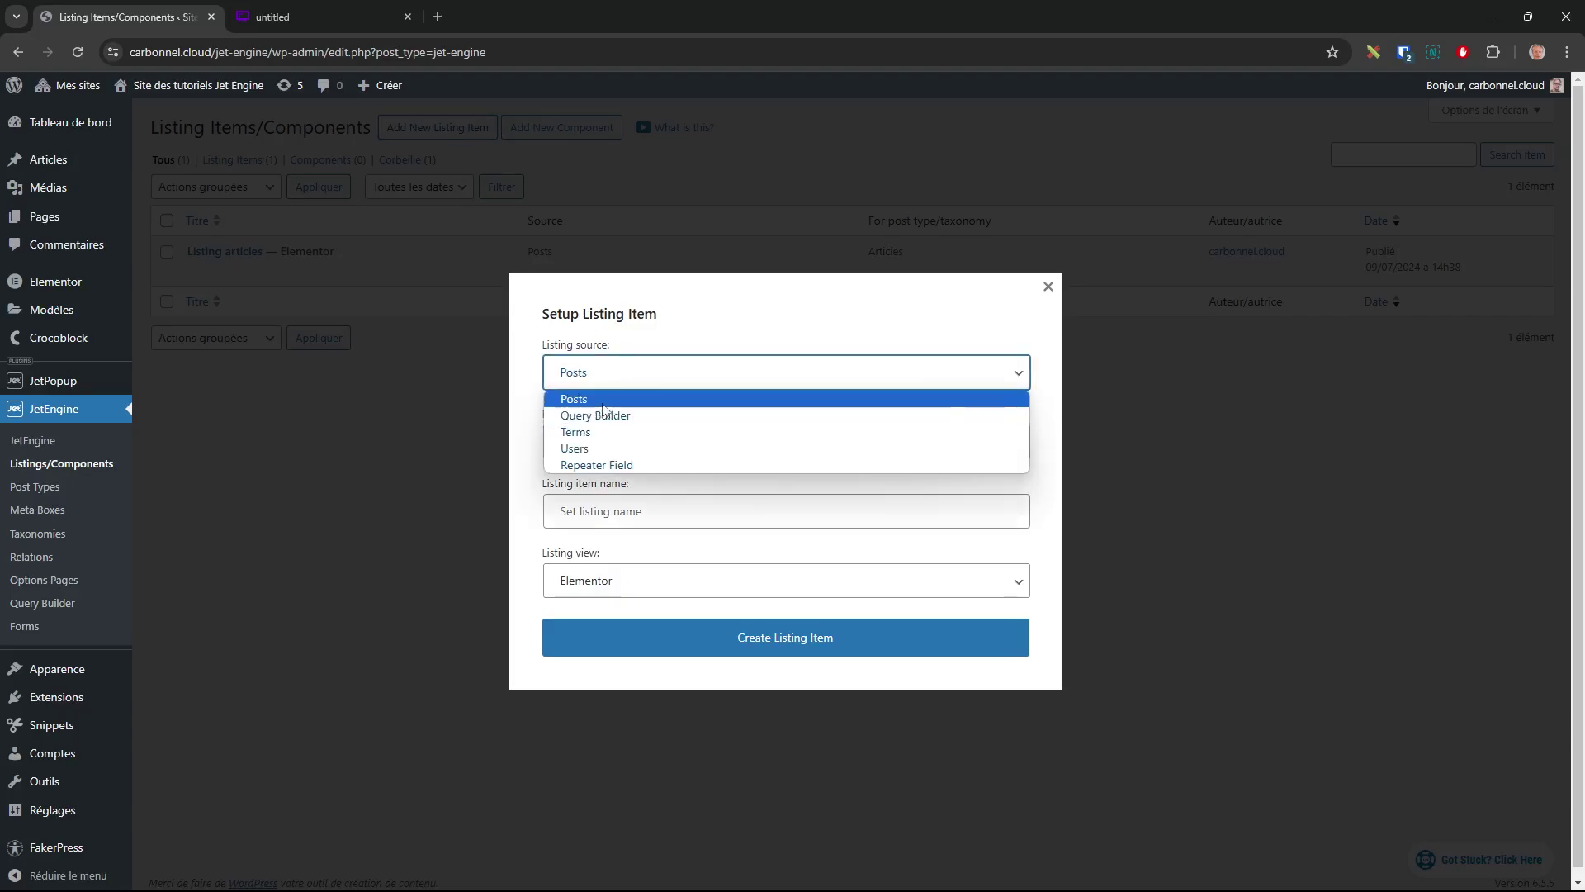
click(713, 310)
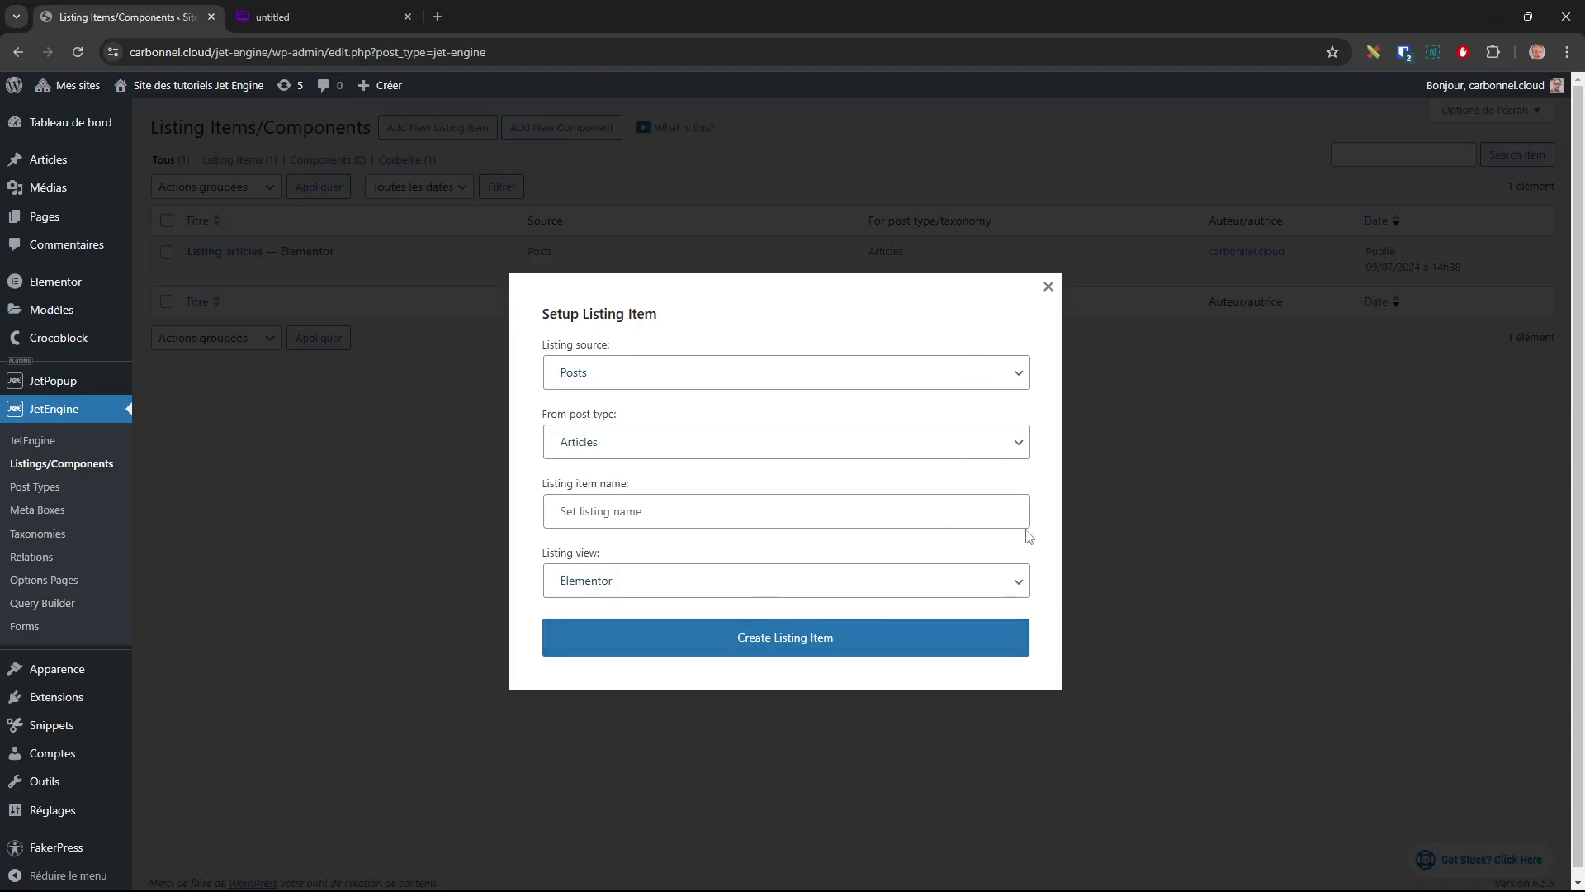
click(1047, 289)
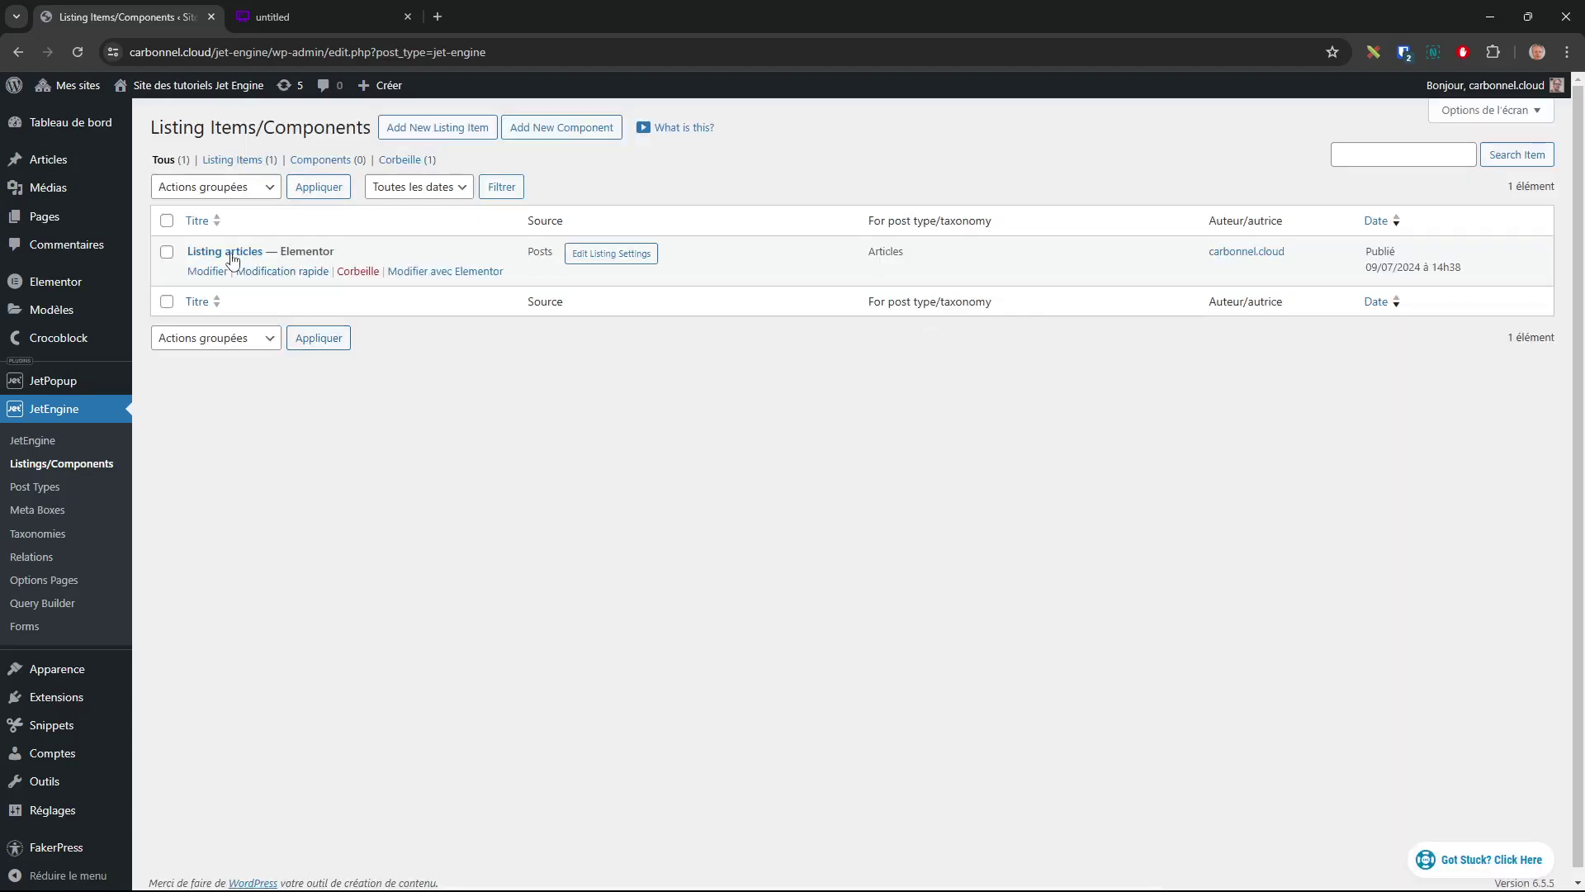
- Open the Listing articles item with Elementor and measure its article row with the page ruler extension
click(458, 272)
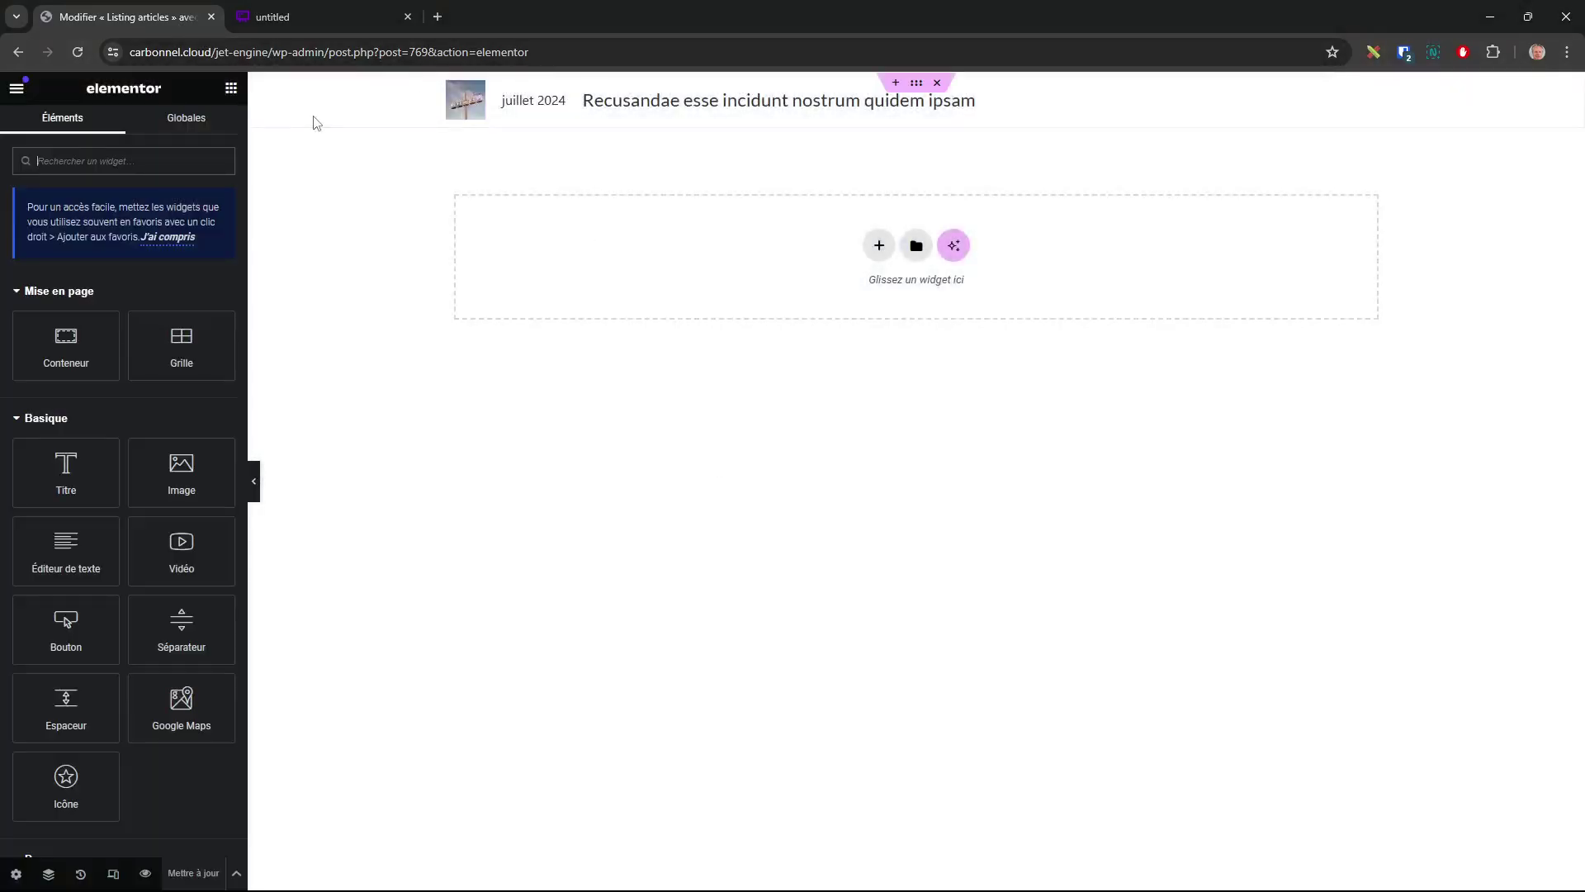
click(1374, 53)
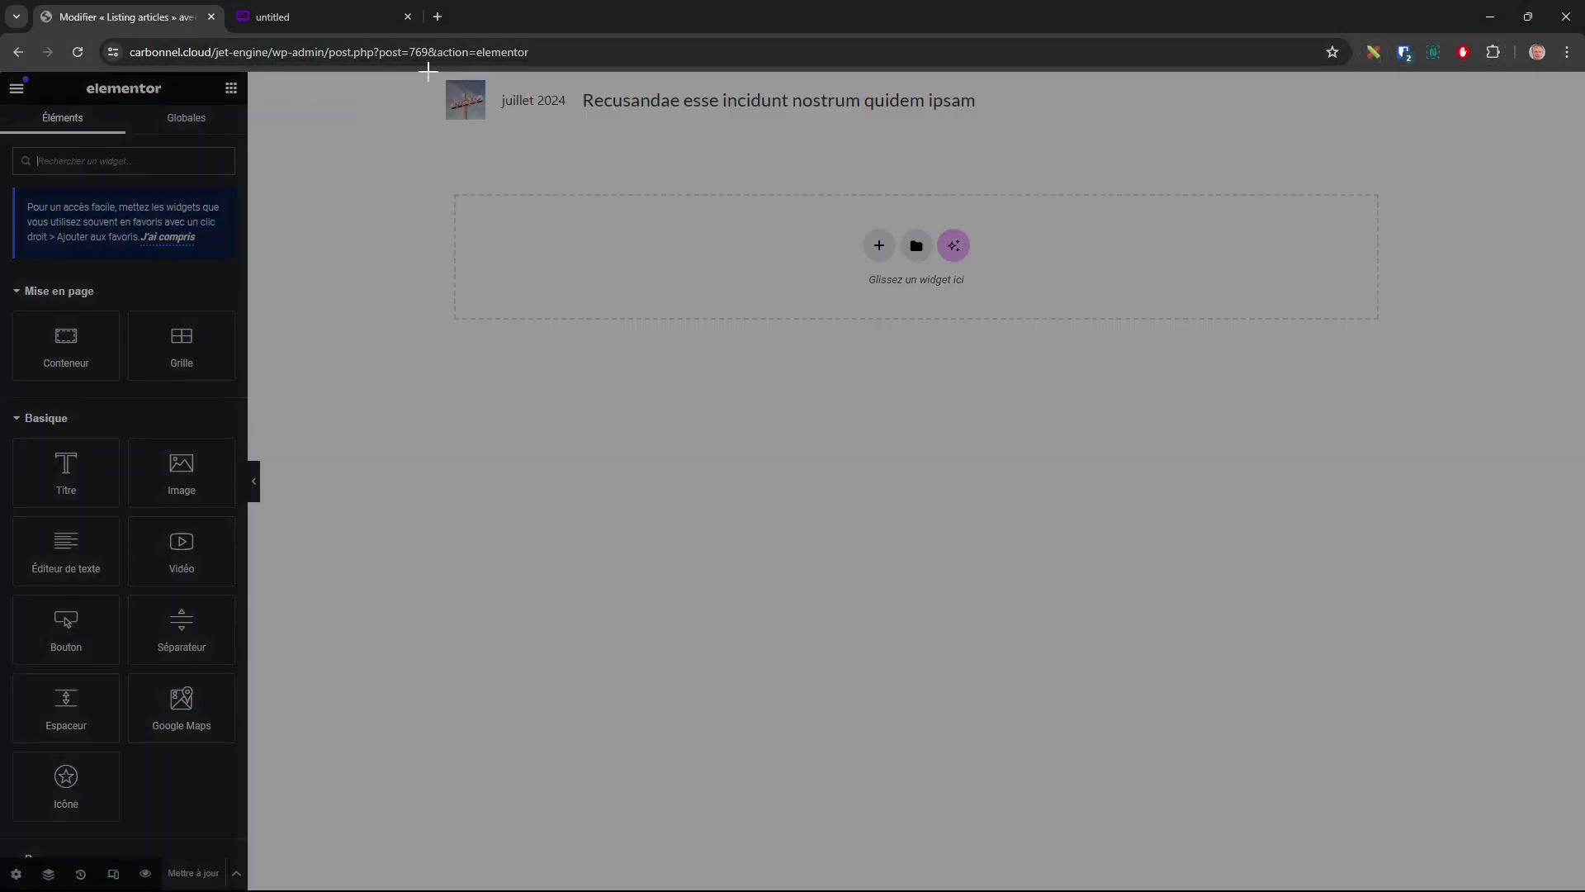
drag(431, 76, 1351, 139)
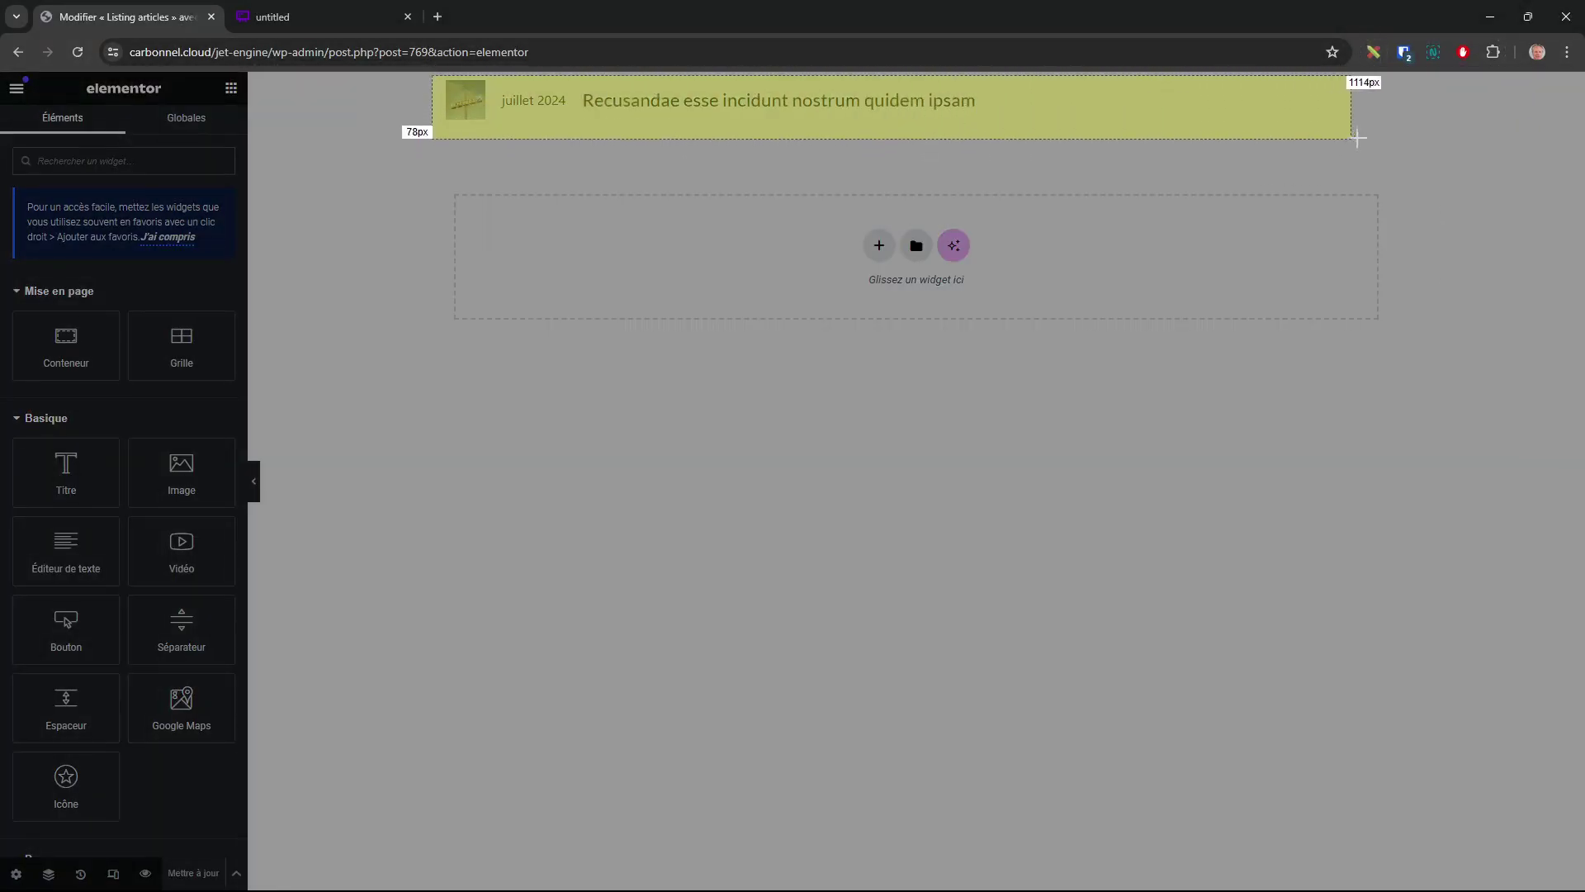
click(1373, 52)
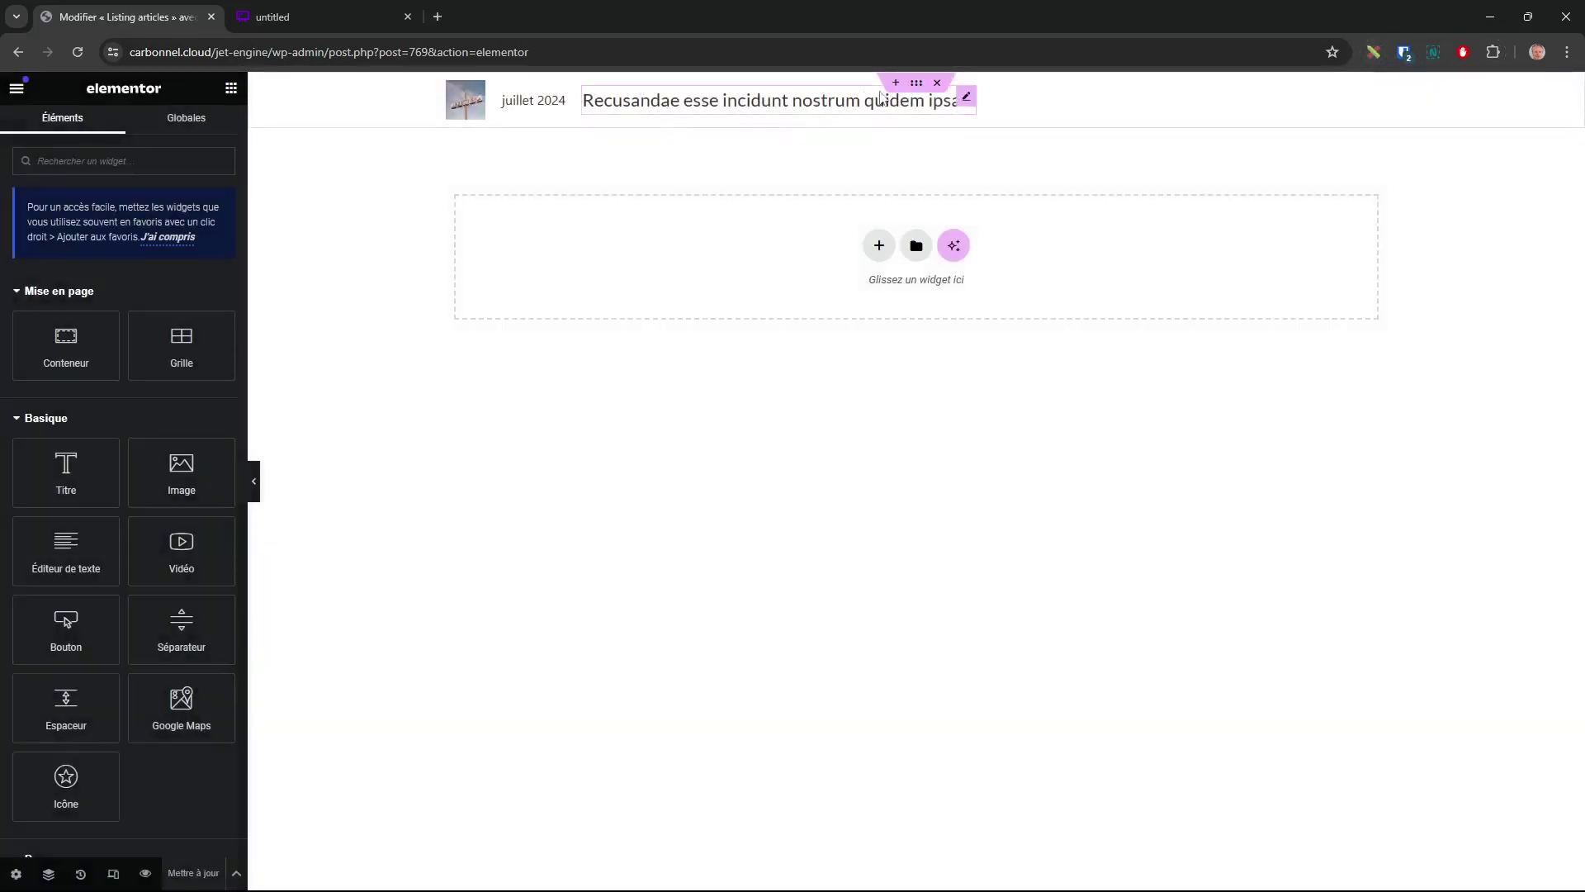
- Select the listing item's container and expand its structure in the Navigator
click(922, 83)
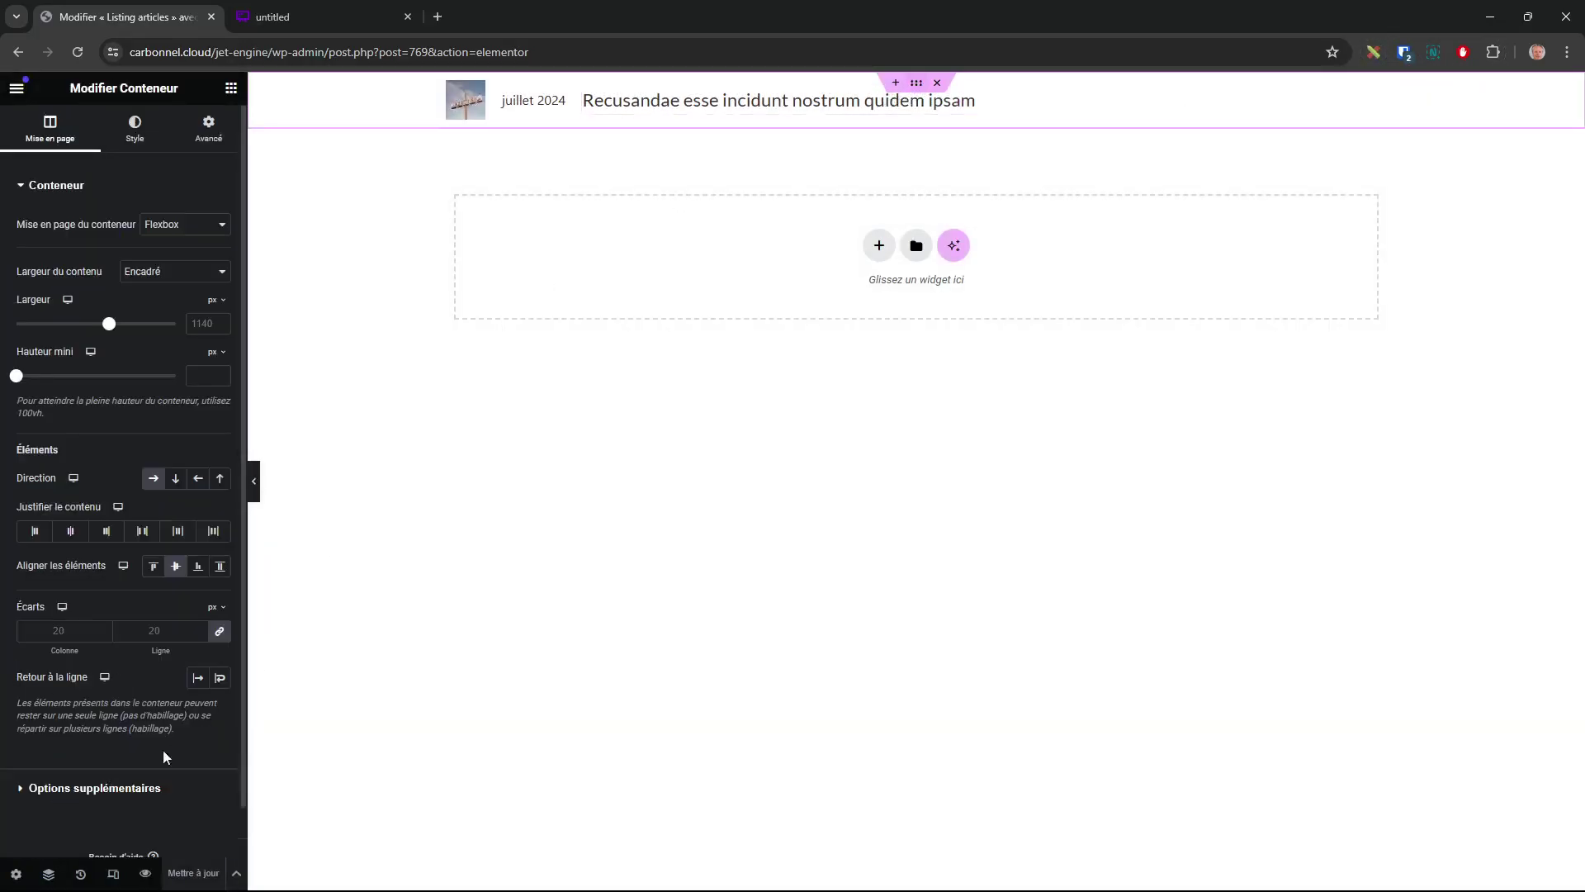
click(49, 873)
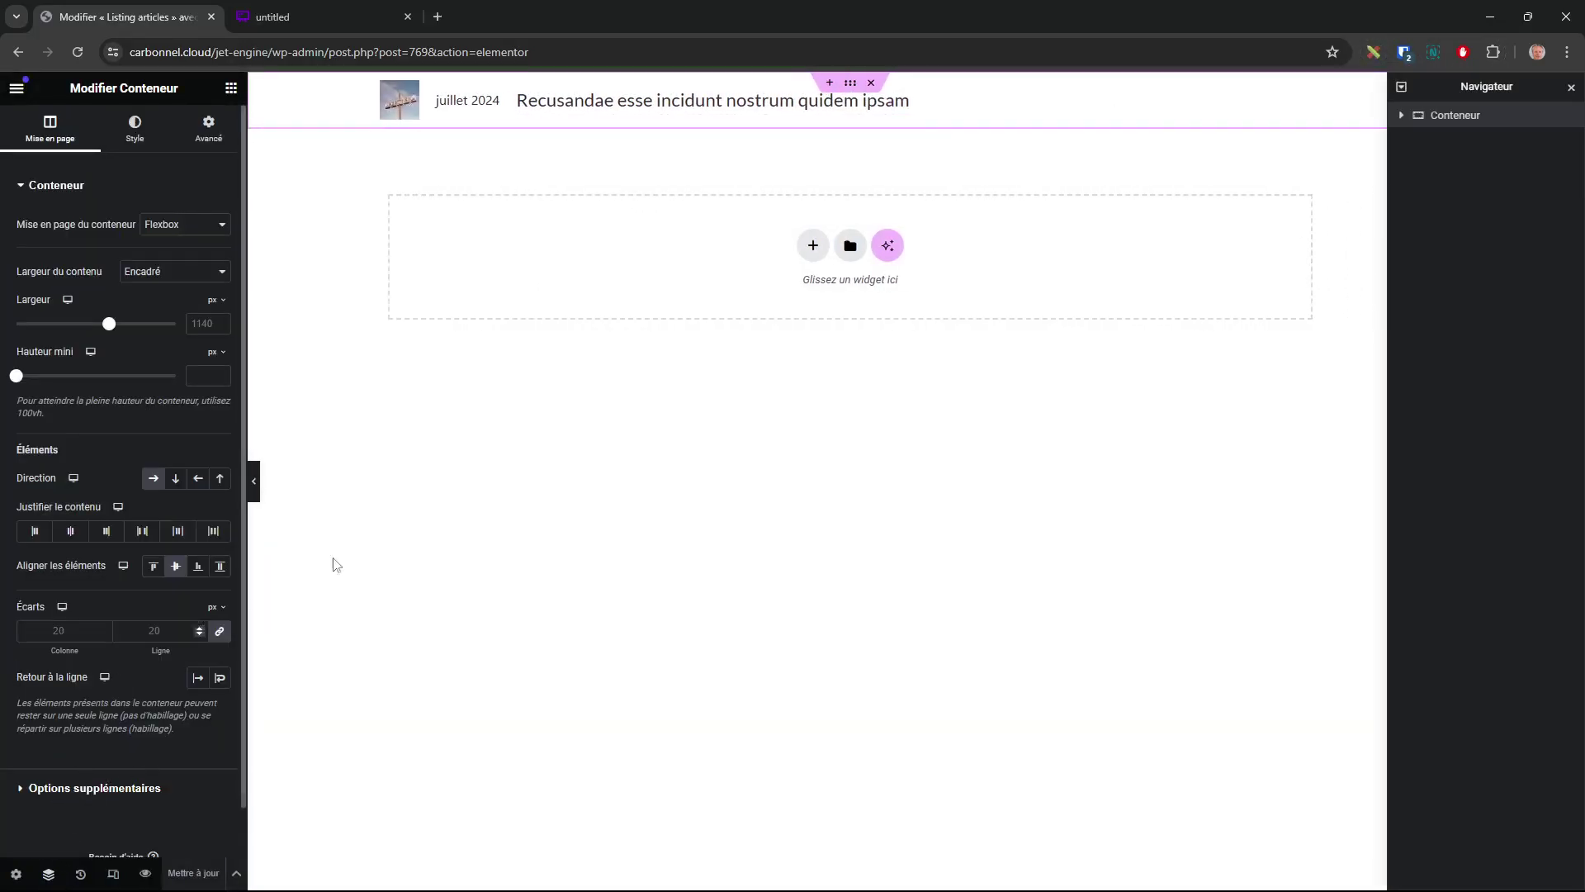
click(1399, 117)
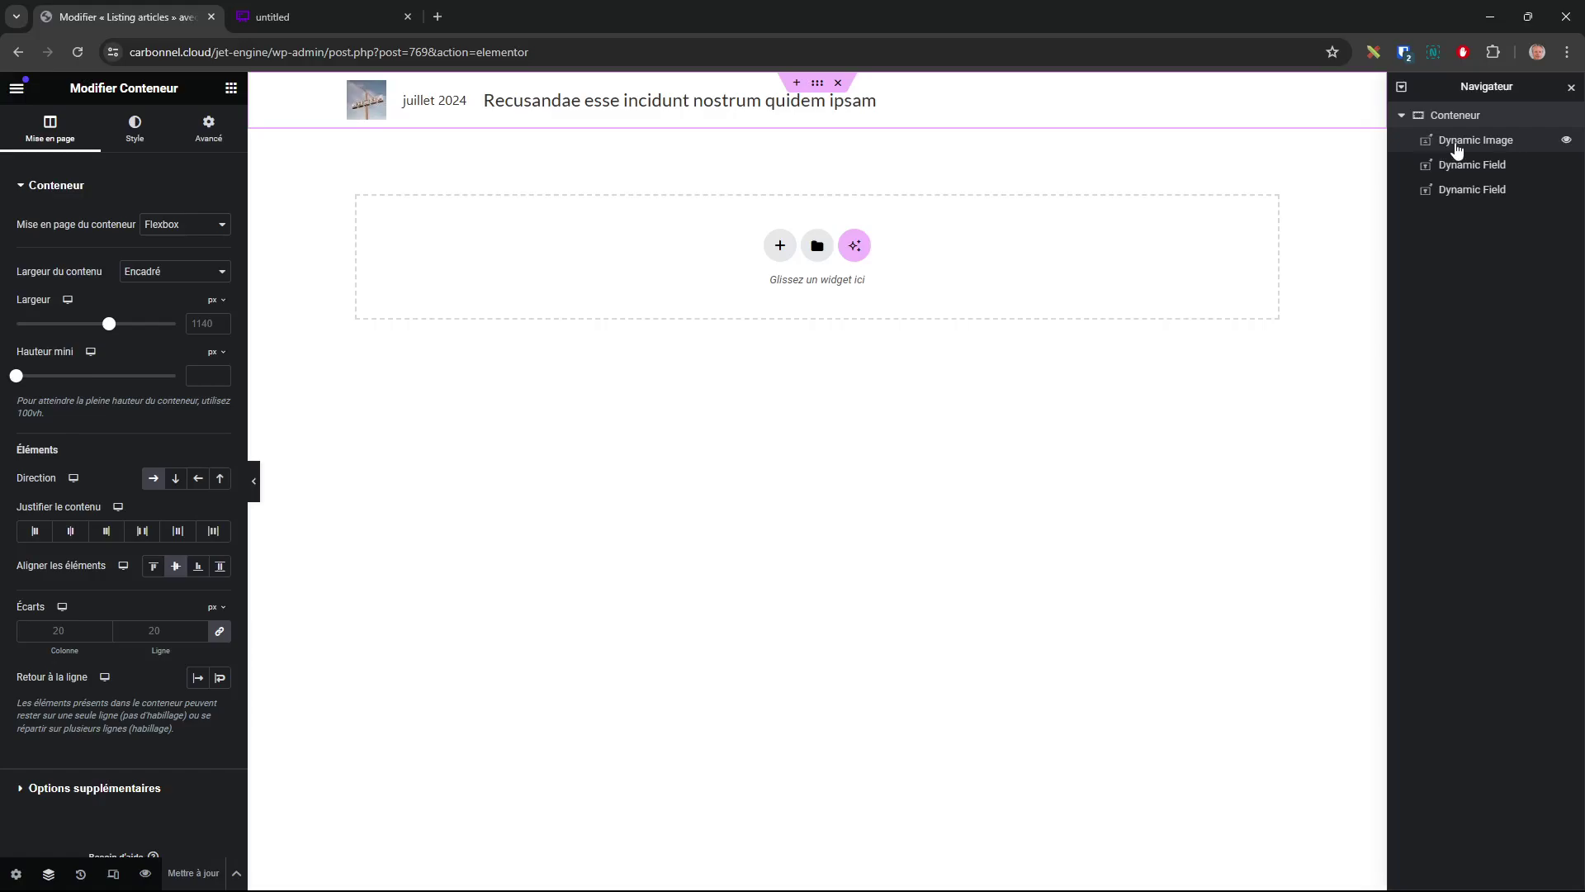
- Select the Dynamic Image widget and examine its source and custom image resolution settings
click(1457, 142)
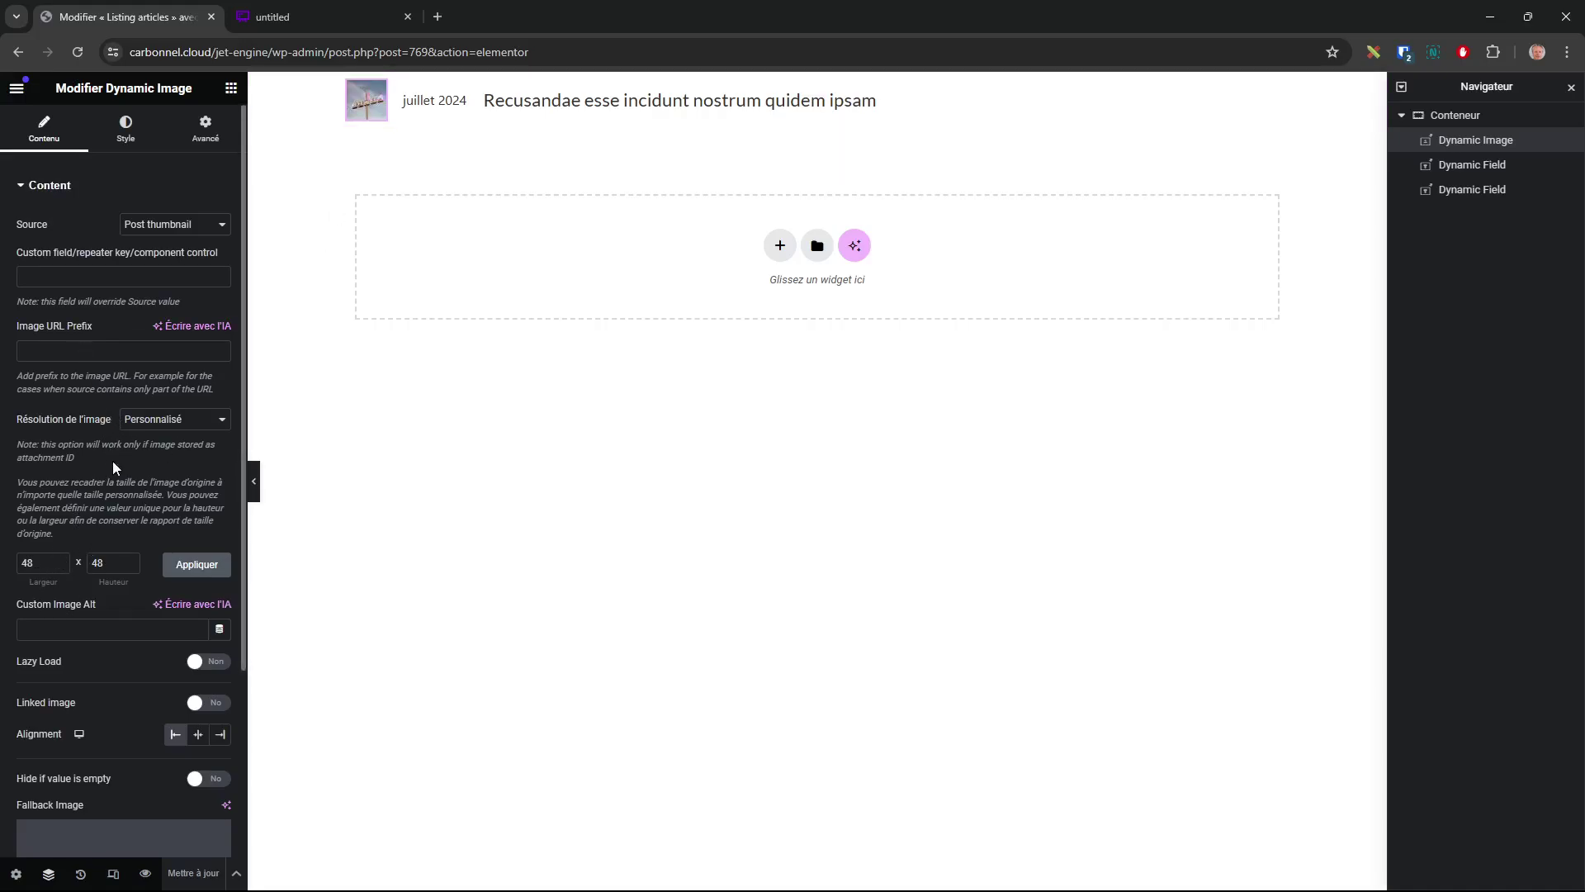
double_click(20, 563)
double_click(110, 567)
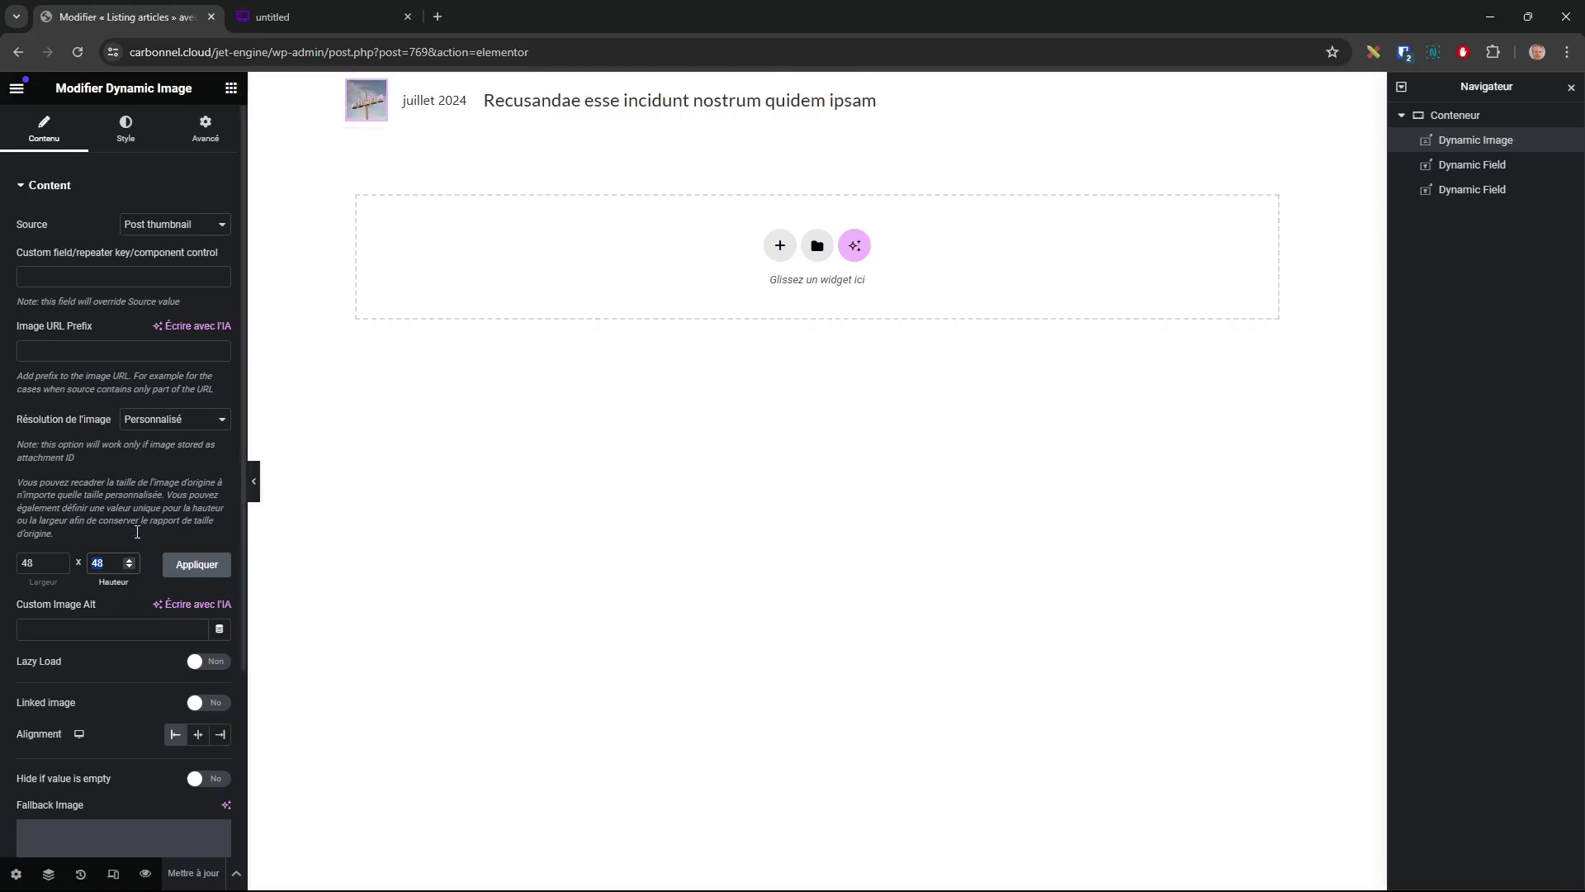
- Select the date's Dynamic Field and review its Source and Object Field options, keeping Date
click(458, 103)
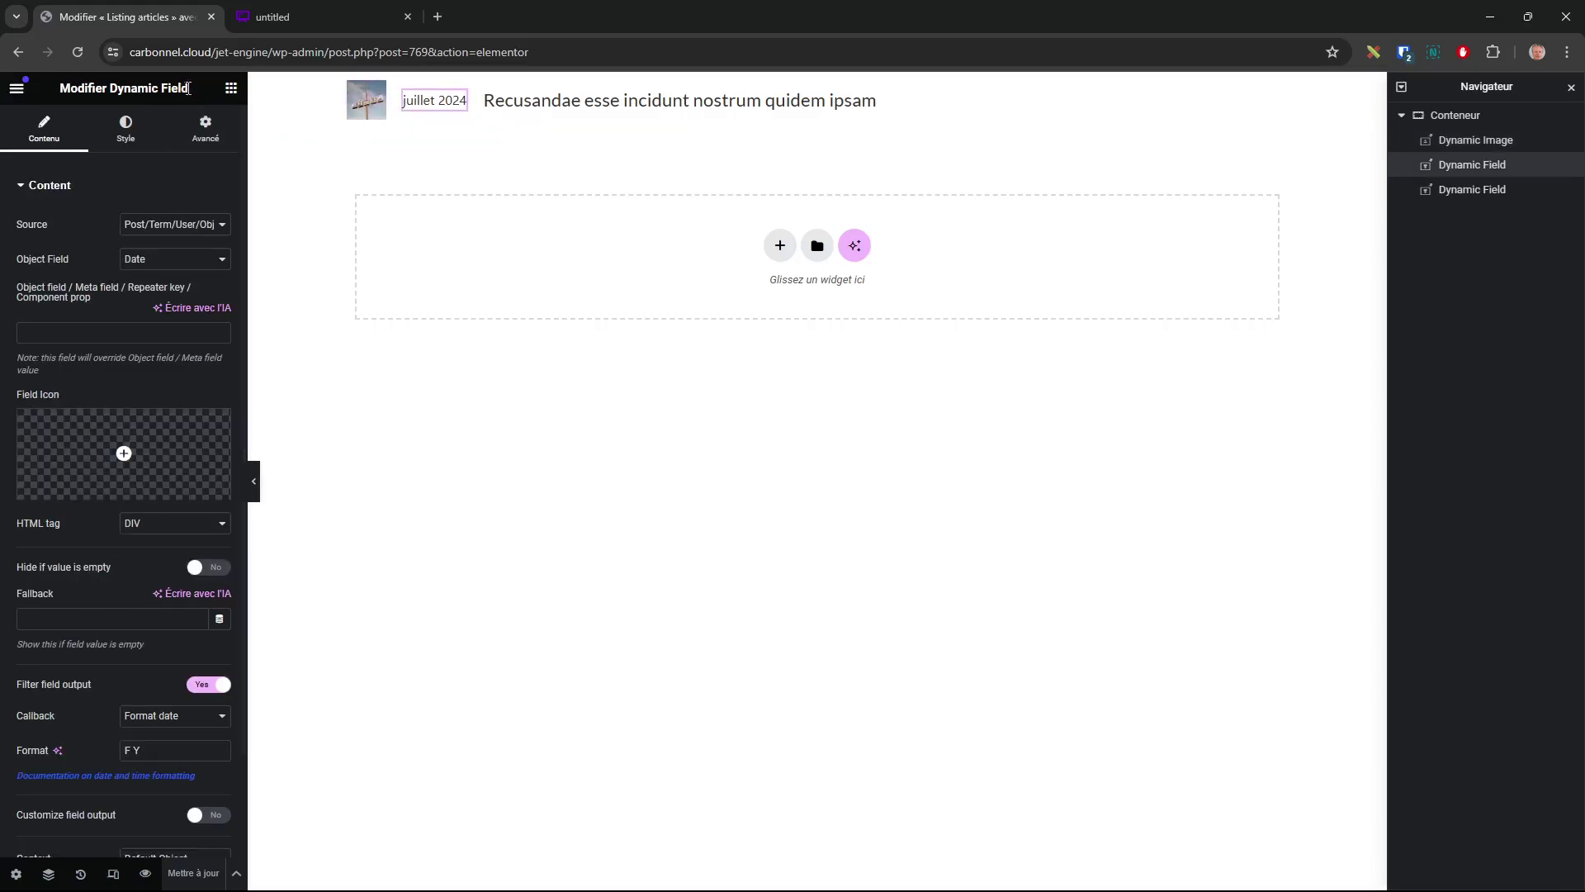
drag(188, 88, 111, 89)
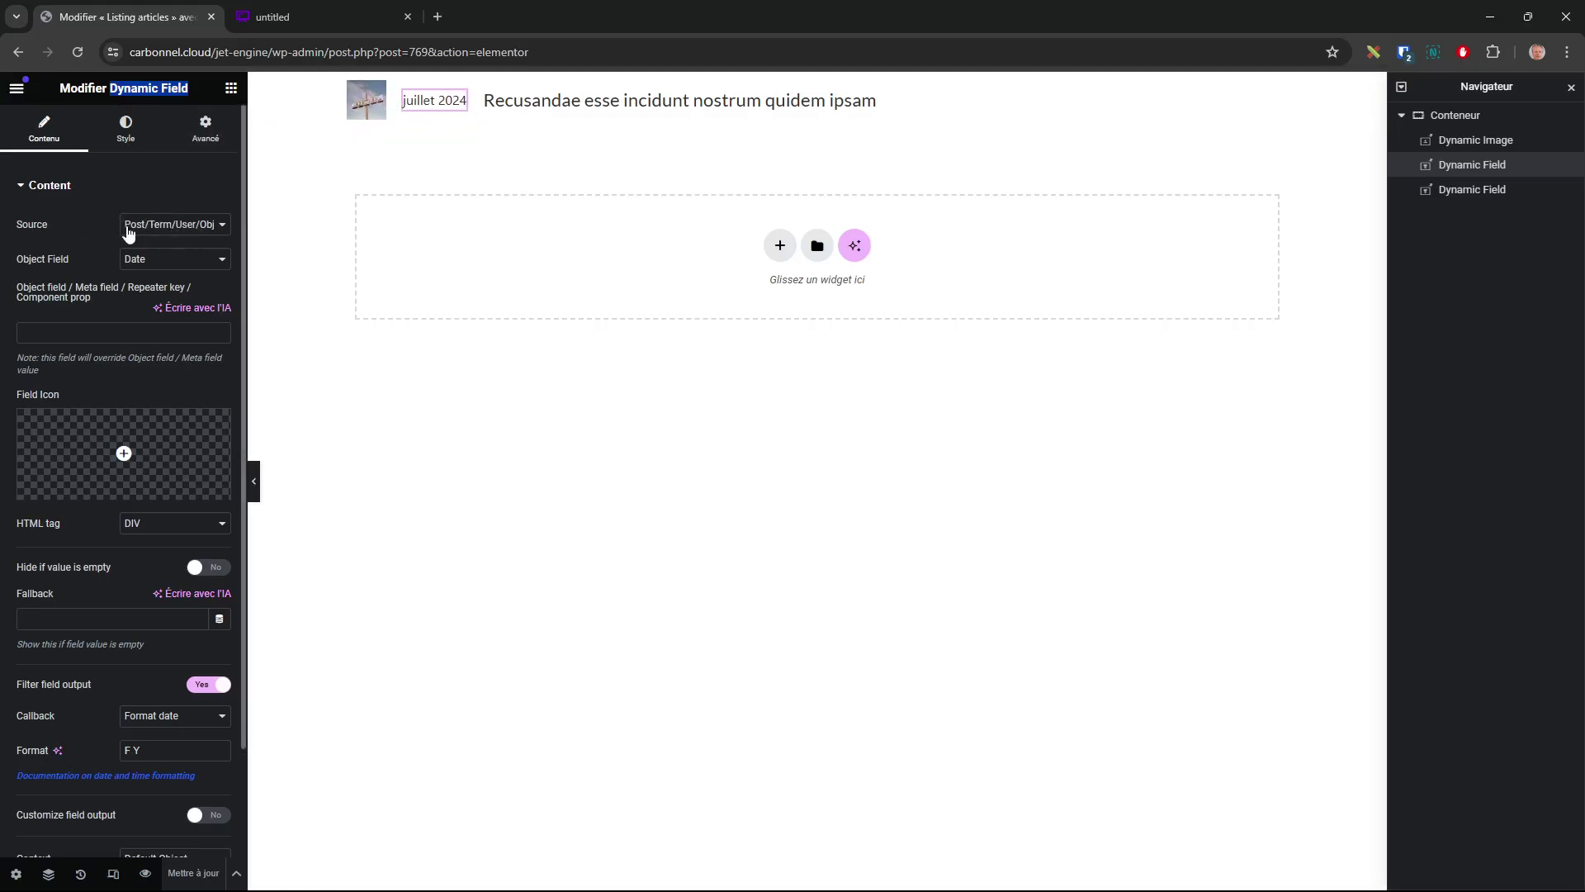
click(206, 226)
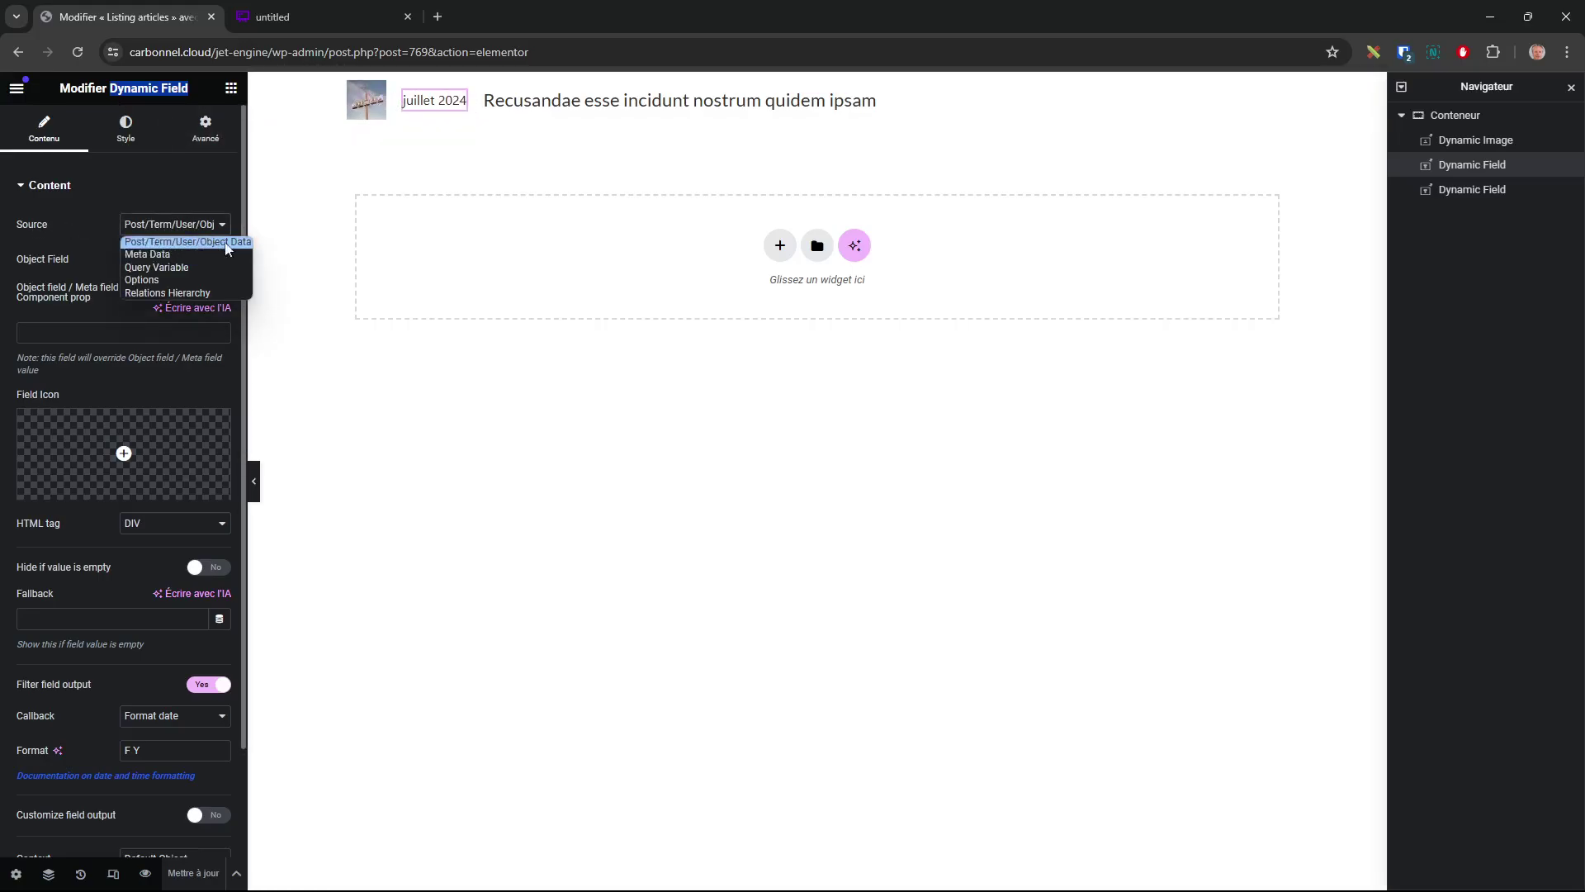
click(109, 250)
click(190, 259)
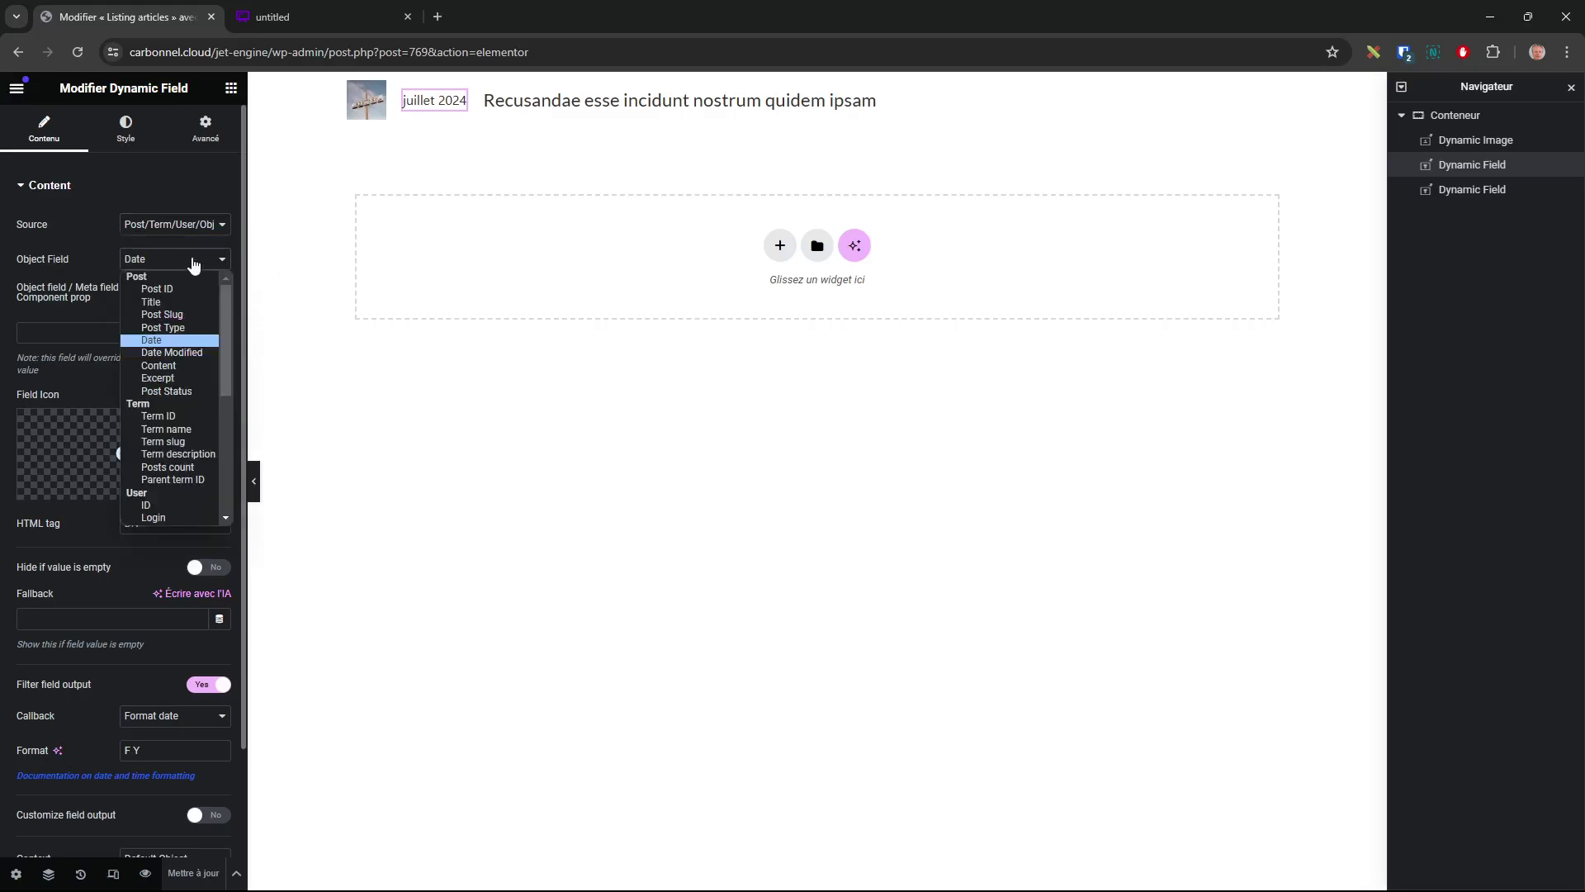
click(180, 340)
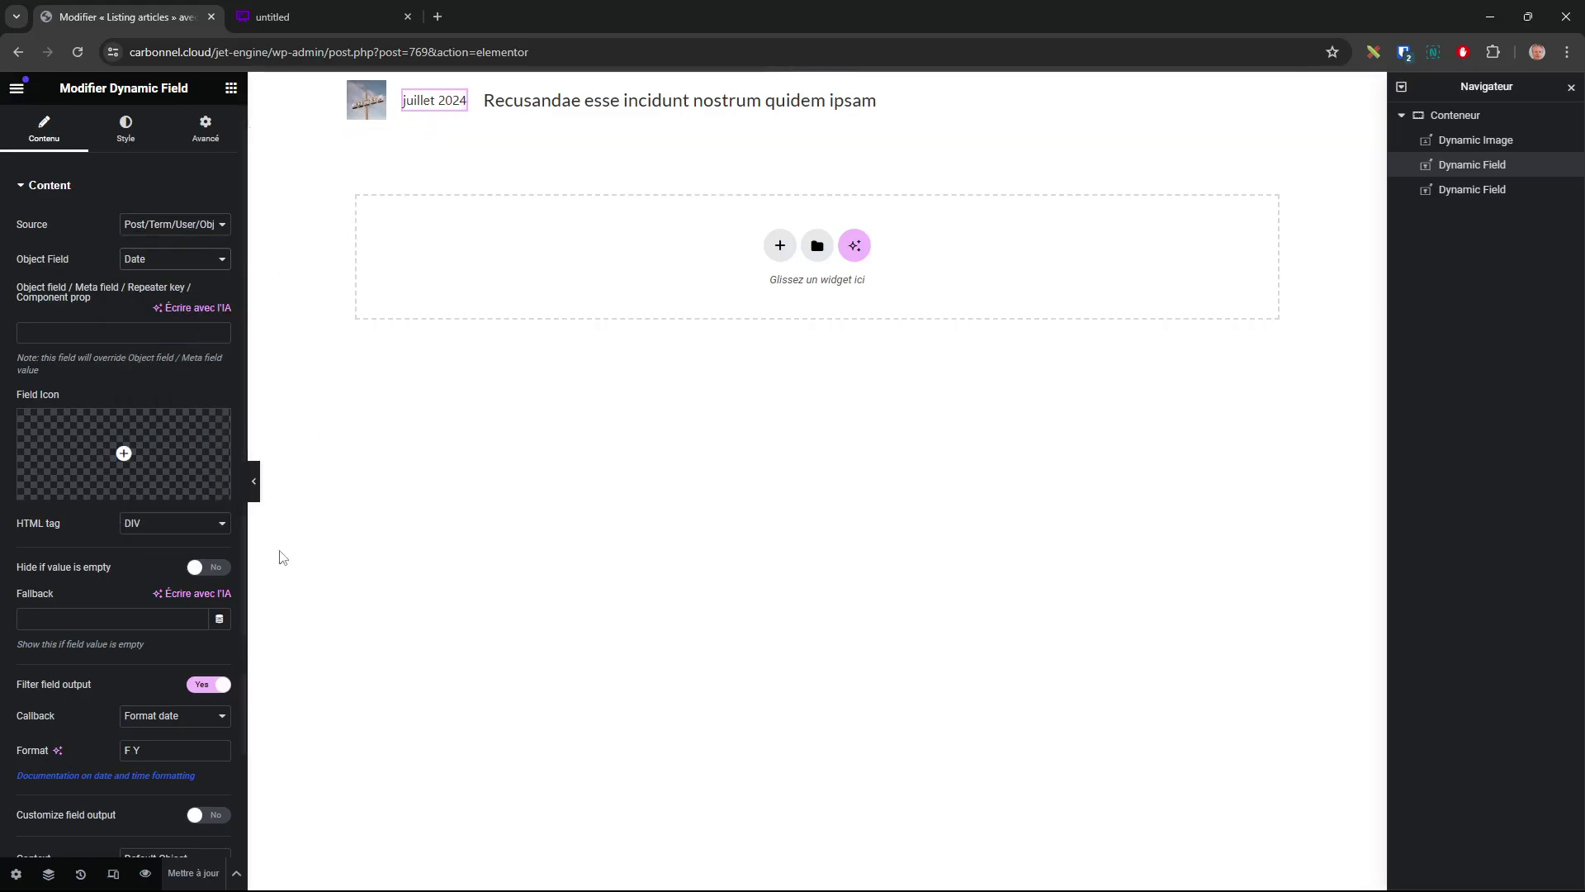
- Switch the date field's output filter off and back on, and review the callbacks, keeping Format date
click(207, 686)
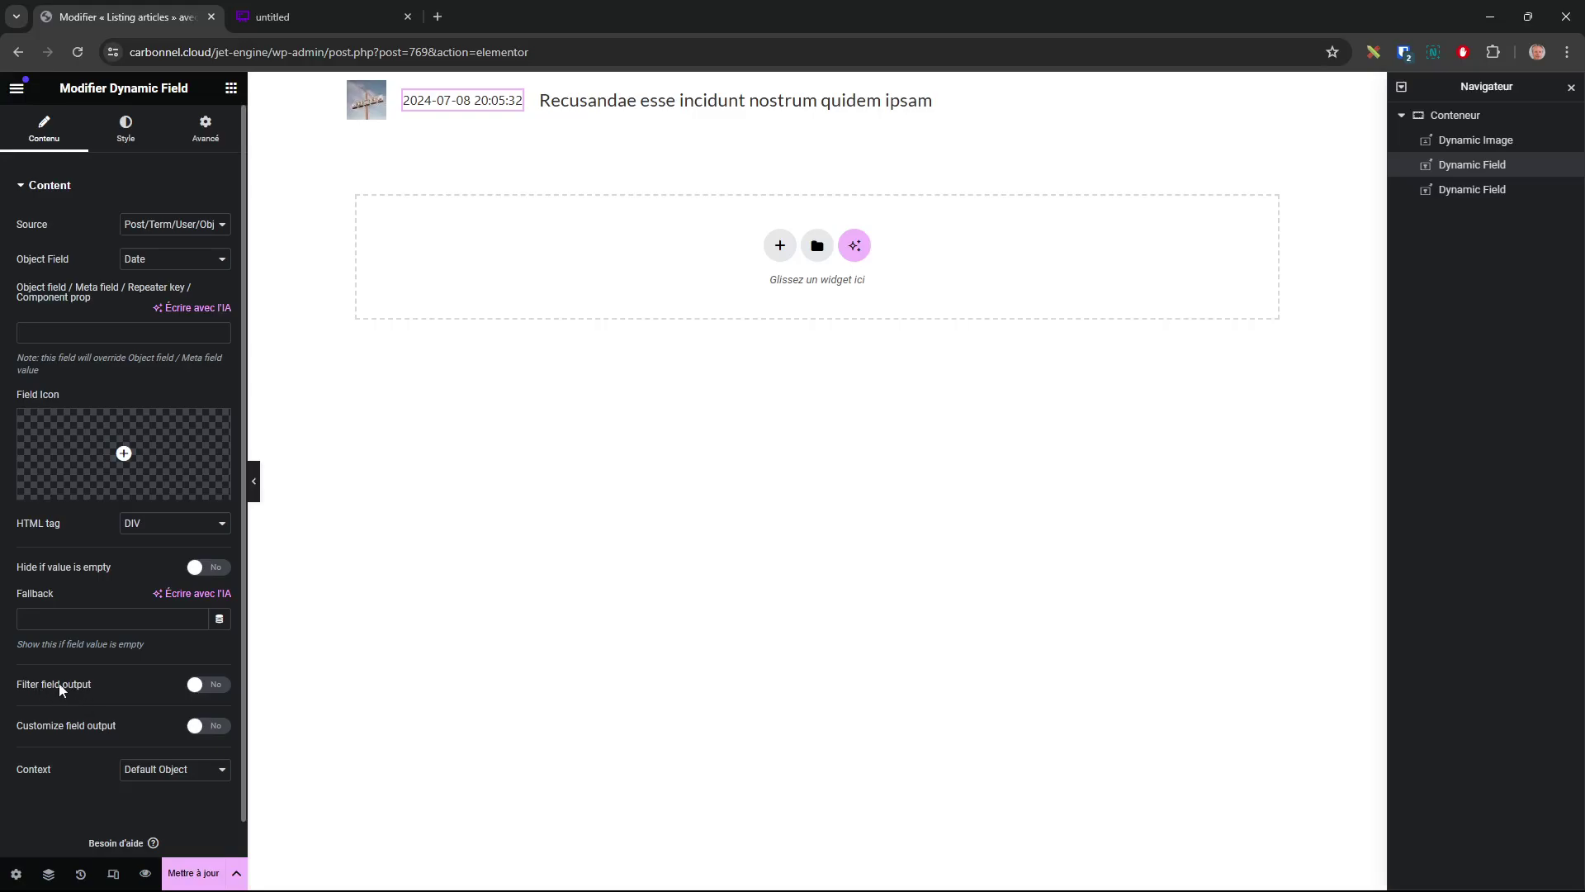
click(212, 691)
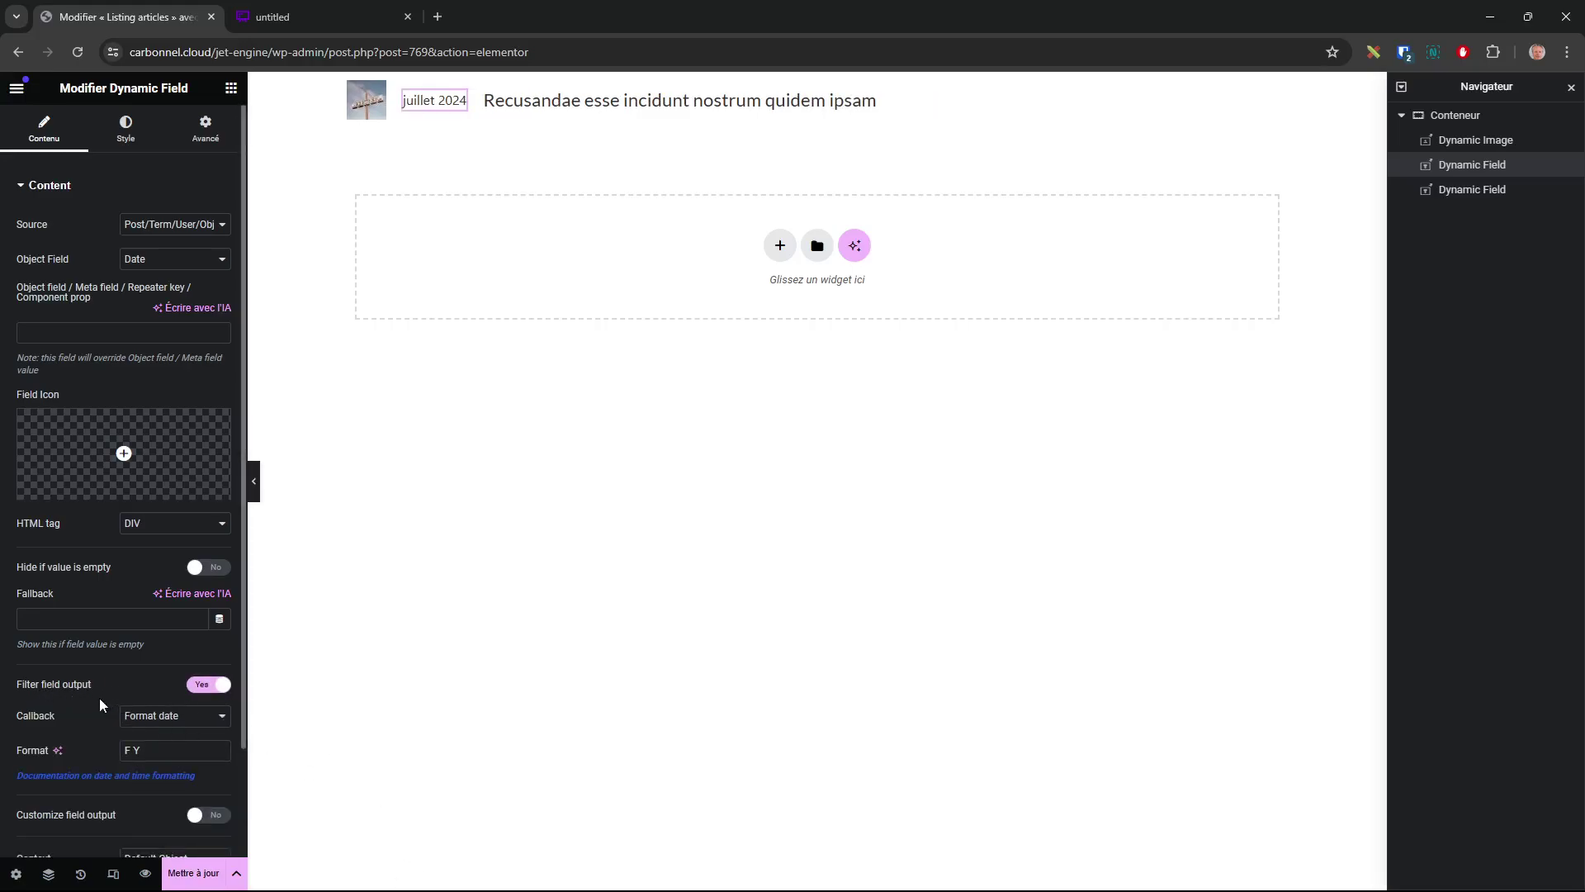
click(173, 723)
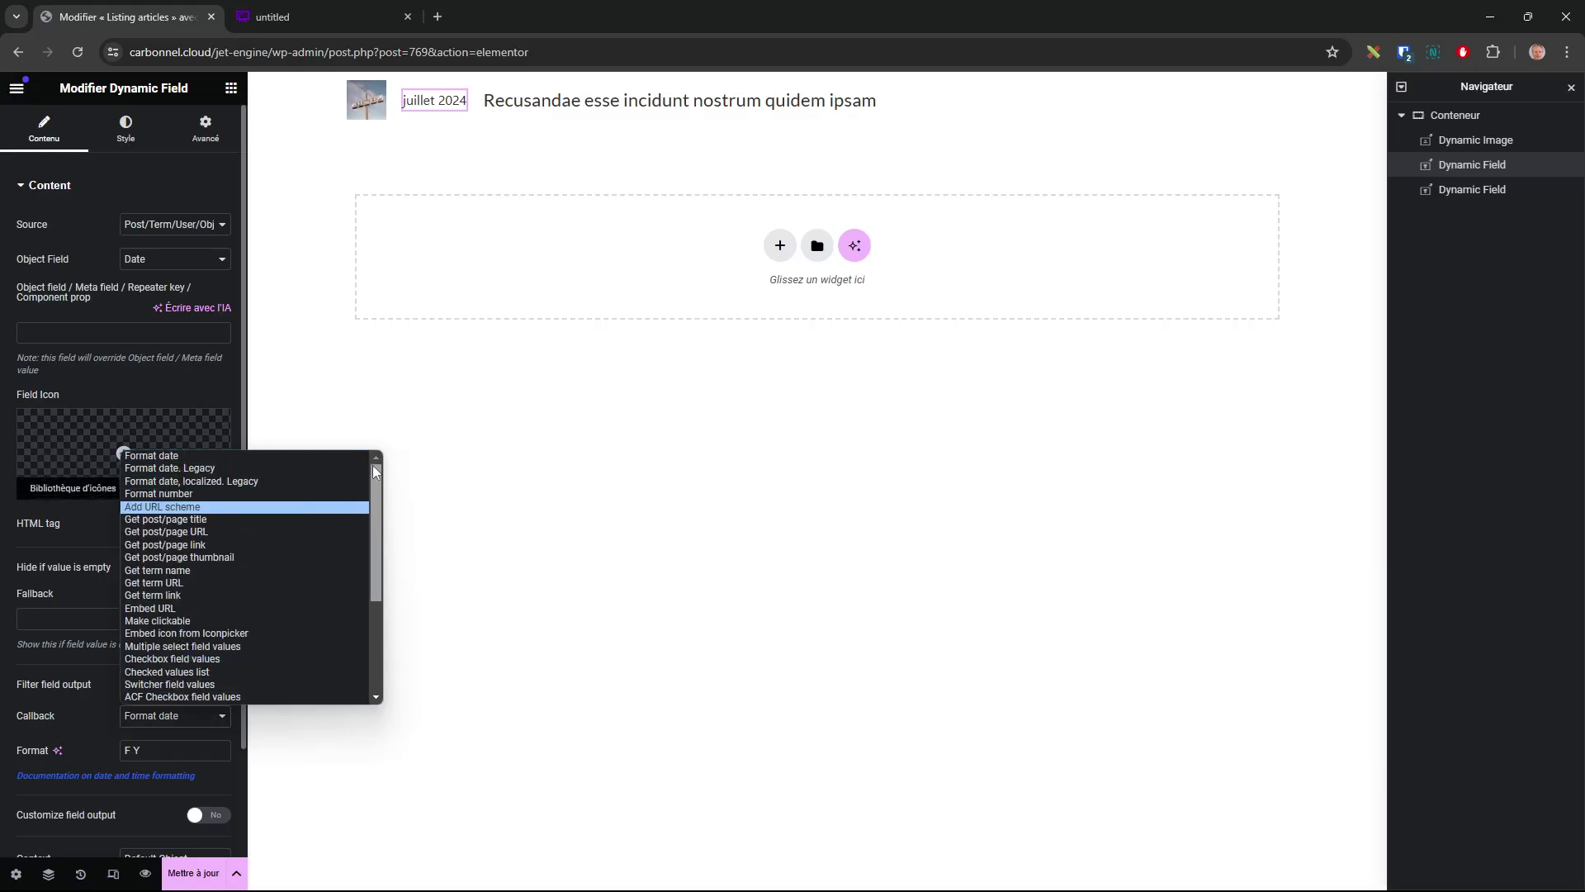
click(198, 459)
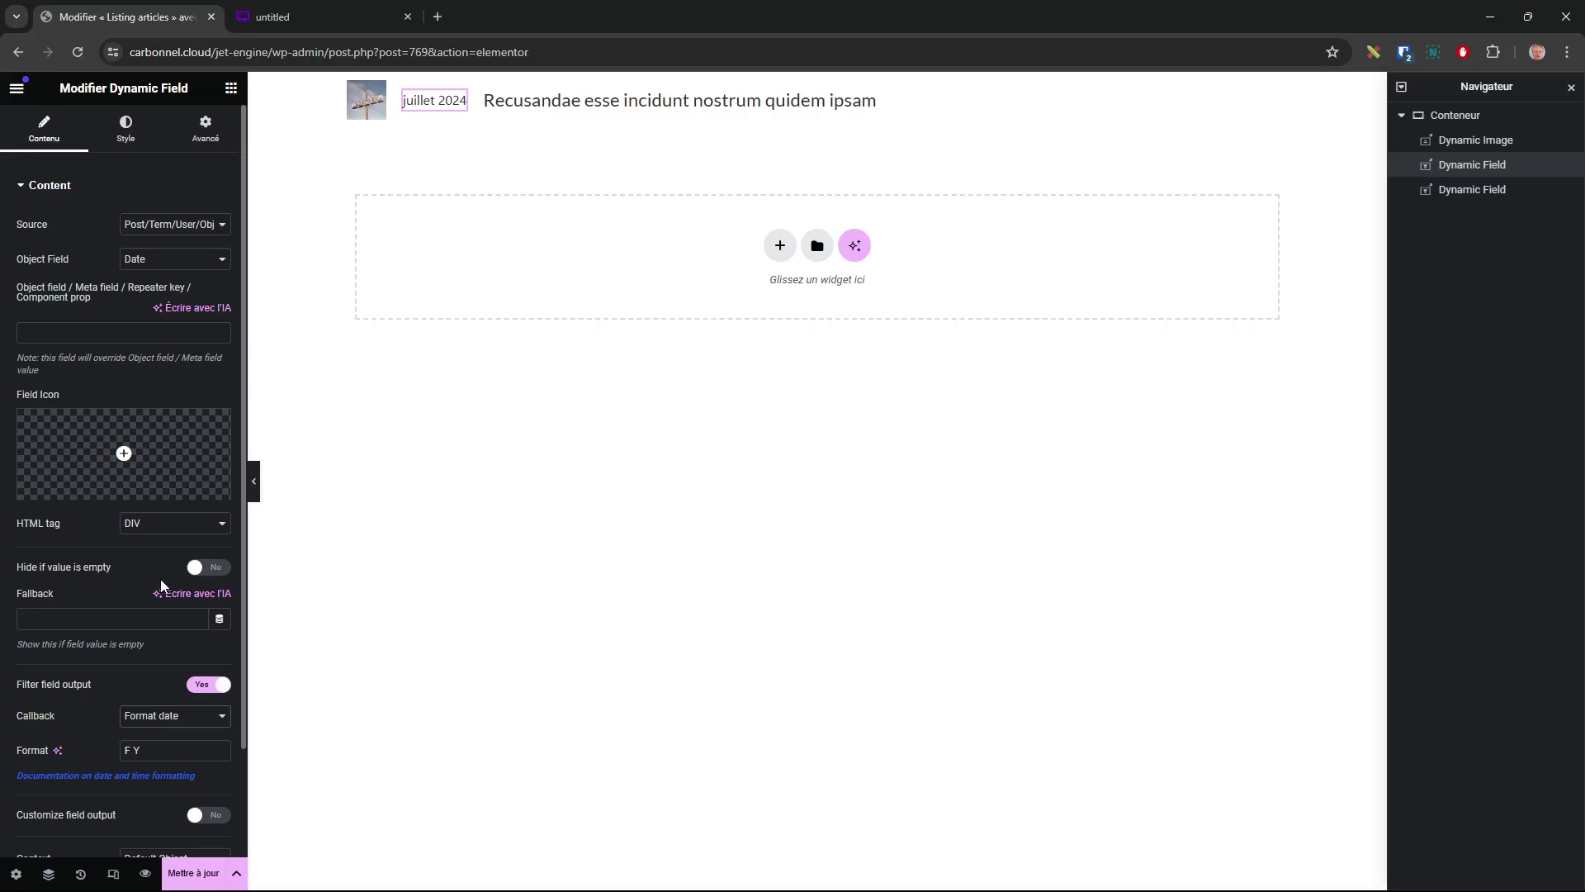
- Try the format j F Y on the date field and restore it to F Y
drag(156, 751, 124, 751)
text(j)
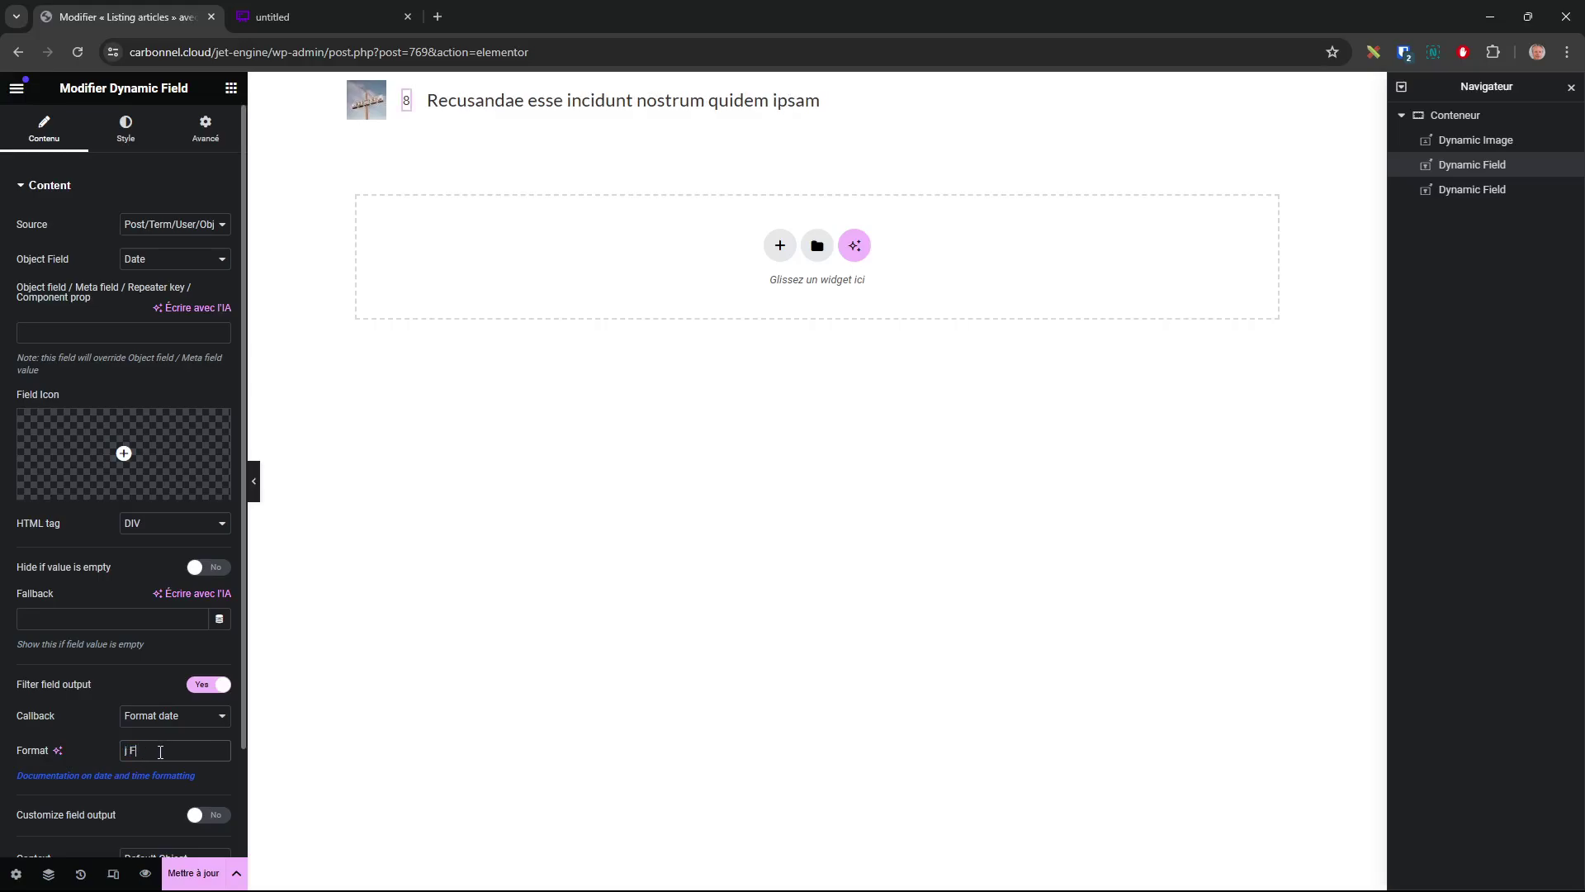
text( F)
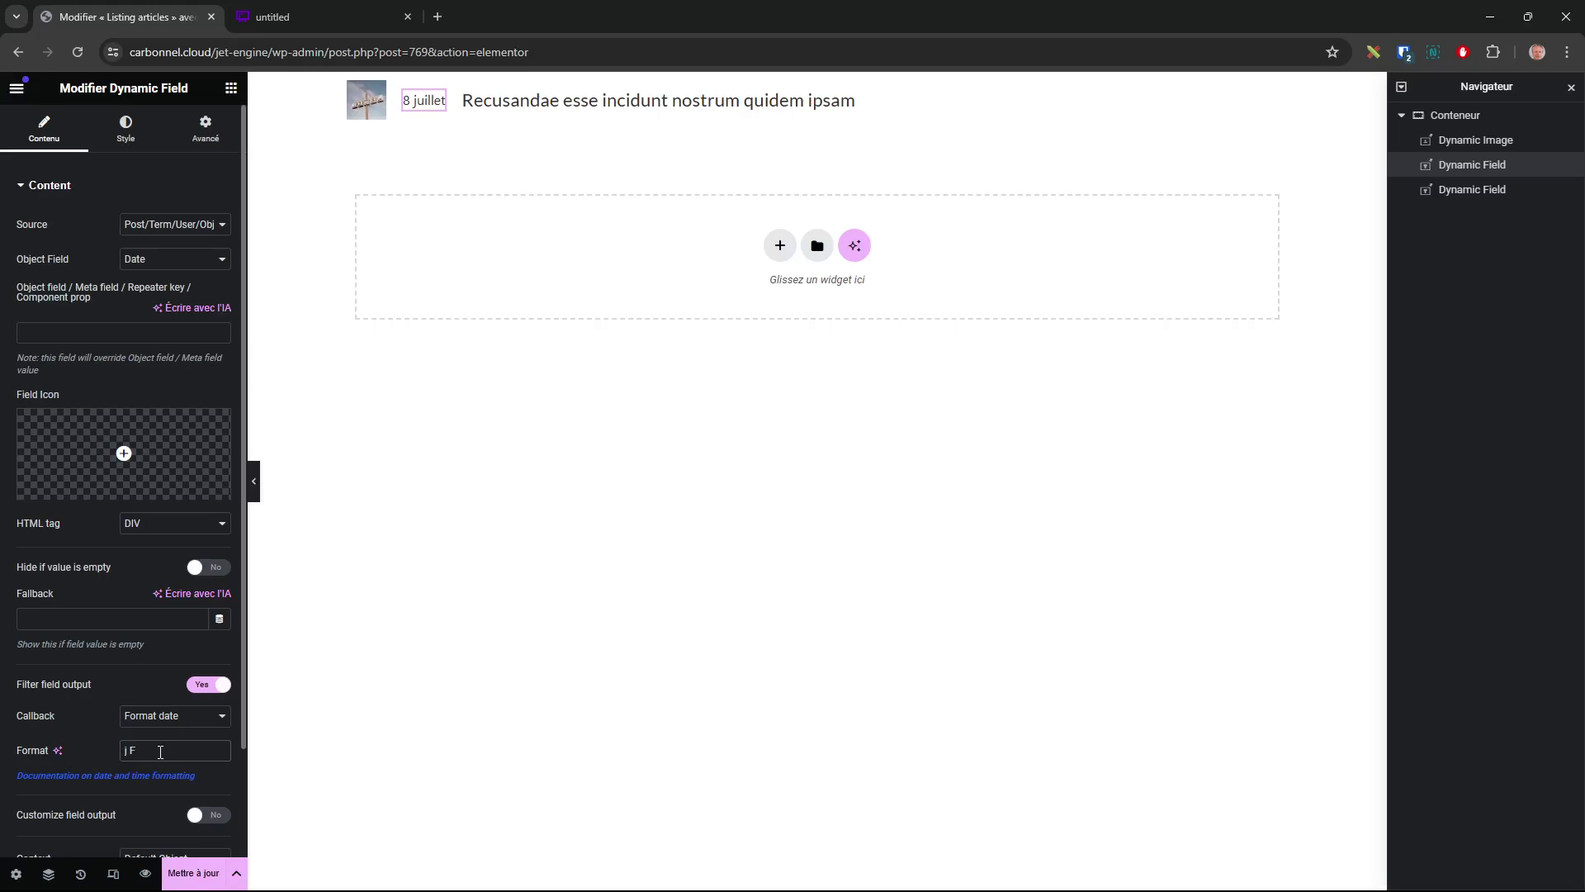
text( Y)
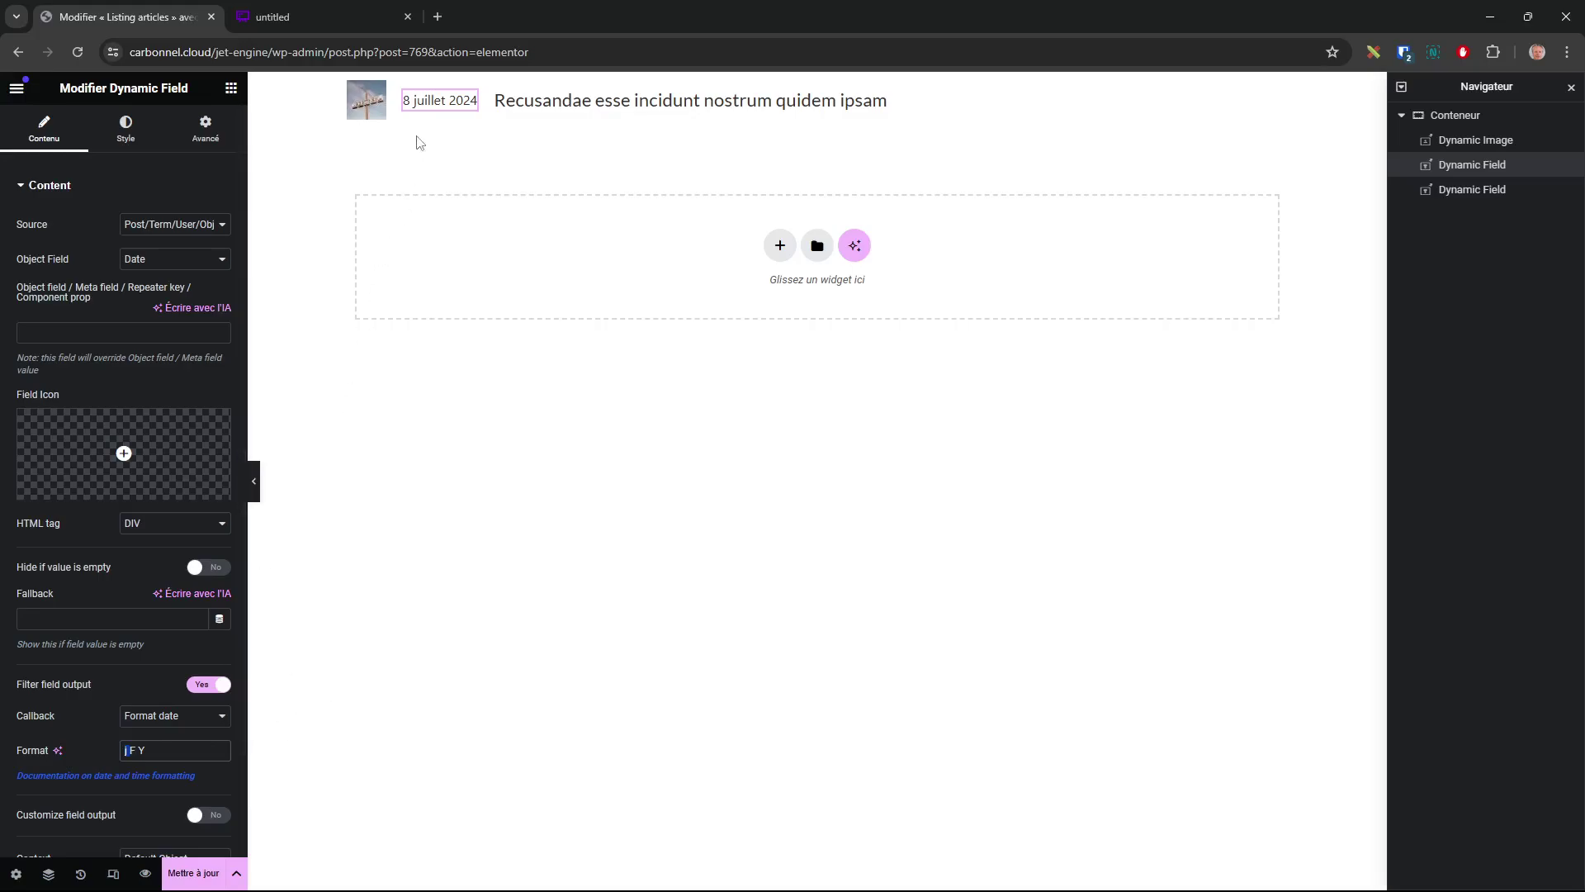
key(BackSpace)
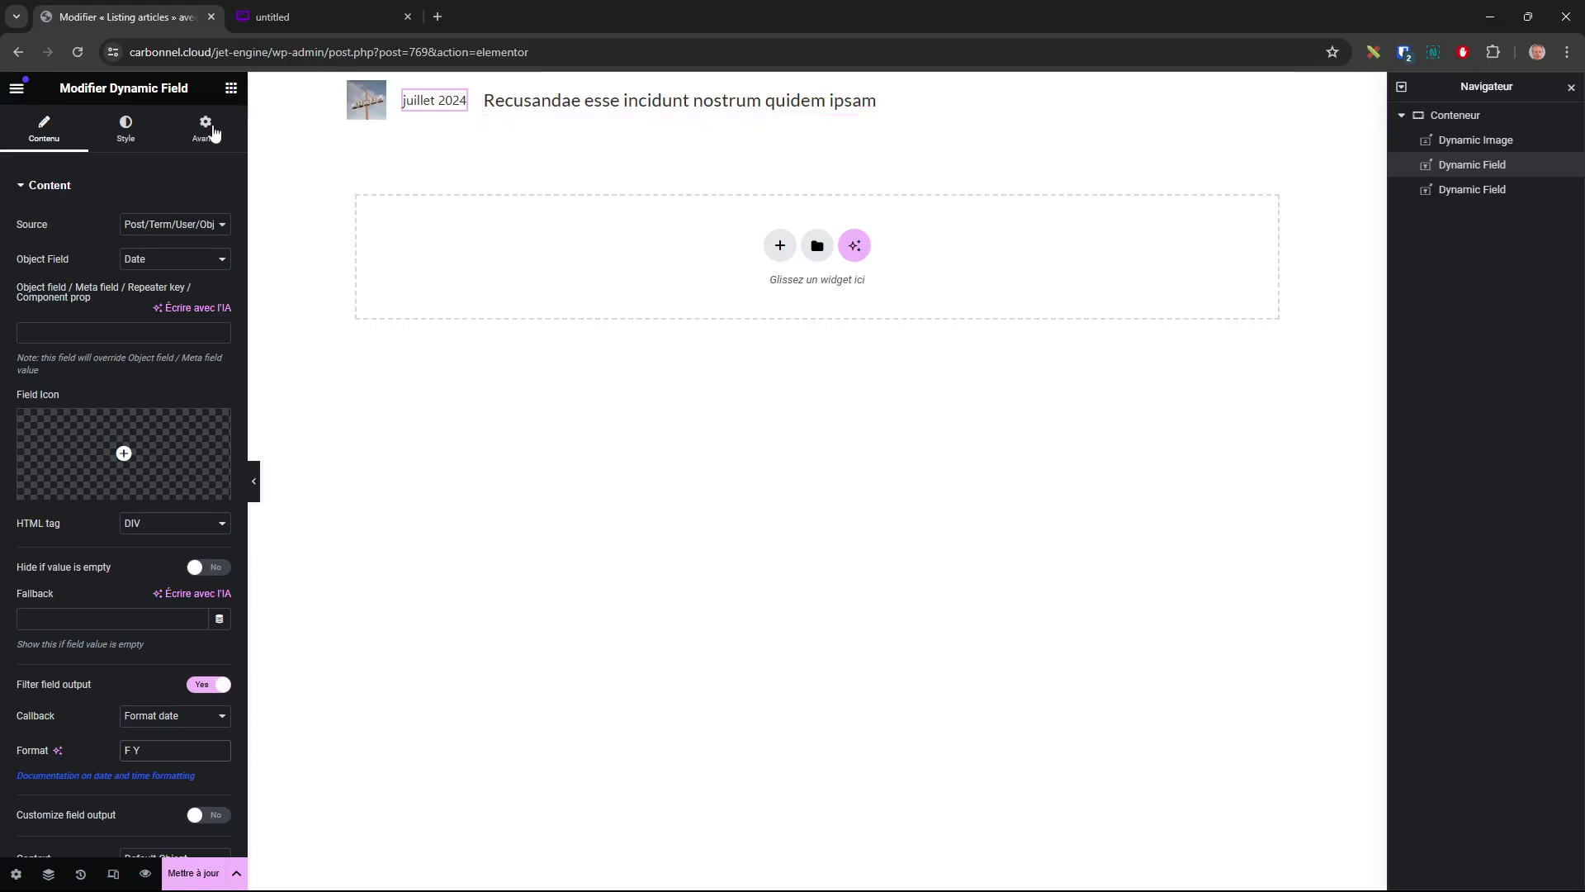
- Review the article title's Dynamic Field, keep Title as its object field, and update the listing item
click(630, 101)
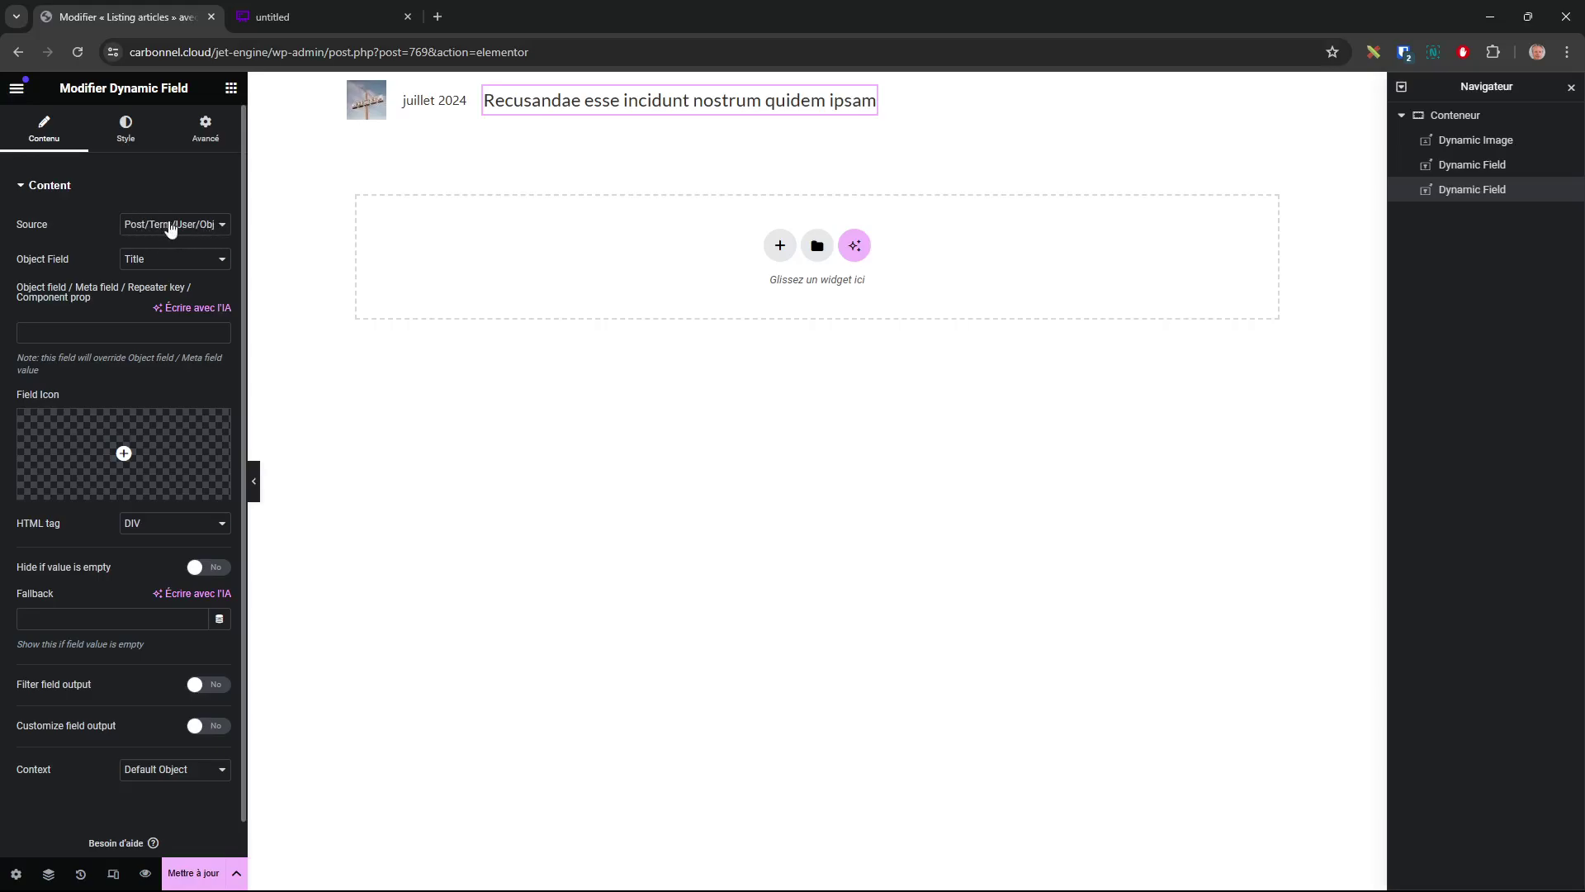
click(213, 261)
click(175, 303)
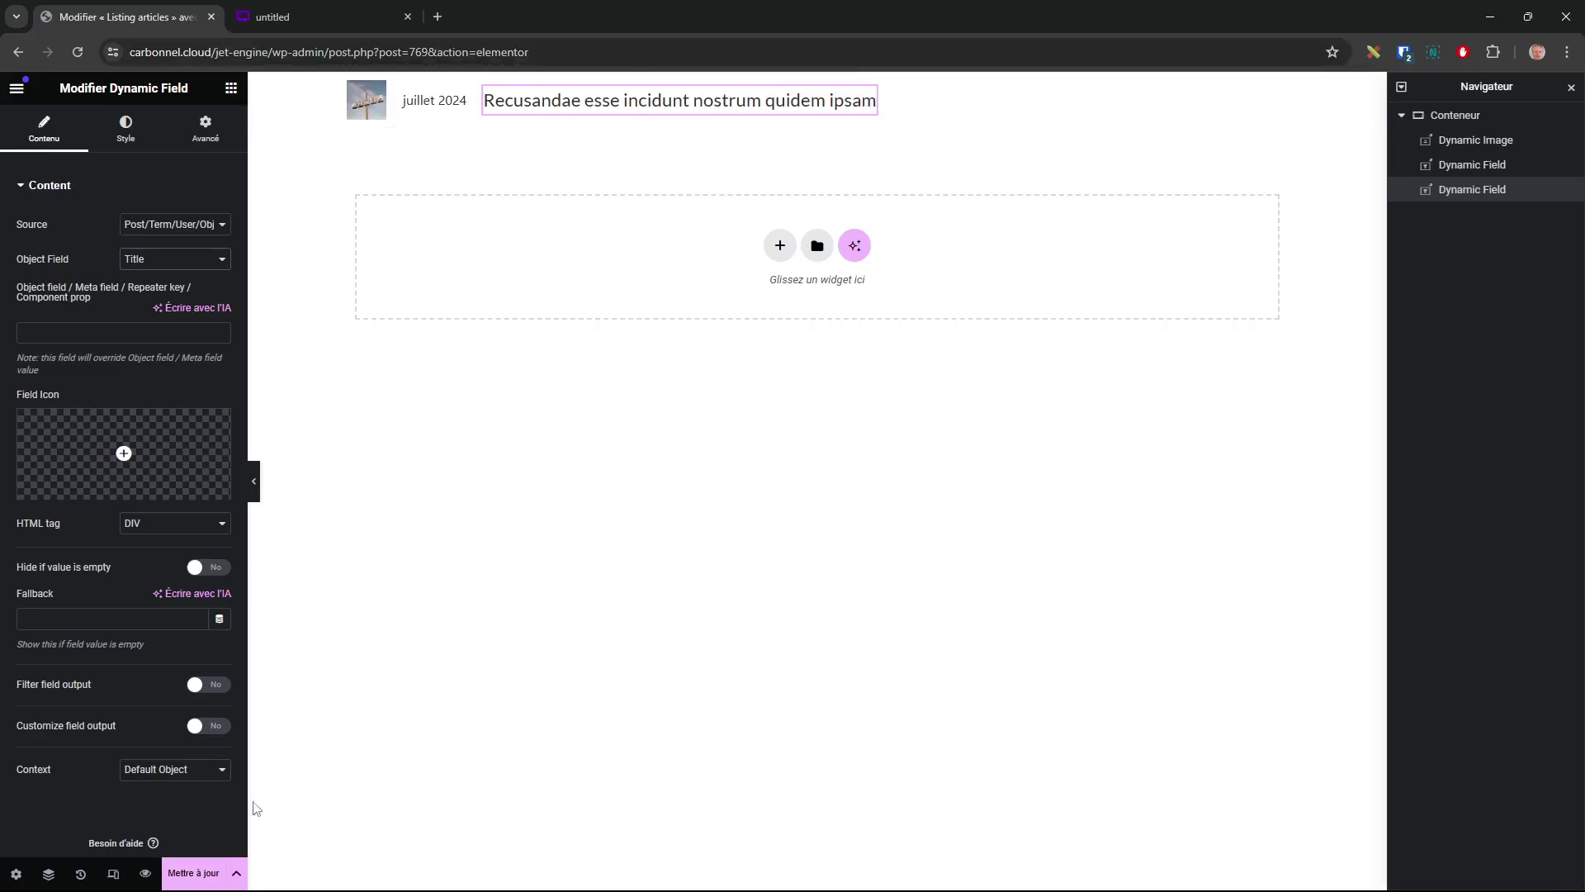
click(198, 874)
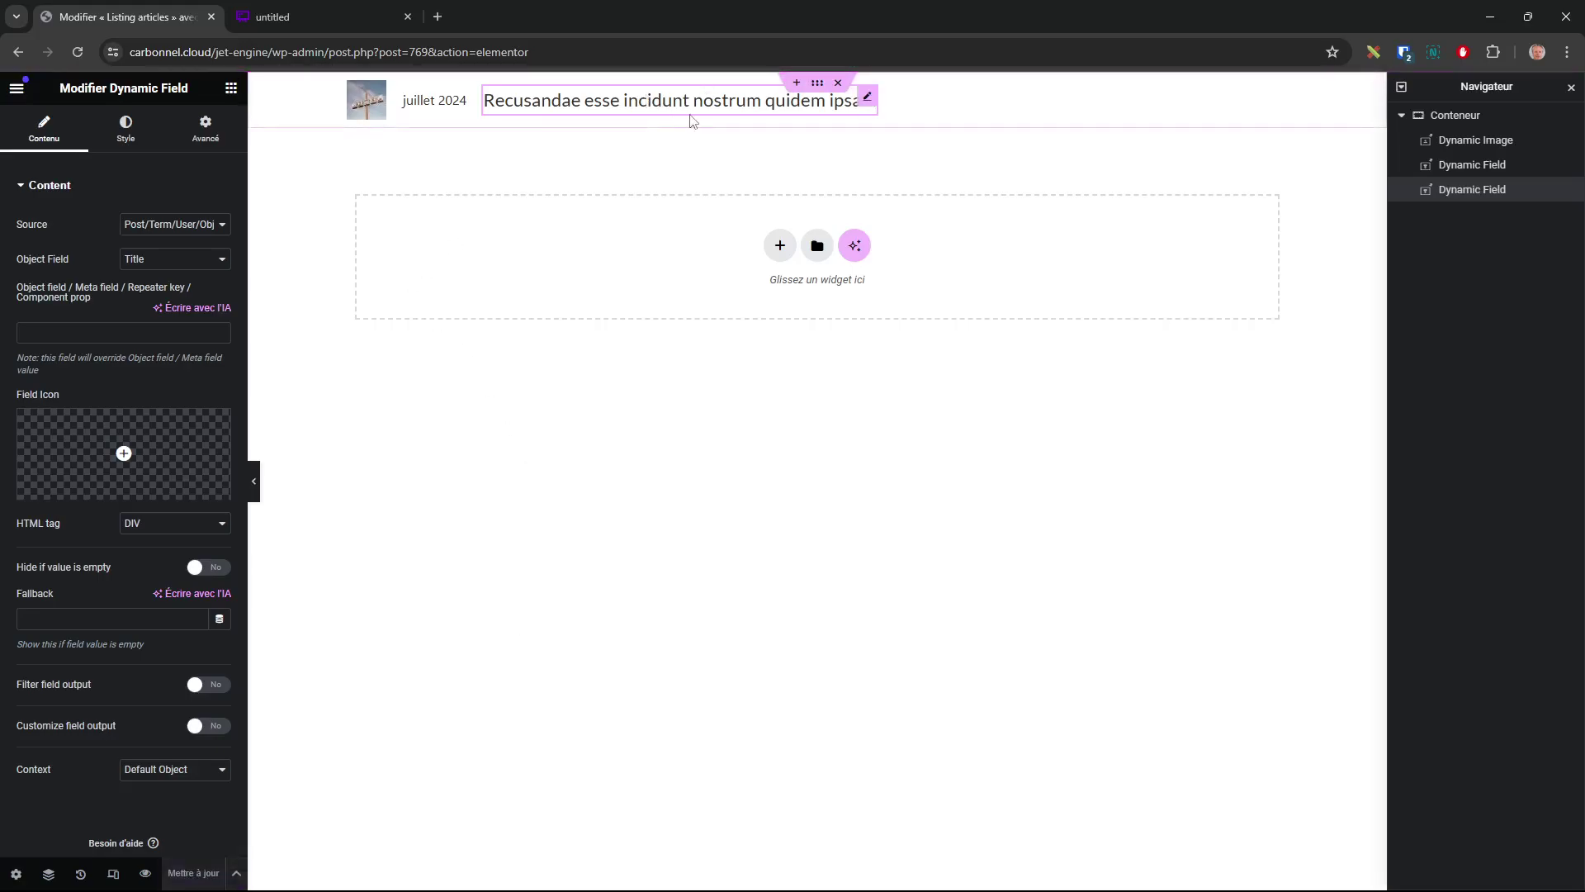
- Leave the listing item and return to the article archive template in the Elementor editor
click(17, 93)
click(19, 52)
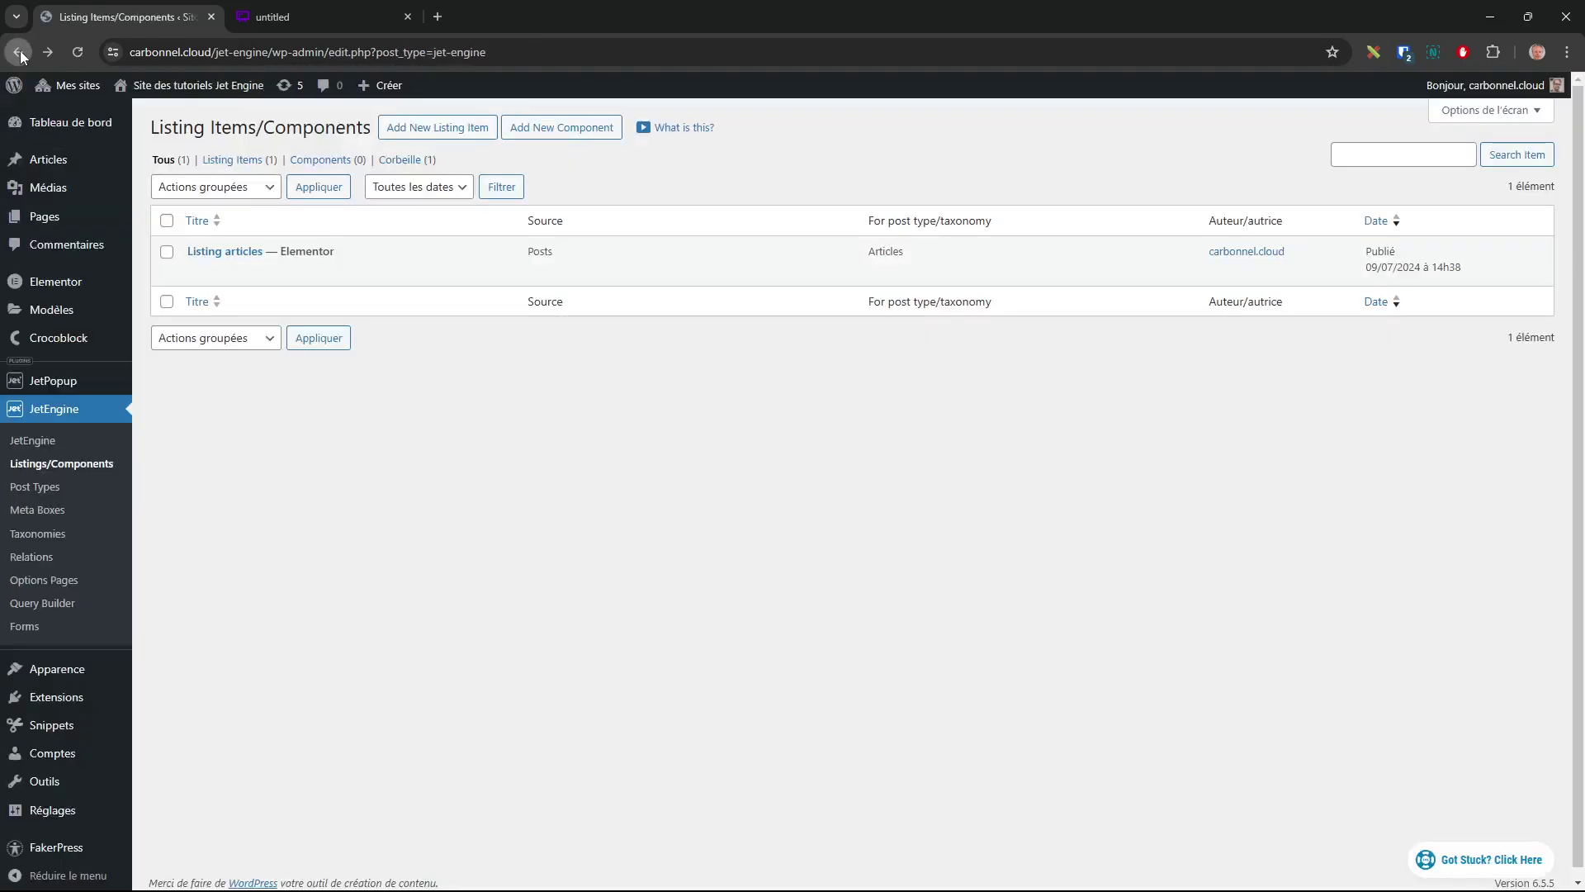
click(19, 52)
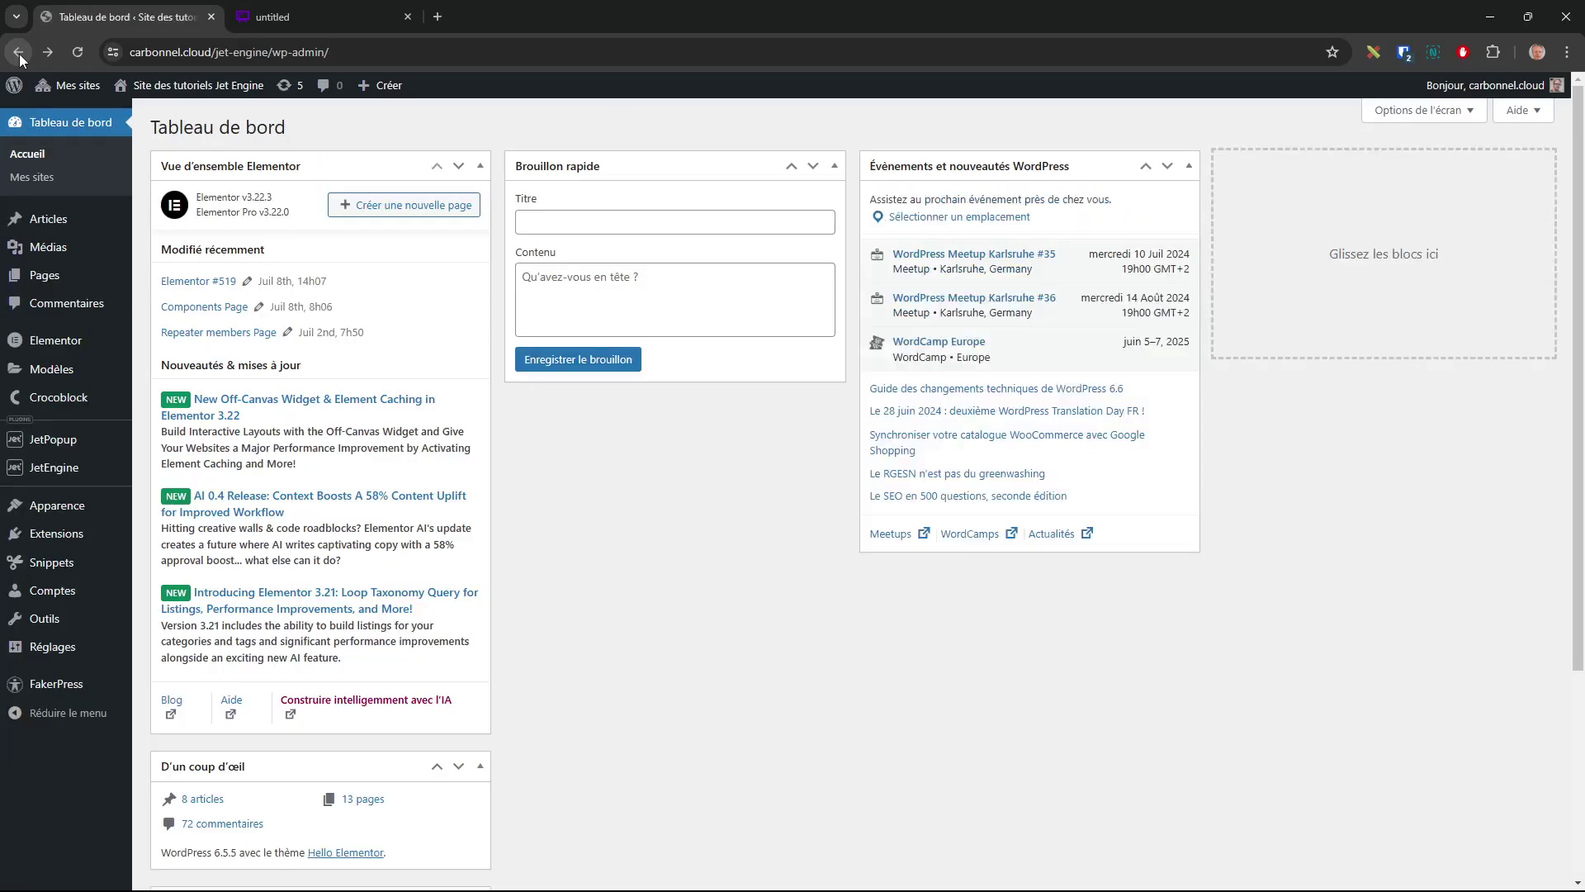
click(18, 52)
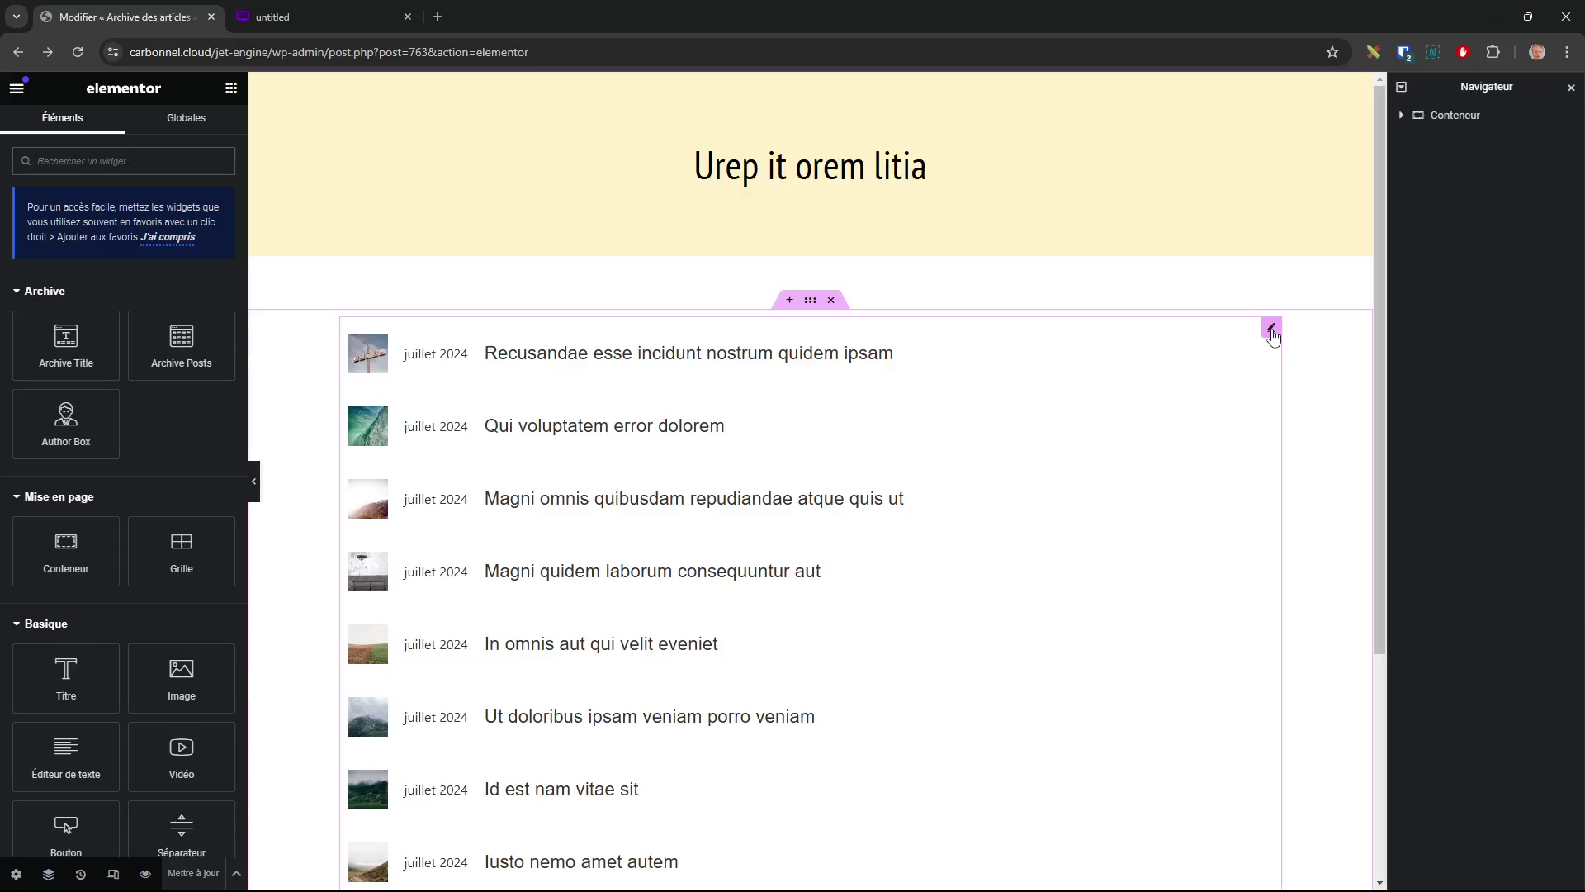
- Try a posts number of 2 on the Listing Grid and restore it to 1000
click(1272, 330)
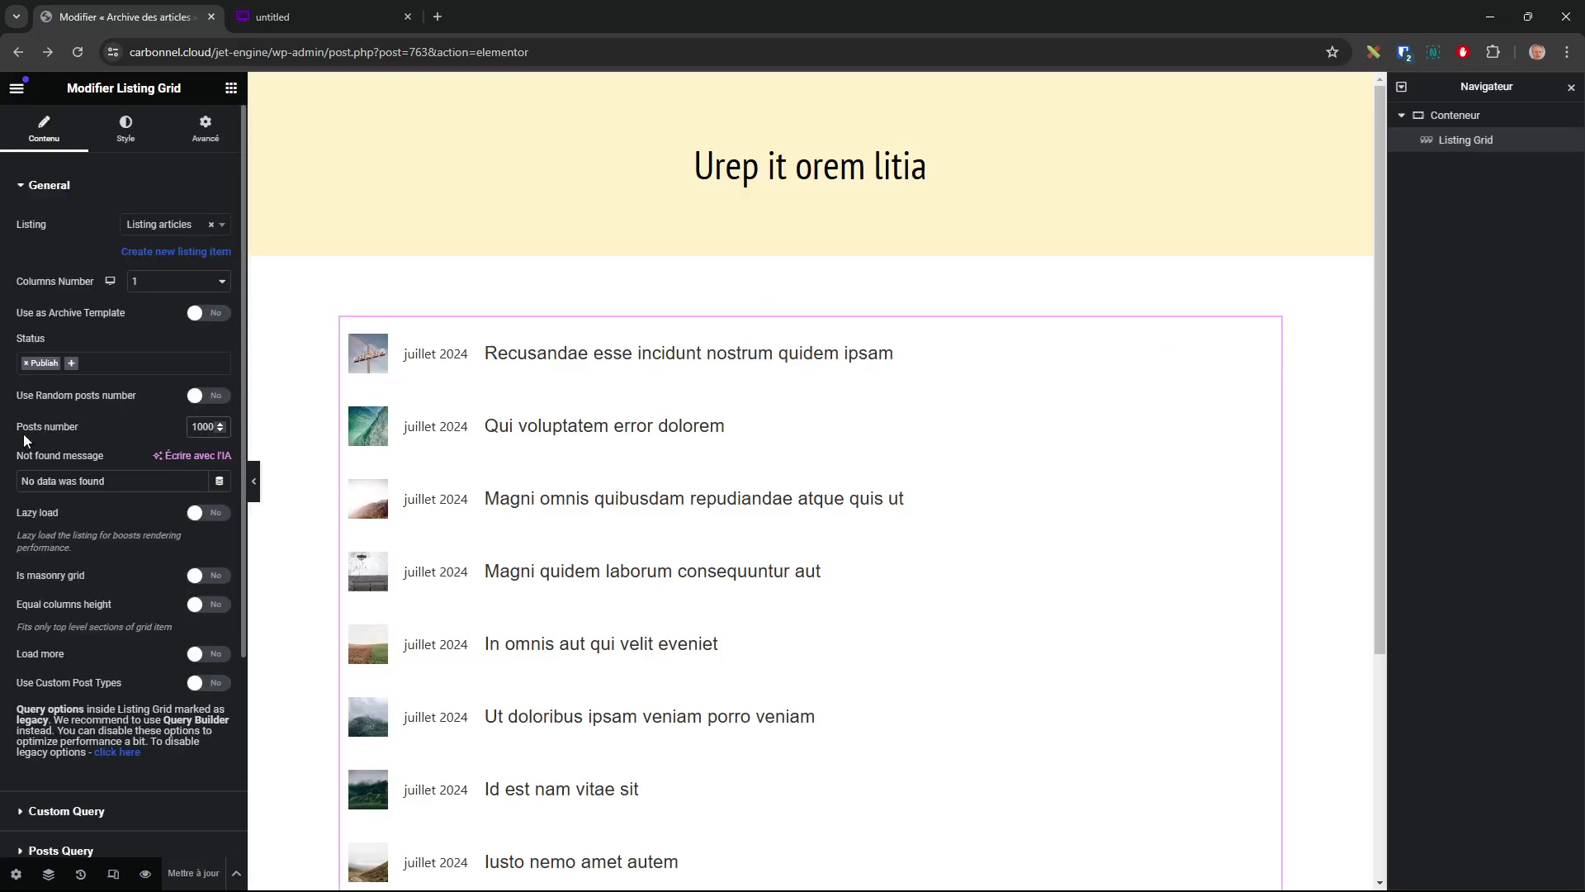
double_click(196, 426)
text(2)
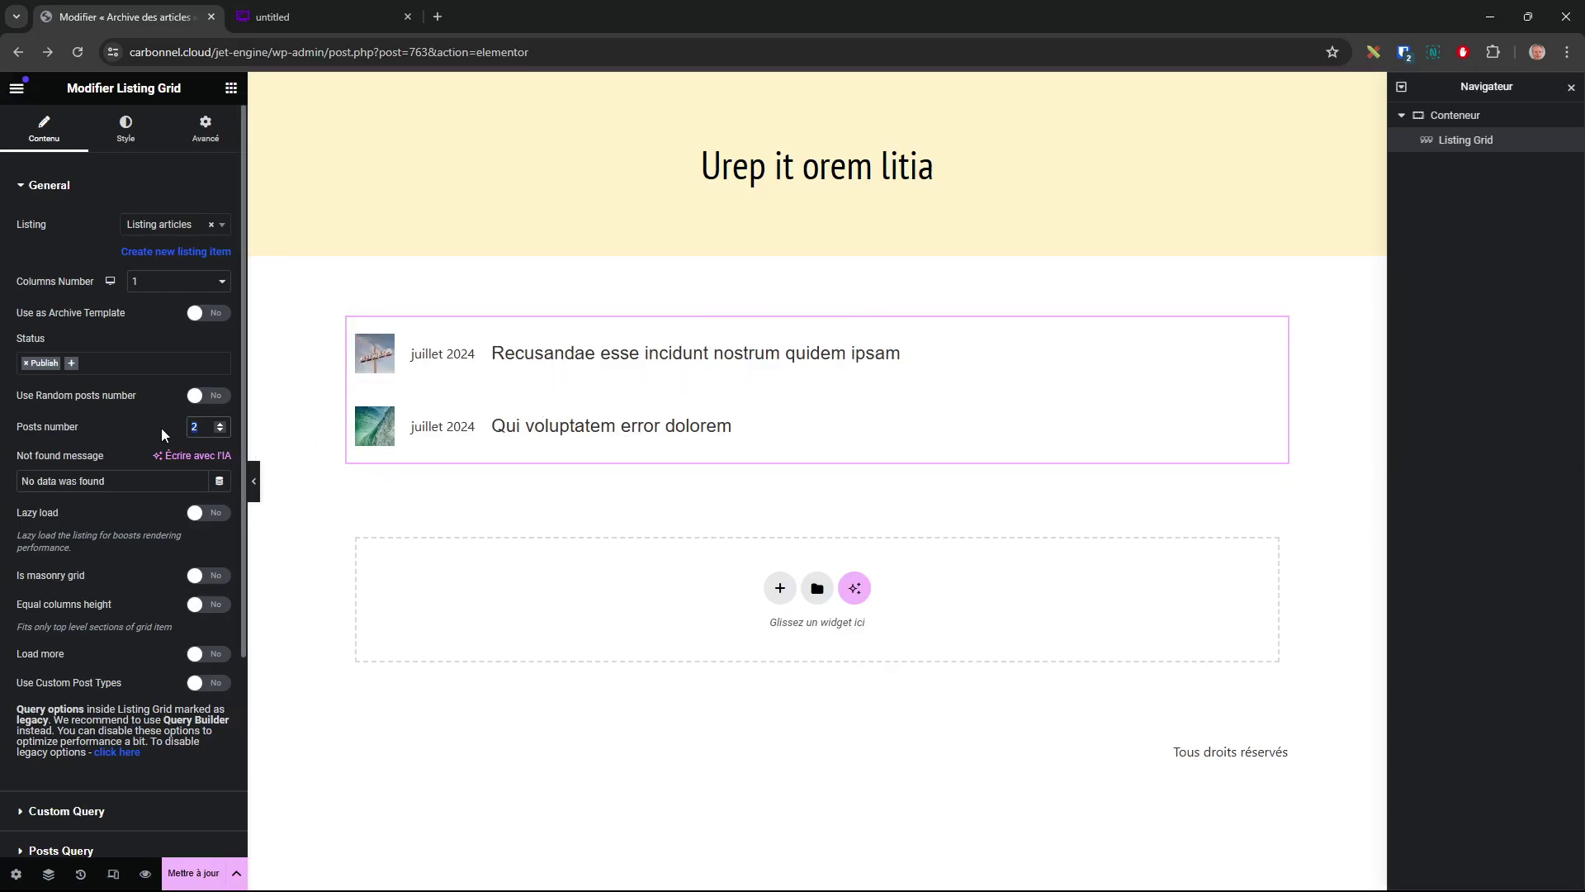
text(10000)
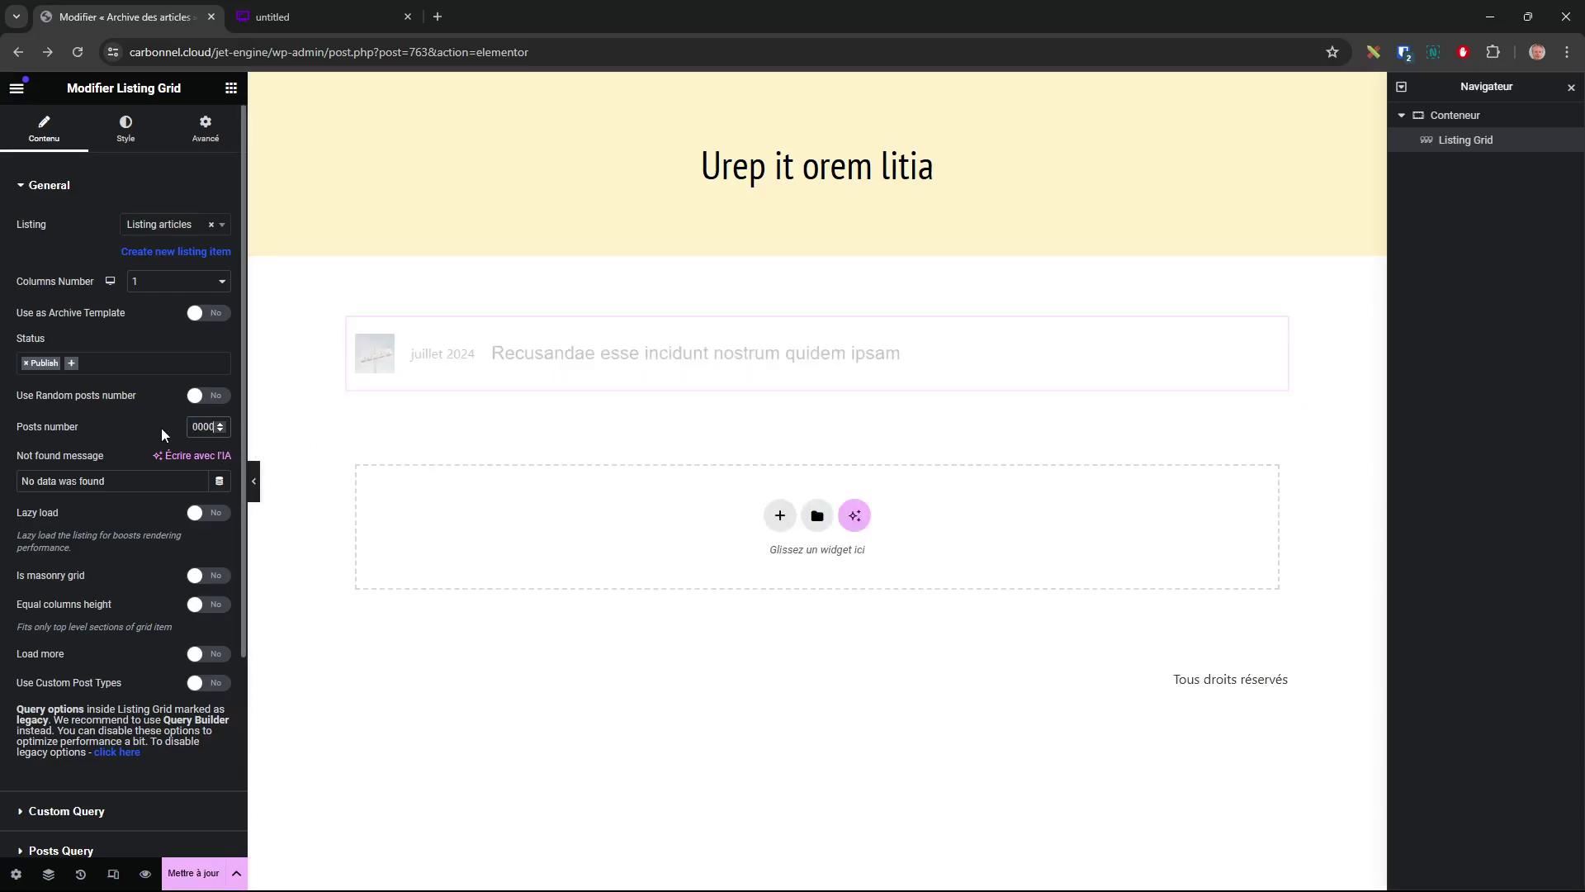
key(BackSpace)
scroll(693, 417, down, 2)
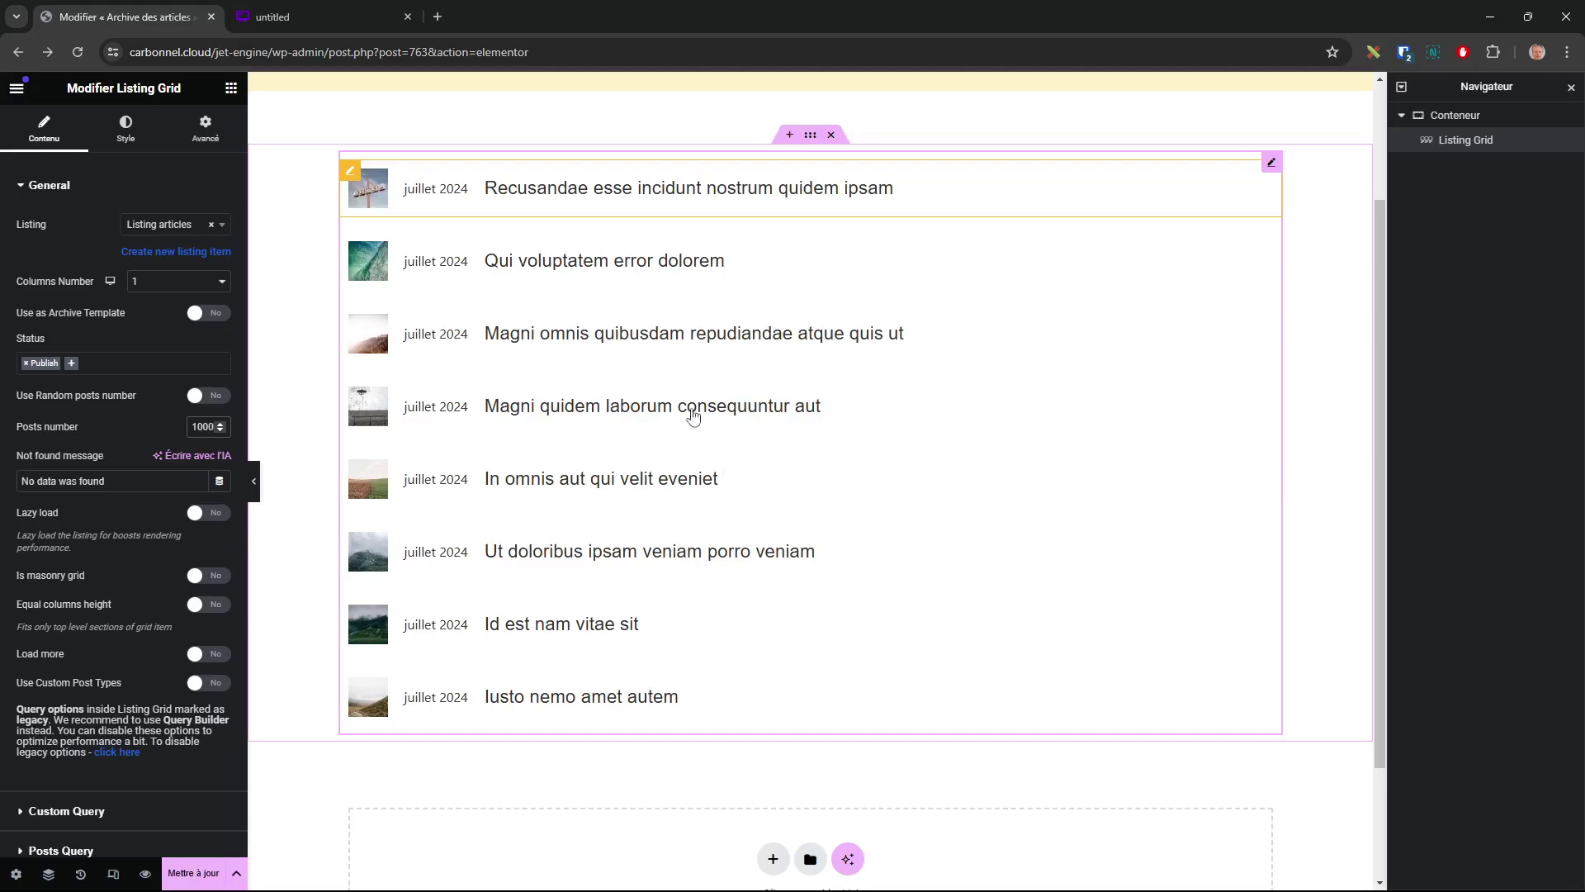
scroll(693, 417, up, 2)
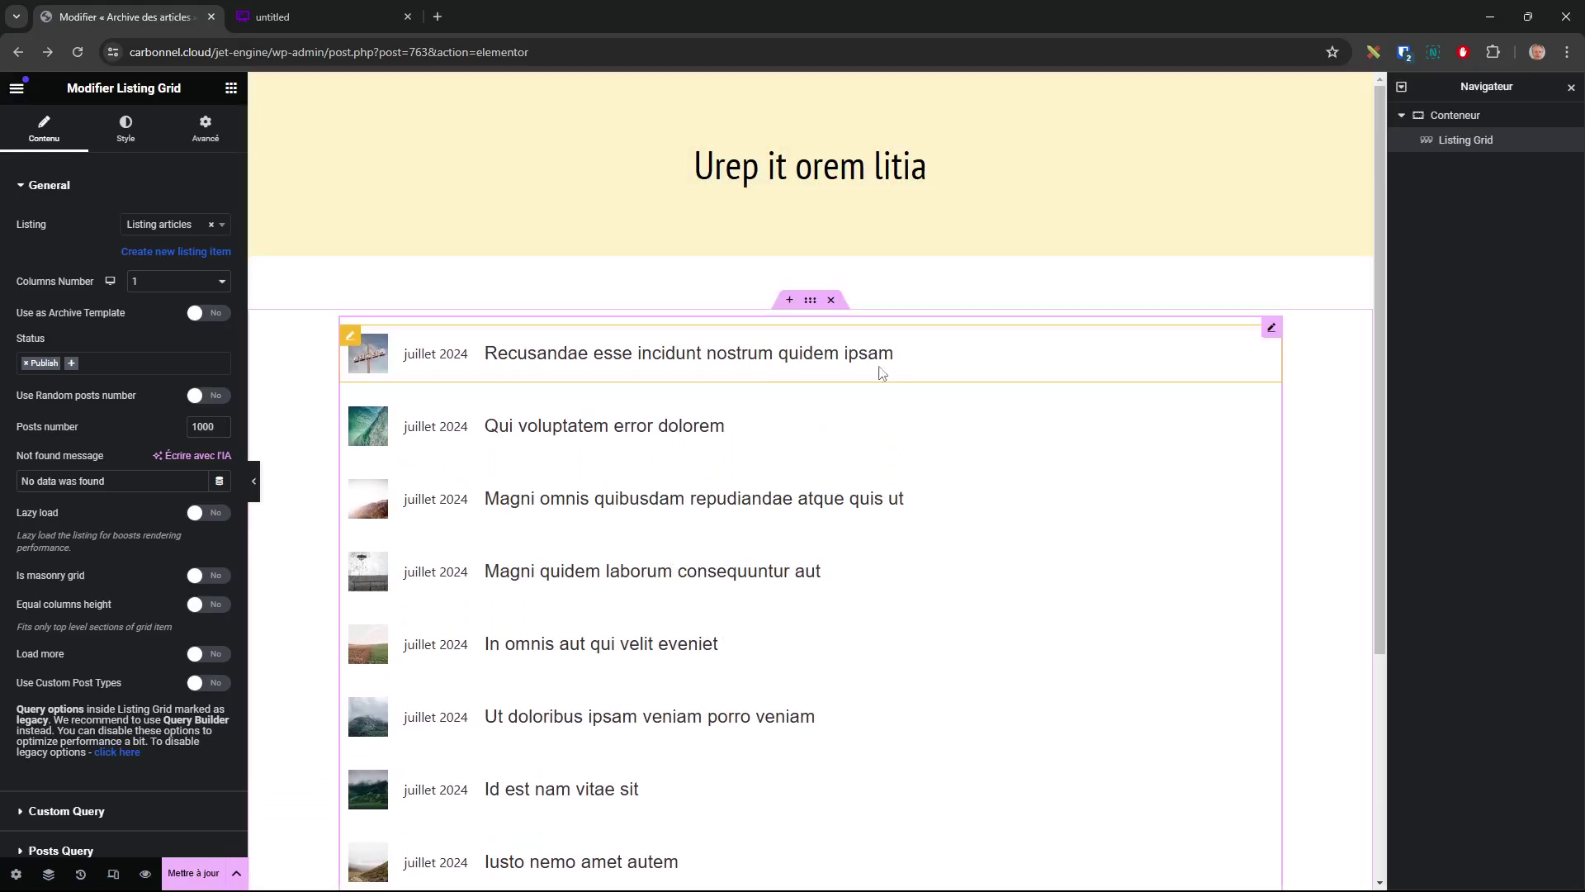
- Examine the Listing des Posts and Template Archive blocks in the Whimsical diagram and return to the archive template
click(312, 12)
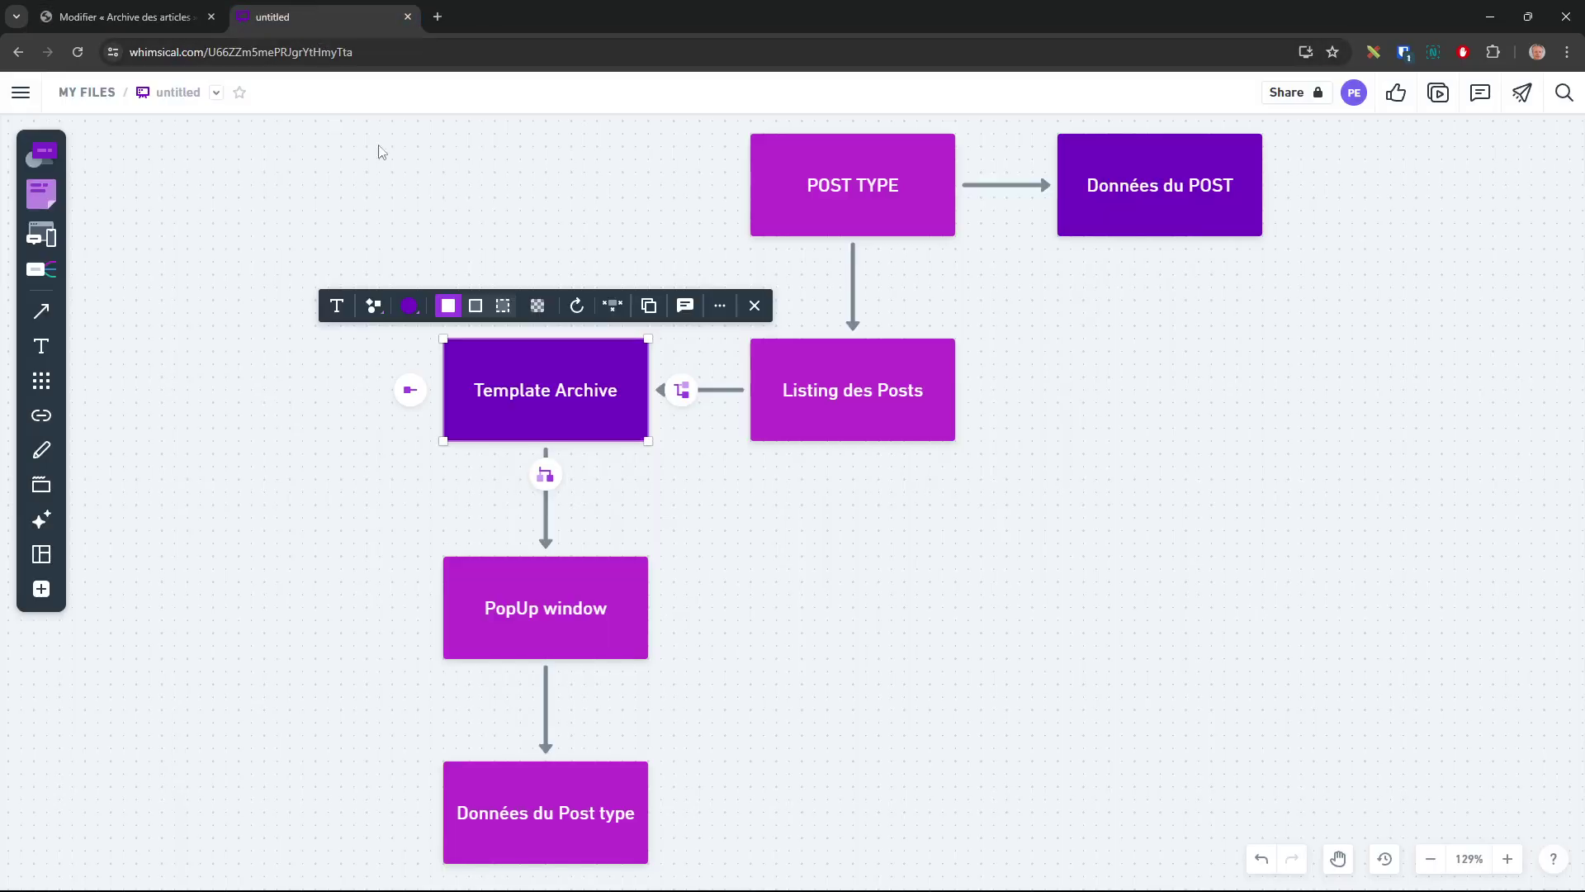
click(871, 553)
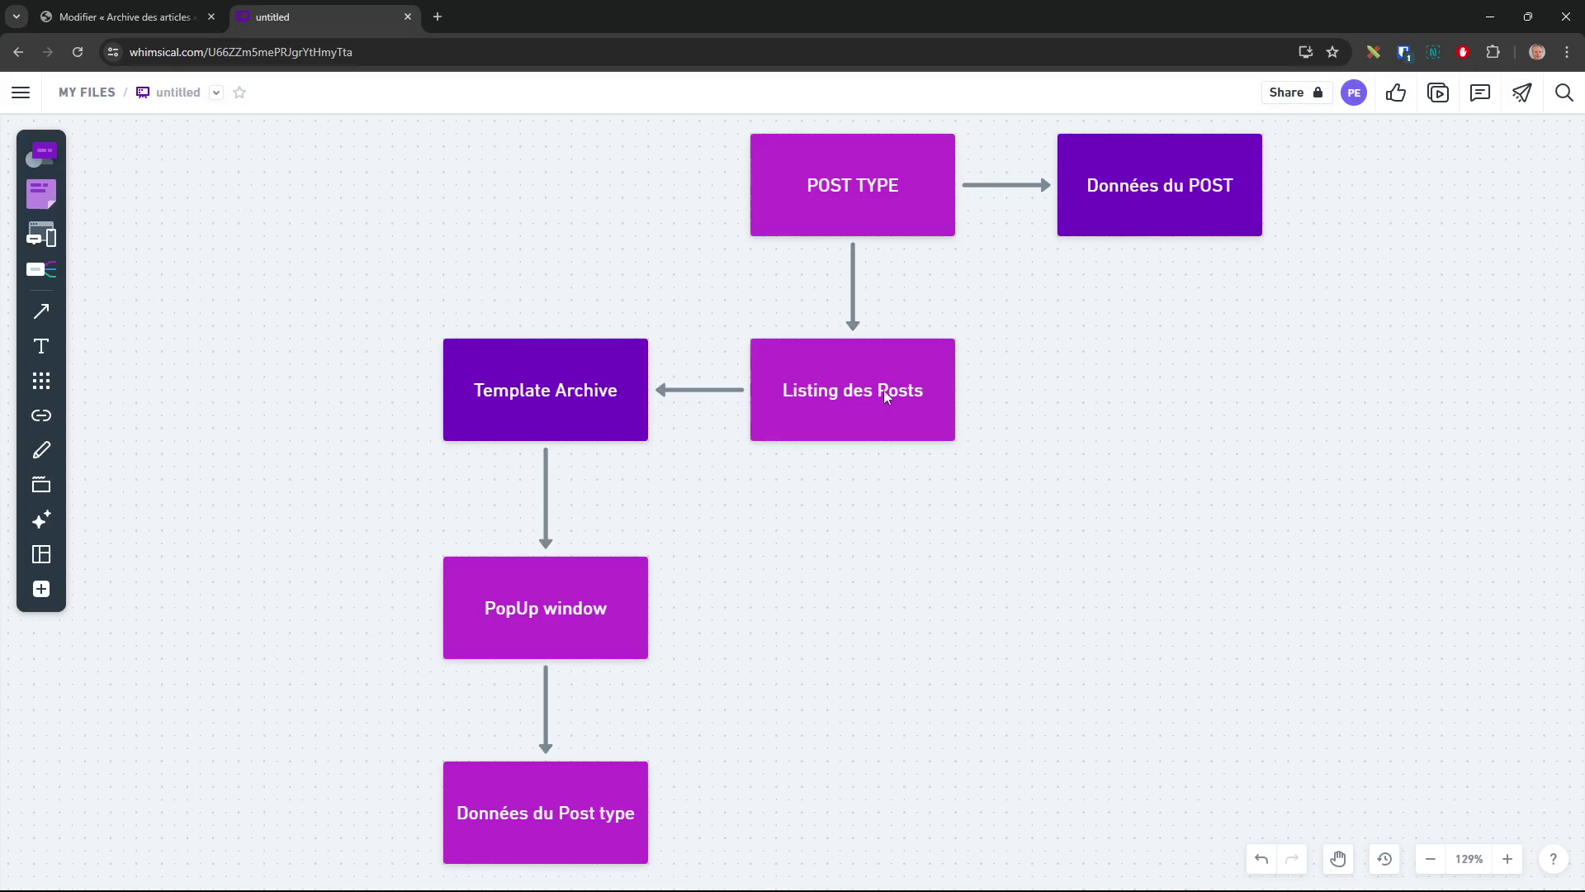
click(611, 406)
click(739, 496)
click(153, 17)
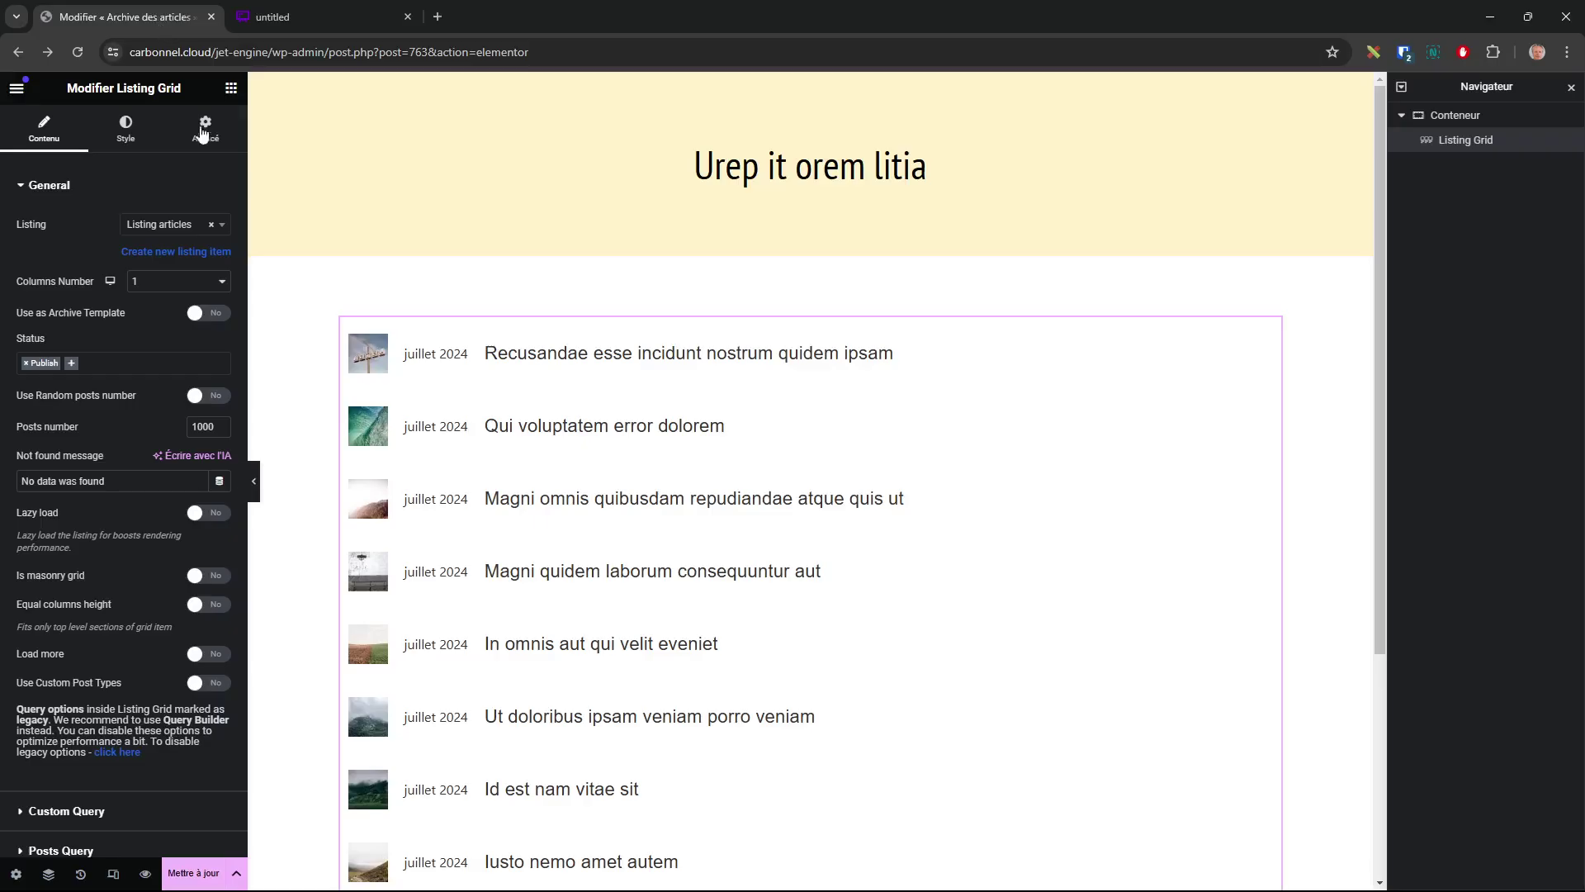
- Update the archive template and exit the editor to the WordPress dashboard
click(17, 88)
click(77, 444)
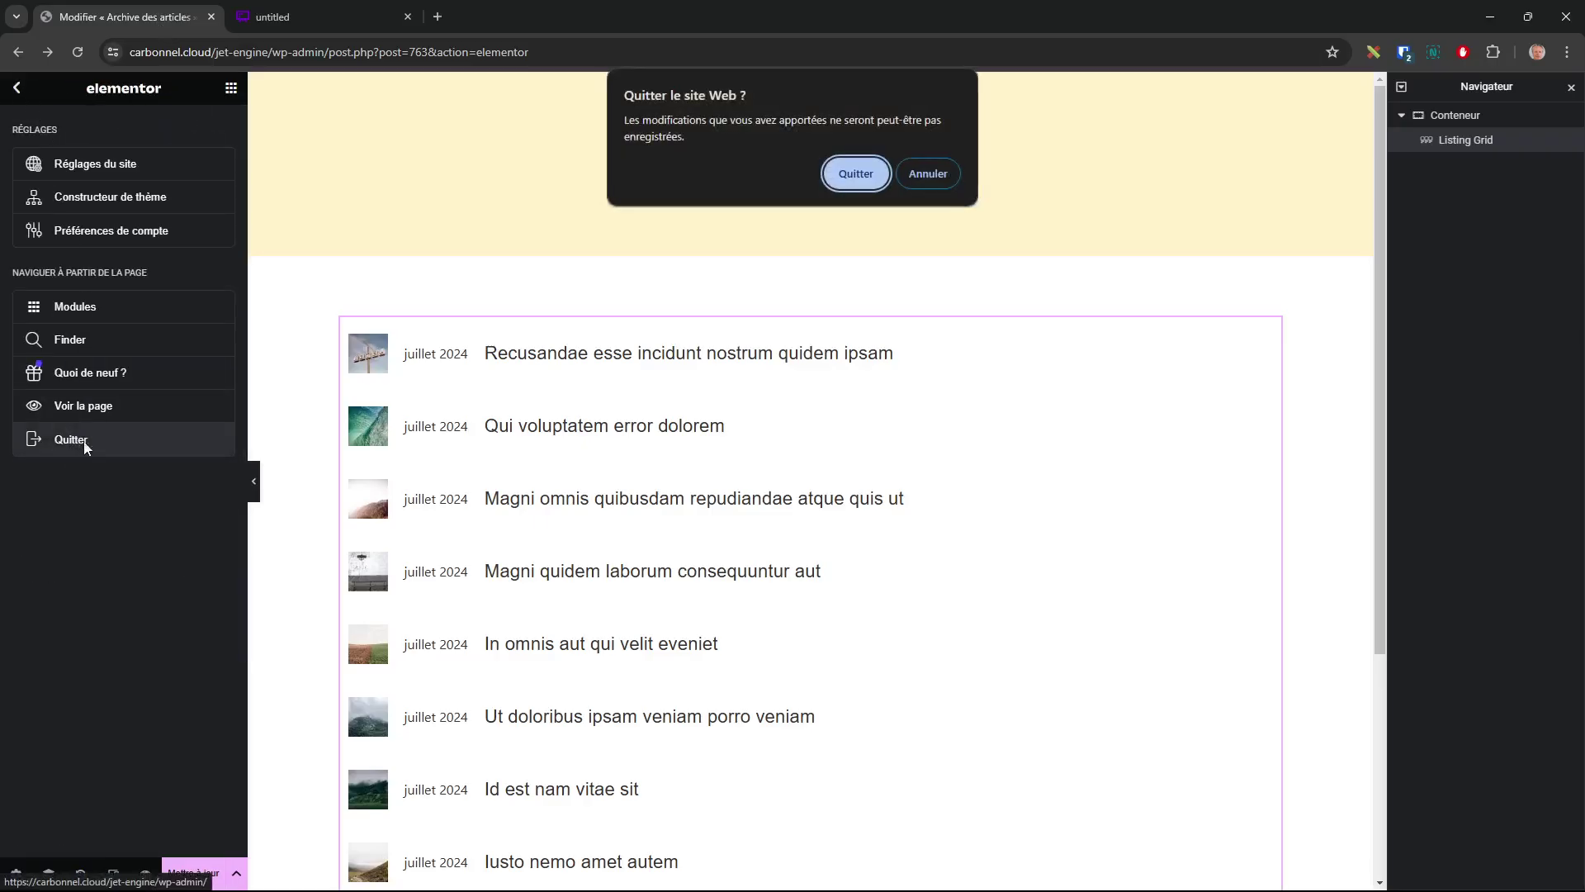
click(902, 180)
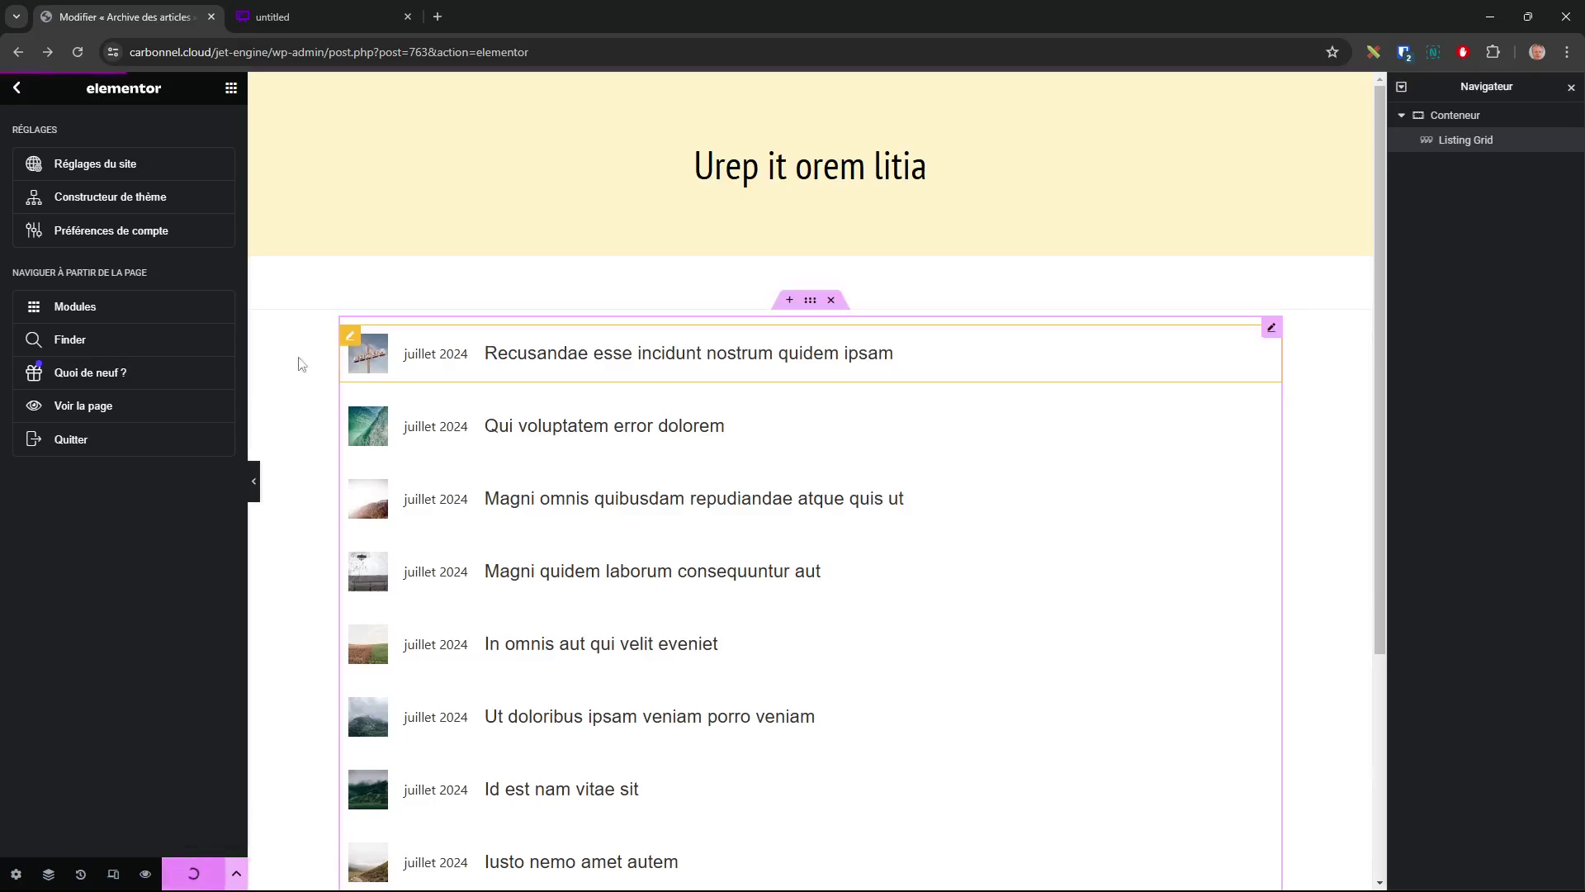
click(79, 444)
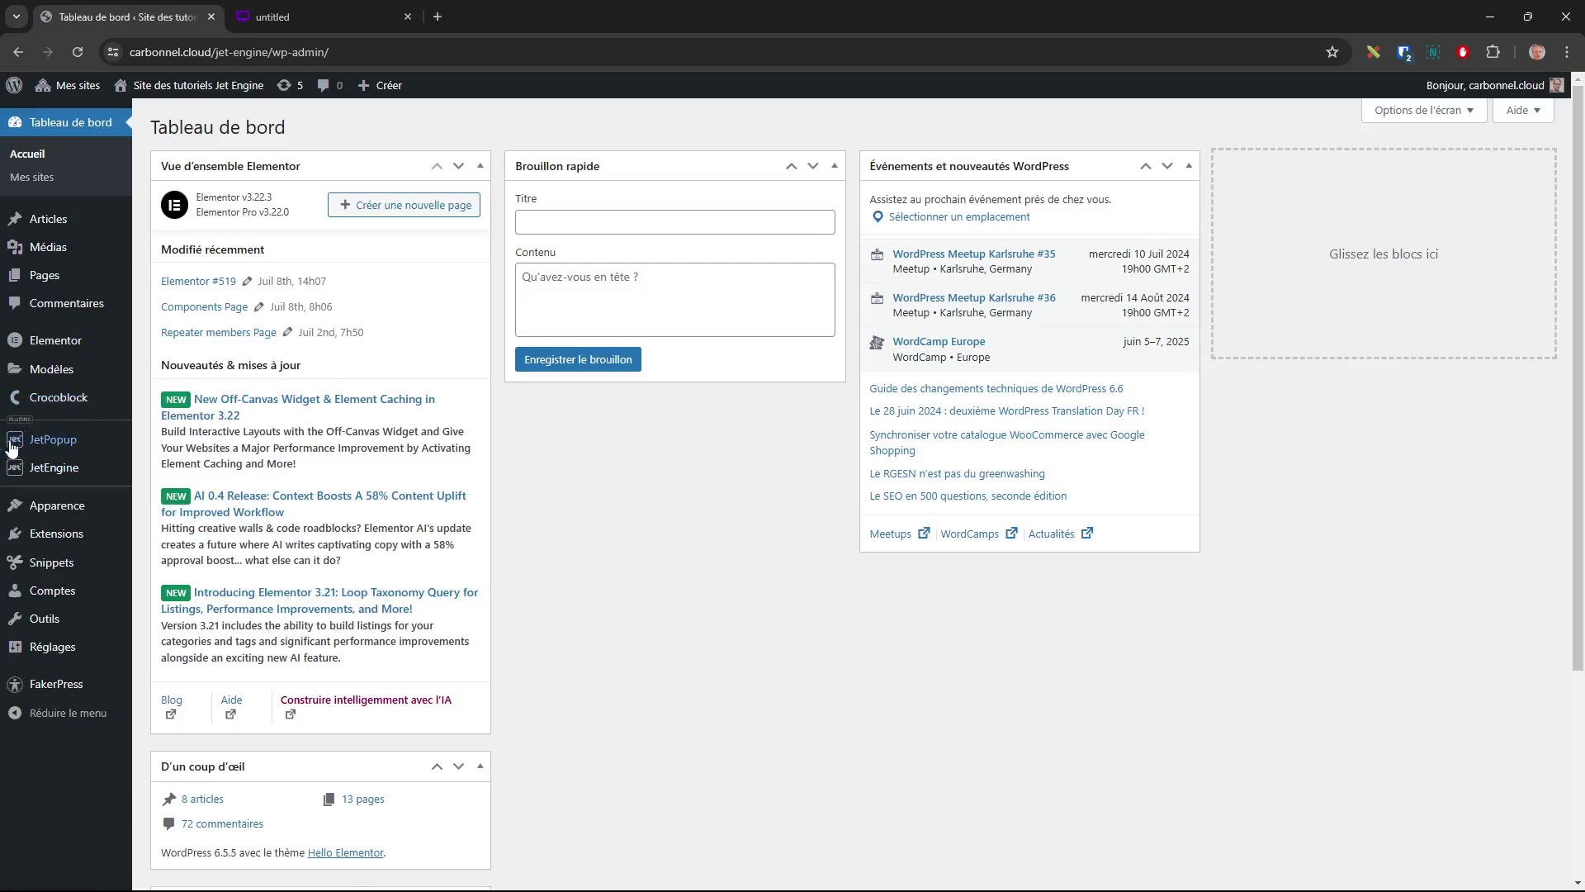
- Open the JetPopup list and review the content type and preset options for a new popup without creating one
mouse_move(58, 446)
click(173, 447)
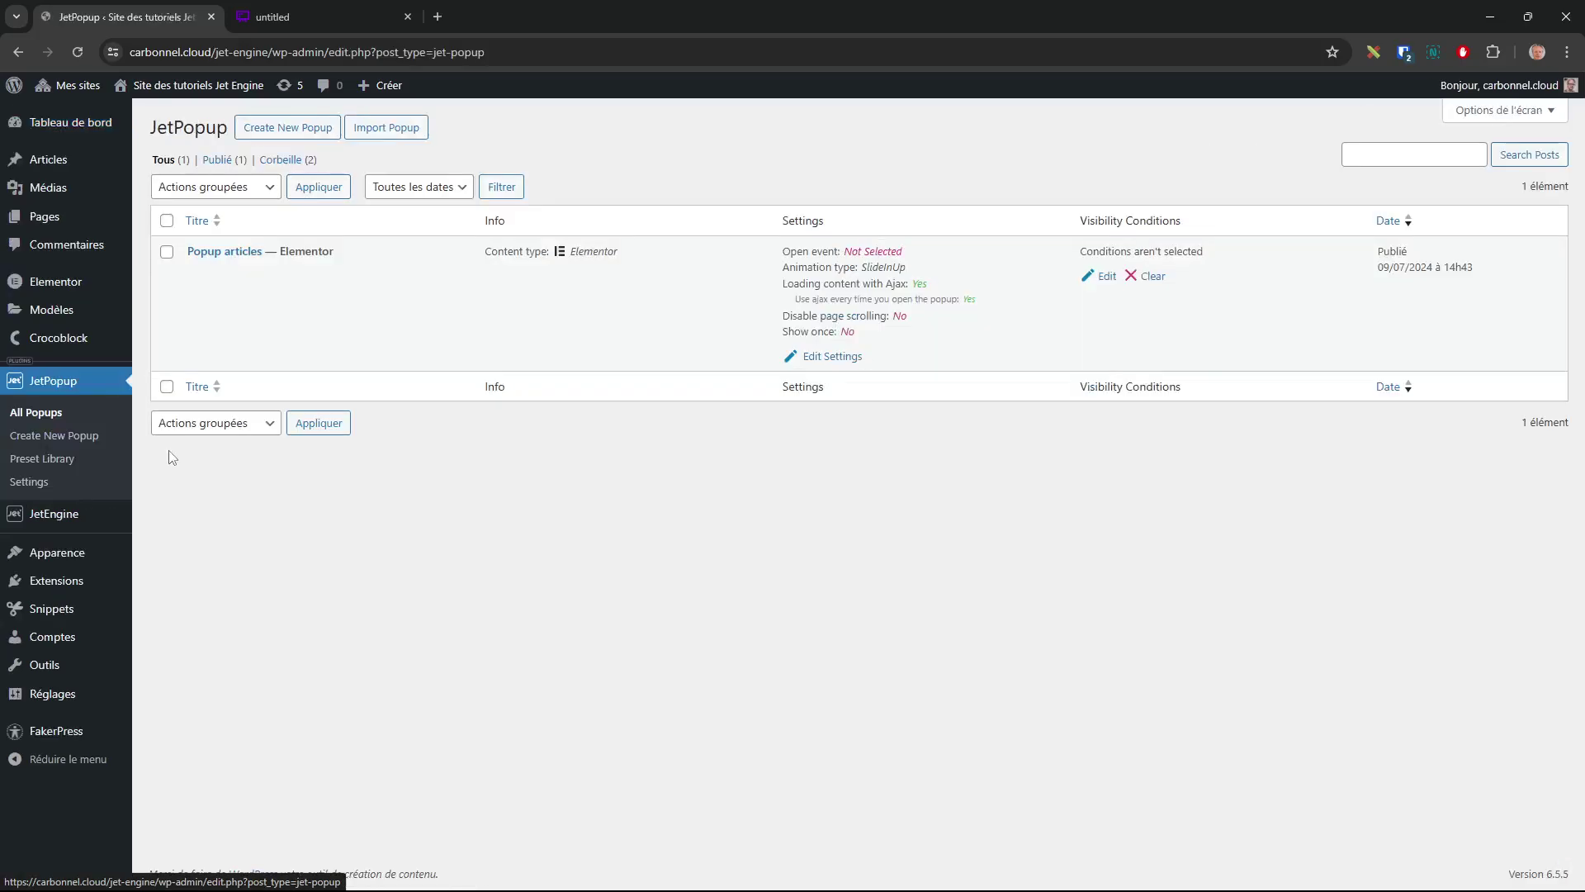
click(296, 132)
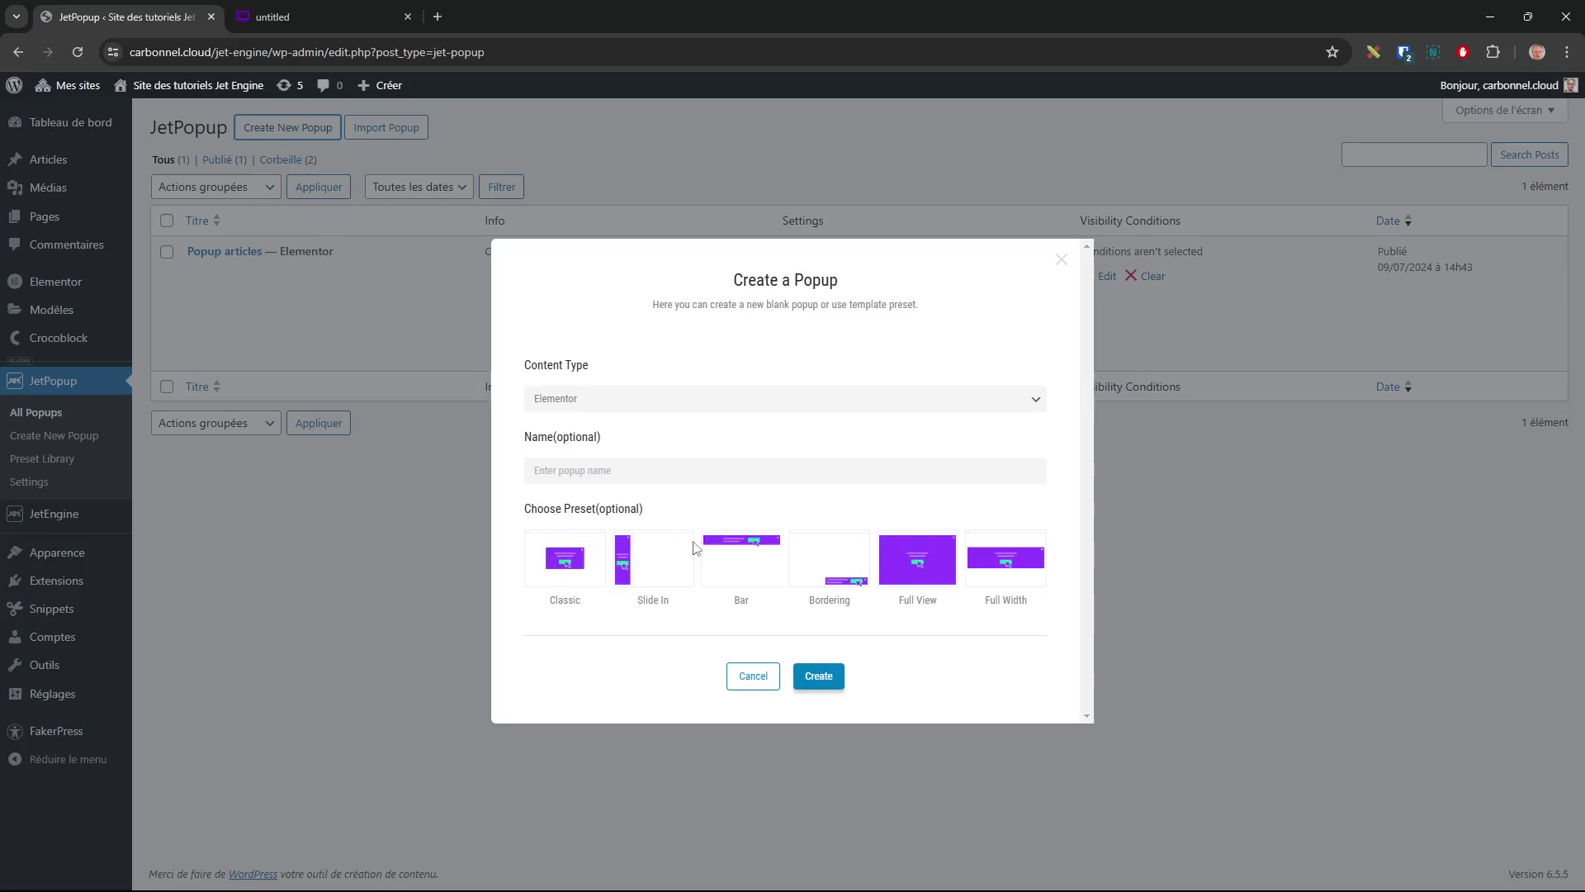
click(753, 675)
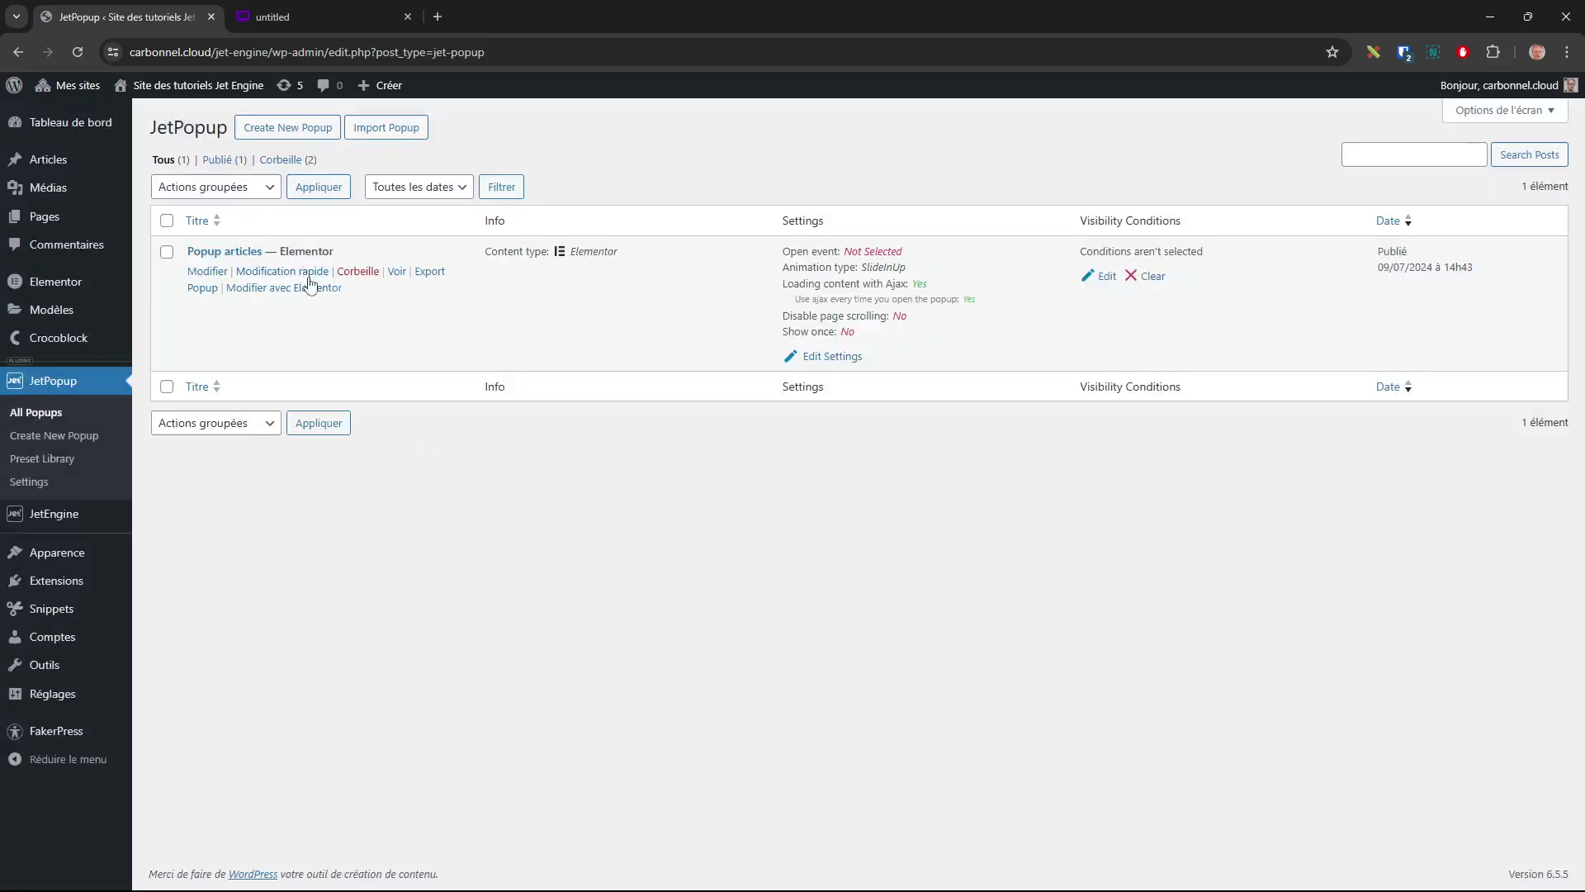
- Open the Popup articles popup in the Elementor editor and show its JetPopup settings
click(299, 289)
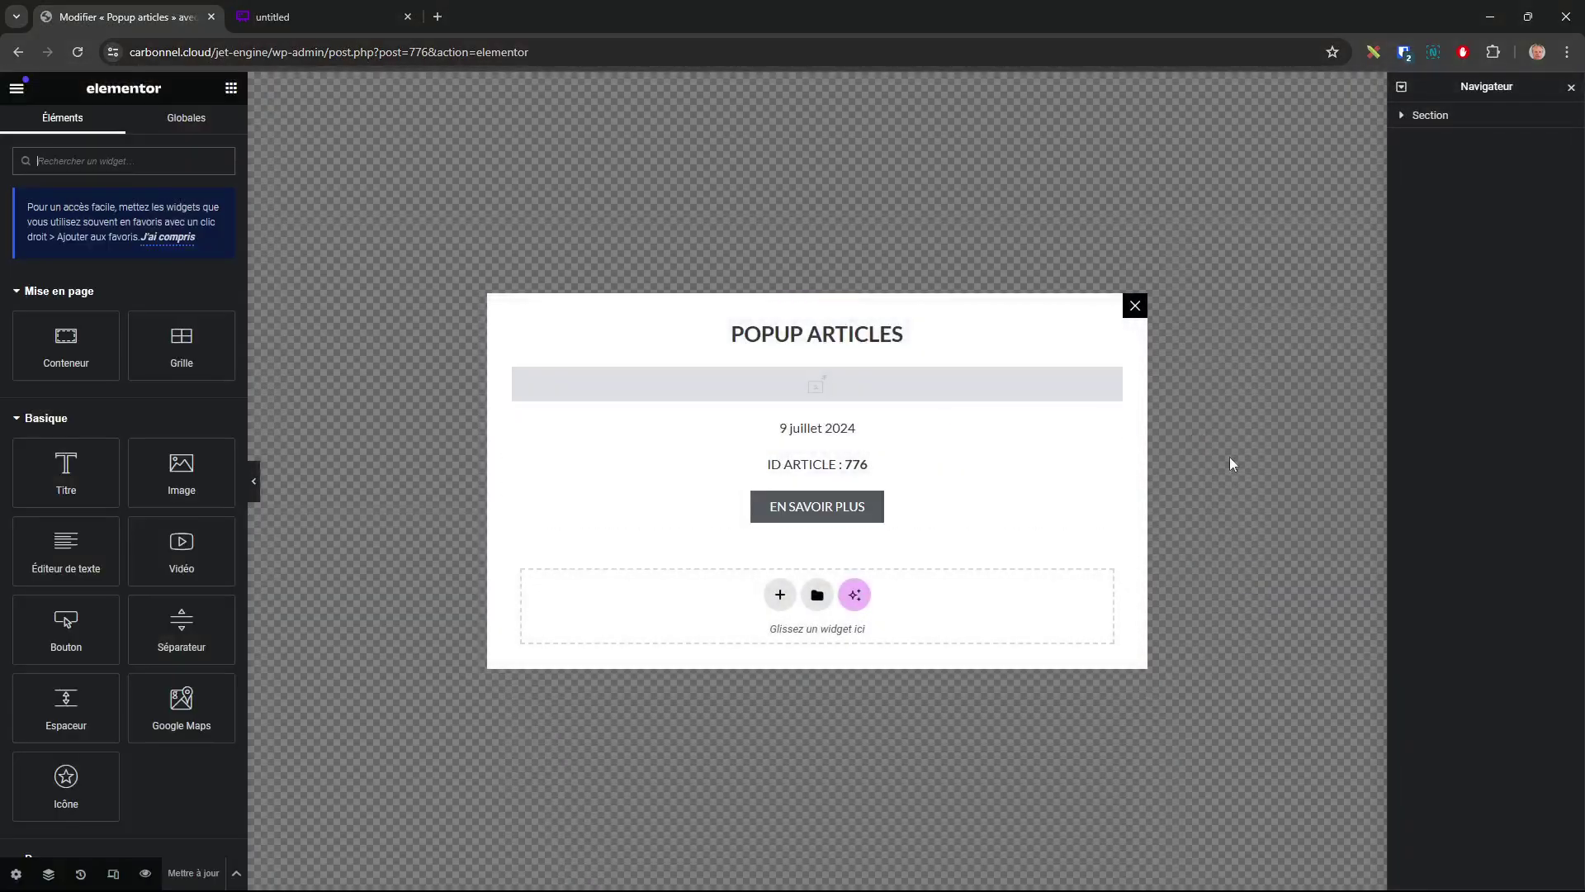
click(16, 873)
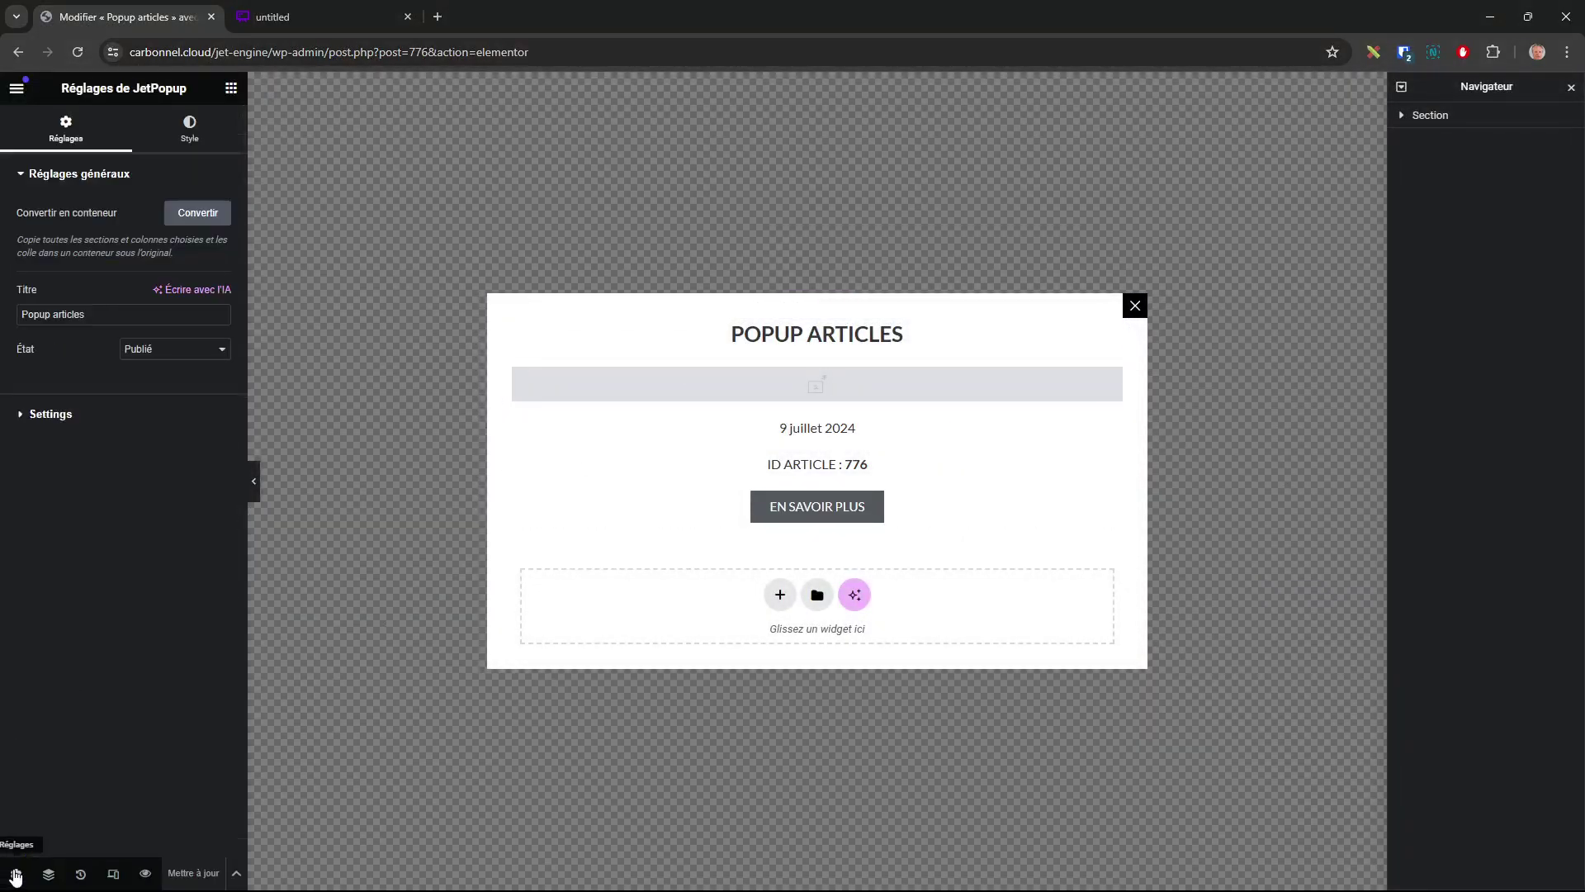
click(41, 413)
- Try the BounceOut, Rotate, BounceIn and MoveUp animations on the popup and return the animation to SlideInUp
click(173, 252)
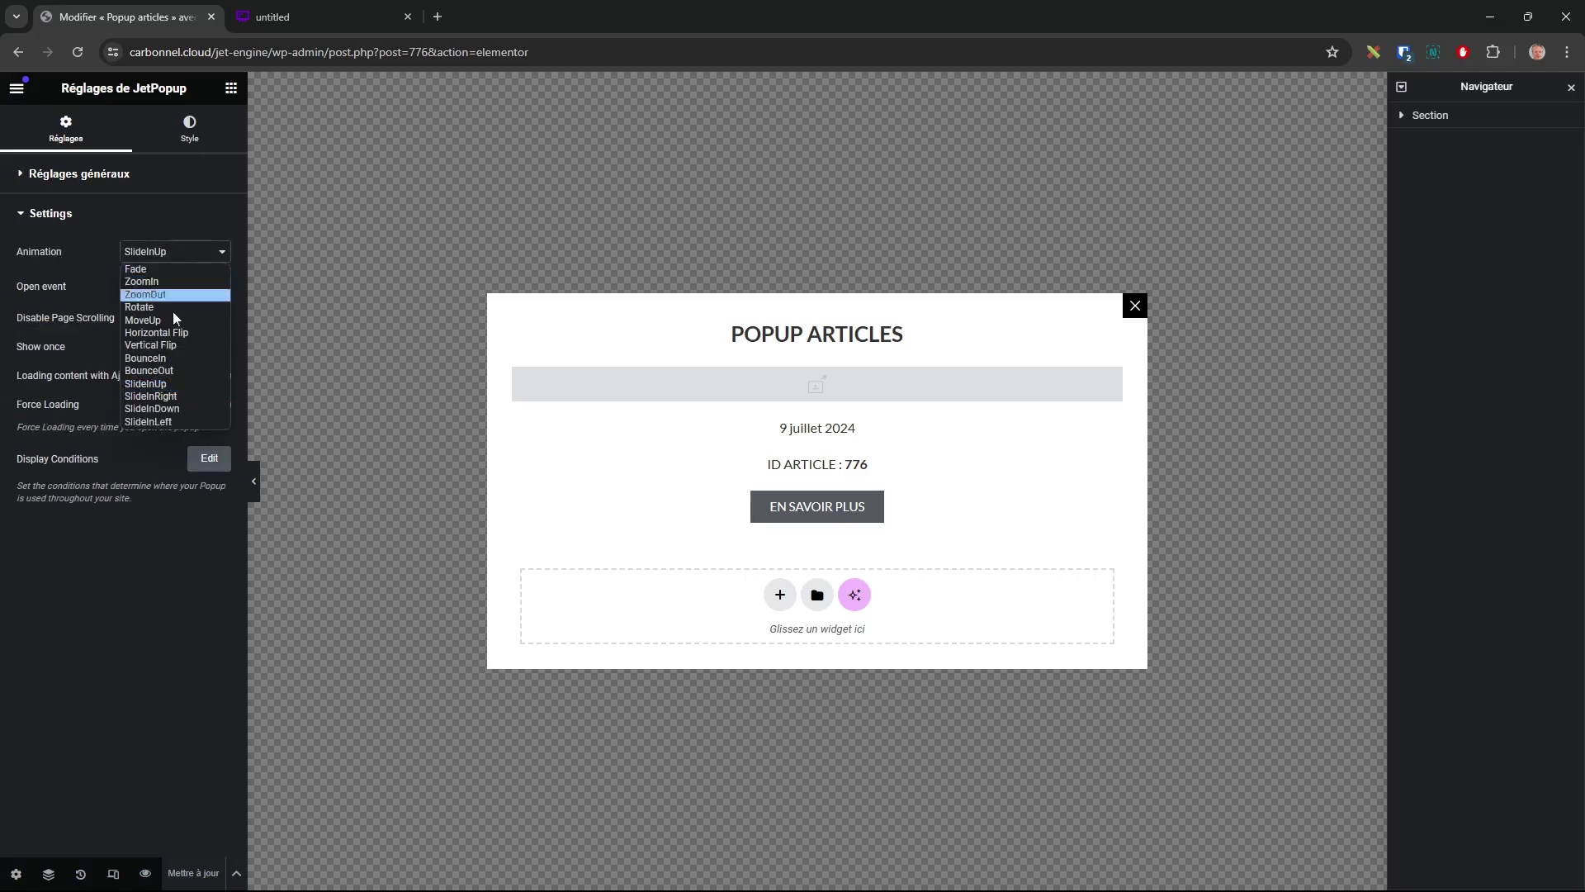
click(171, 372)
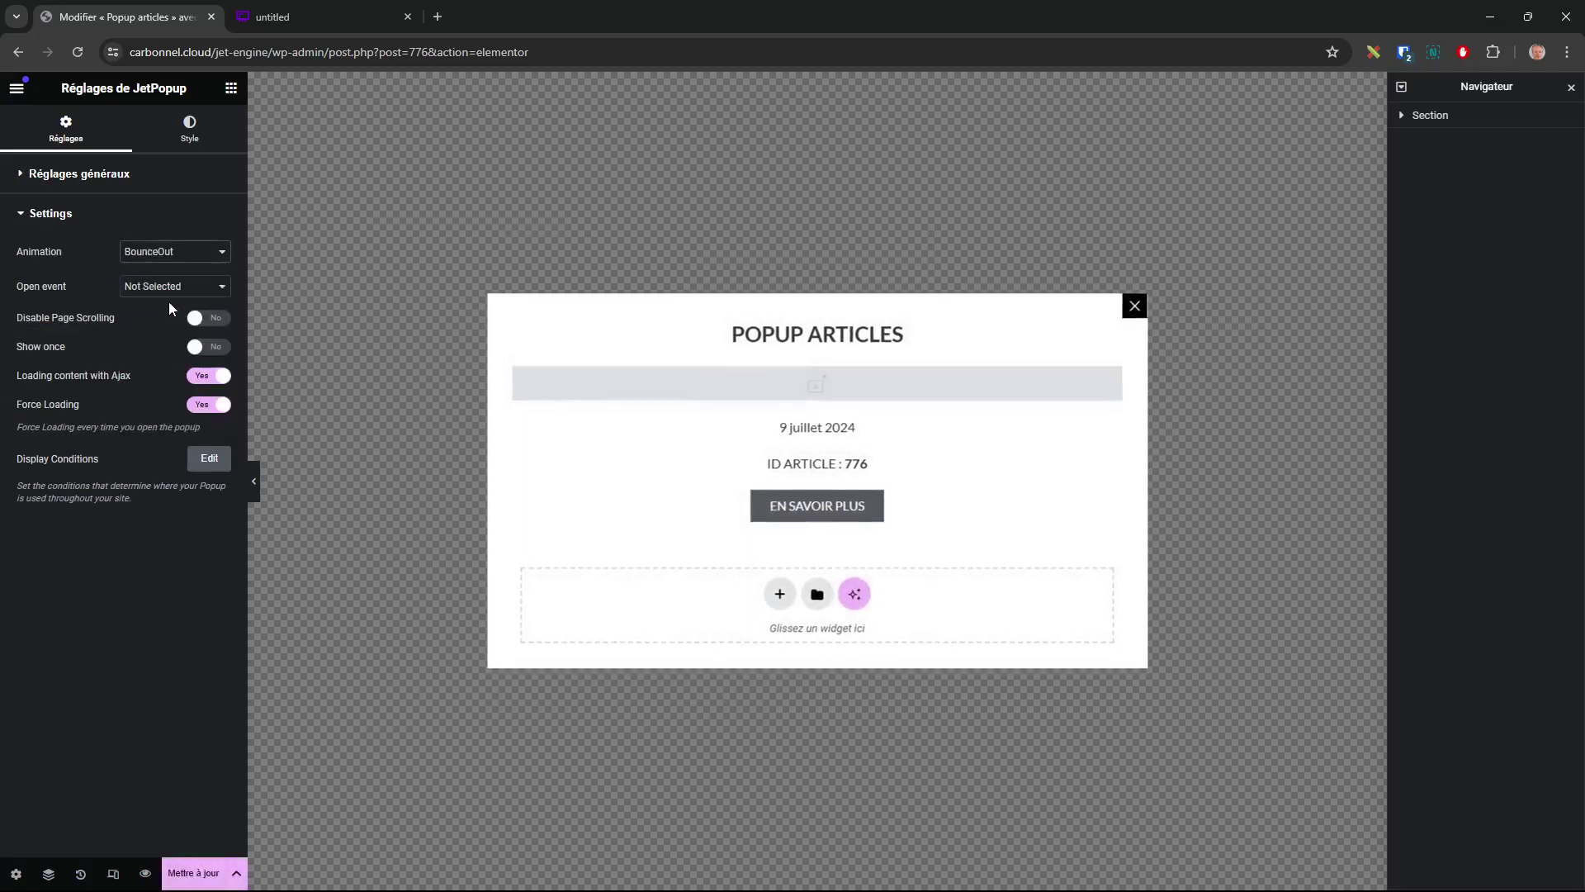
click(168, 255)
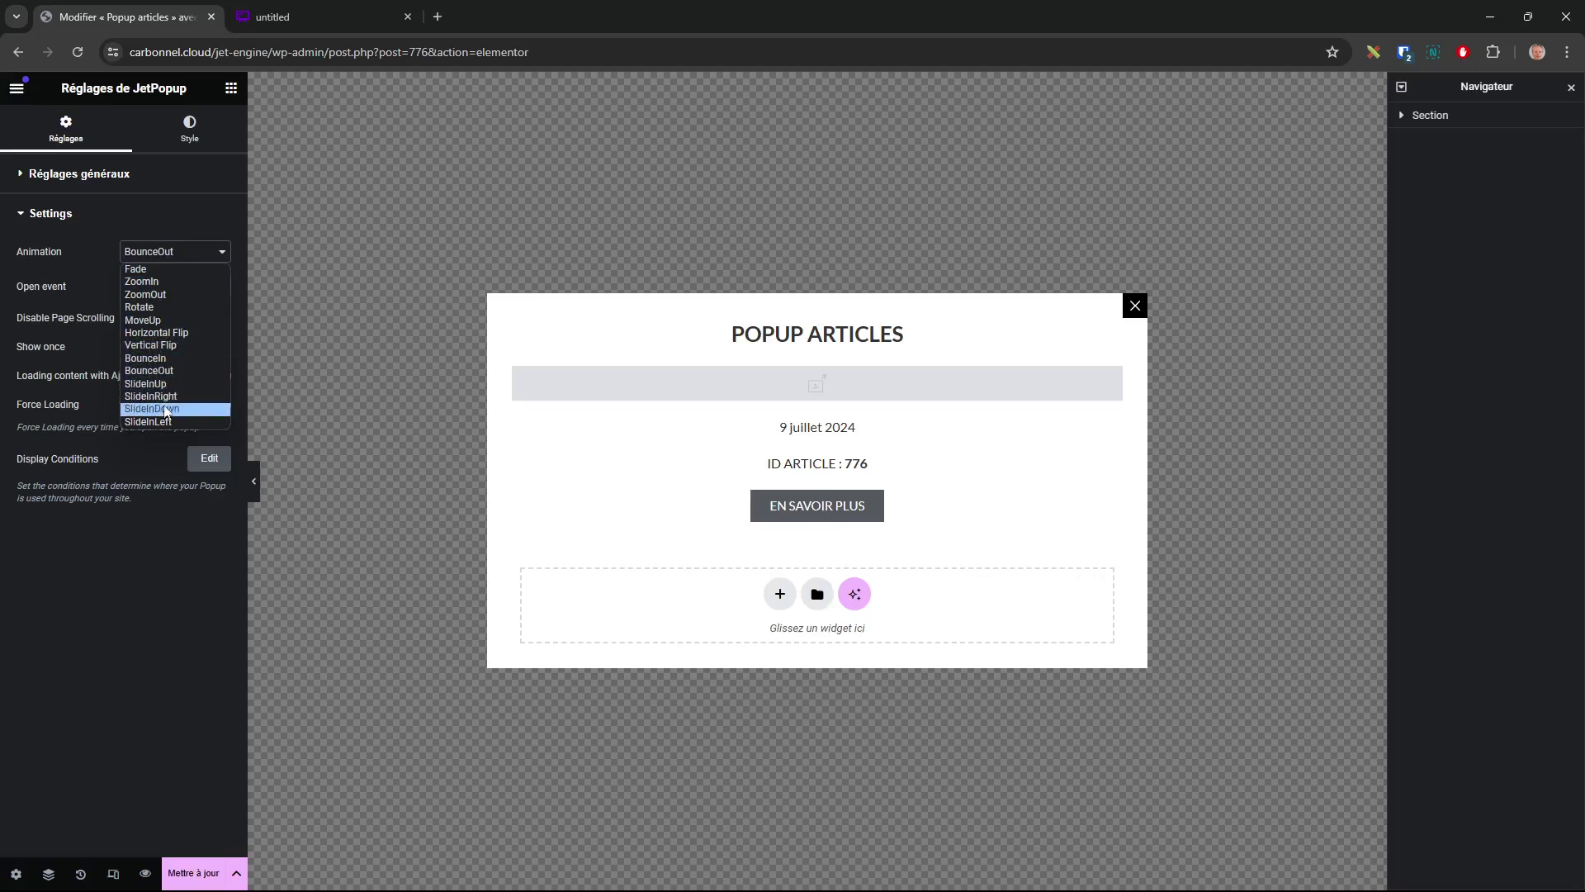
click(165, 309)
click(150, 252)
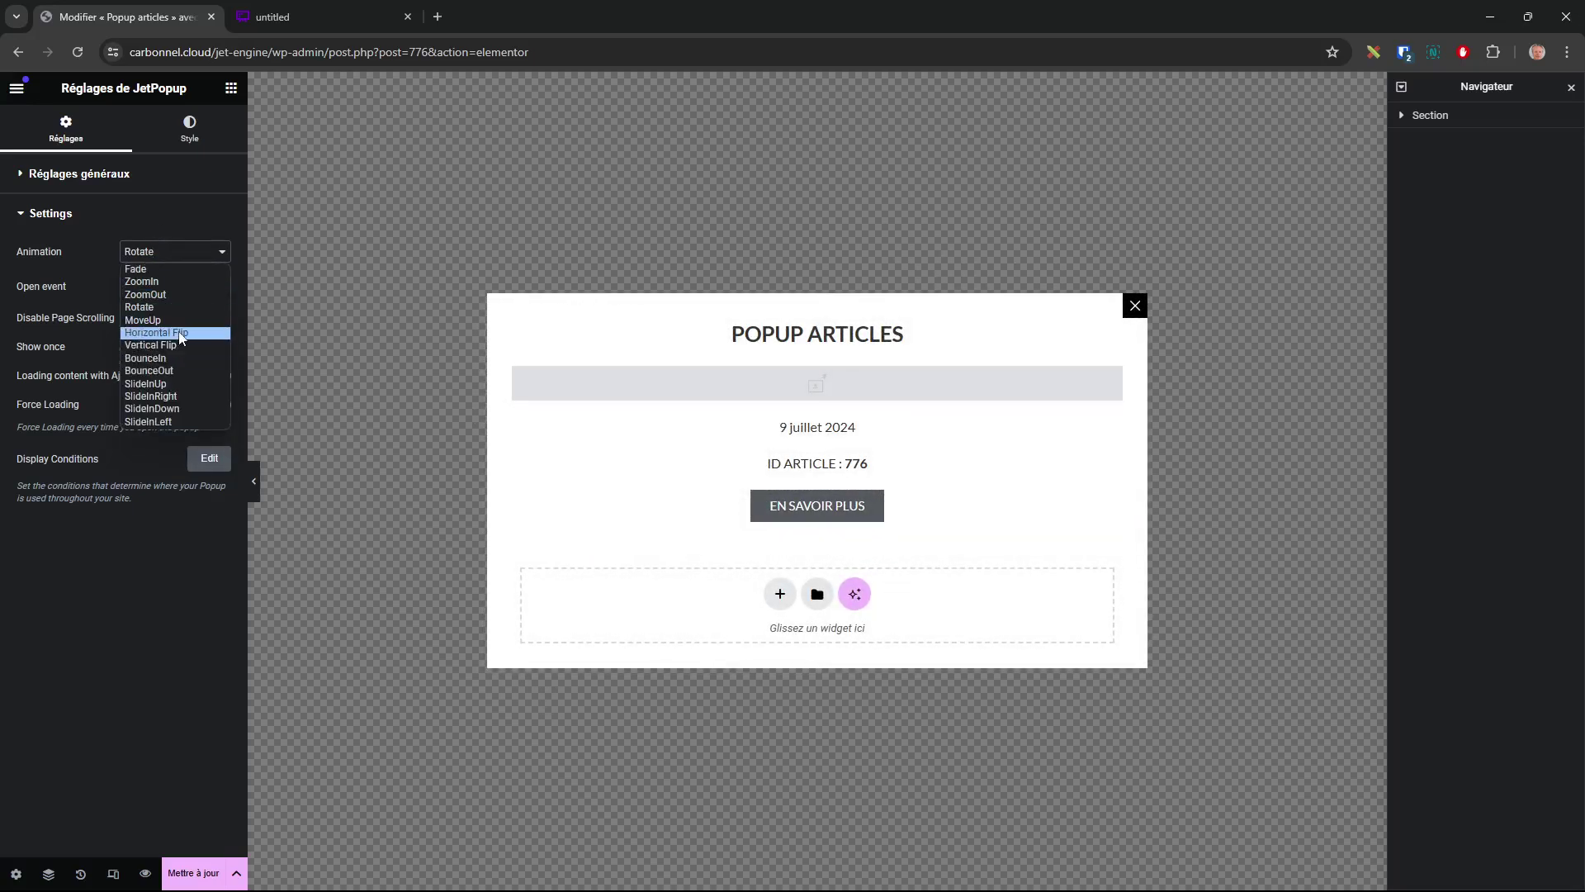
click(186, 364)
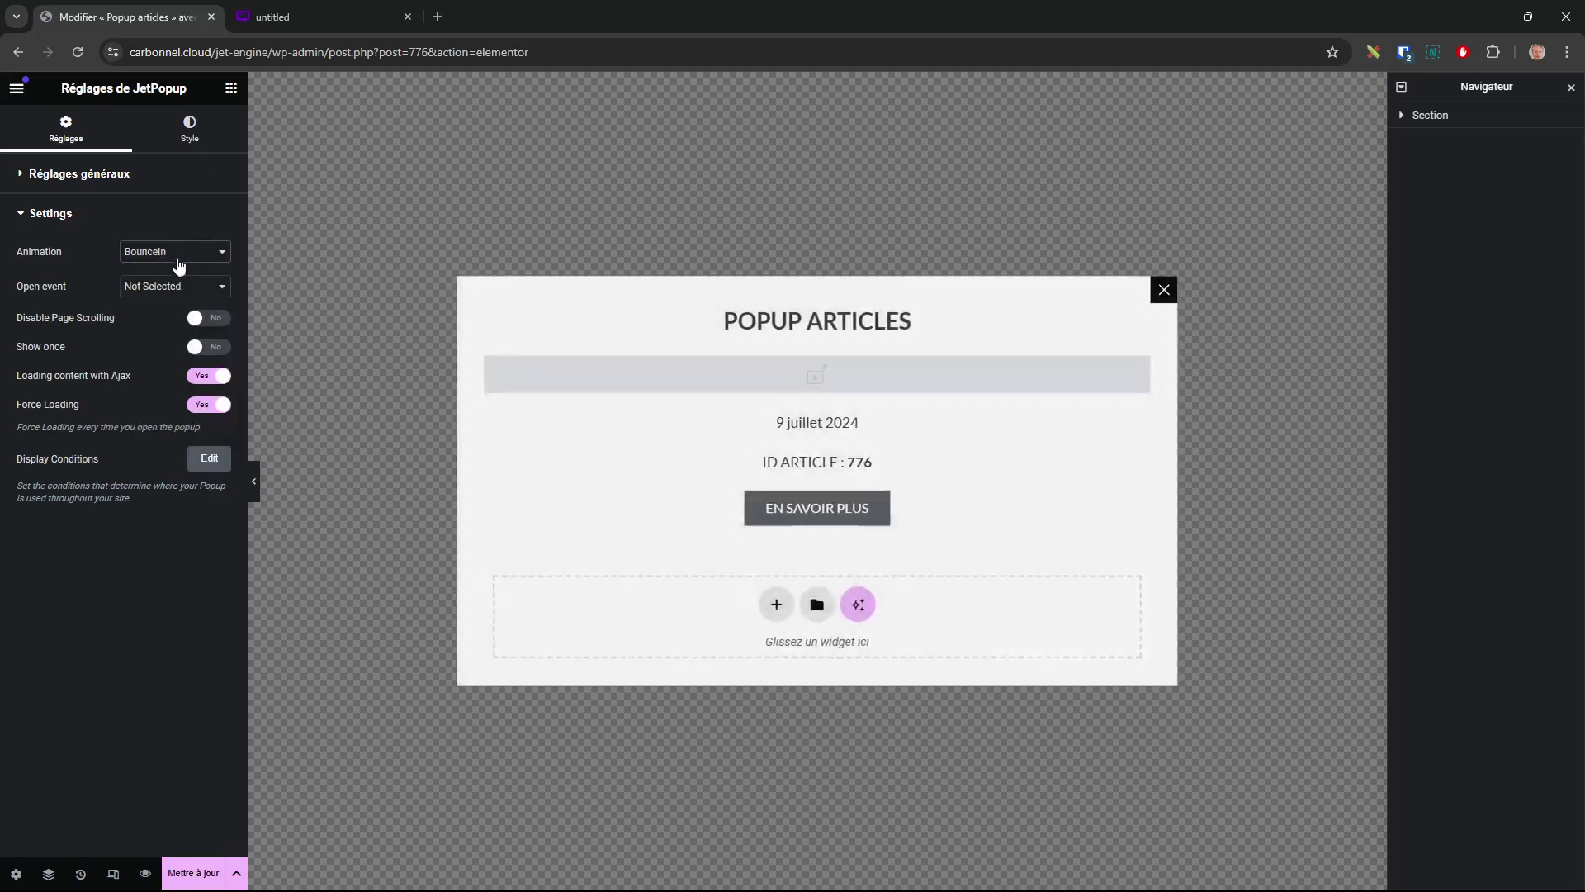
click(177, 255)
click(176, 321)
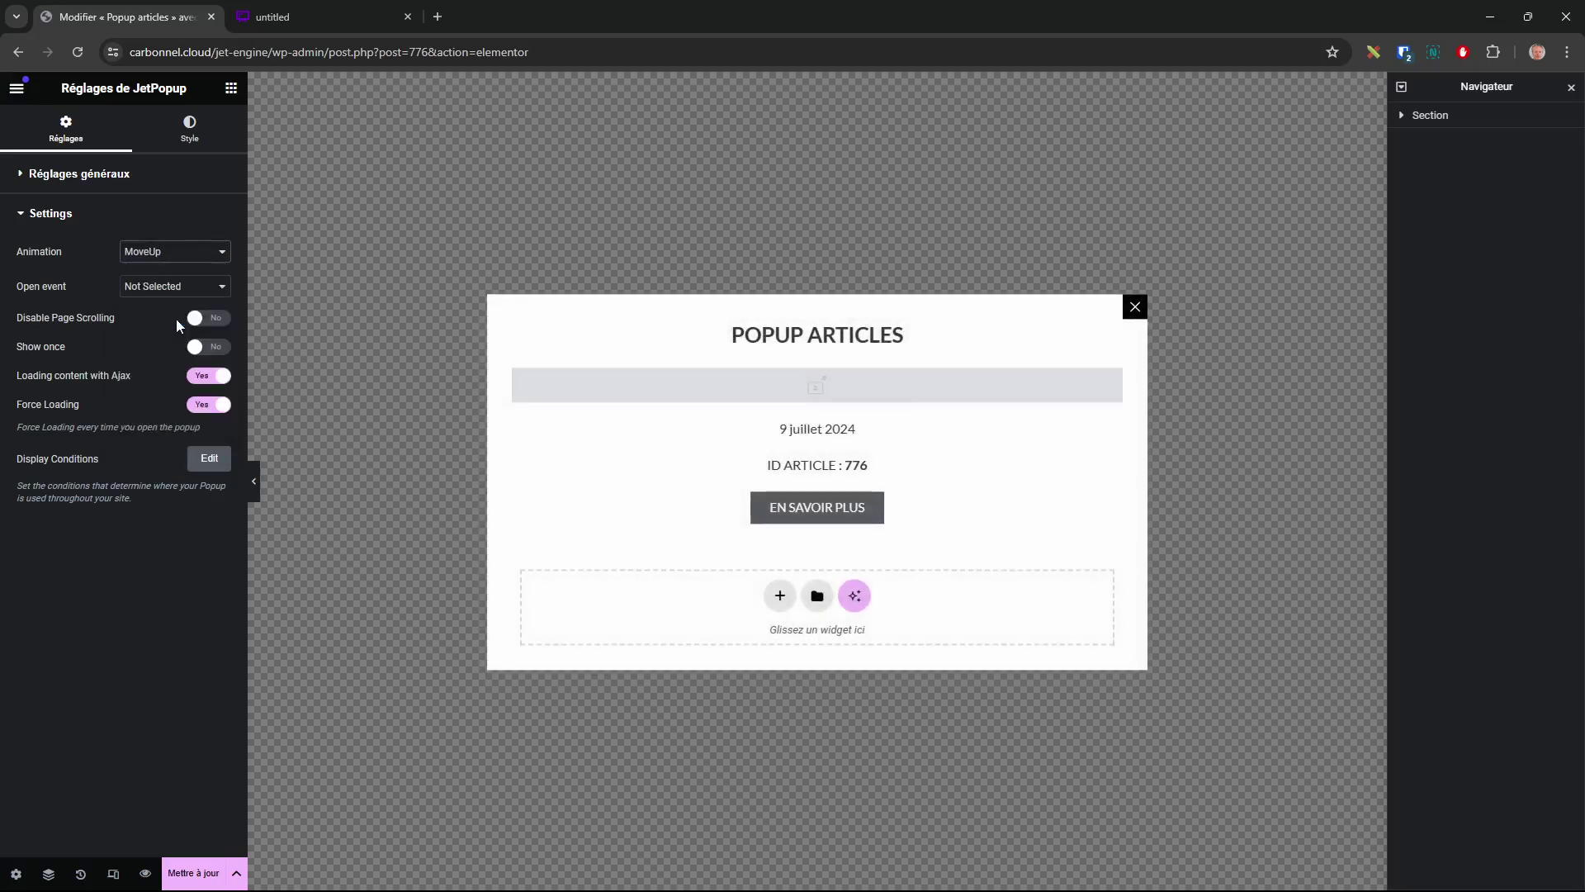
click(184, 251)
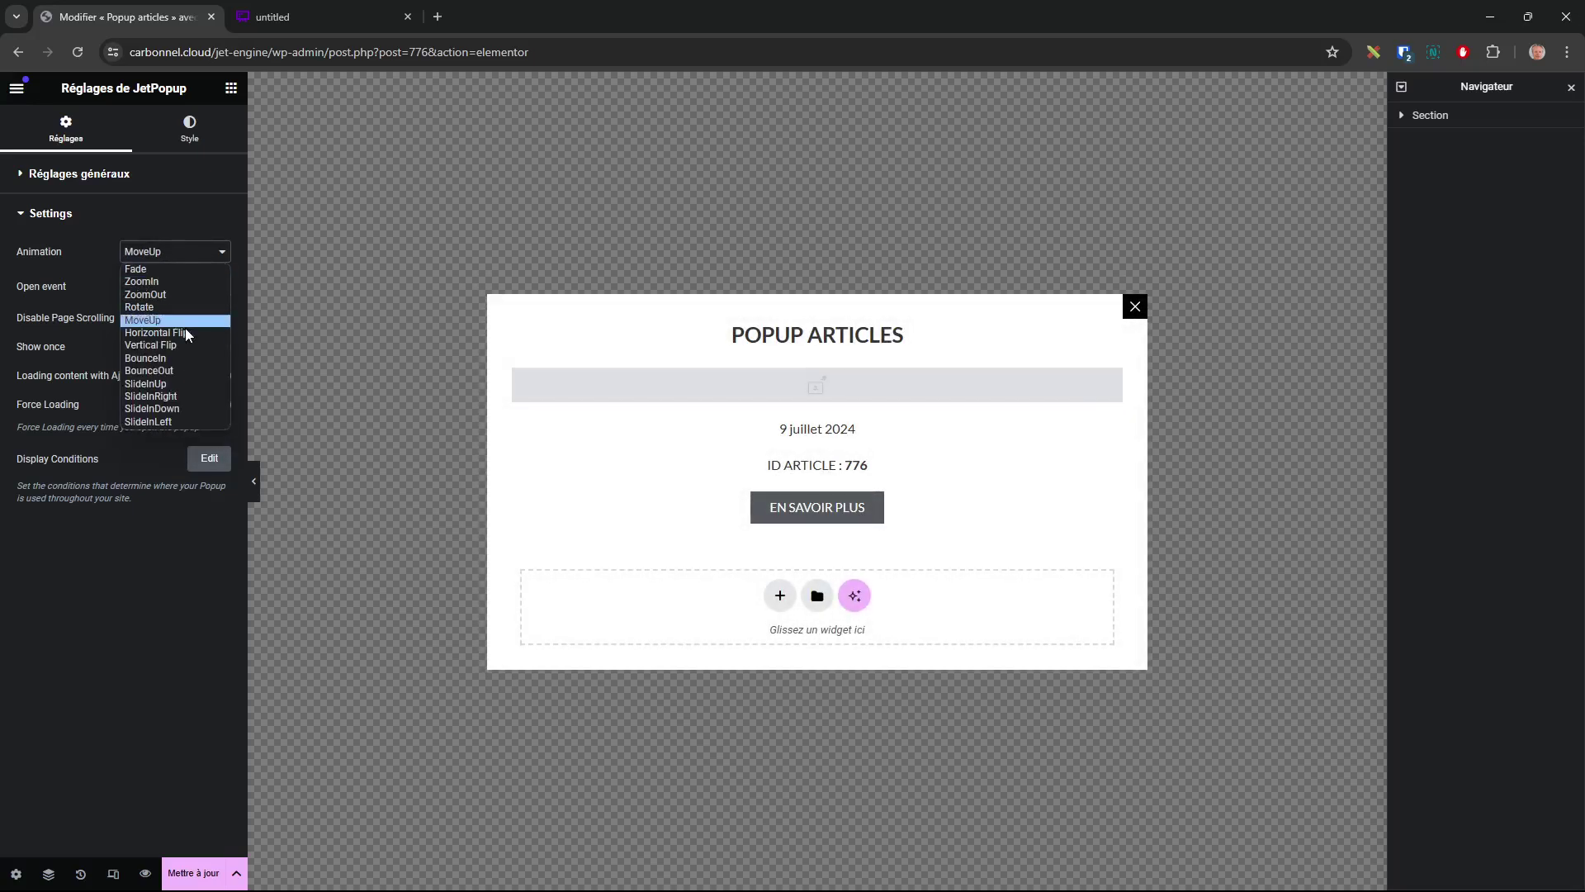
click(183, 384)
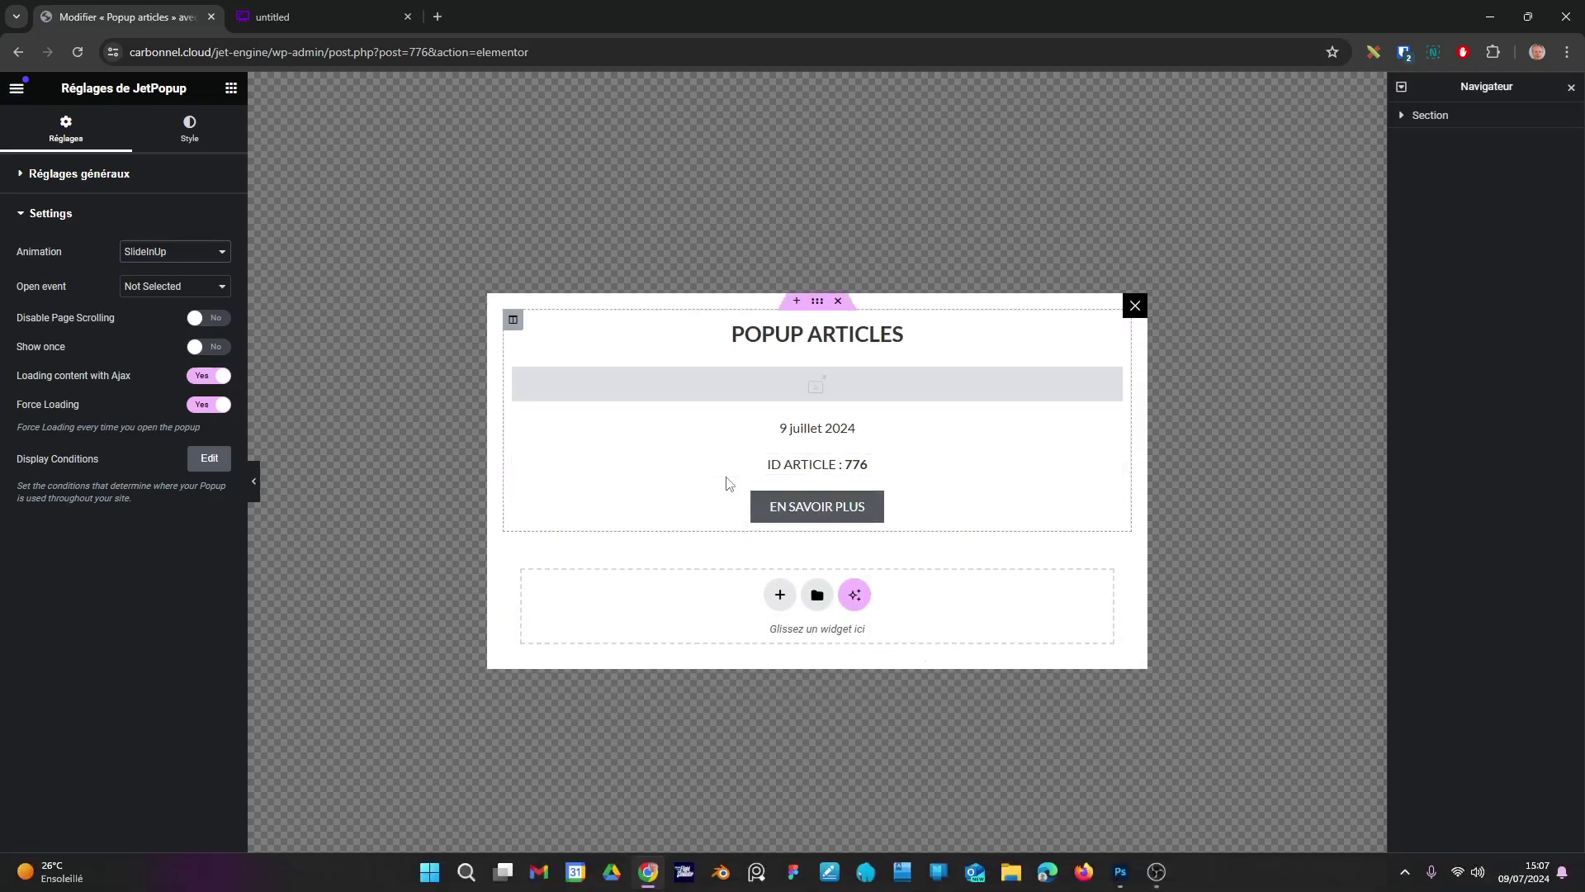
- Try the Horizontal Flip animation on the popup and set it back to SlideInUp
click(173, 253)
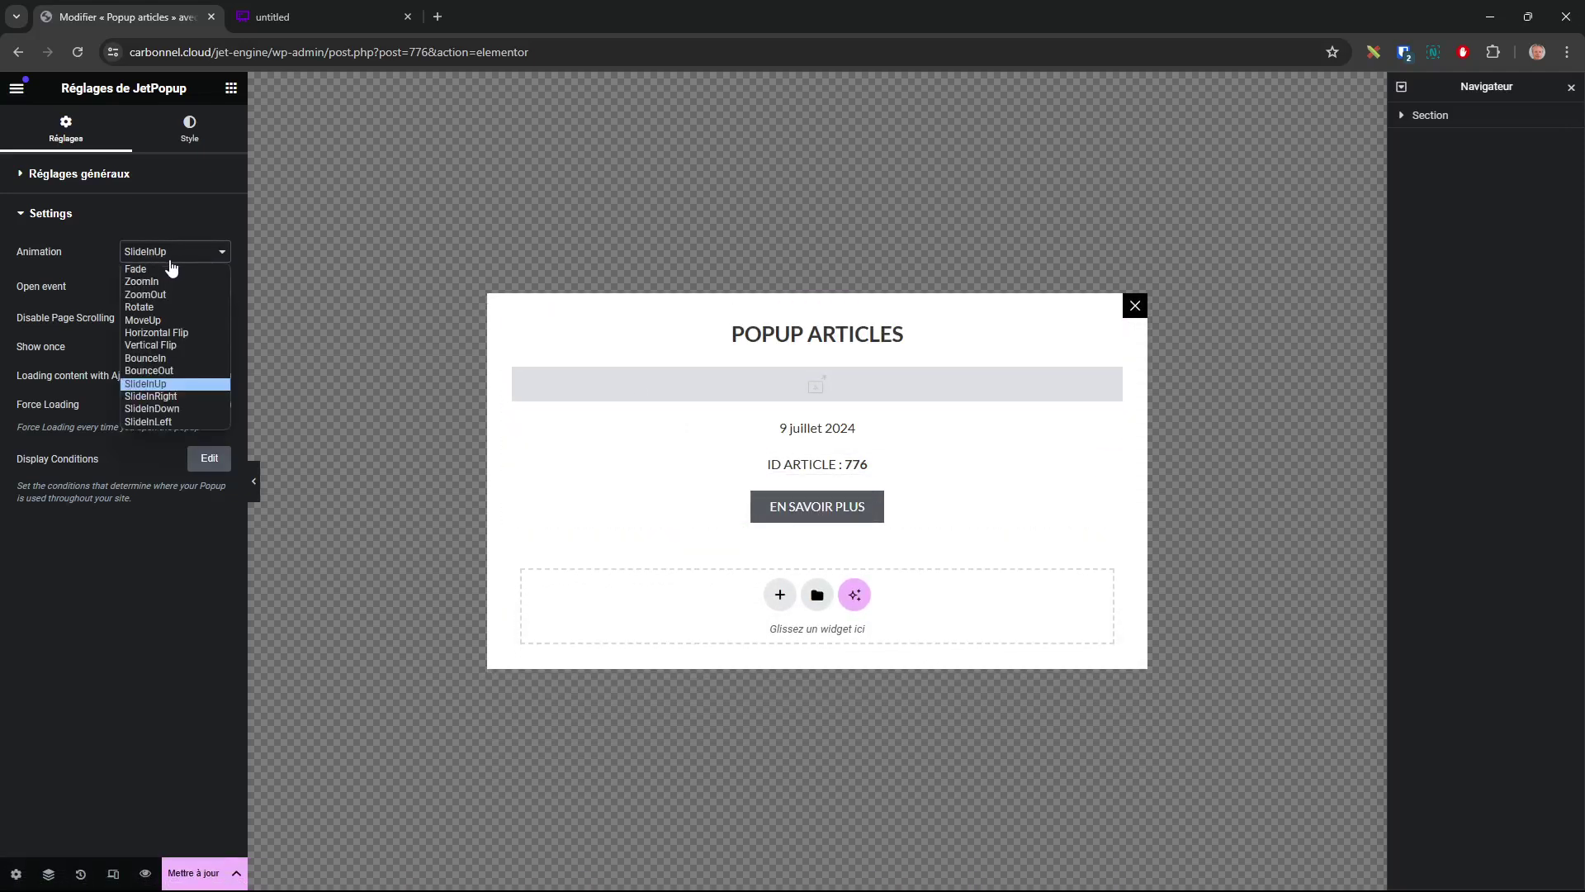
click(166, 333)
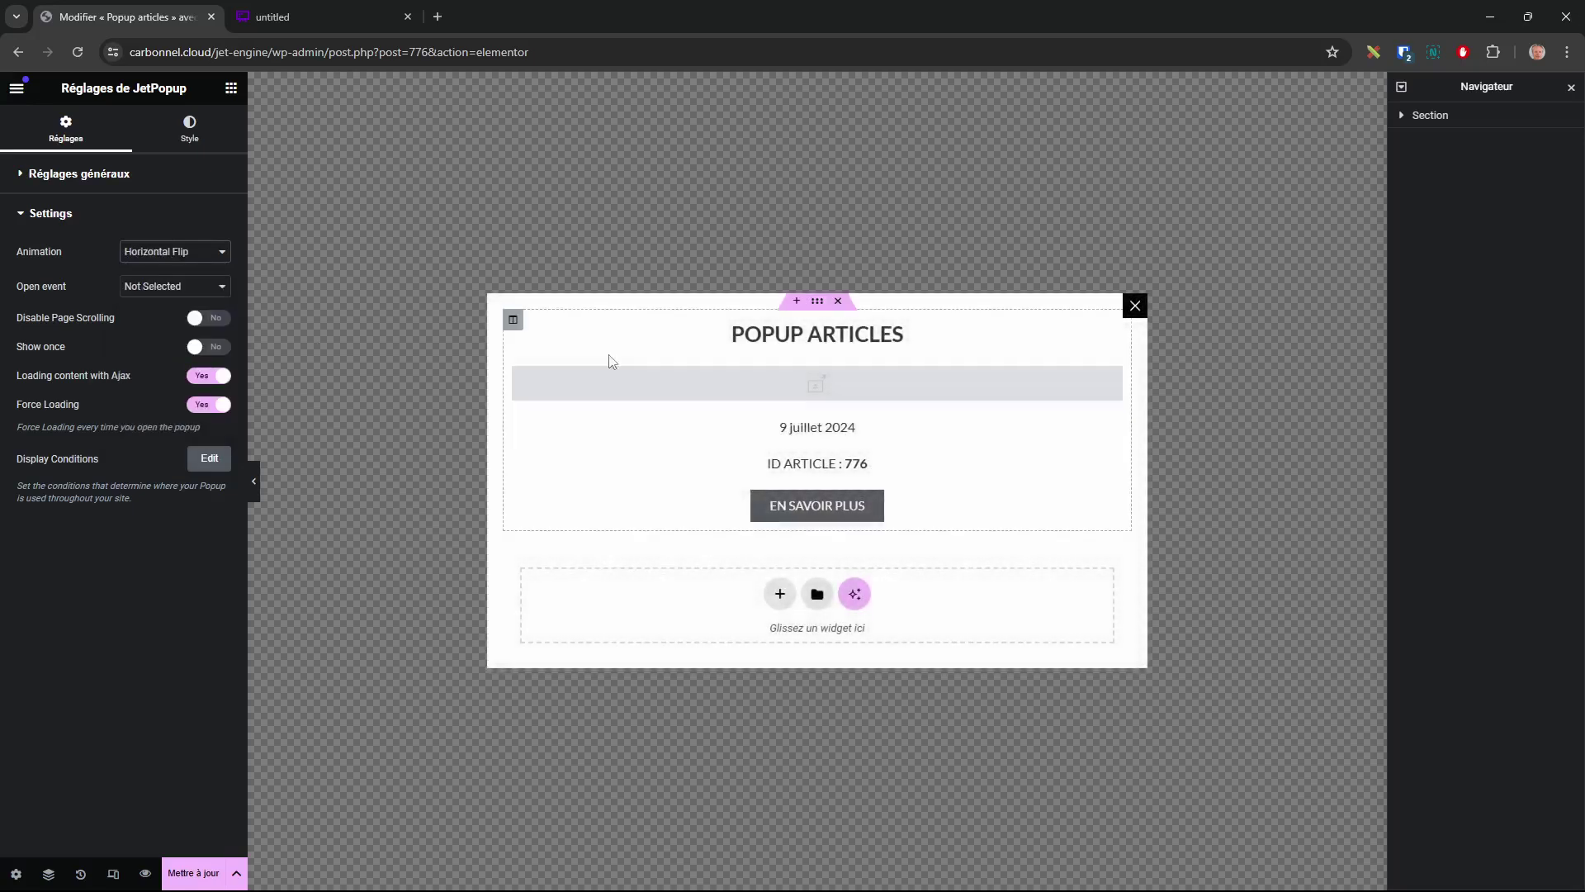
click(171, 252)
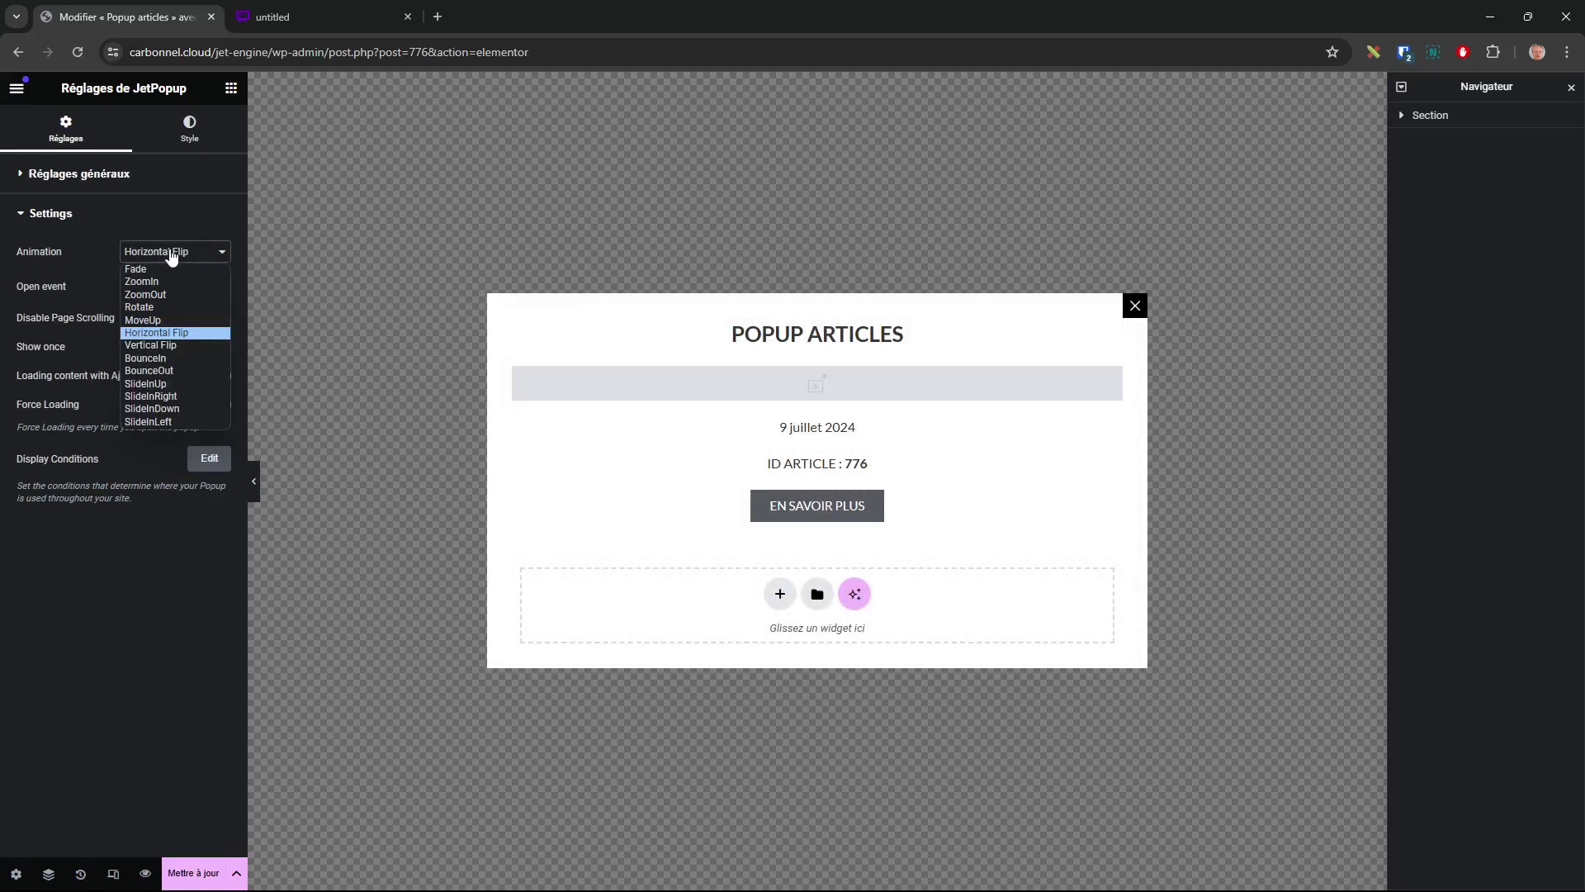
click(188, 385)
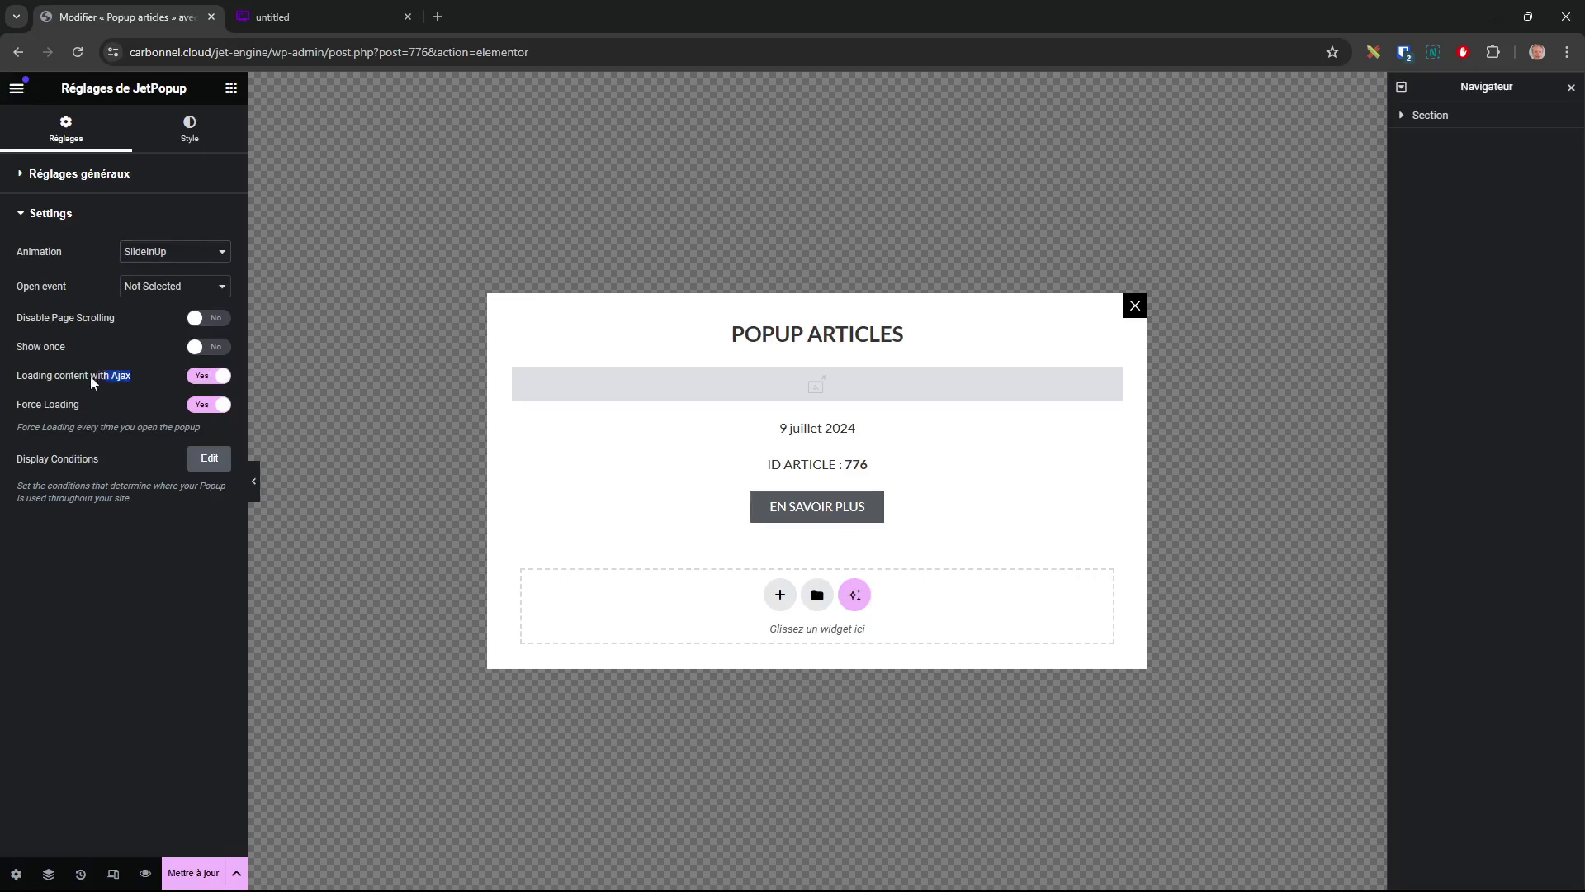
- Examine the popup's Loading content with Ajax and Force Loading options
drag(92, 381, 12, 381)
drag(81, 405, 18, 415)
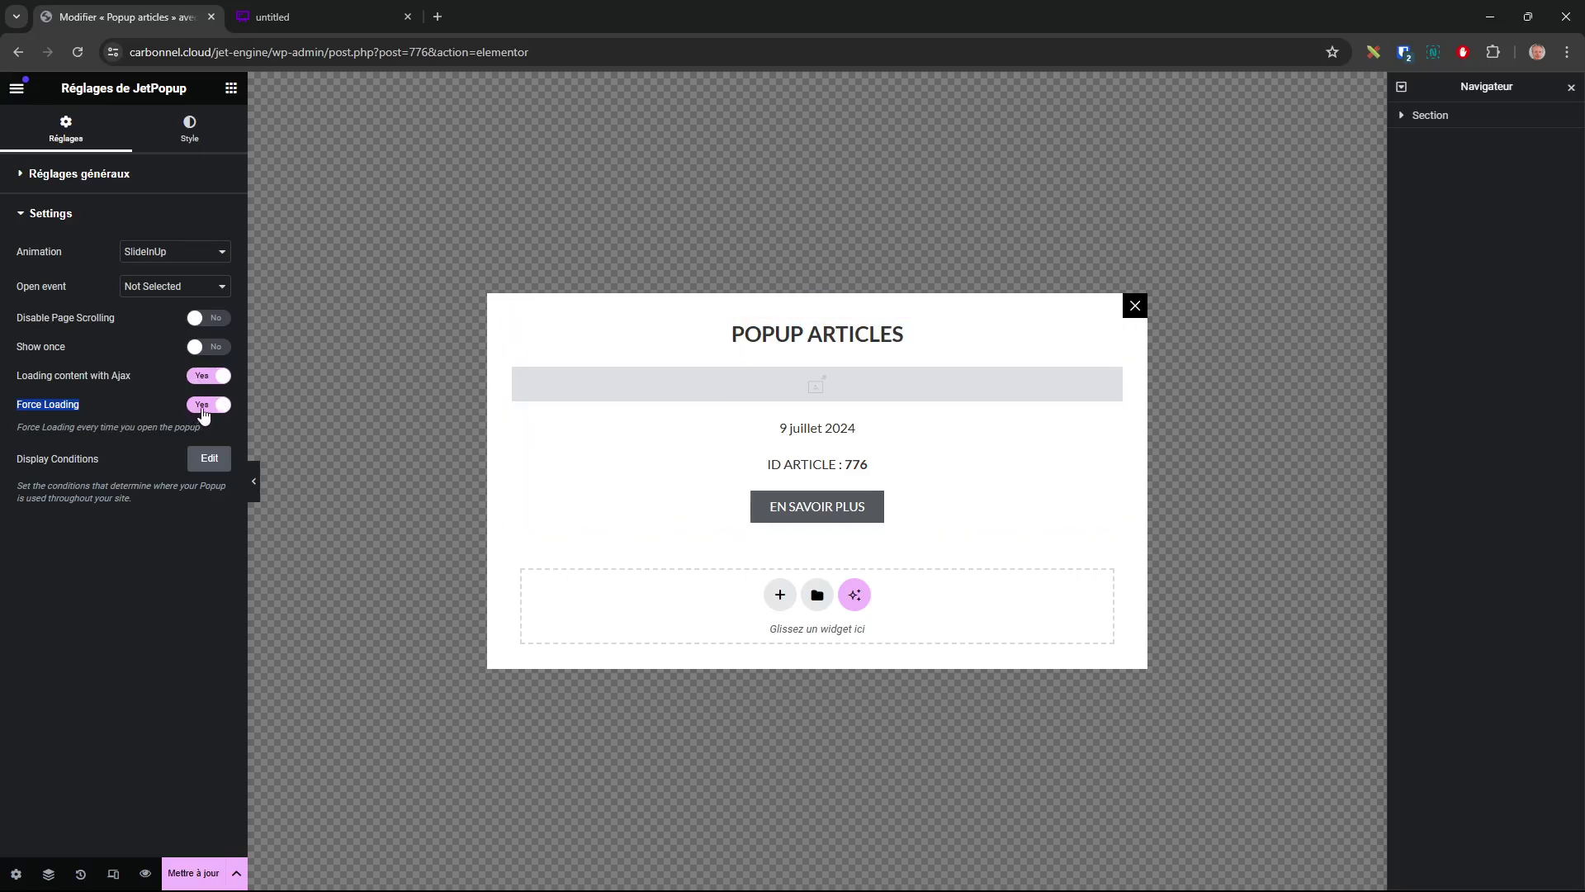
drag(131, 378, 86, 373)
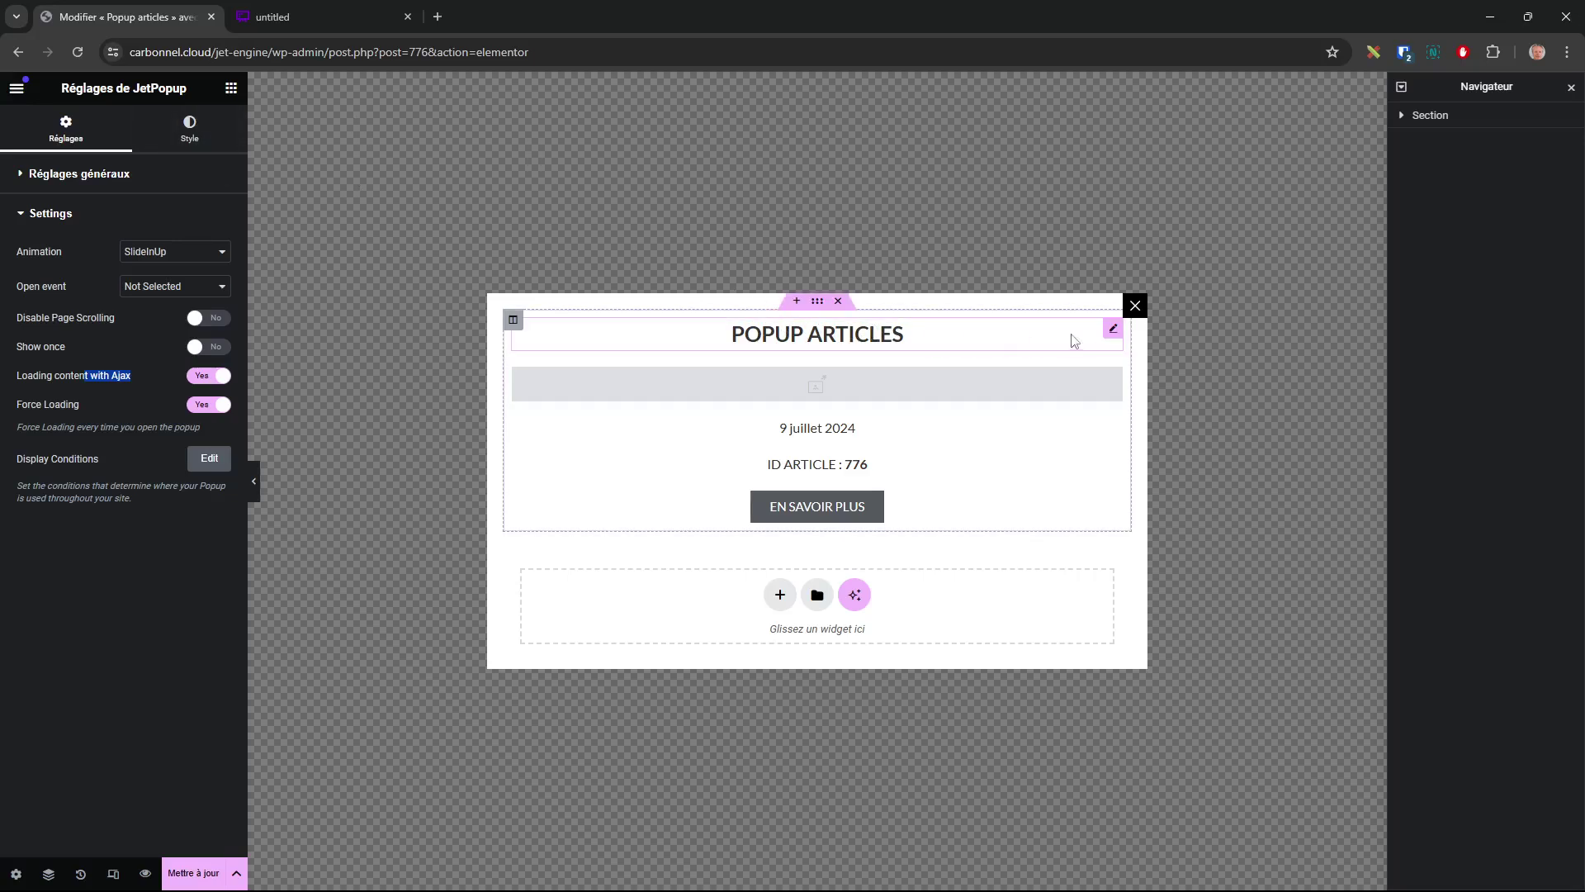
- Examine the popup title's Dynamic Field widget and its Object Field choices, keeping Title
click(1113, 329)
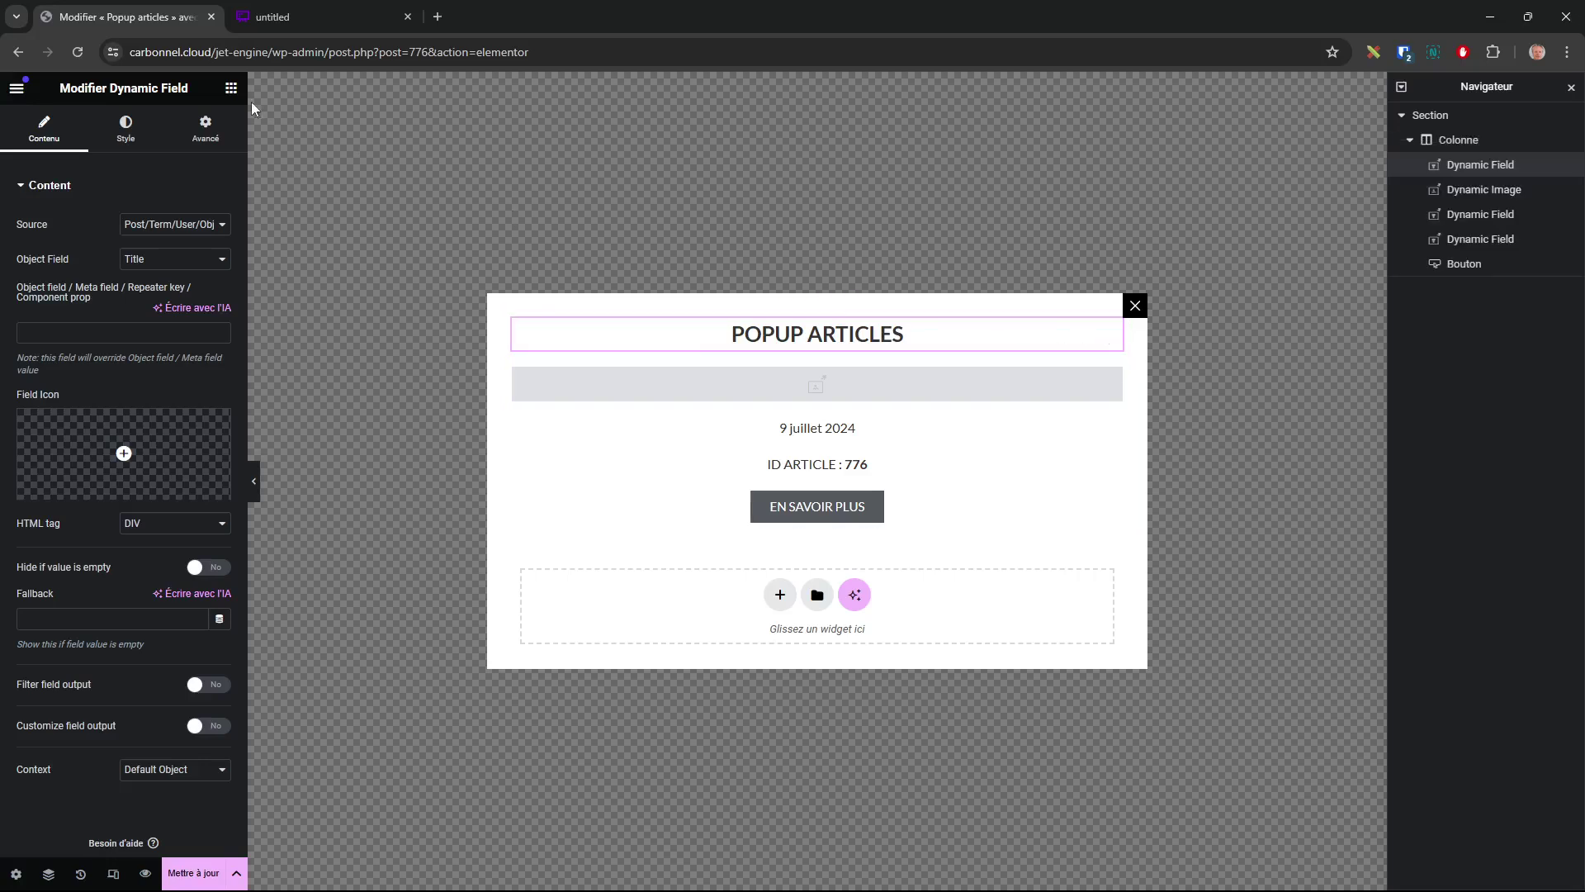
drag(189, 89, 112, 105)
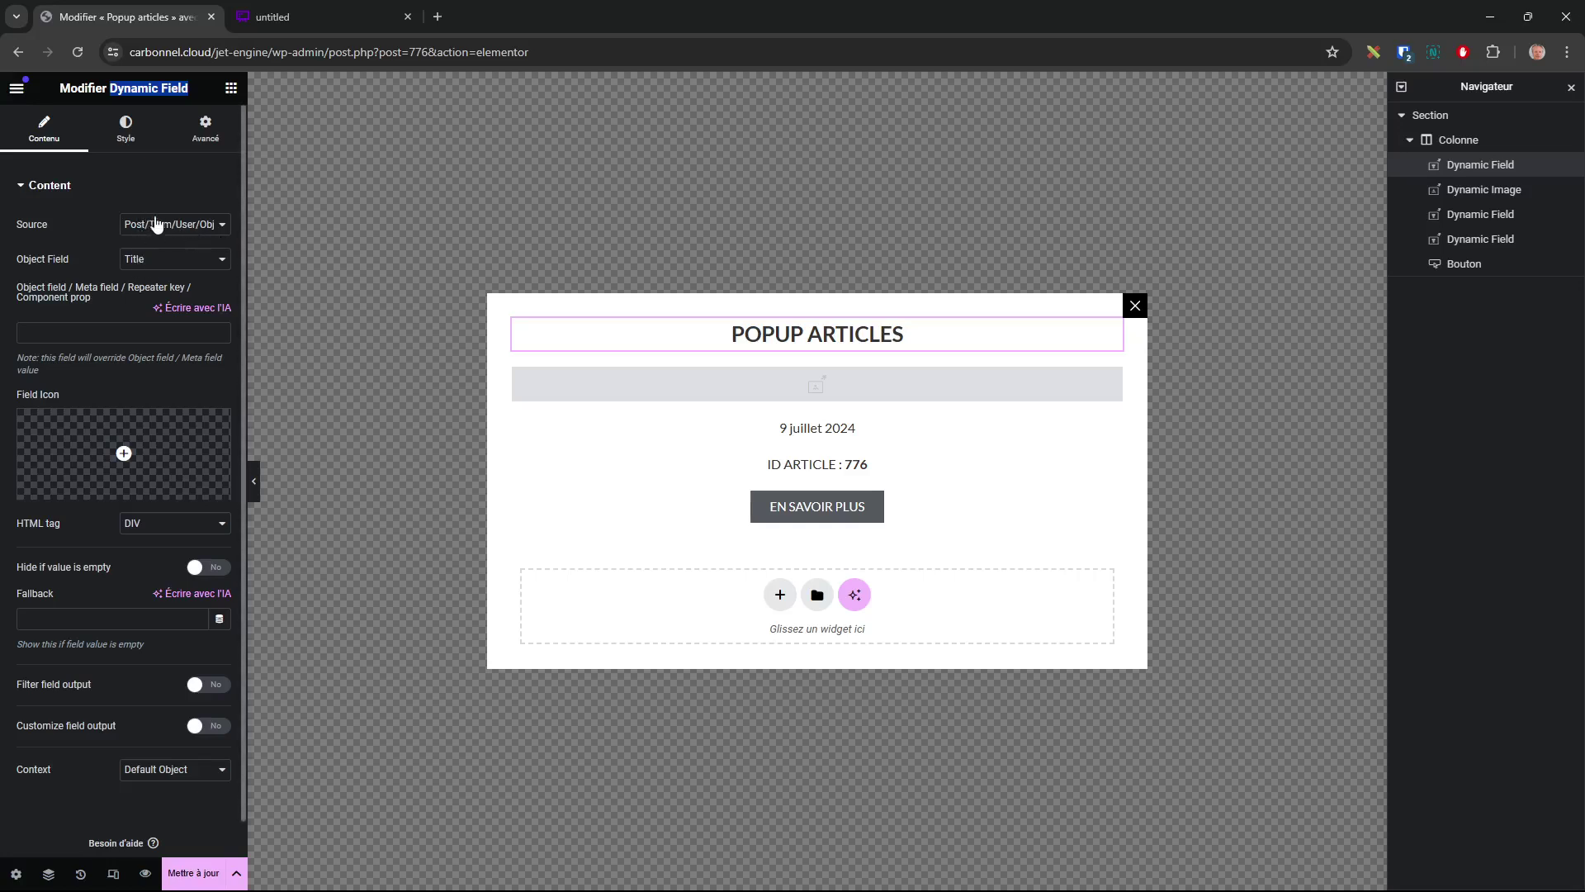
click(157, 261)
click(156, 300)
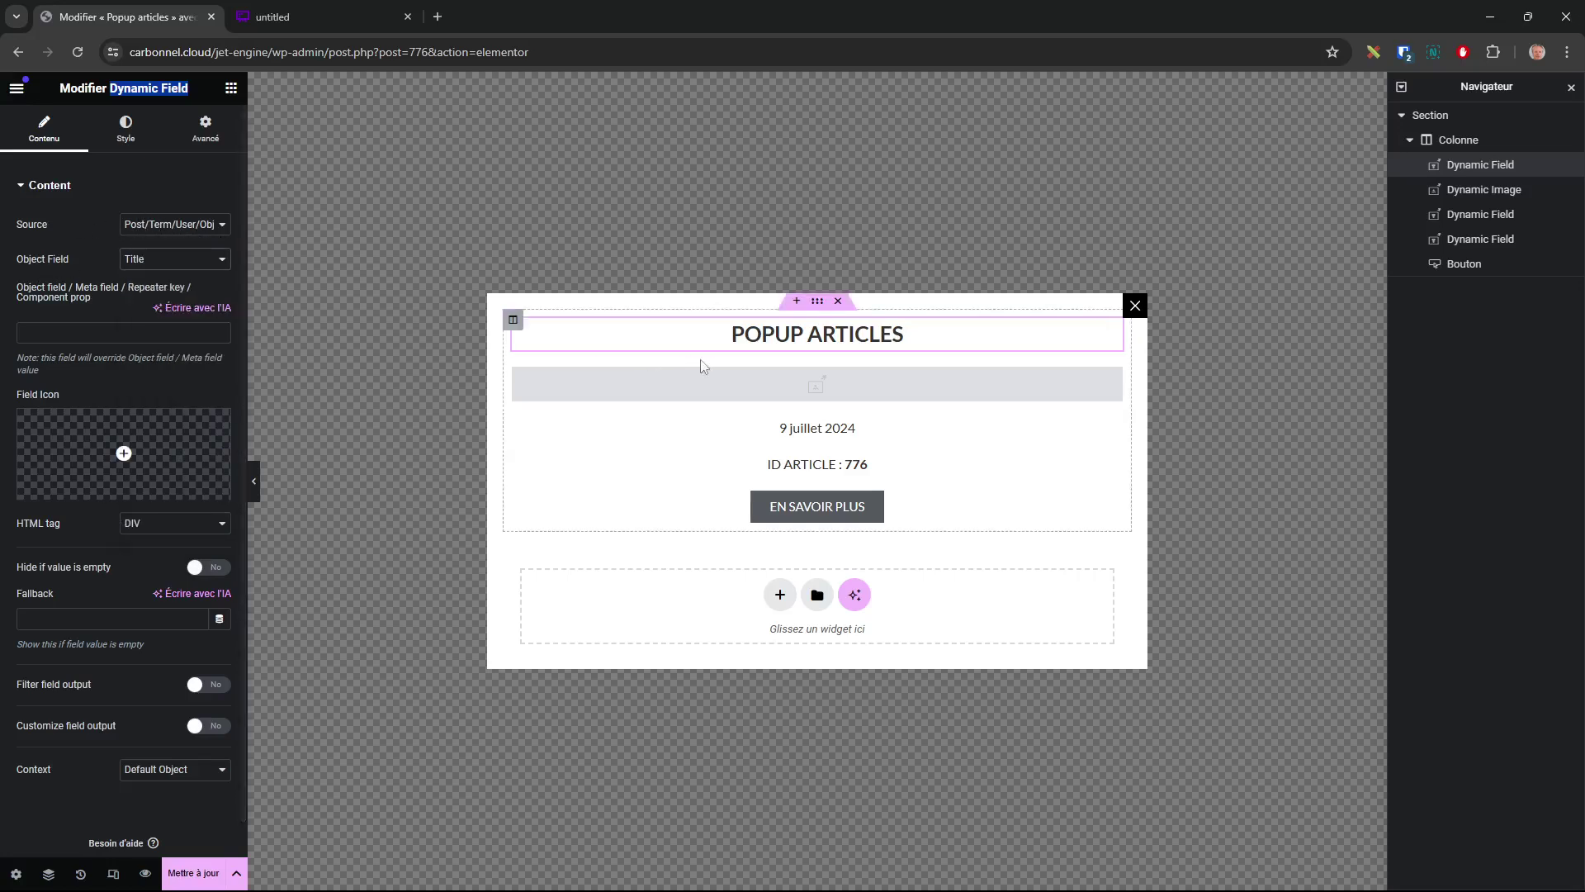
- Inspect the popup's Dynamic Image widget and search the widget library for "dyna"
click(831, 383)
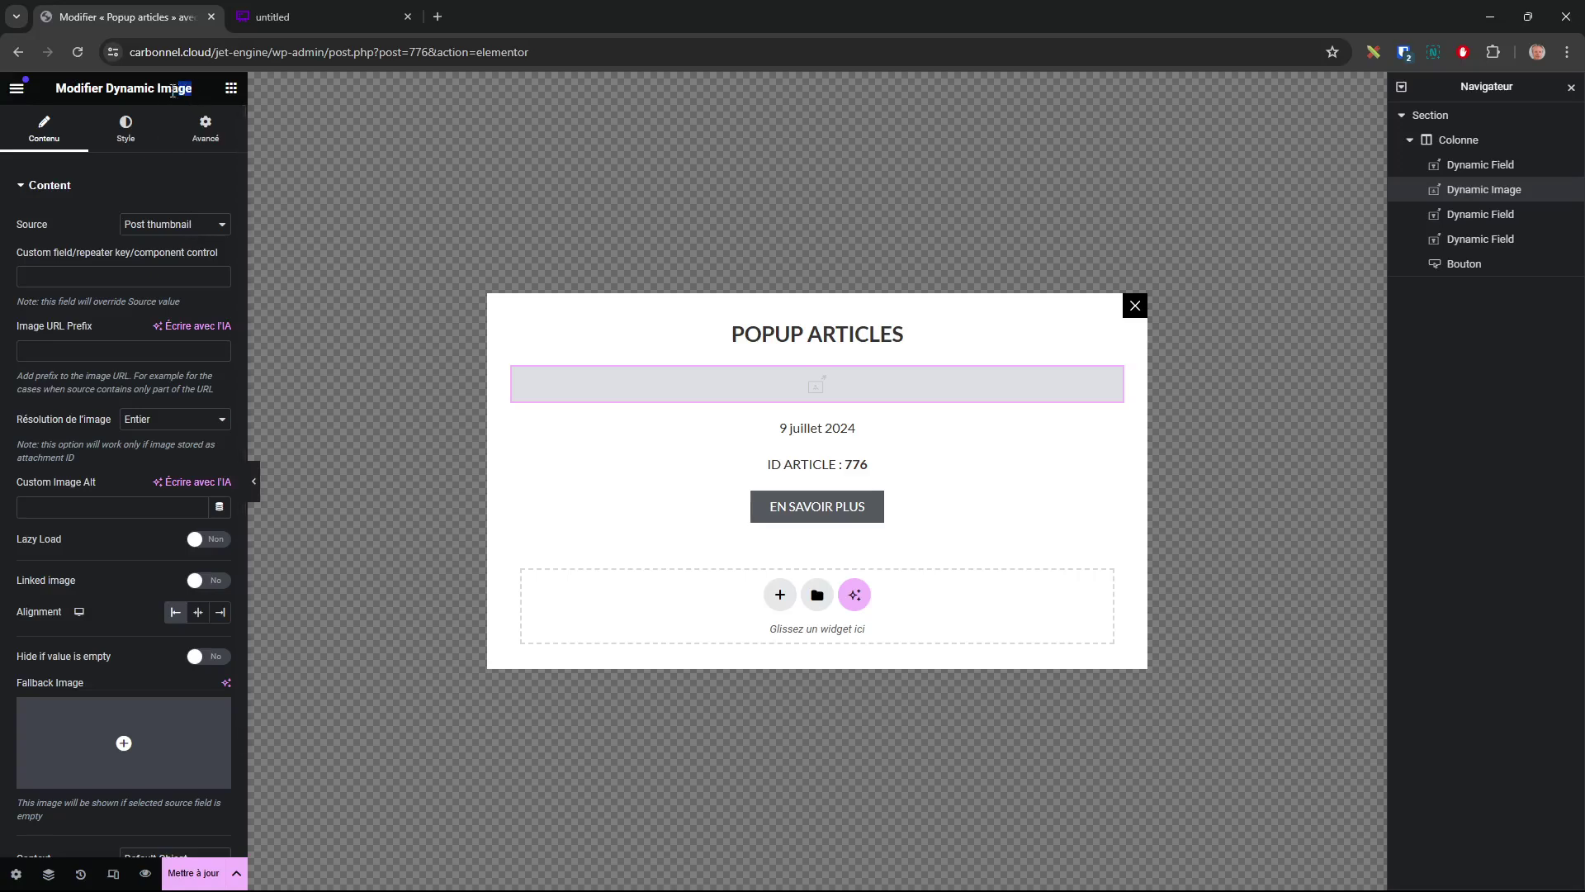
drag(172, 90, 109, 89)
click(231, 88)
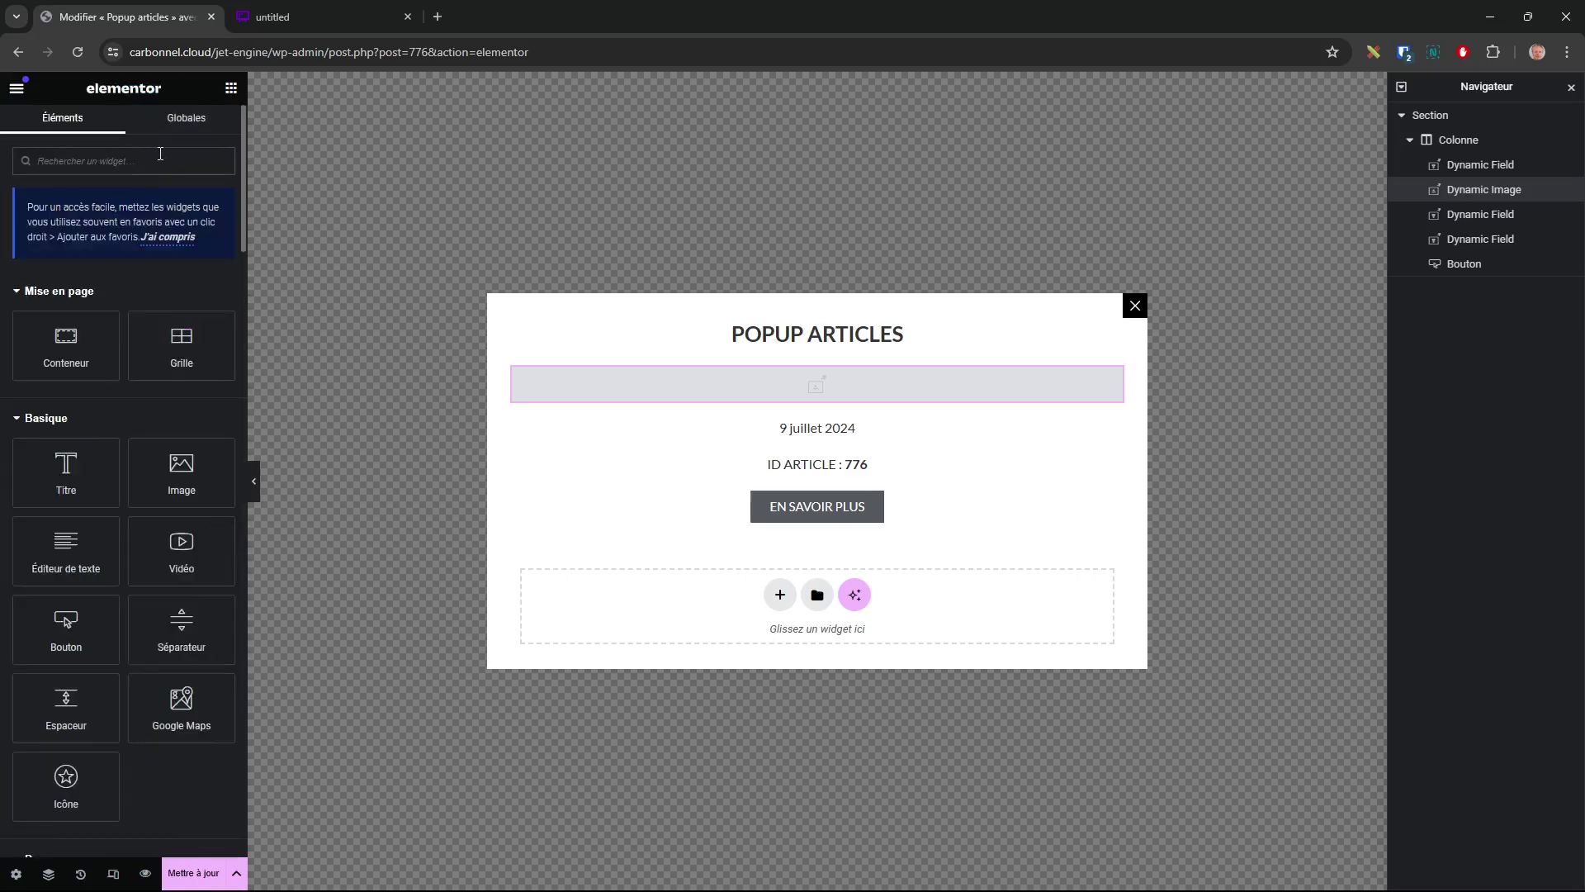
click(160, 154)
text(dyna)
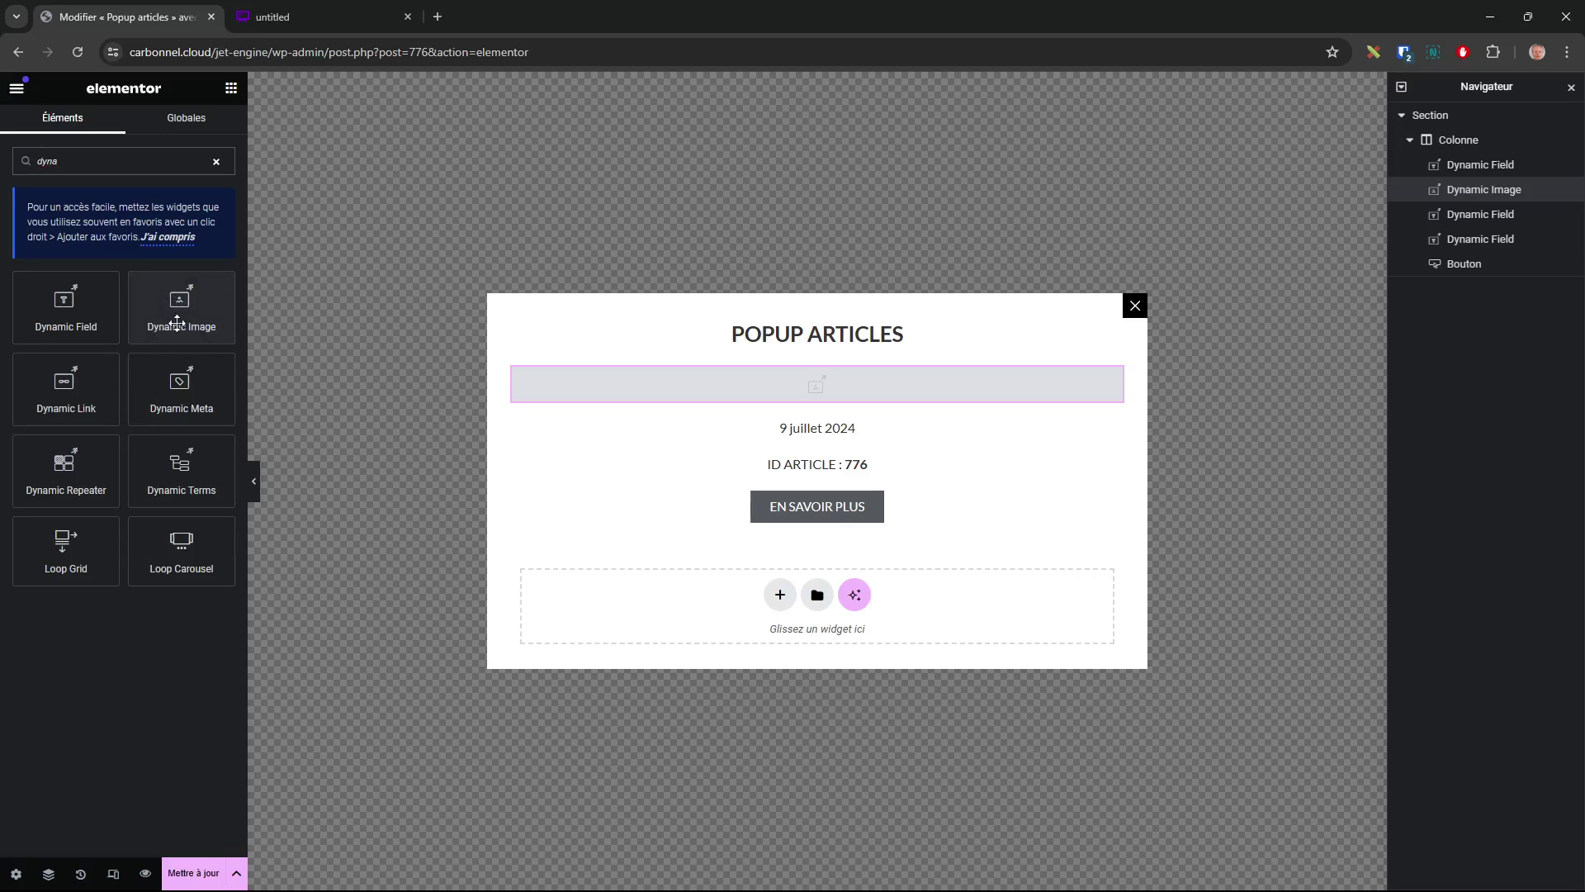
- Review the source and image resolution choices of the popup's Dynamic Image without changing them
click(784, 391)
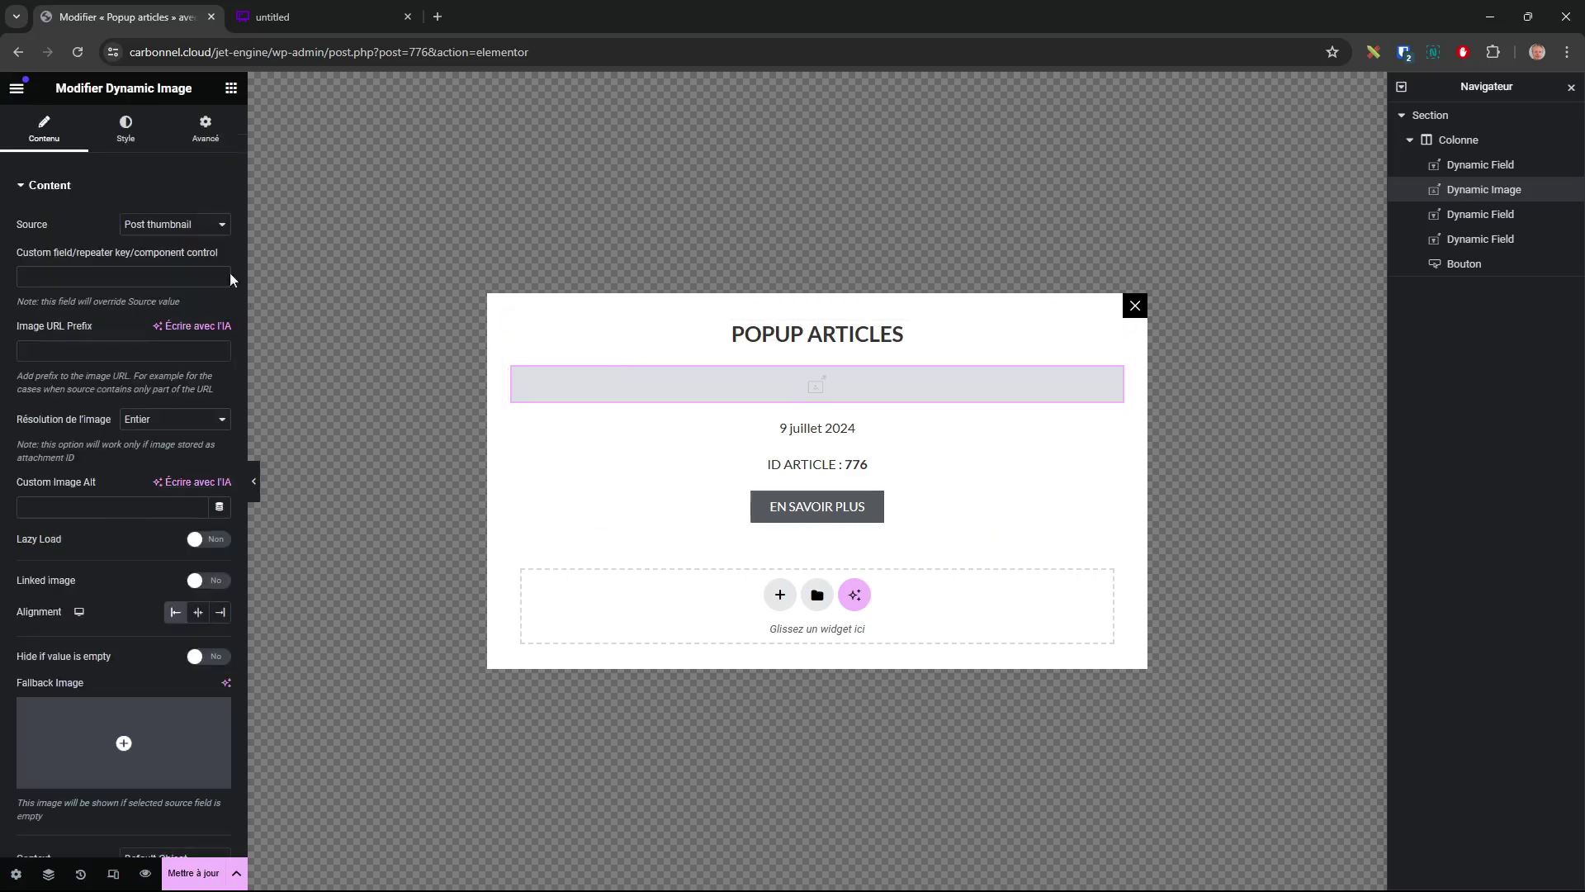
click(187, 230)
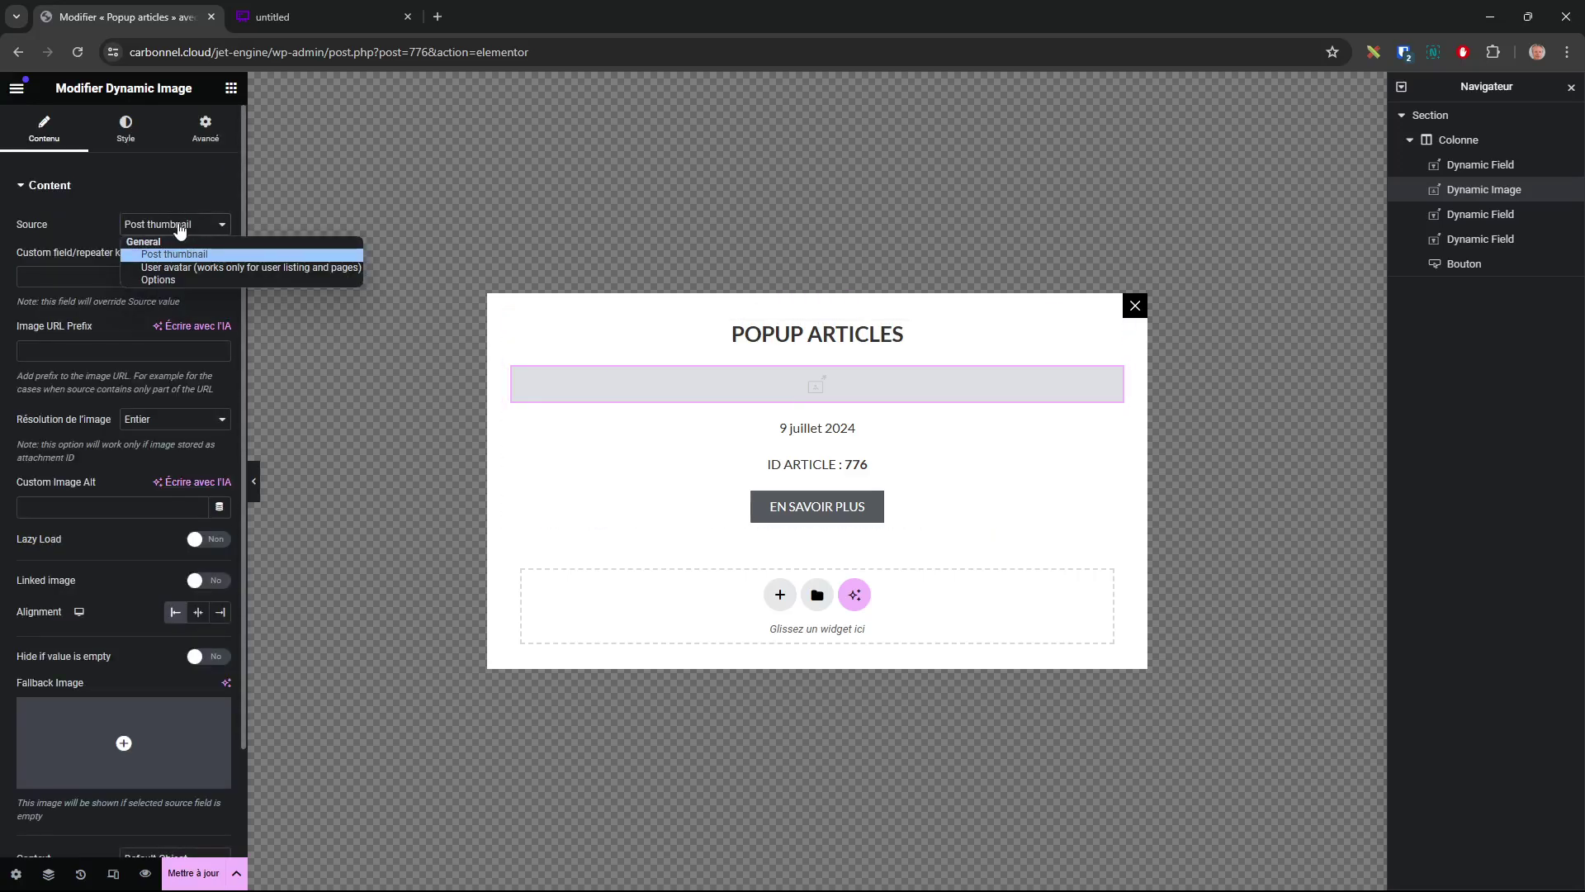
click(185, 188)
click(79, 186)
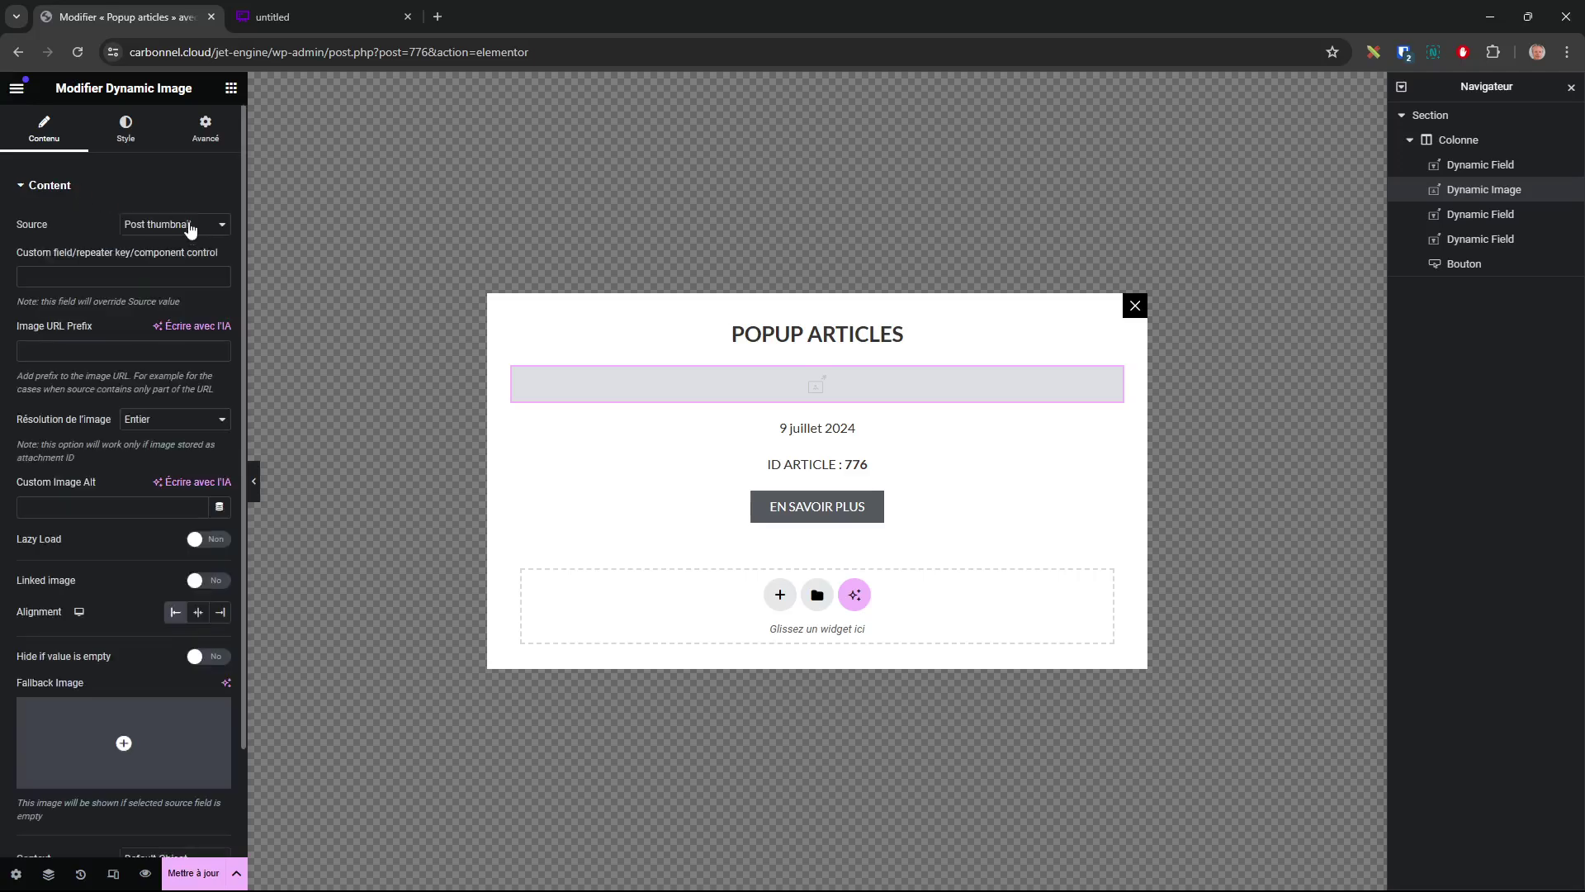
click(160, 423)
click(68, 437)
- Try Post Title as the Dynamic Image's custom alt and the linked image option, then revert both
click(219, 506)
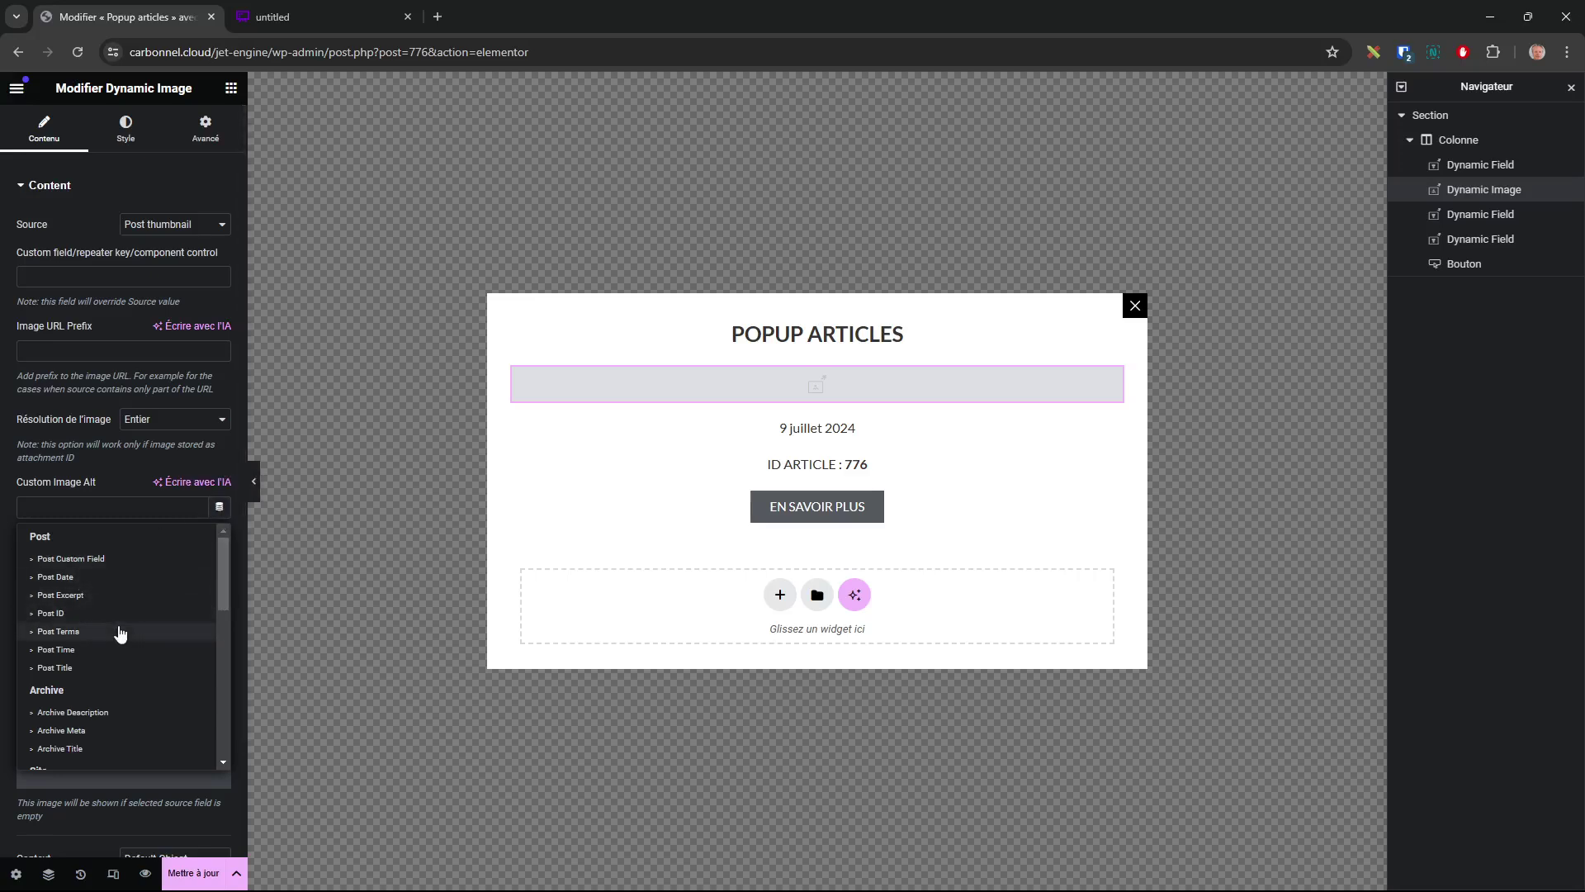
click(120, 665)
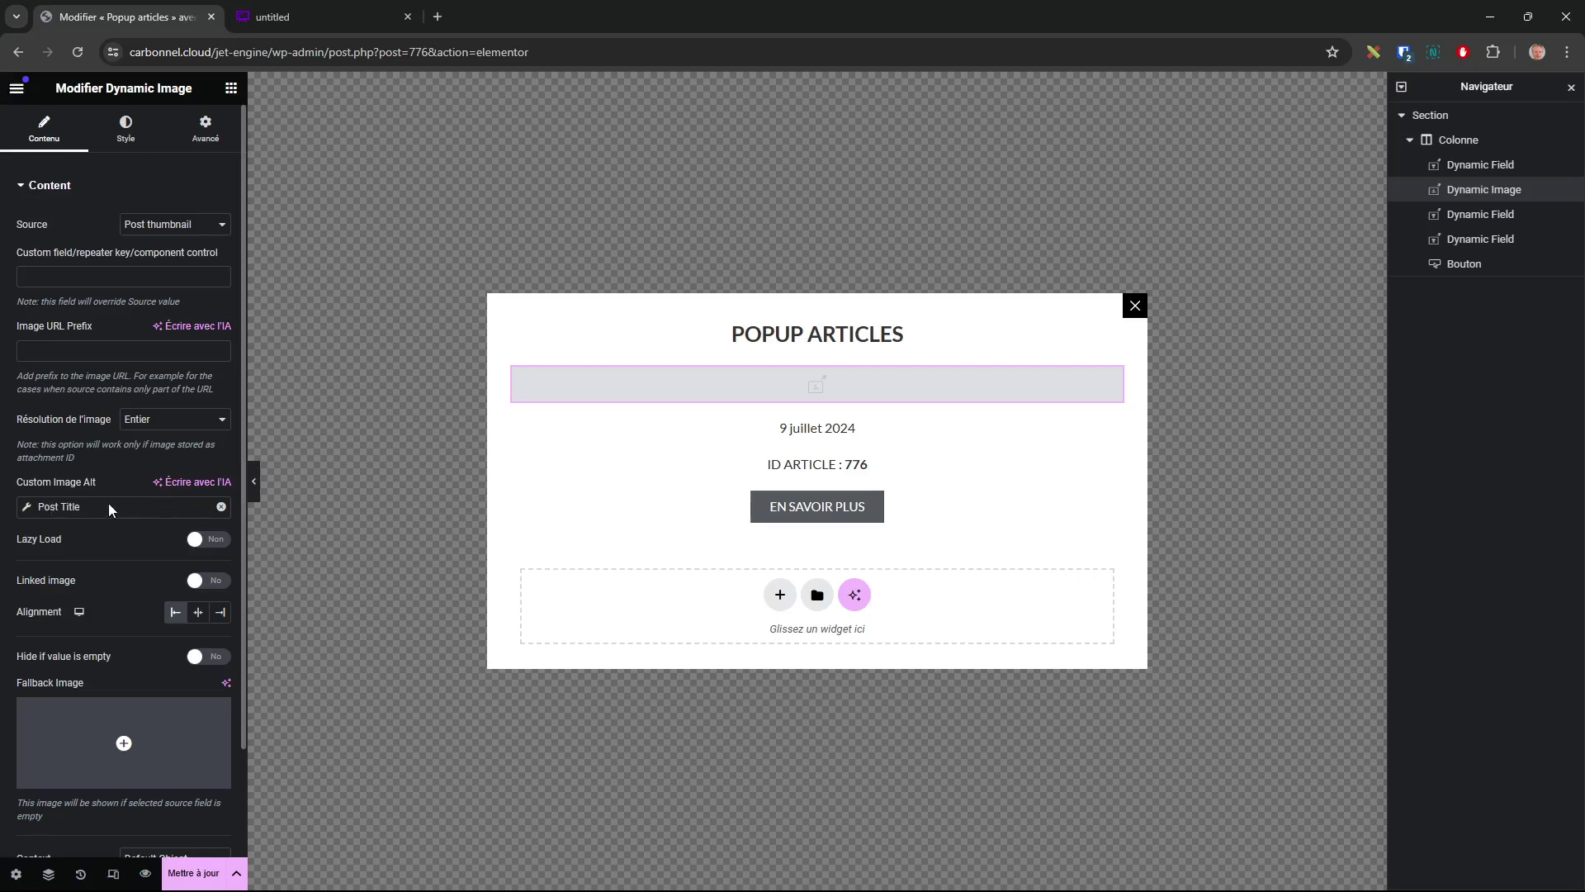
click(220, 510)
click(211, 582)
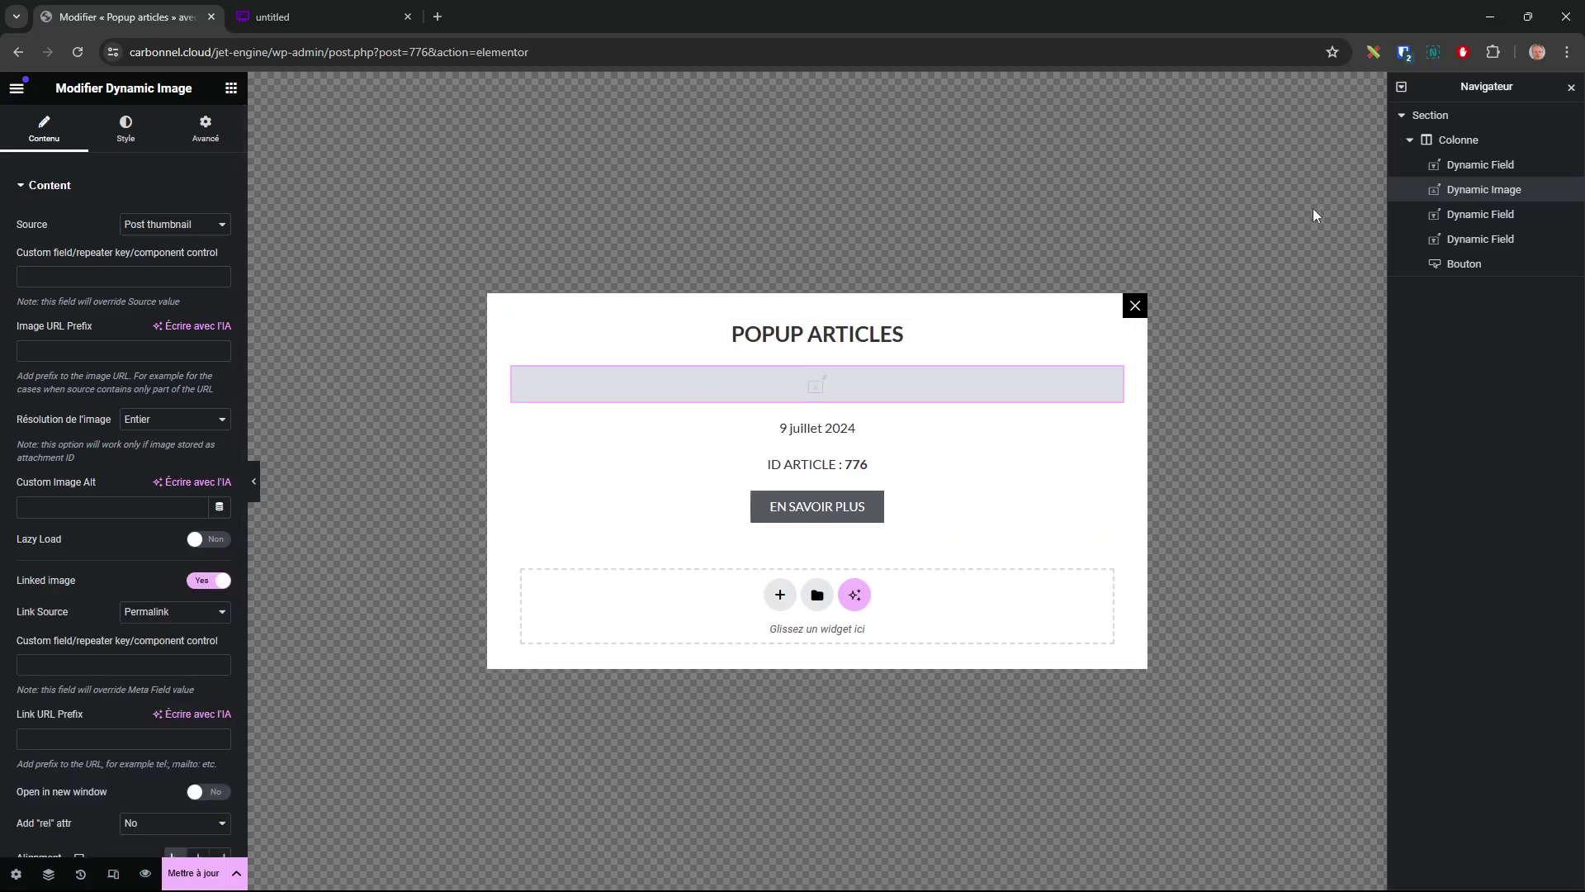
click(199, 582)
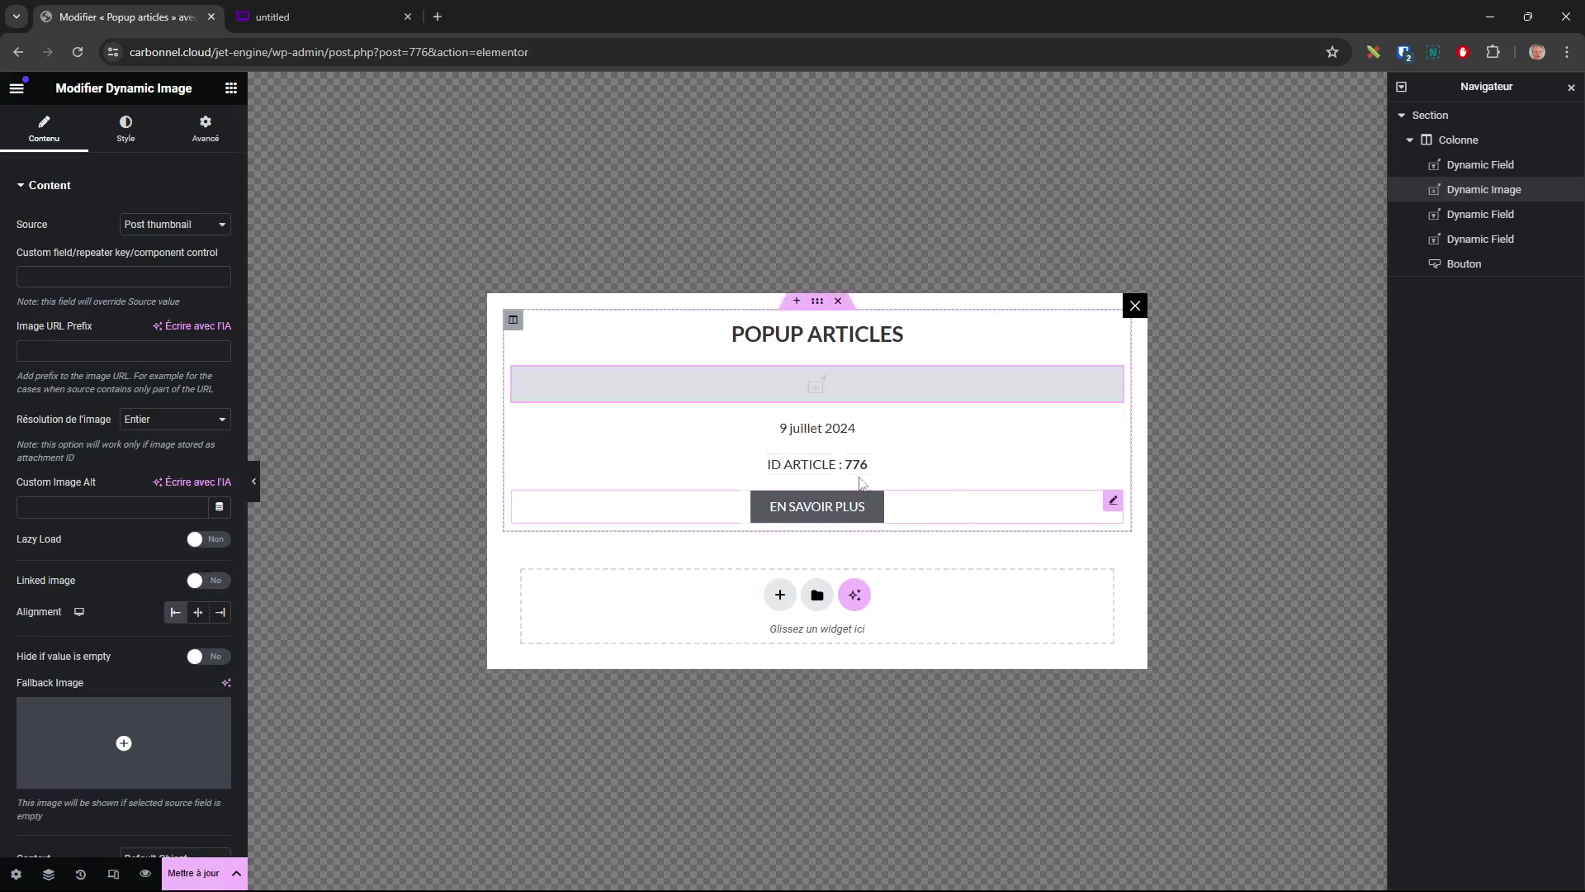
- Clear the link of the En savoir plus button and reassign the Post URL dynamic tag to it
click(1114, 502)
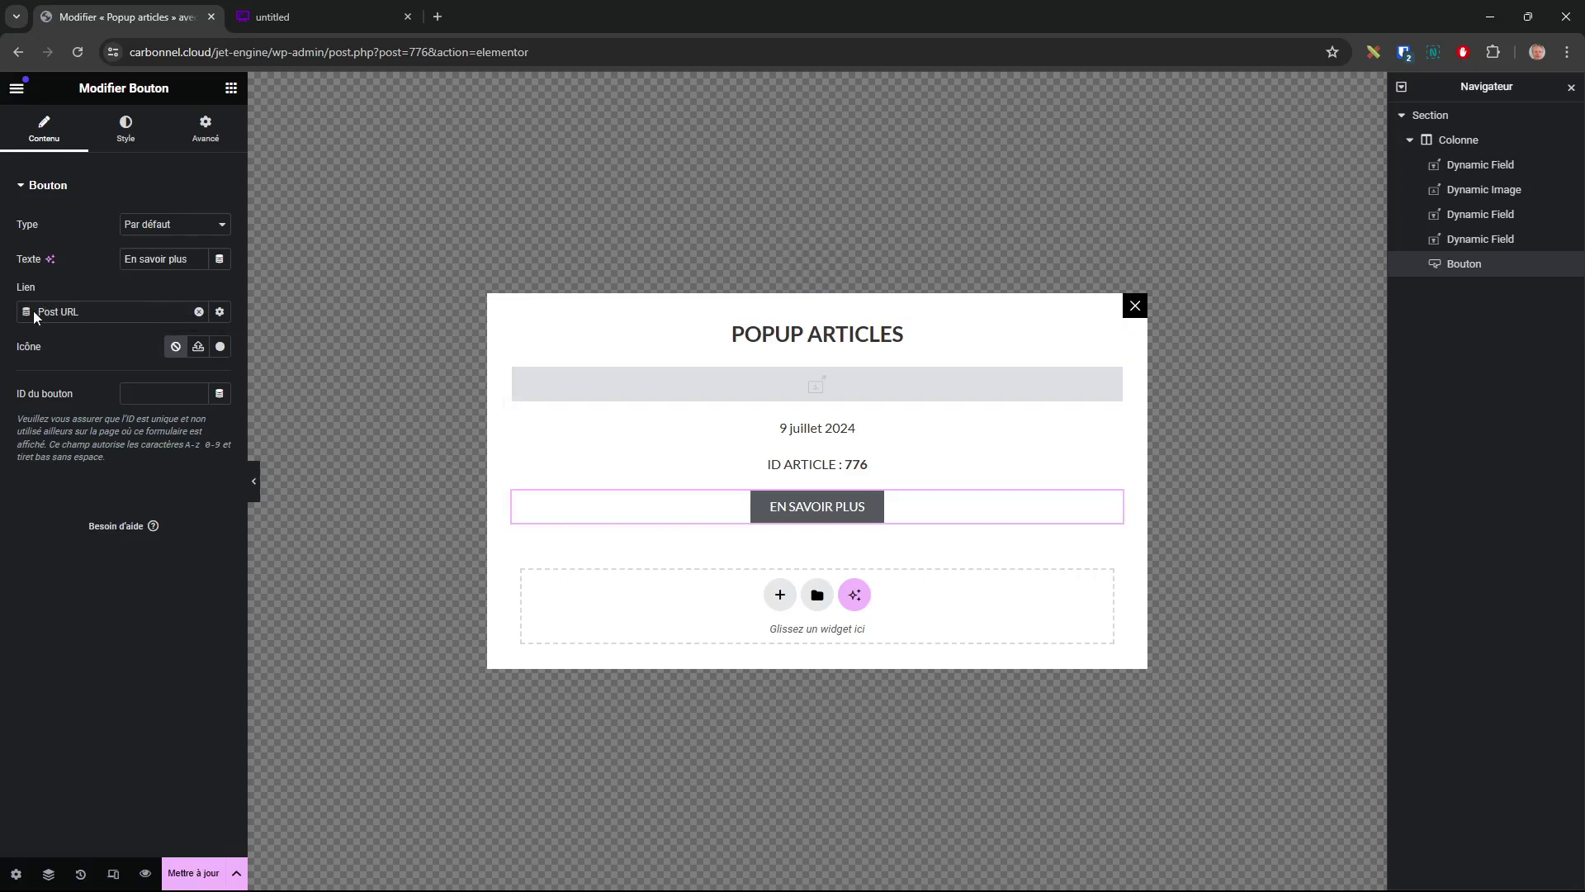
click(198, 312)
click(219, 313)
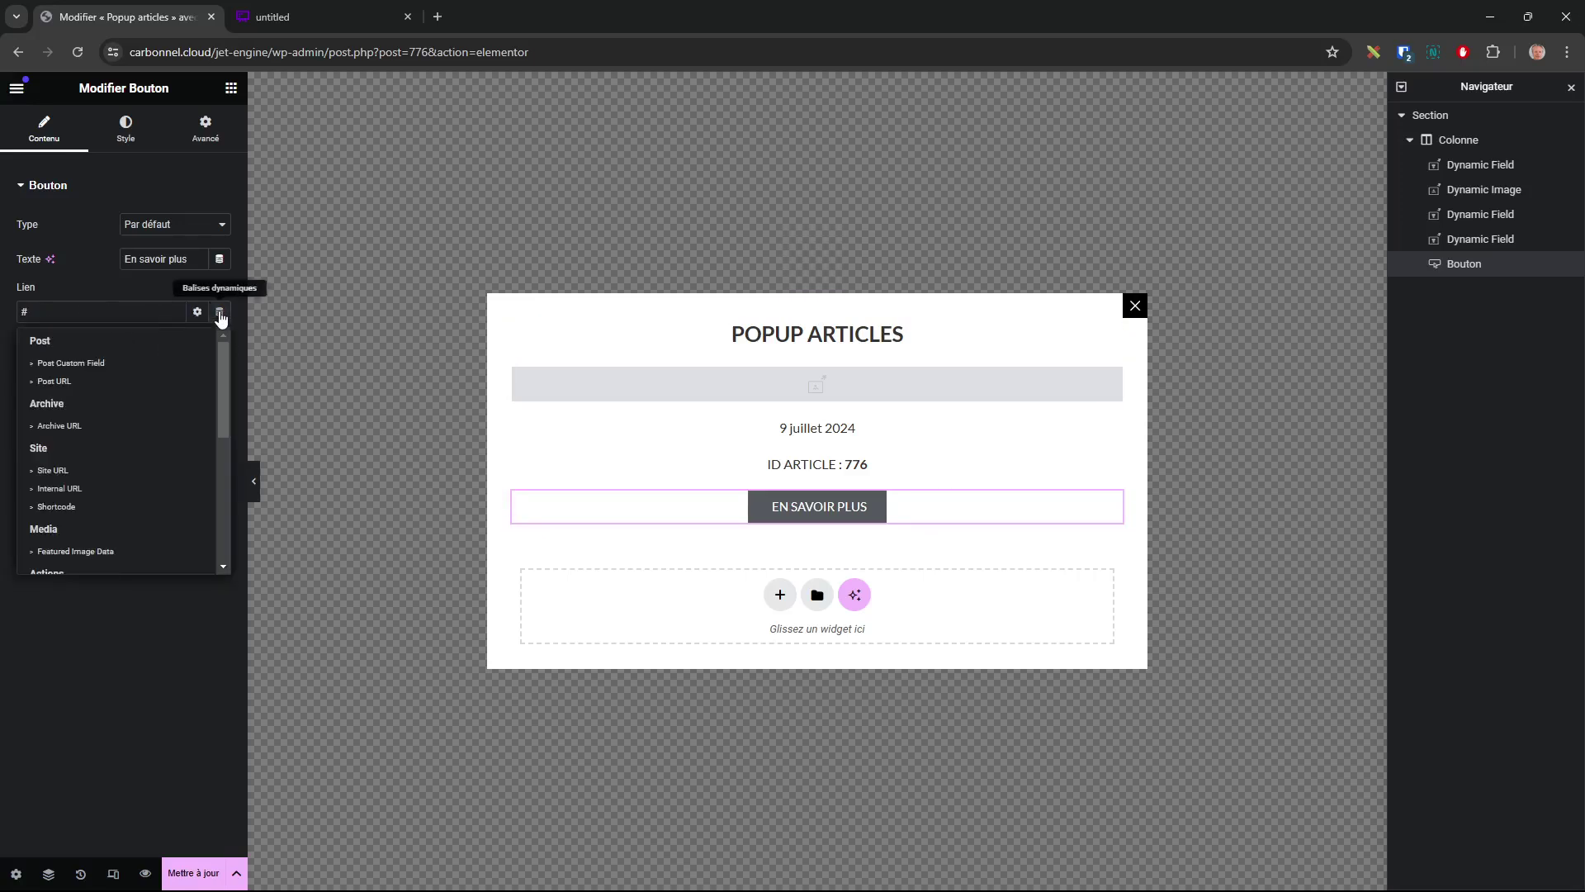
click(54, 382)
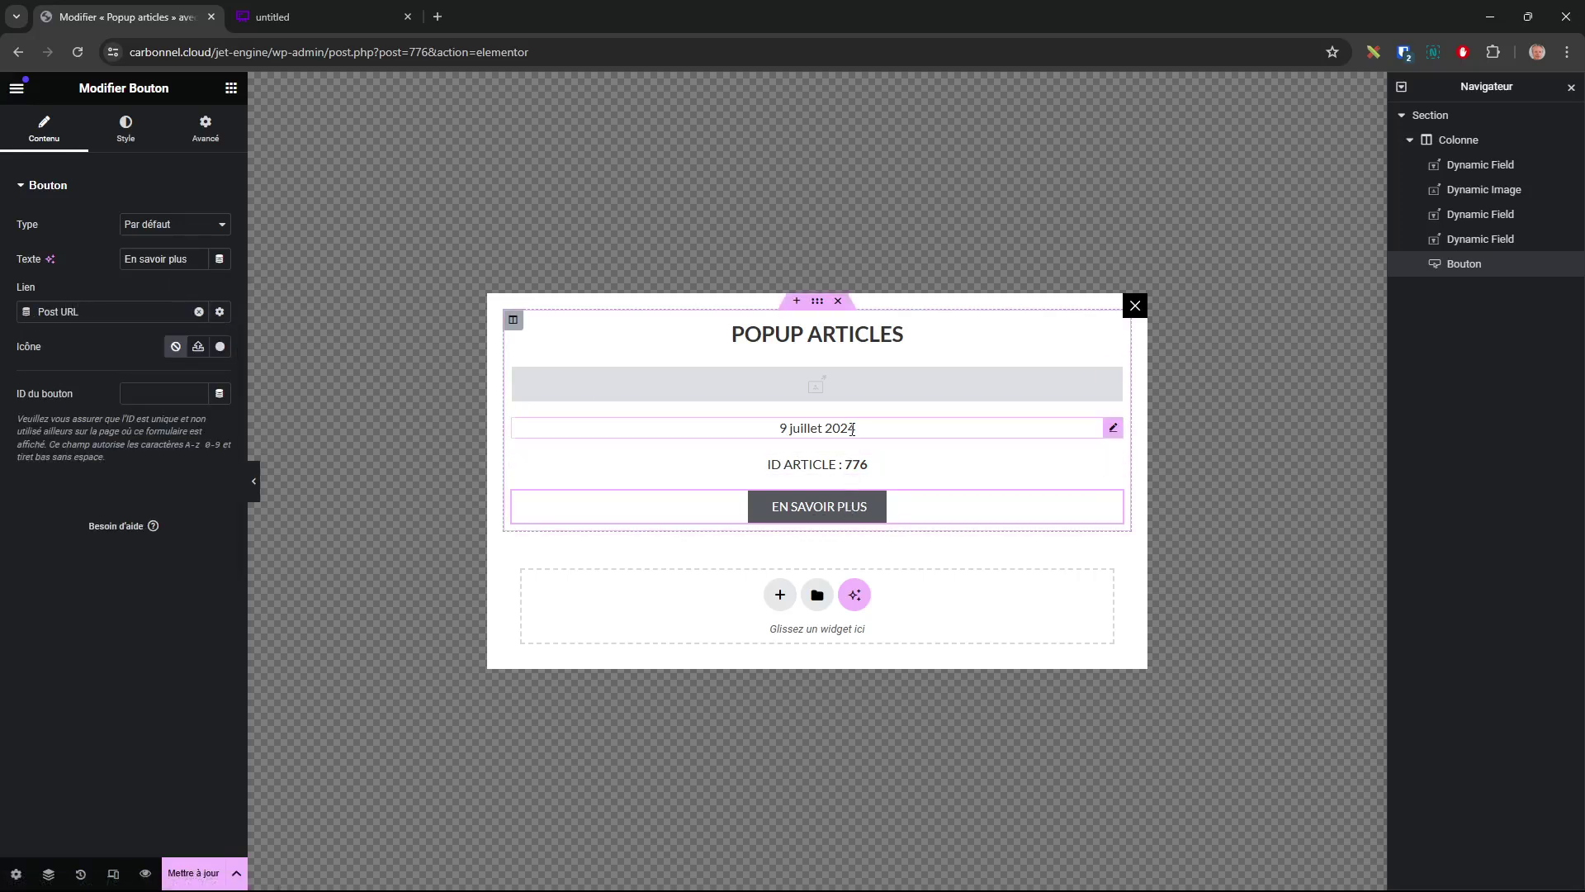
- Examine the Object Field choices of the popup's date Dynamic Field, keeping Date
click(813, 429)
click(157, 261)
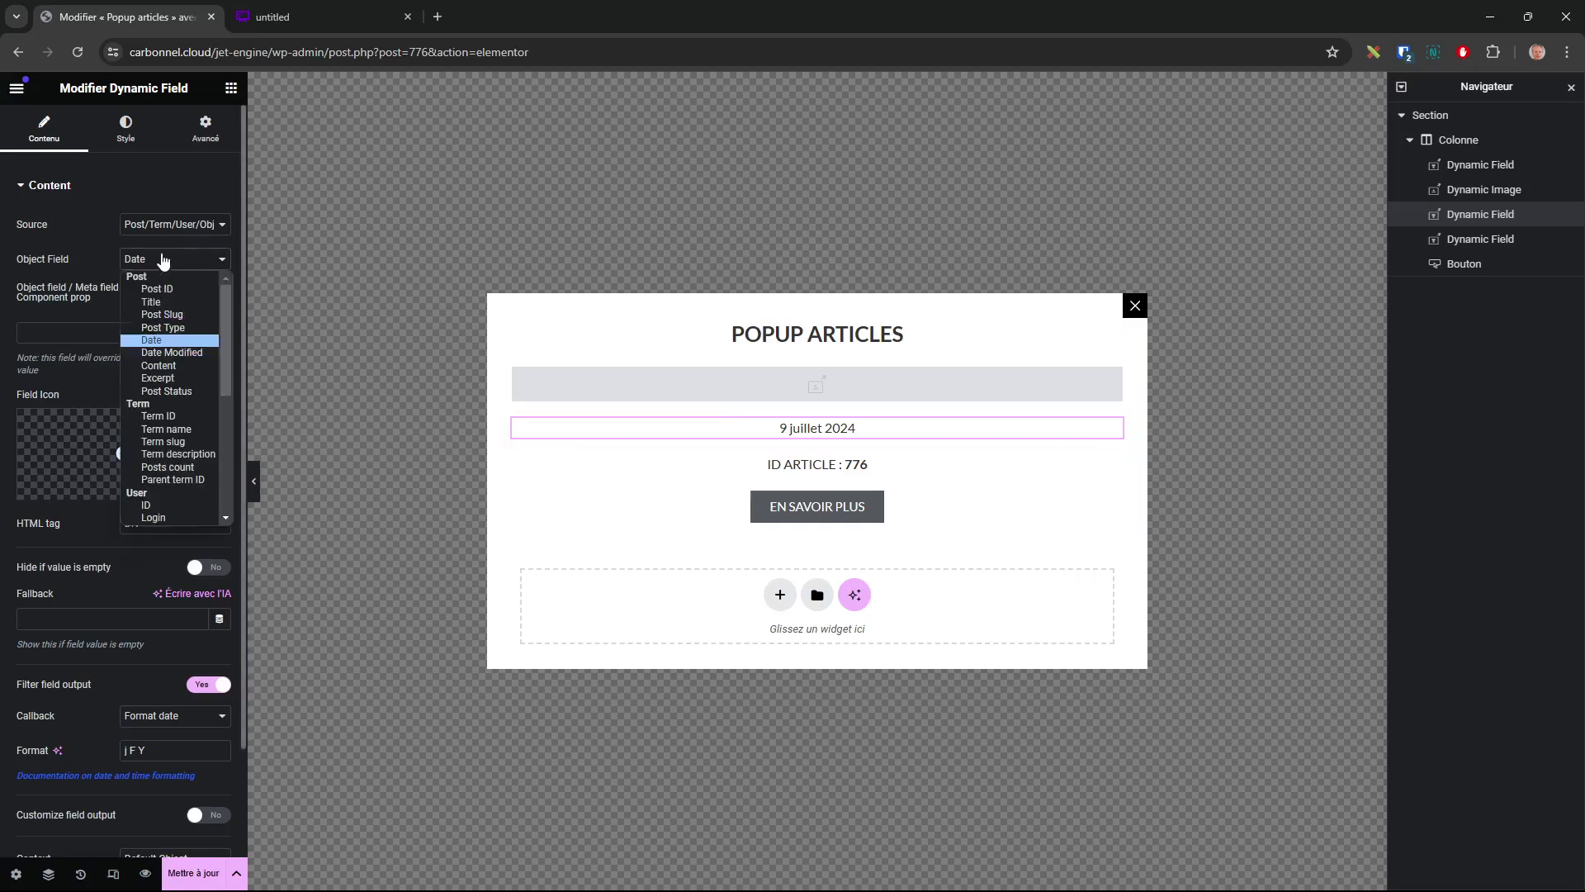
click(157, 340)
- Change the field format of the Post ID Dynamic Field to "N° ARTICLE : <b>%s</b>"
click(826, 465)
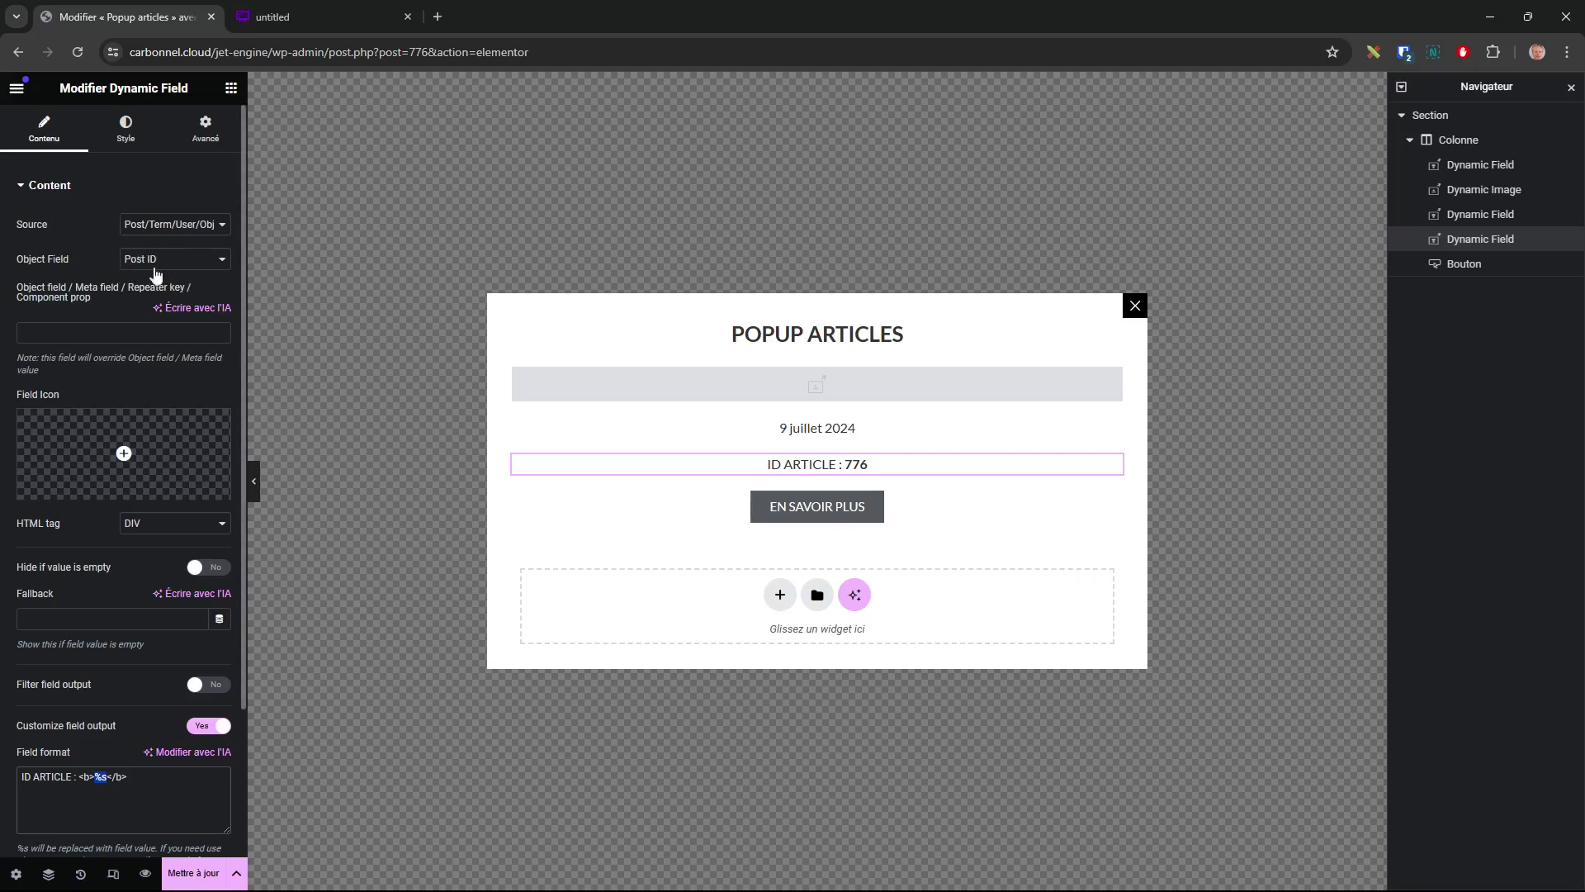
click(28, 777)
text(N°)
click(153, 771)
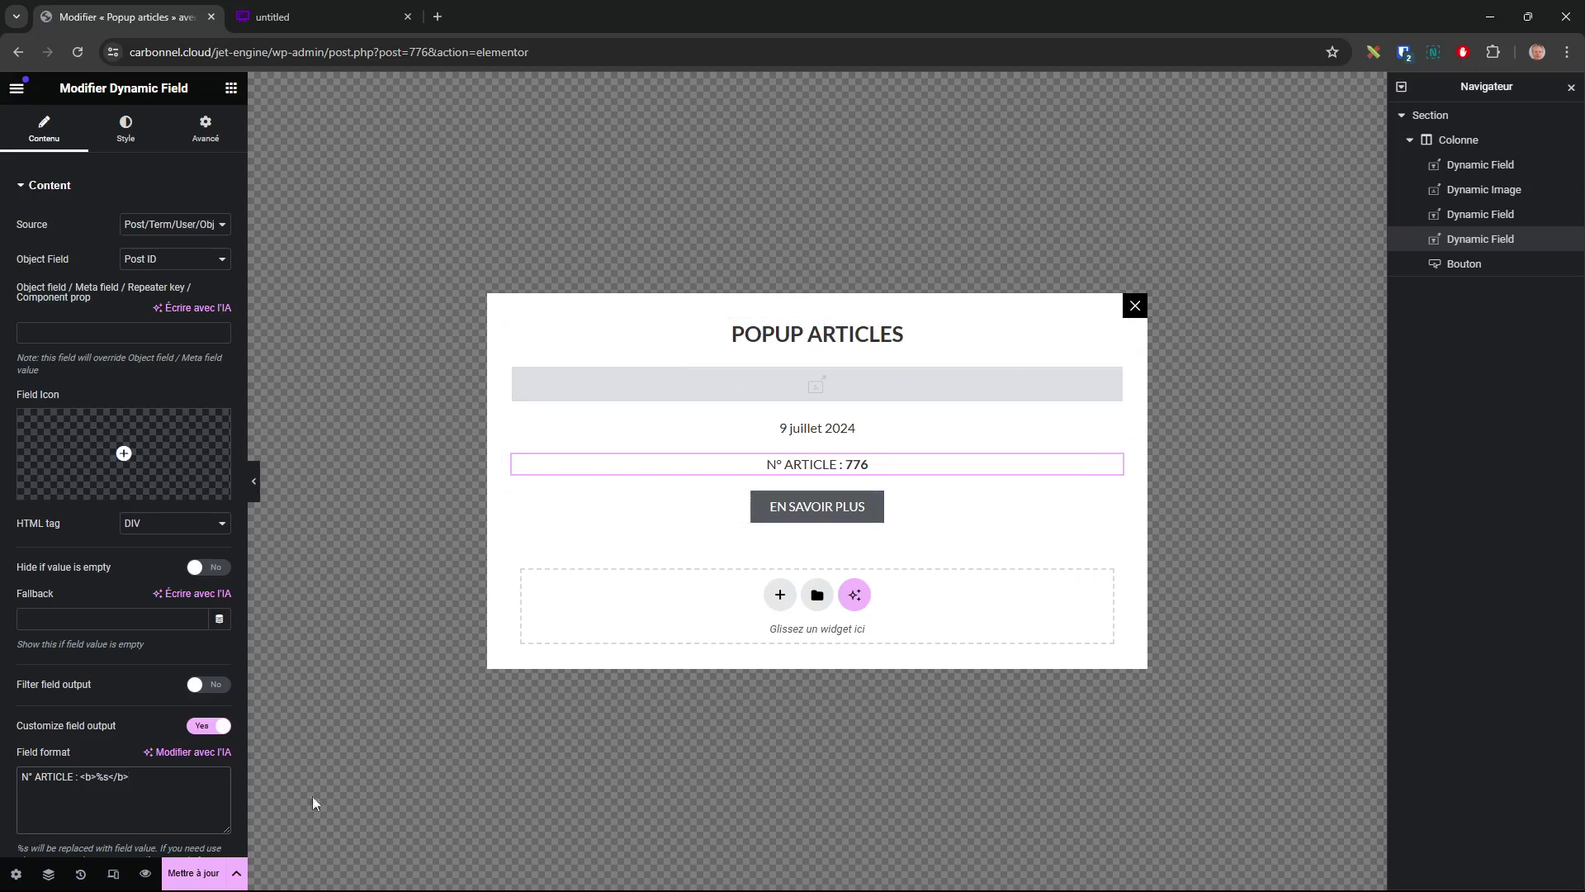
- Save the popup and open the Listing articles listing item from JetEngine's Listings/Components for editing in Elementor
click(193, 872)
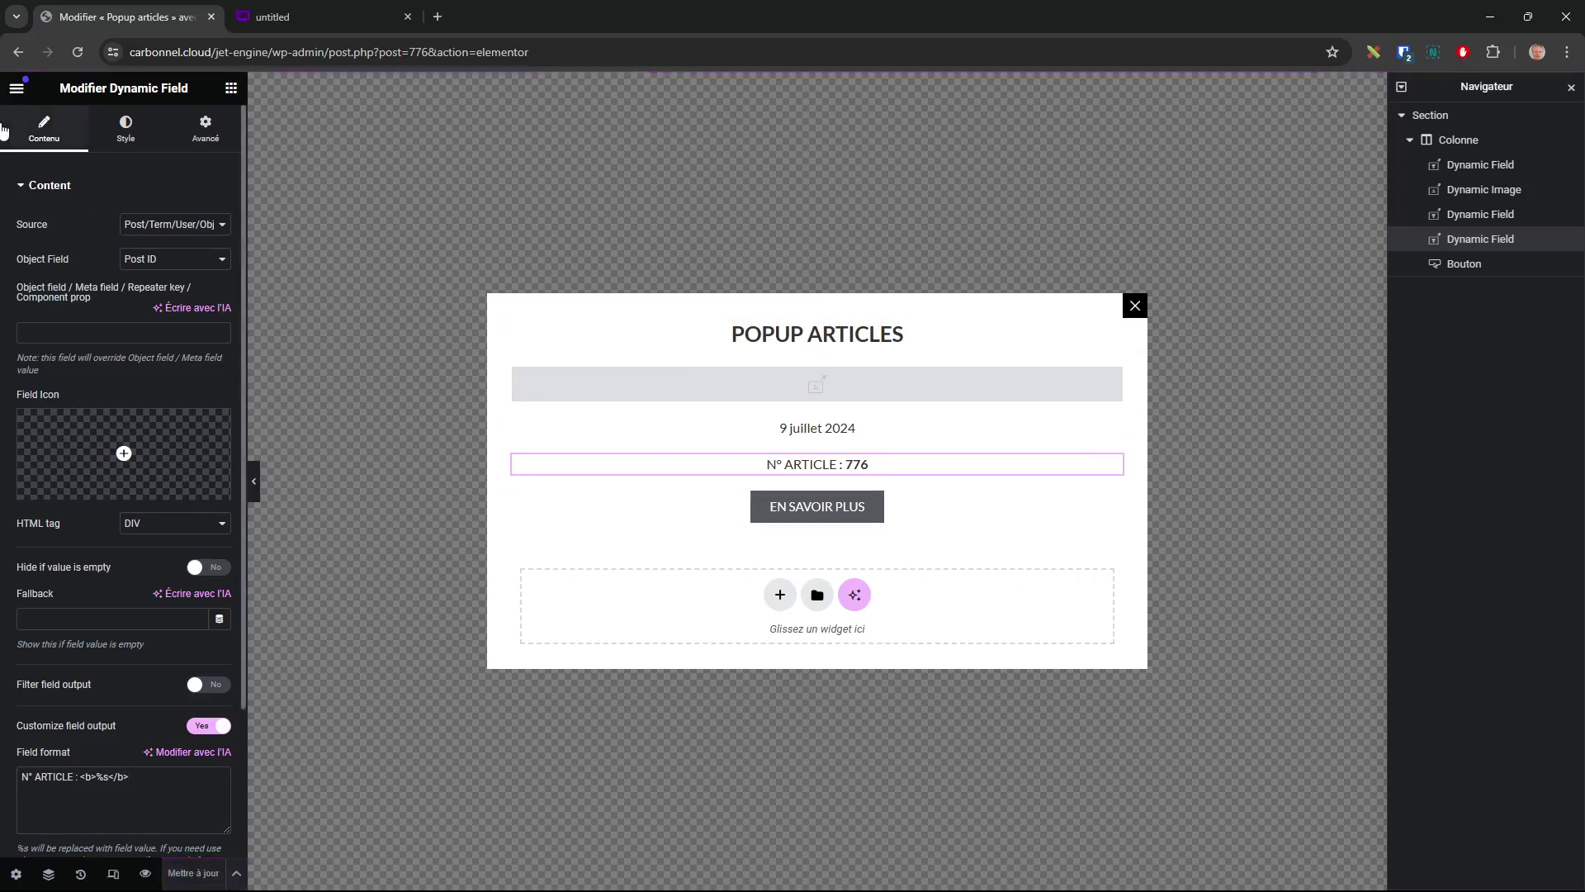
click(16, 87)
click(78, 448)
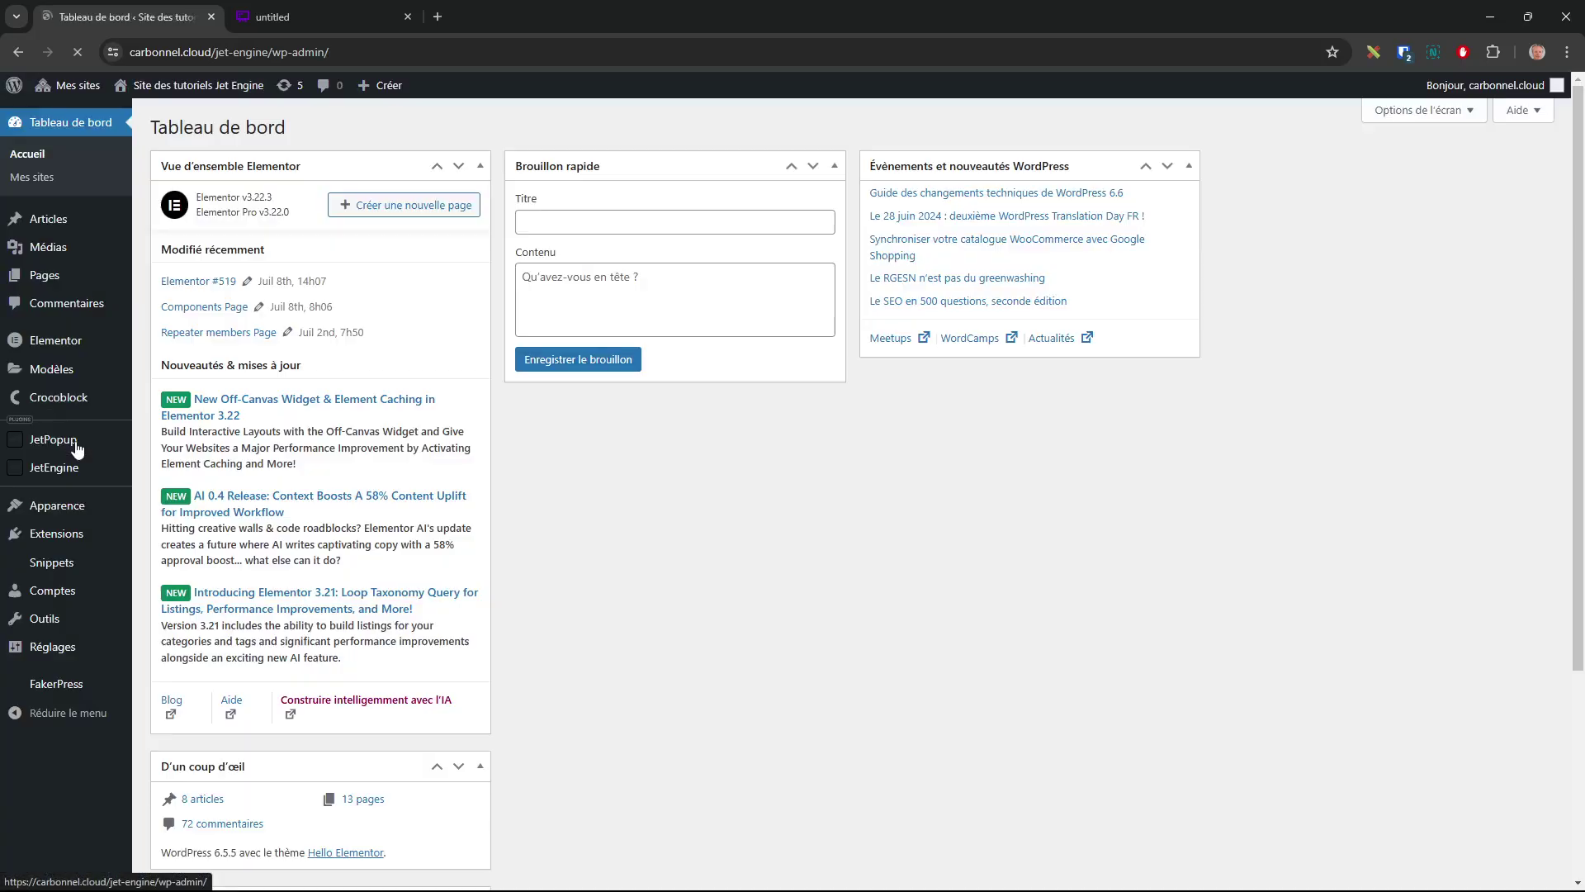
mouse_move(54, 272)
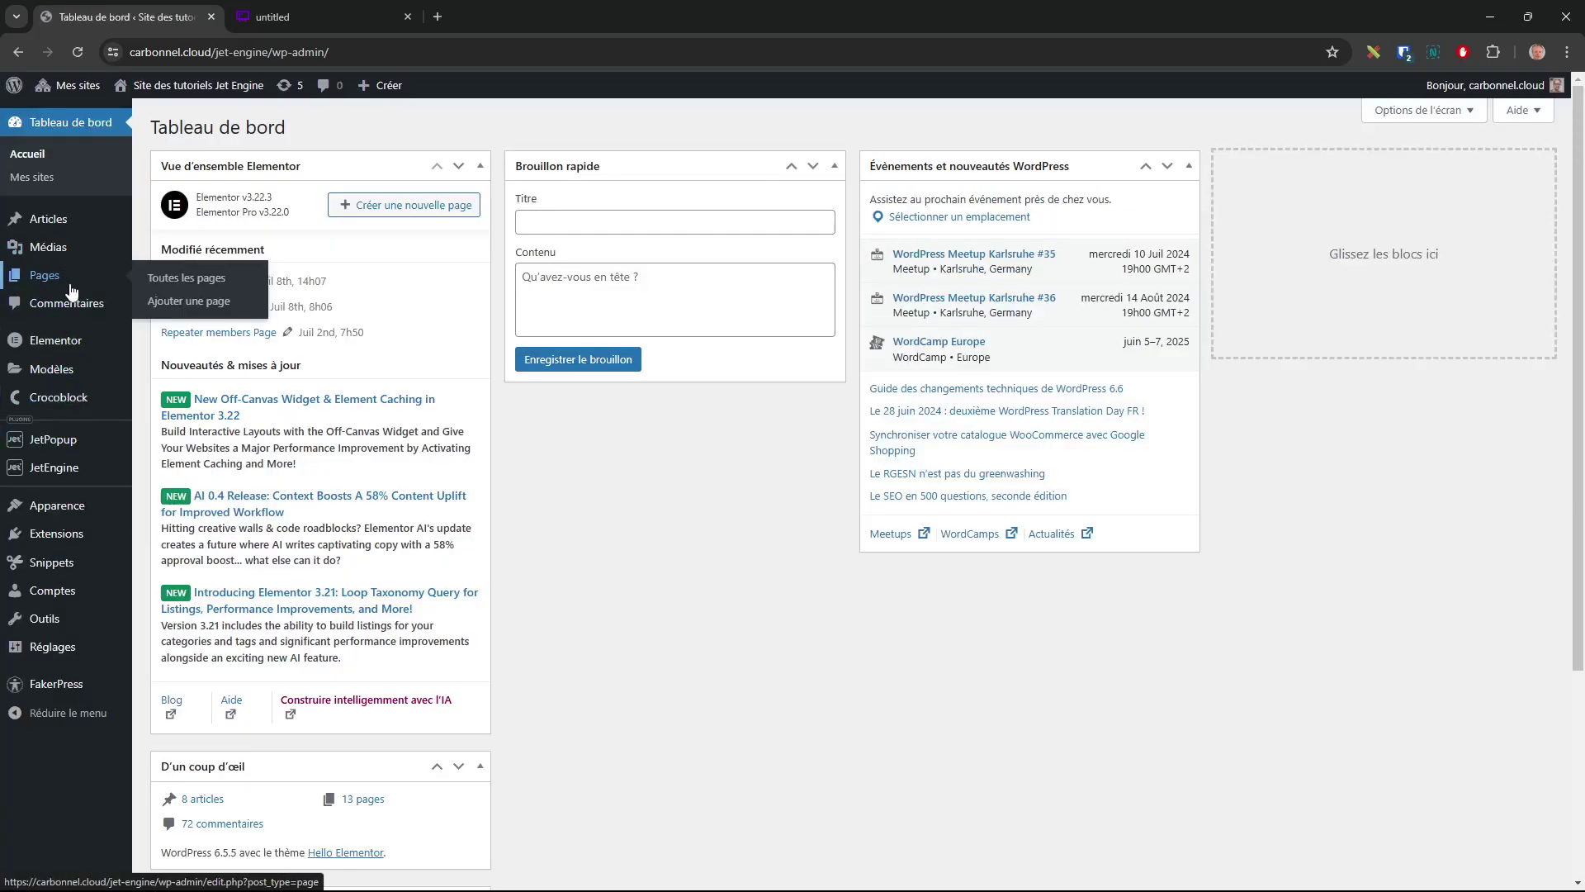
mouse_move(60, 643)
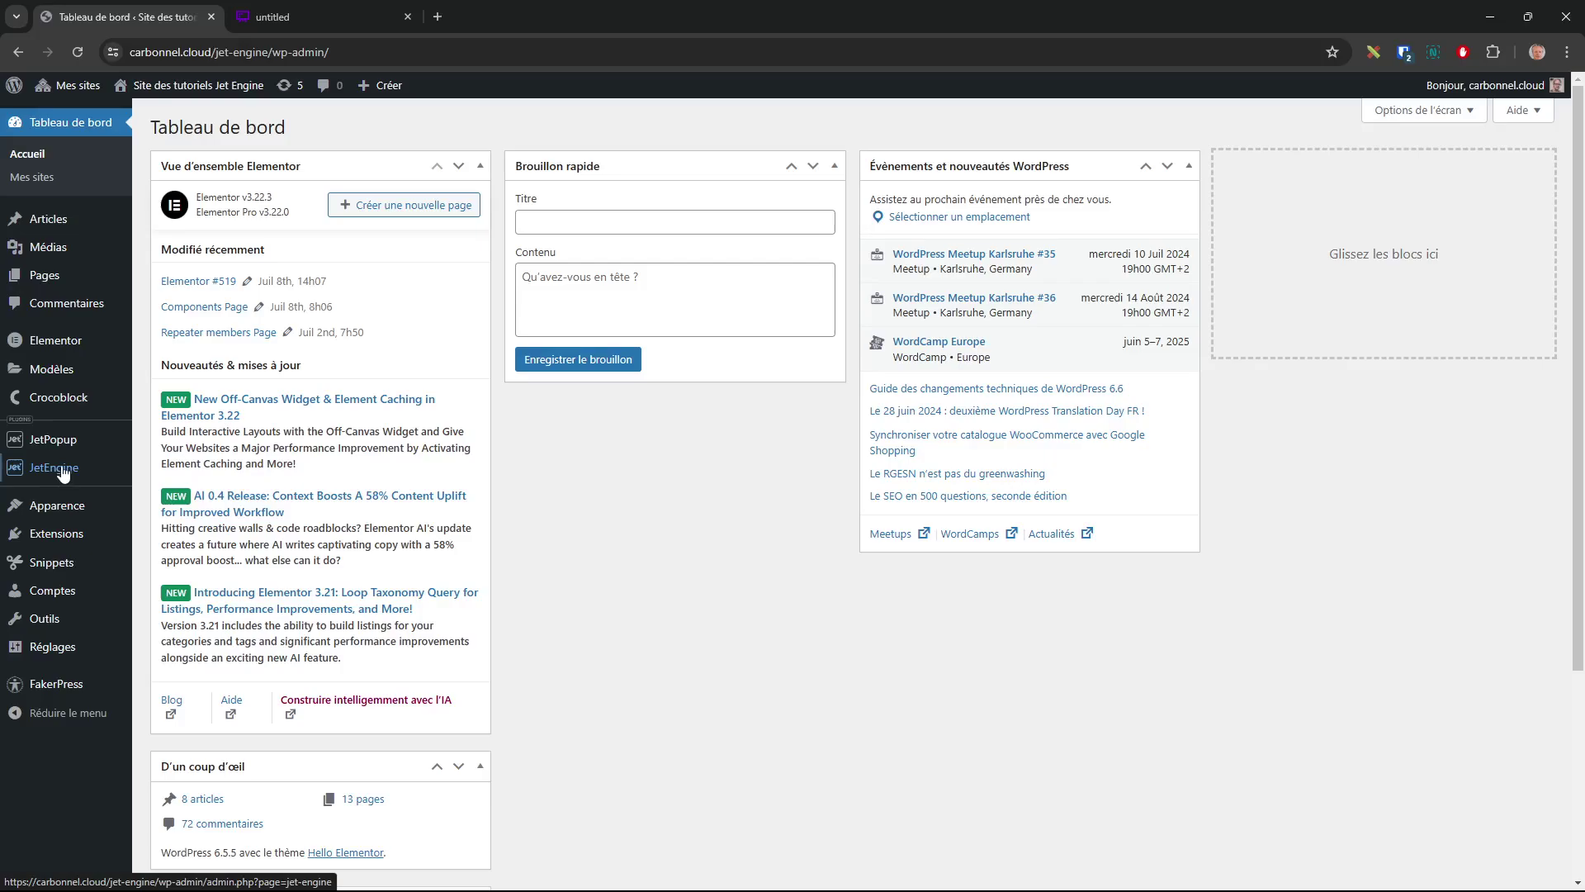
mouse_move(63, 472)
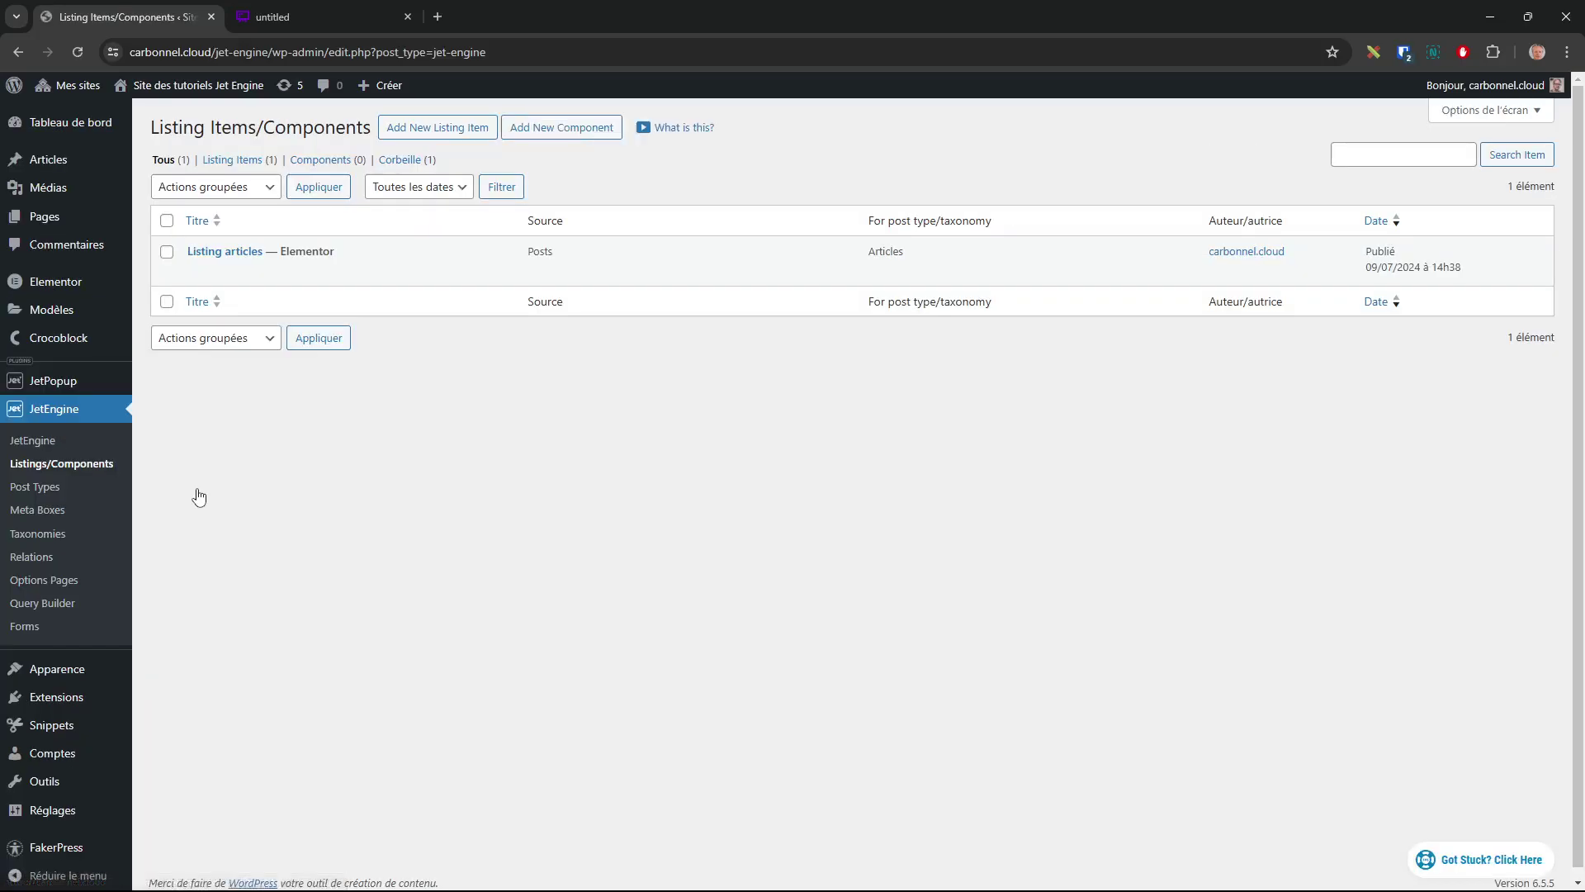
click(443, 272)
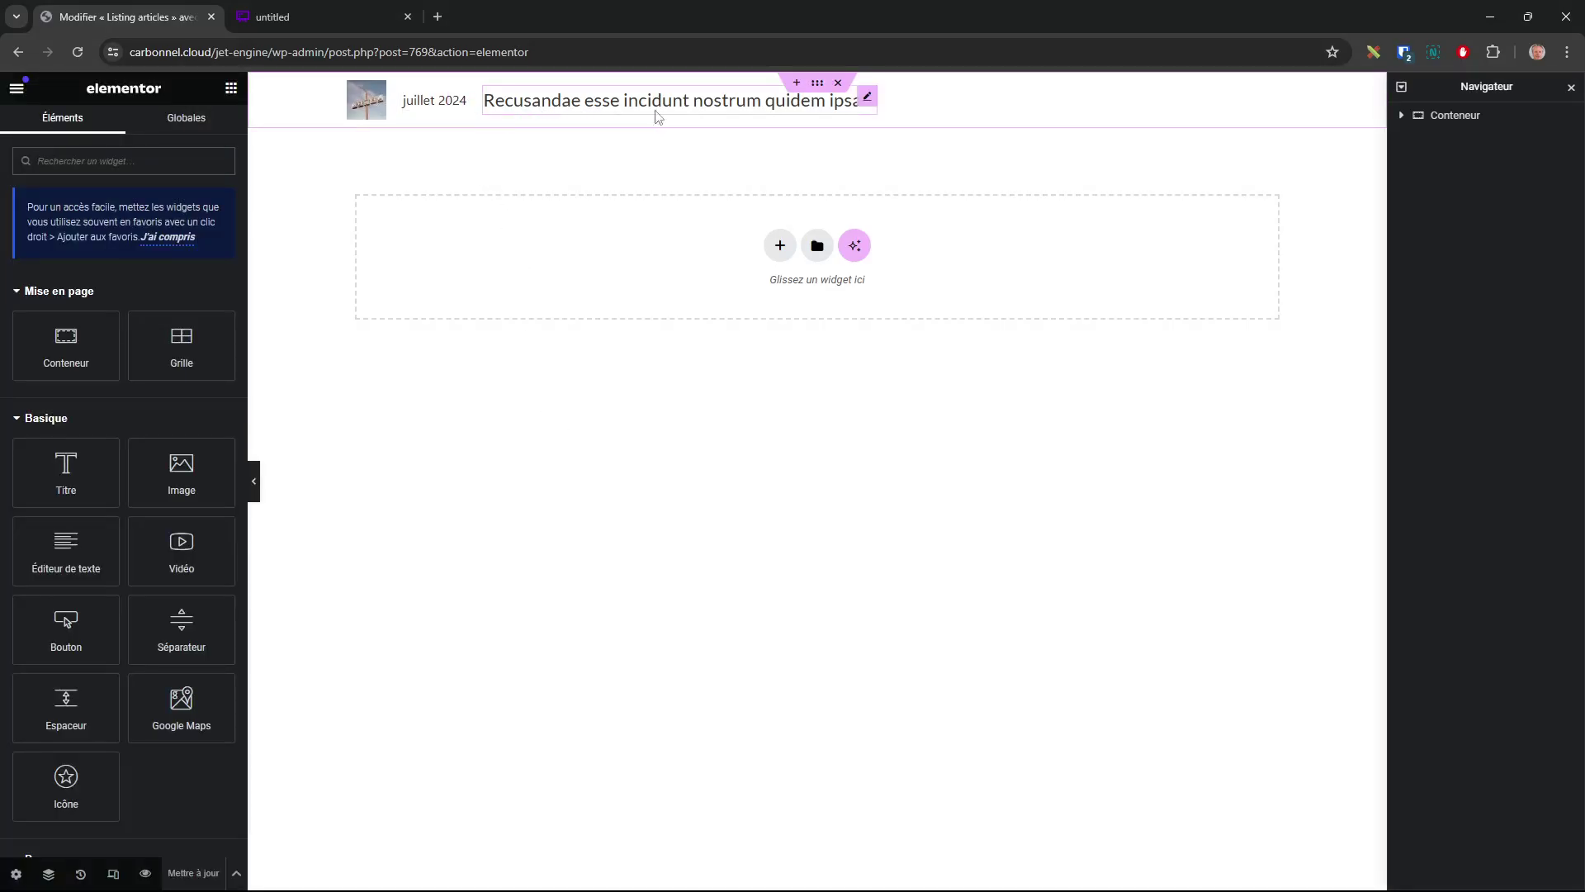
- Open the JetPopup settings of the article title Dynamic Field in the listing item
click(723, 113)
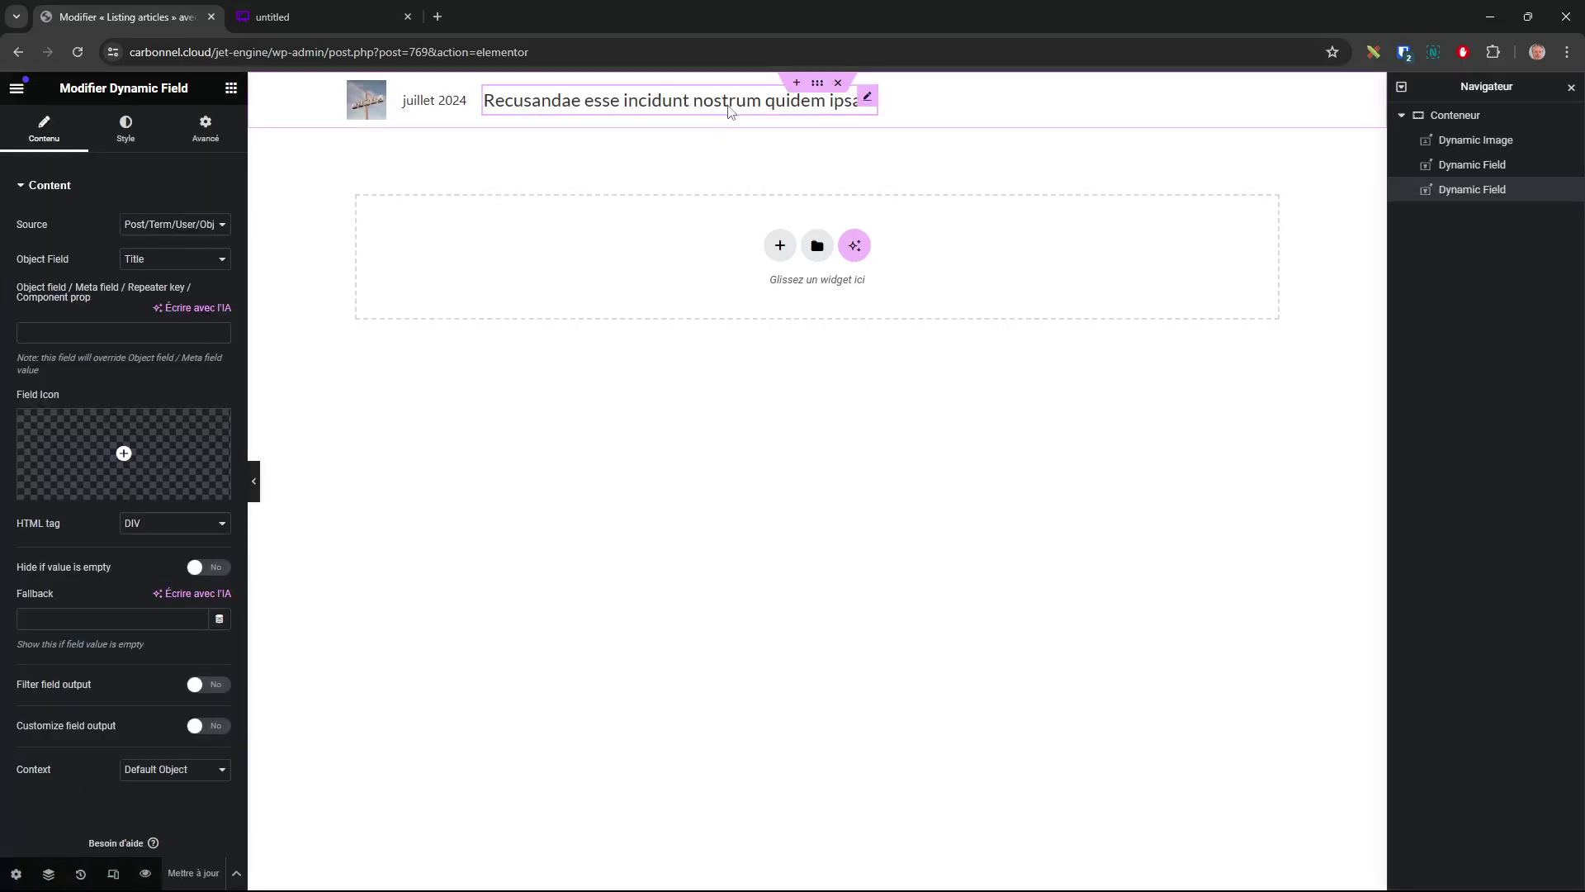
click(205, 128)
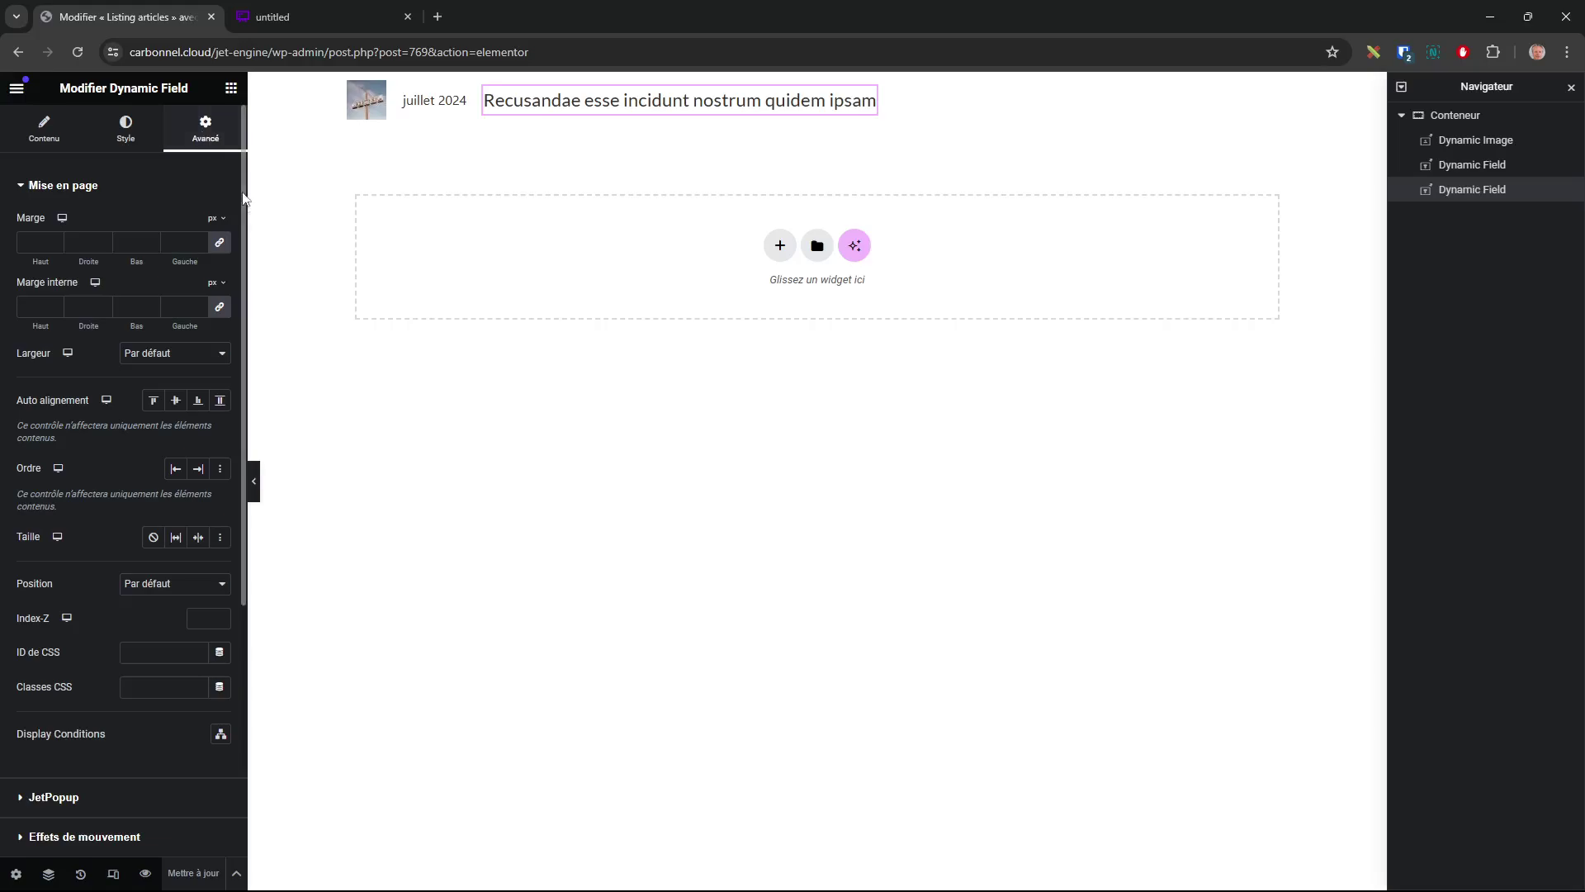
scroll(151, 469, down, 3)
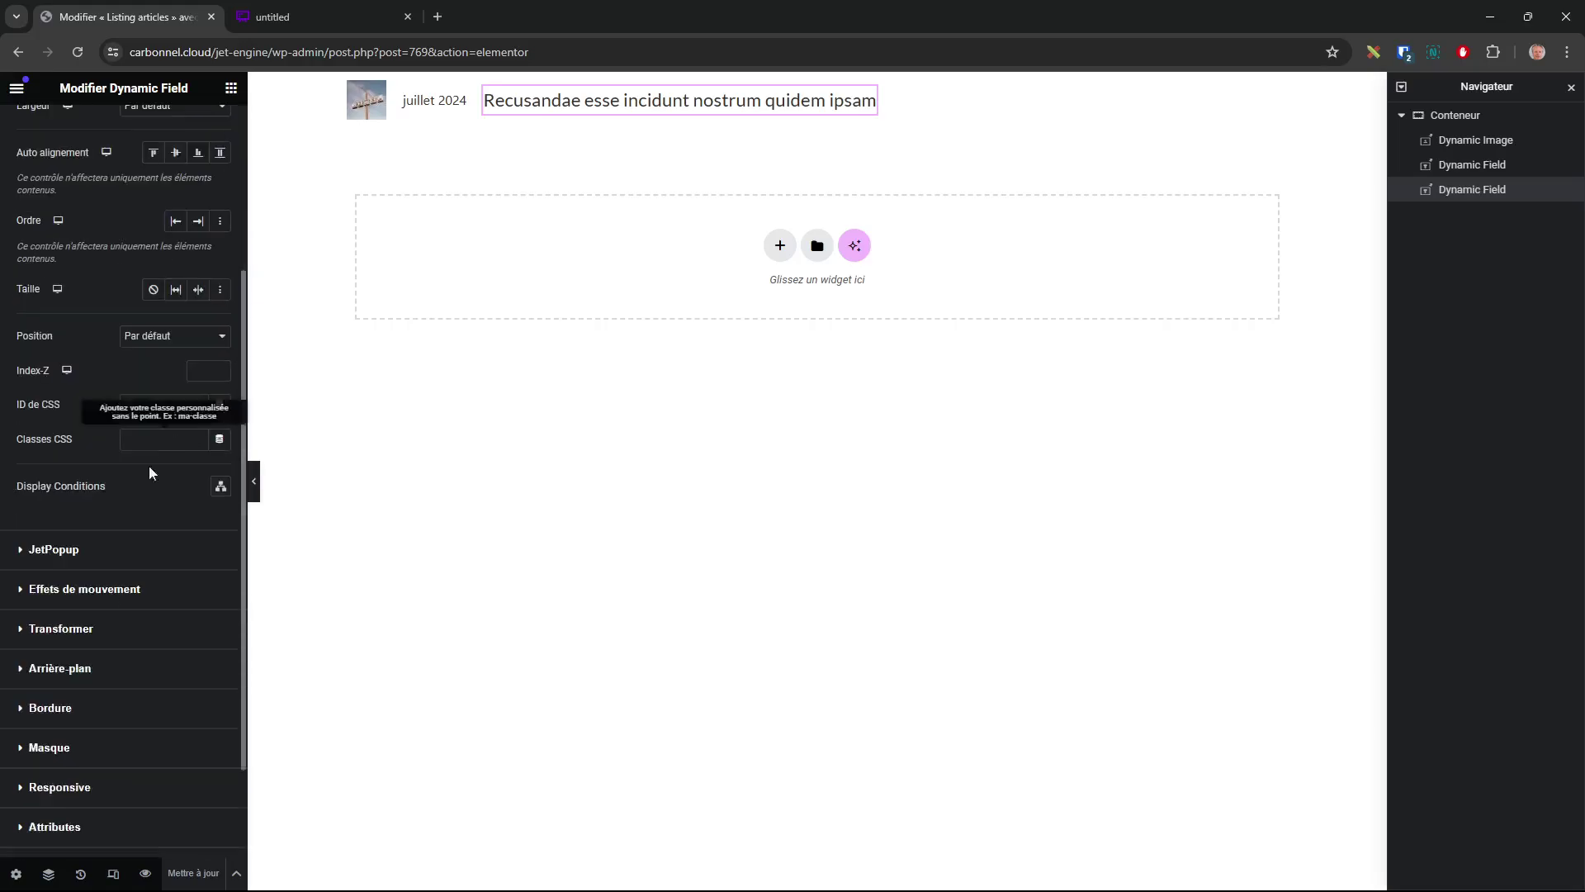
click(24, 556)
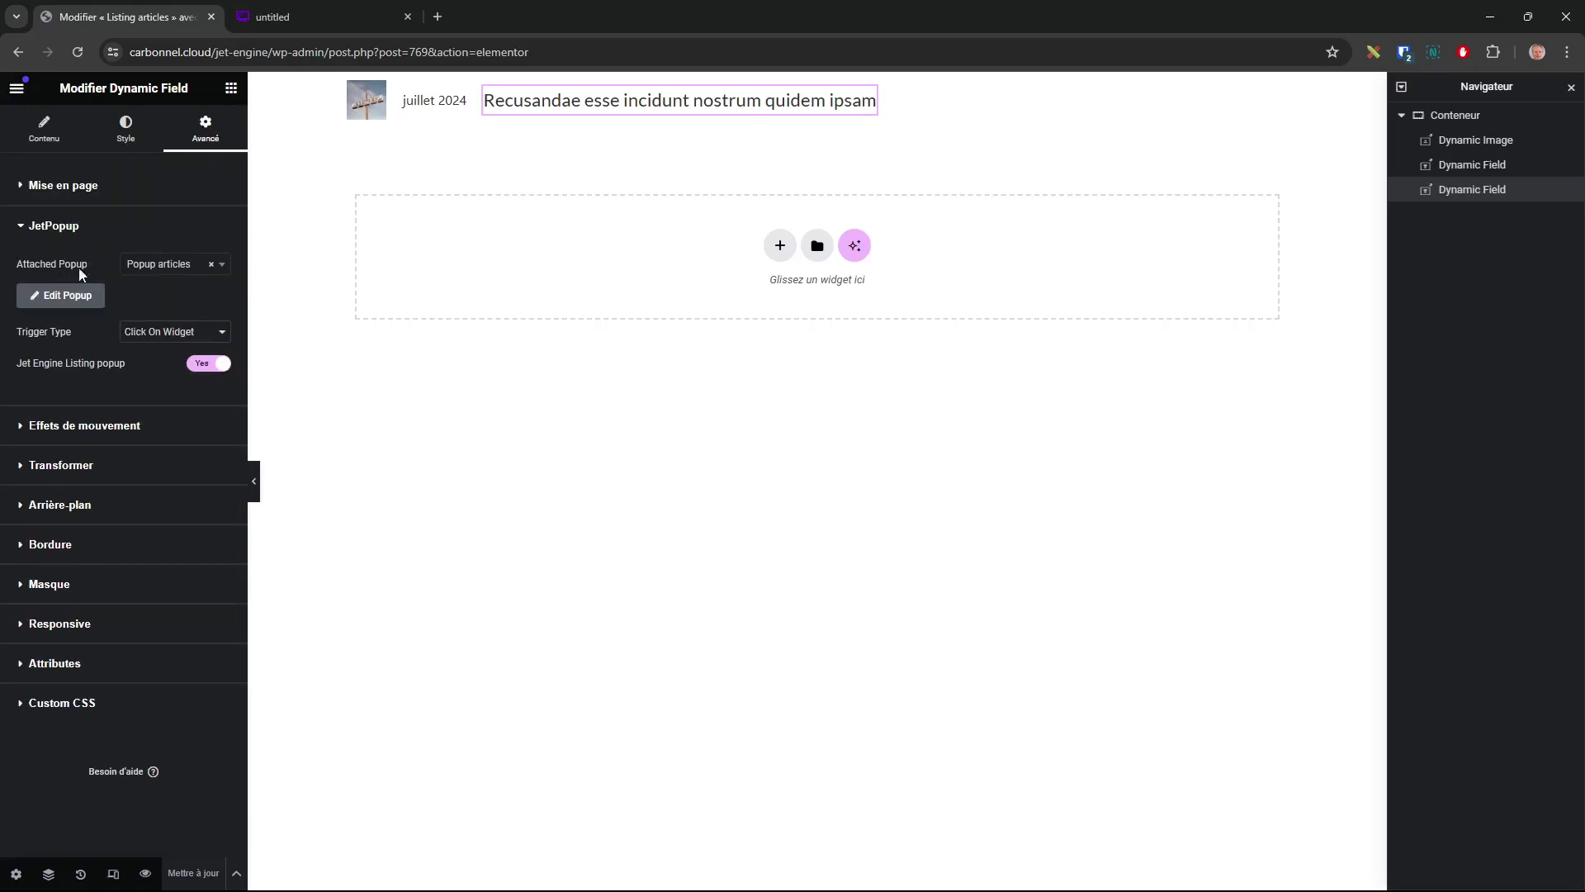
- Clear the title field's attached popup, turn off Jet Engine Listing popup and set the trigger type to None
click(211, 264)
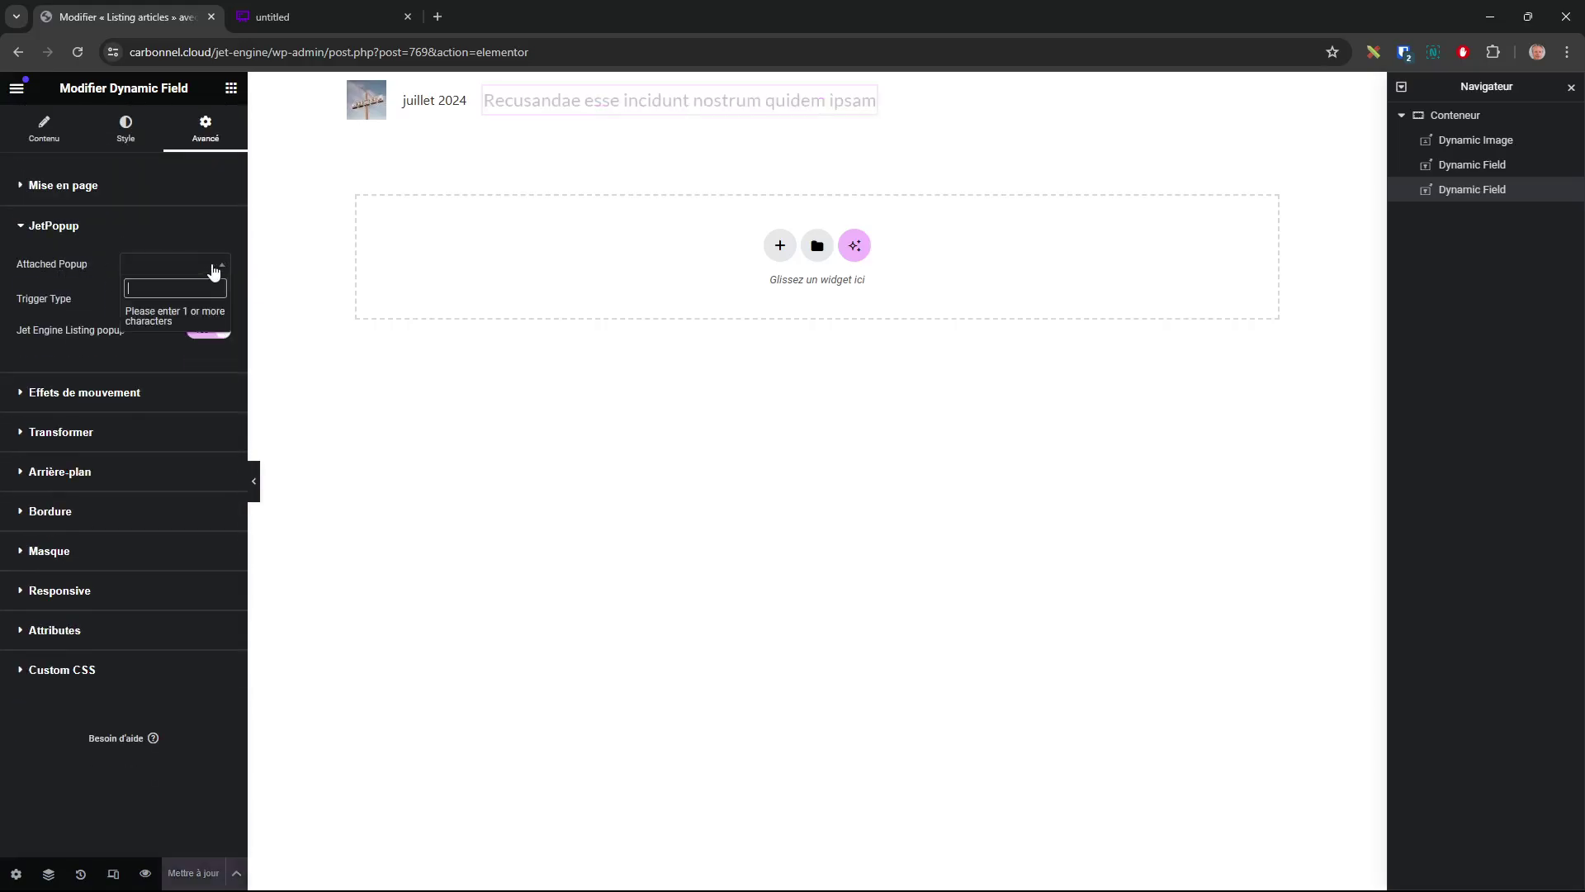
click(182, 379)
click(204, 332)
click(201, 301)
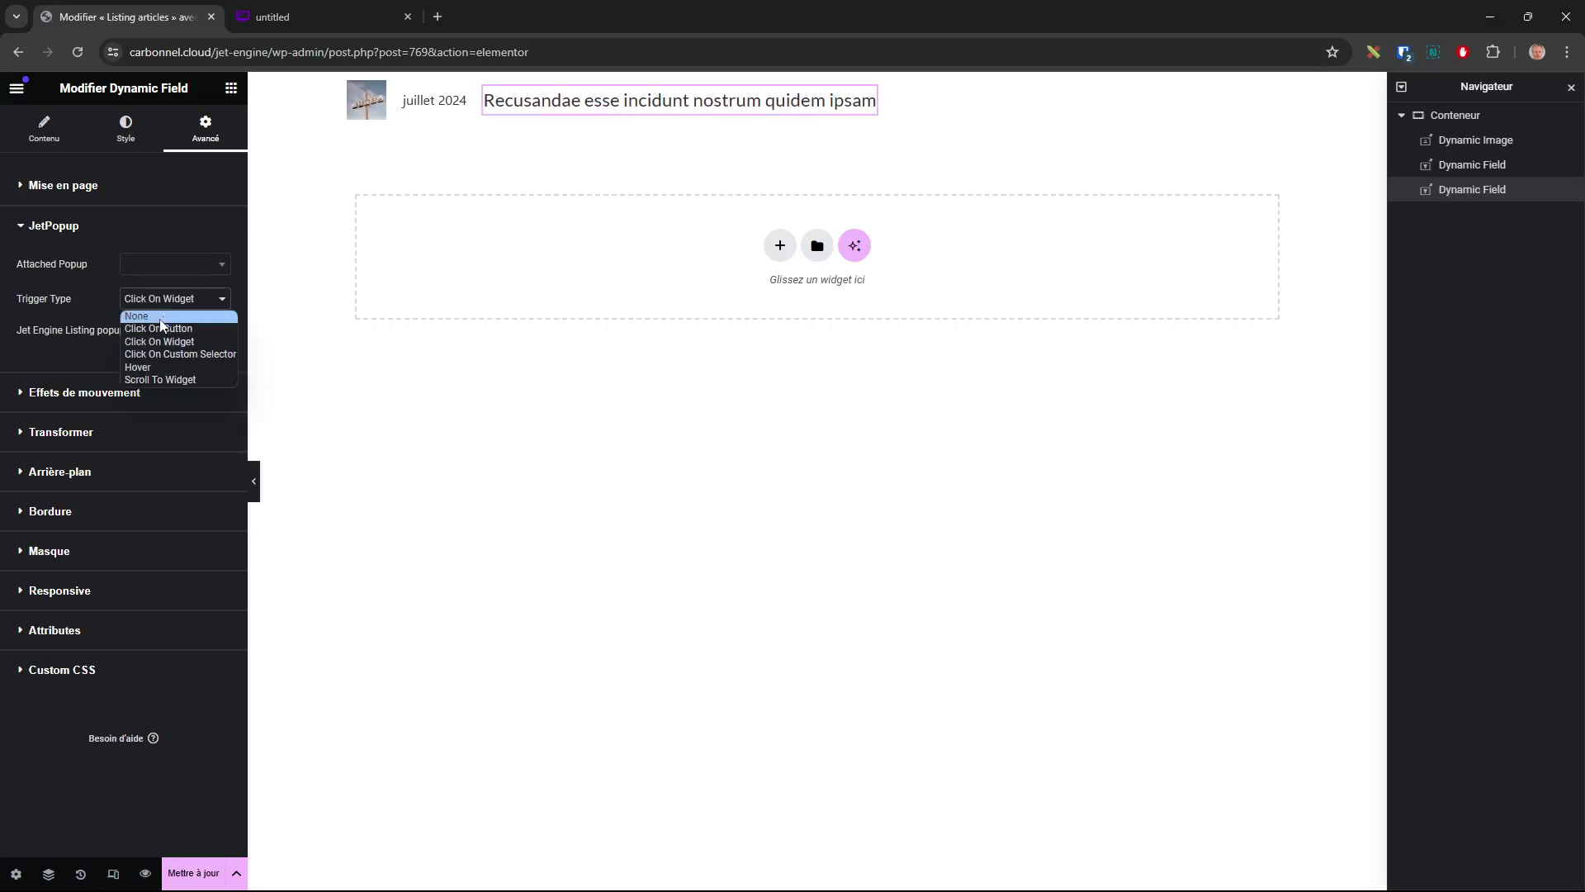
click(161, 318)
- Attach Popup articles to the title field with the Click On Widget trigger, enable Jet Engine Listing popup and save the listing item
click(173, 264)
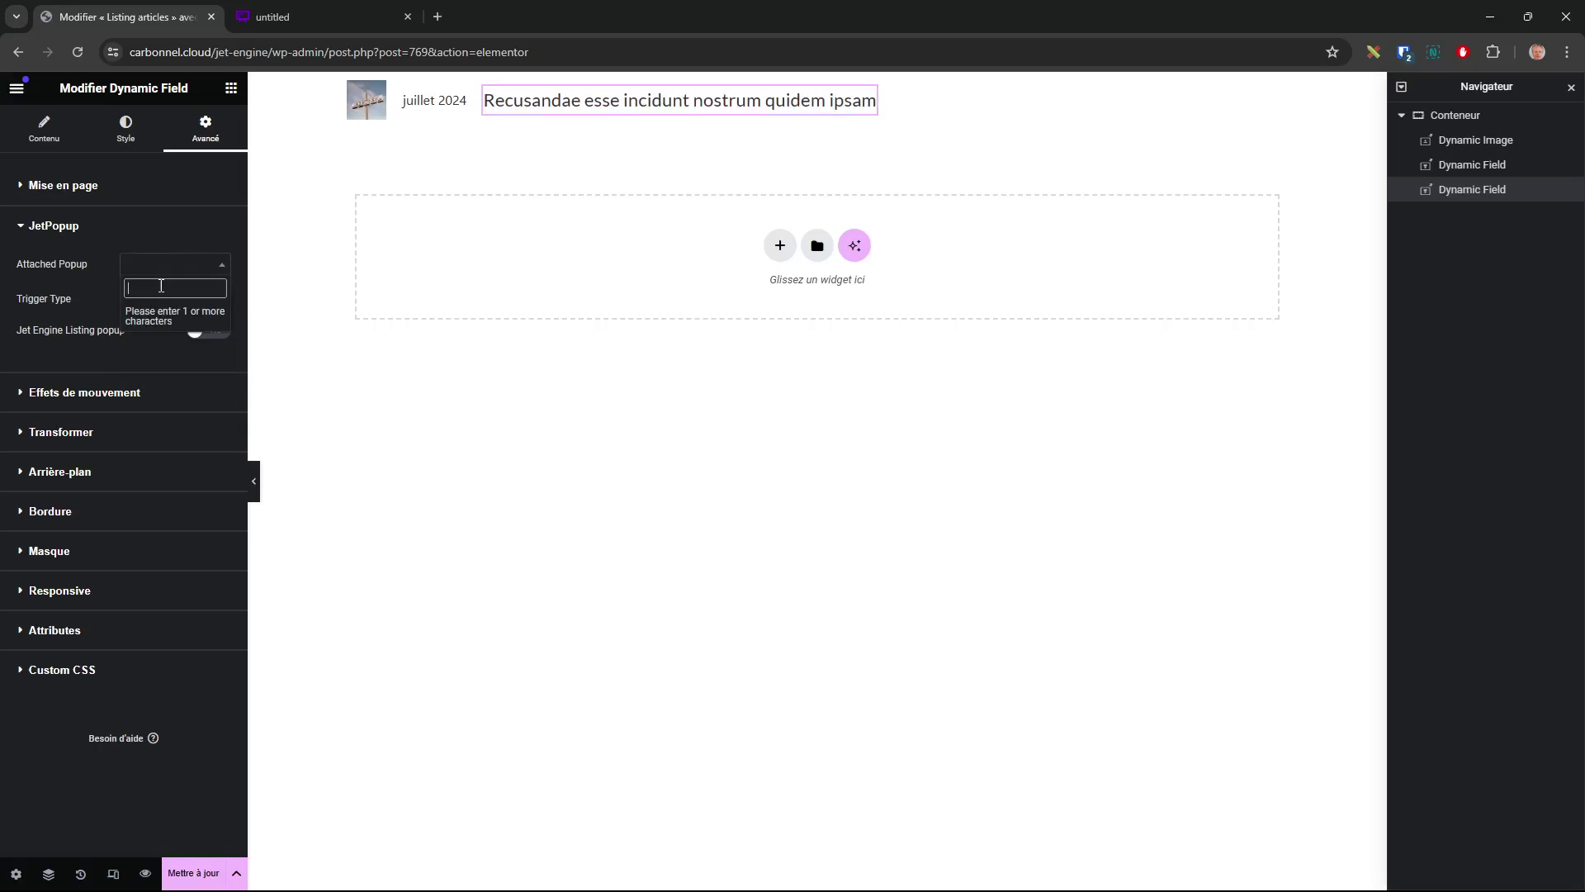
text(ar)
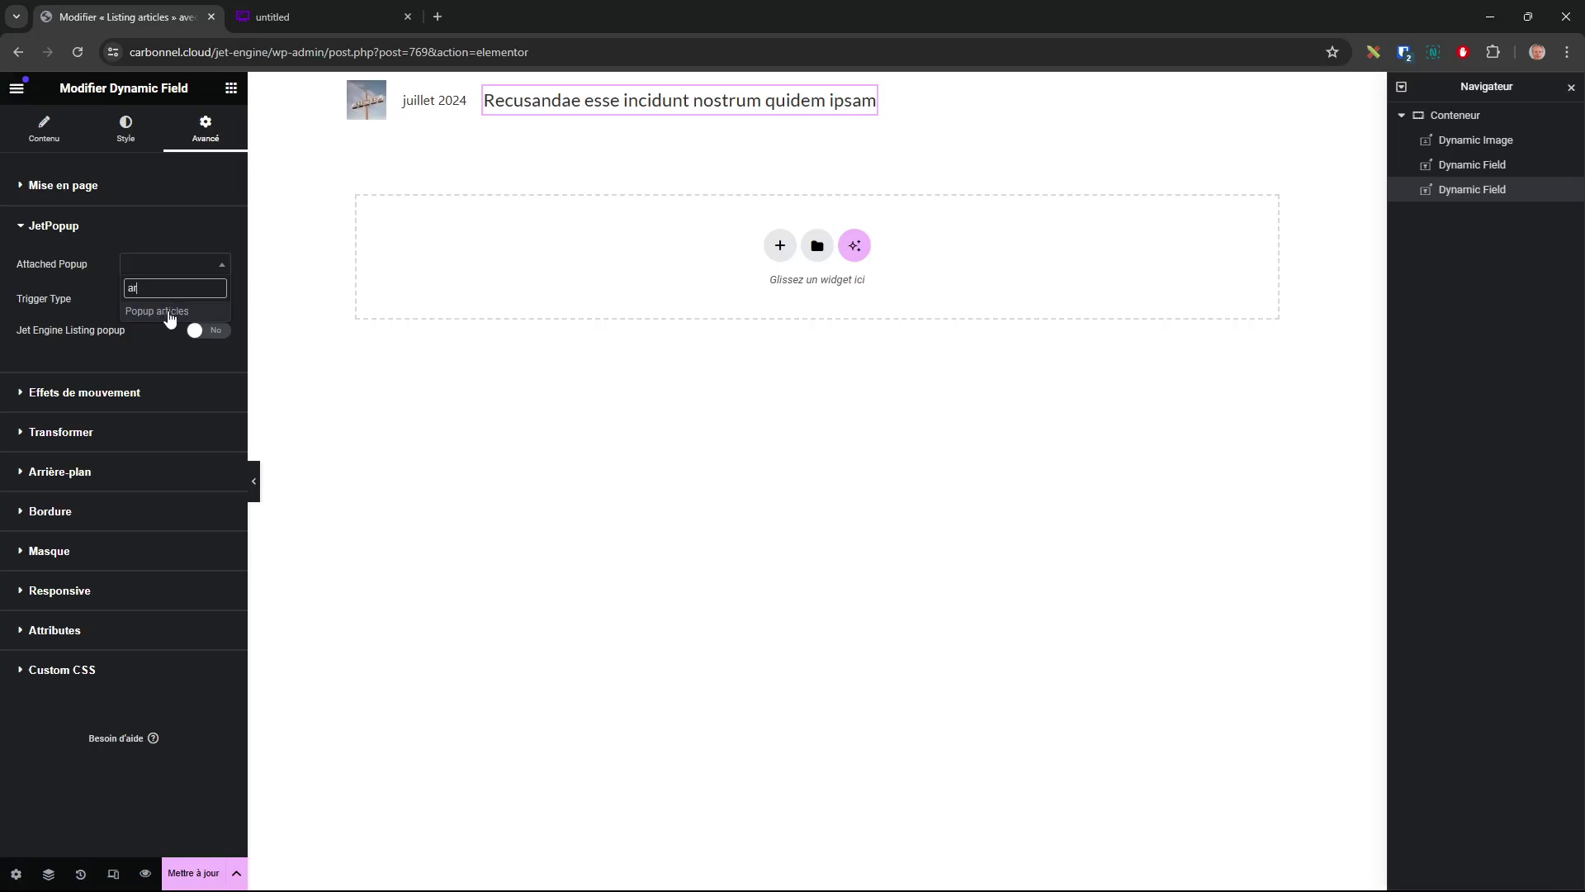
click(170, 311)
click(177, 338)
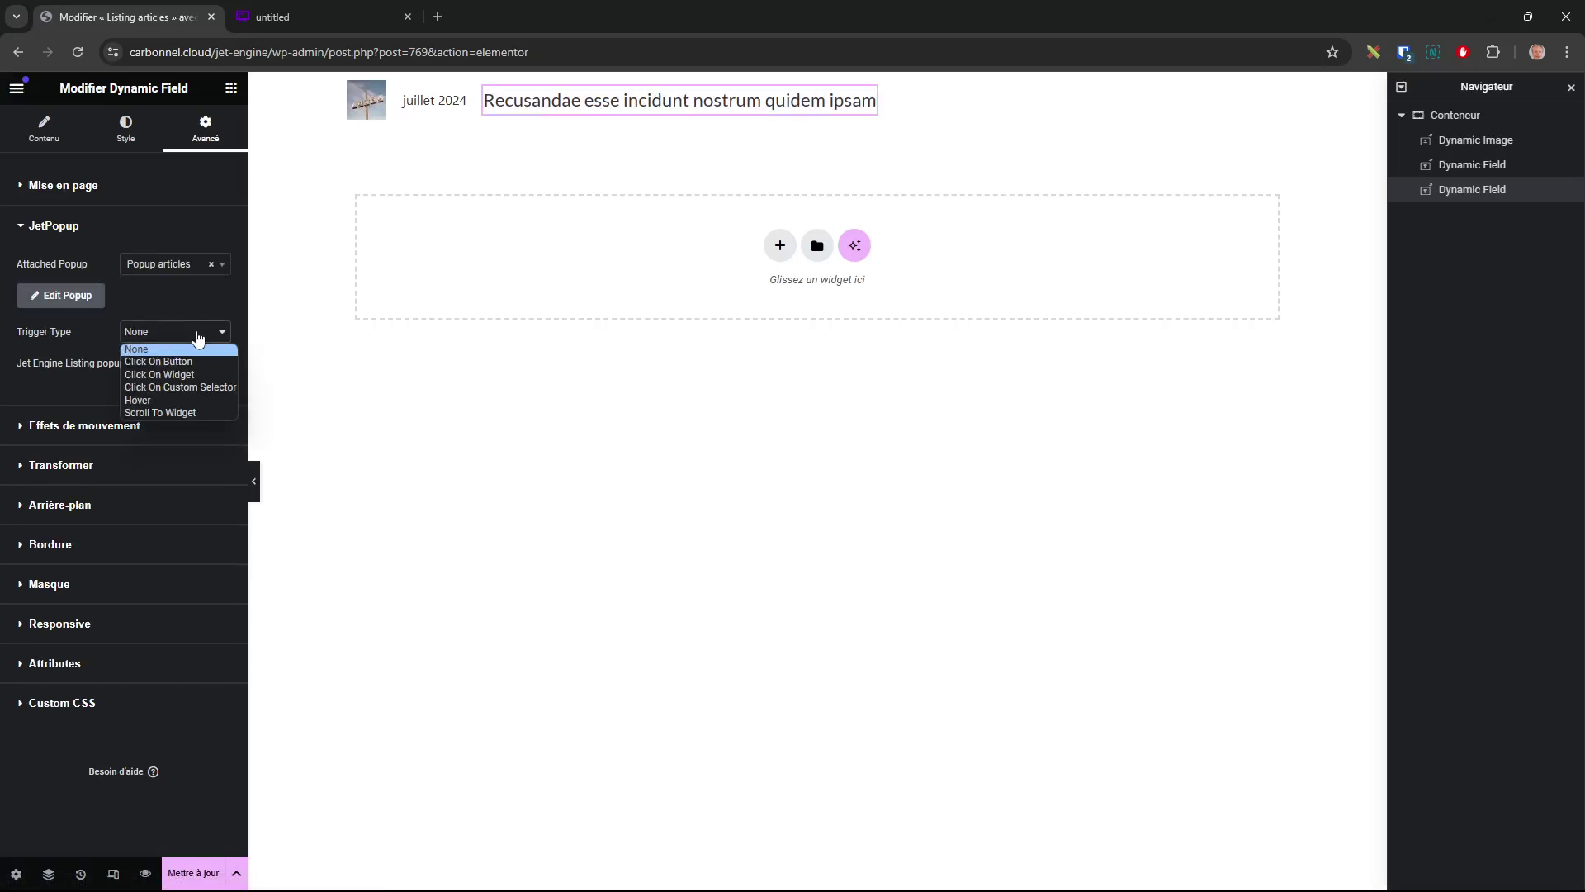
click(202, 373)
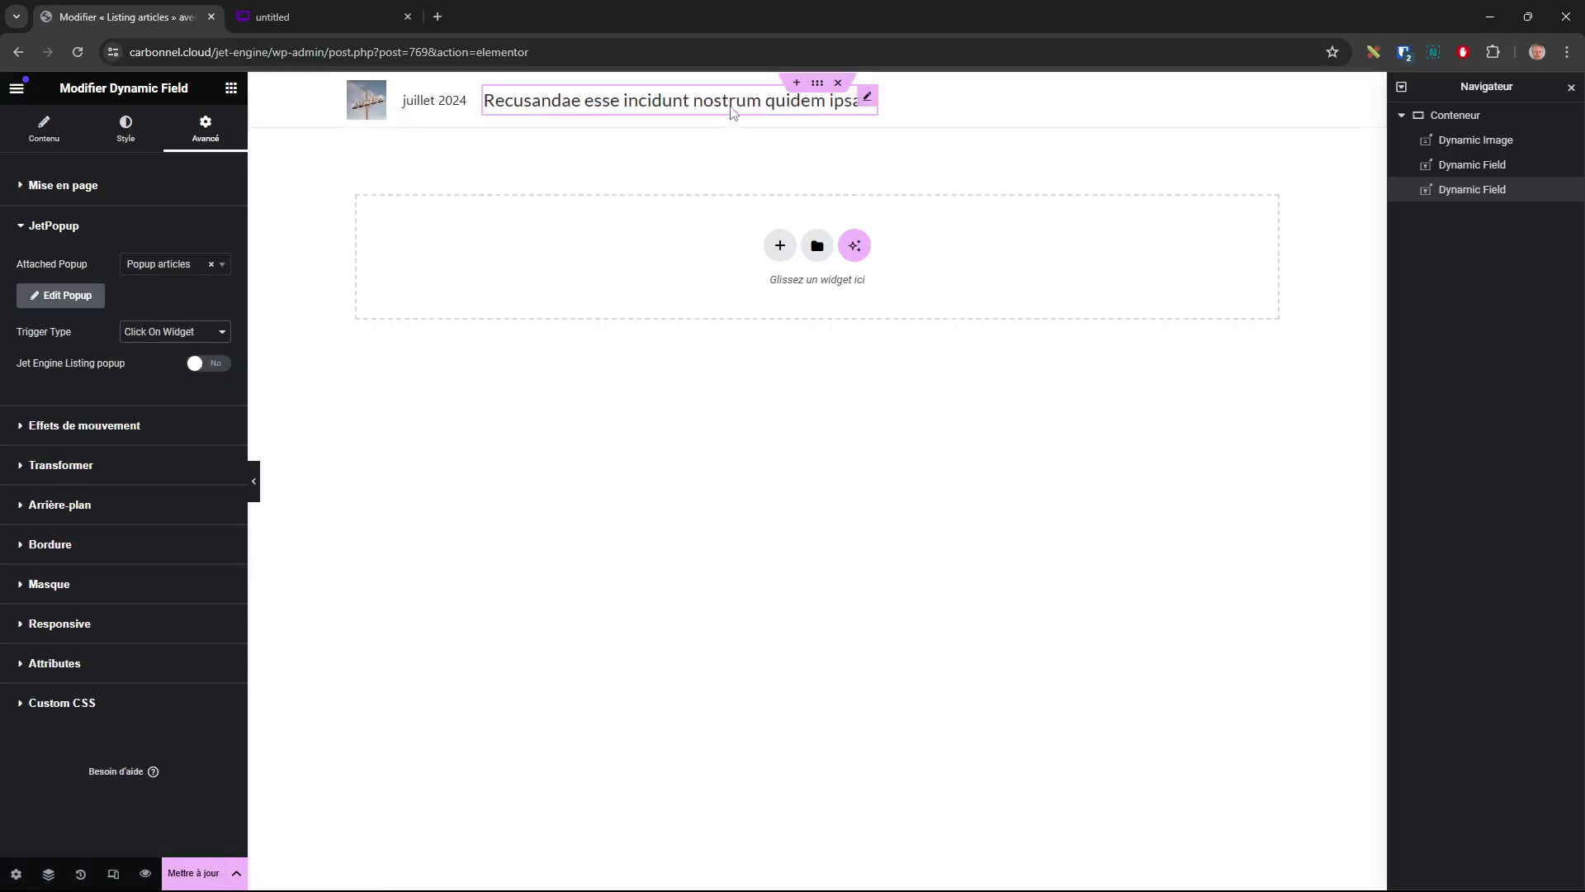
click(212, 367)
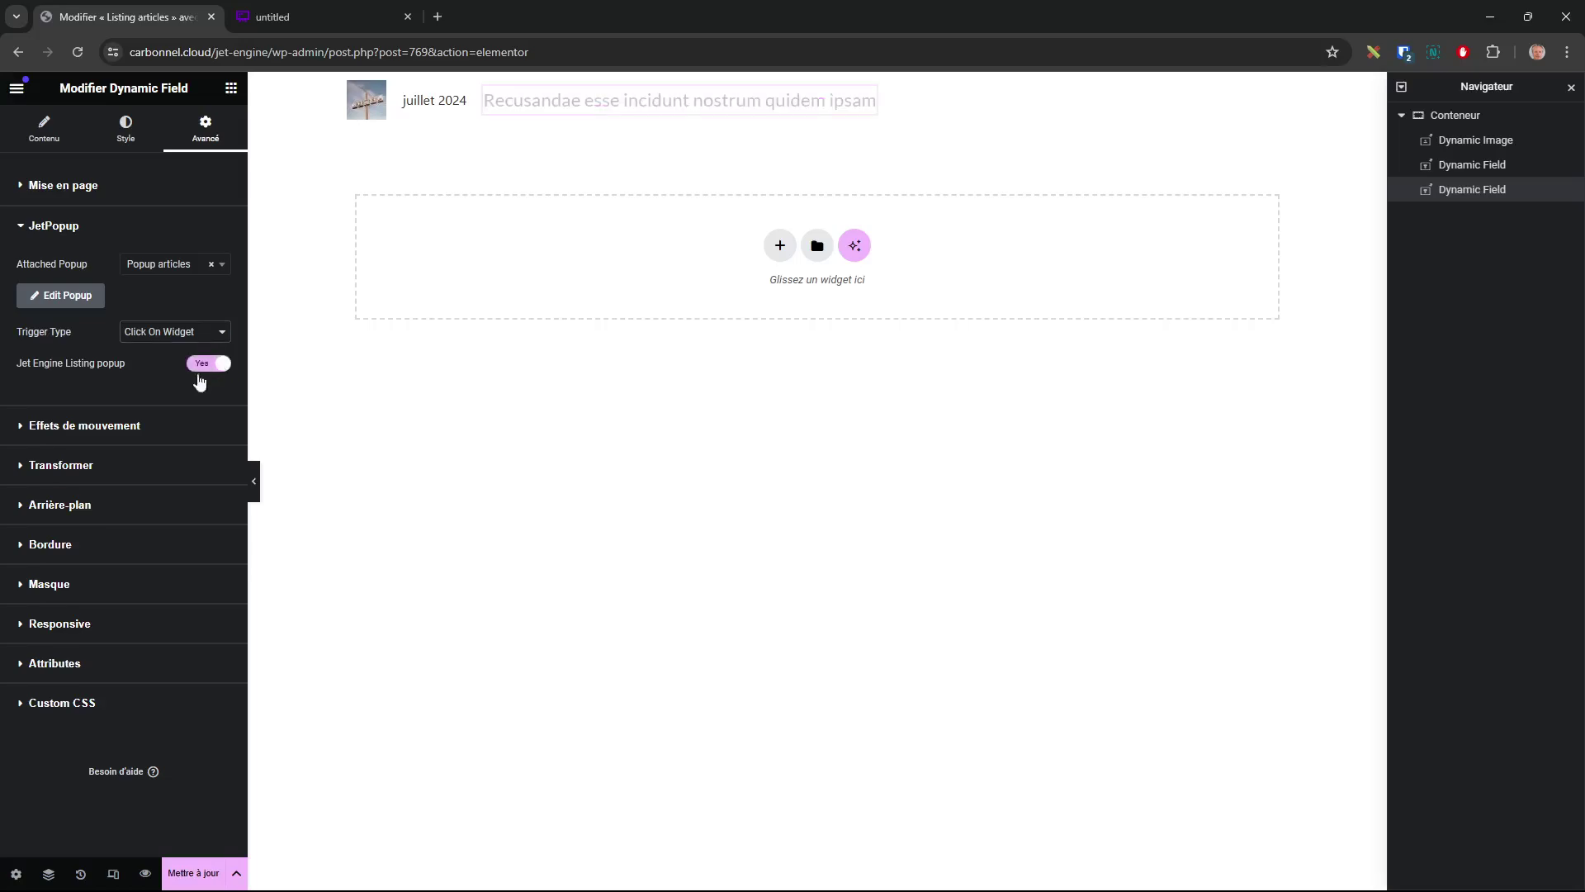
click(217, 863)
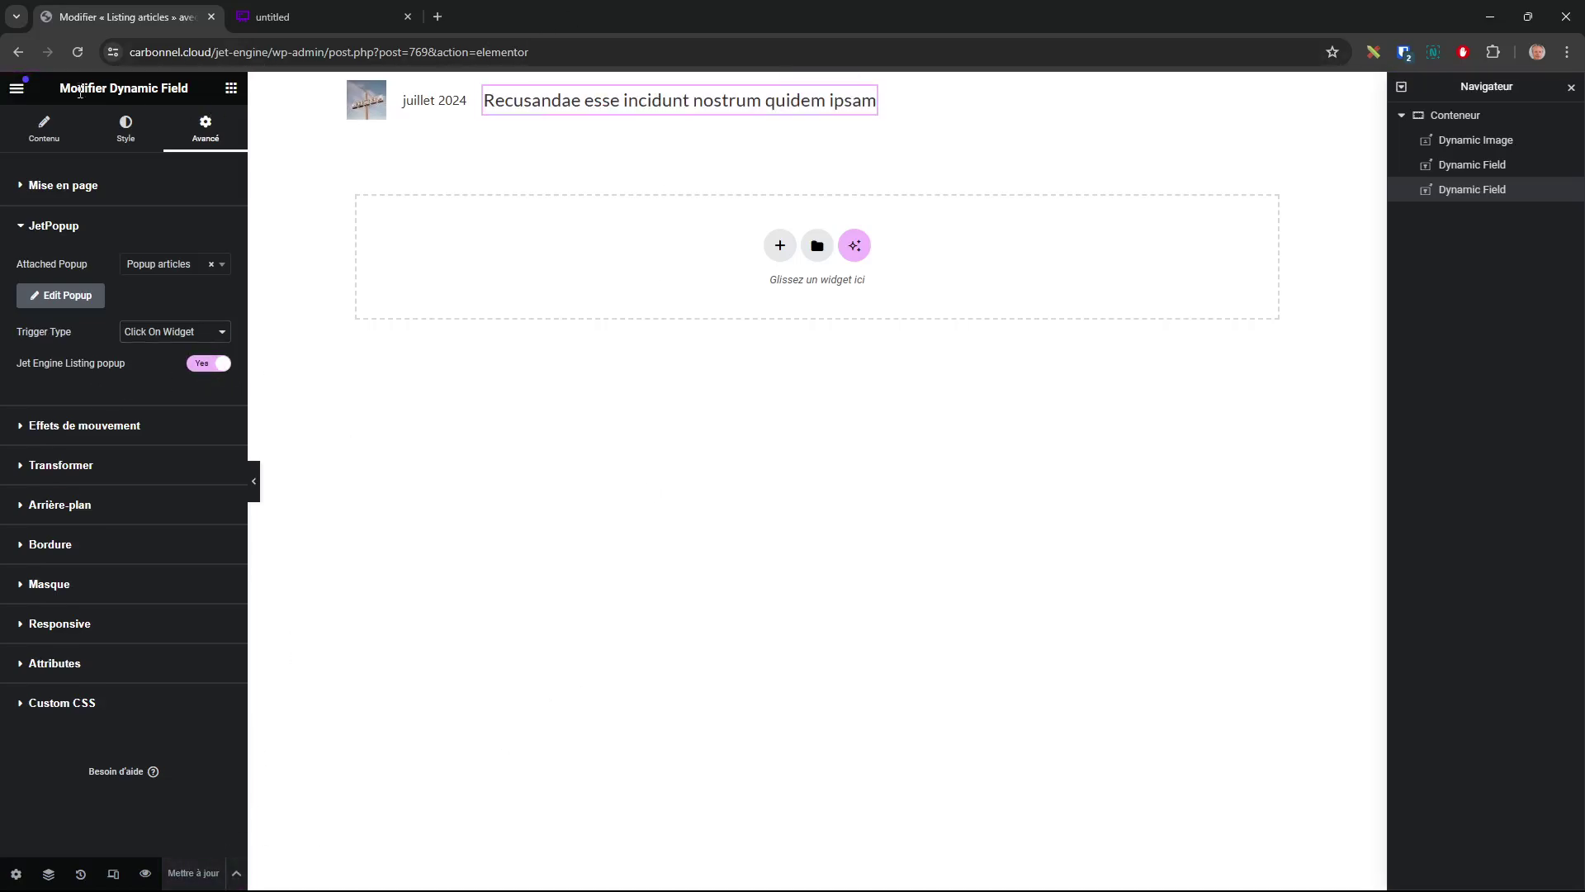
- Go to the site's home page at carbonnel.cloud/jet-engine/ and test the popup of the first article title
drag(273, 47, 816, 233)
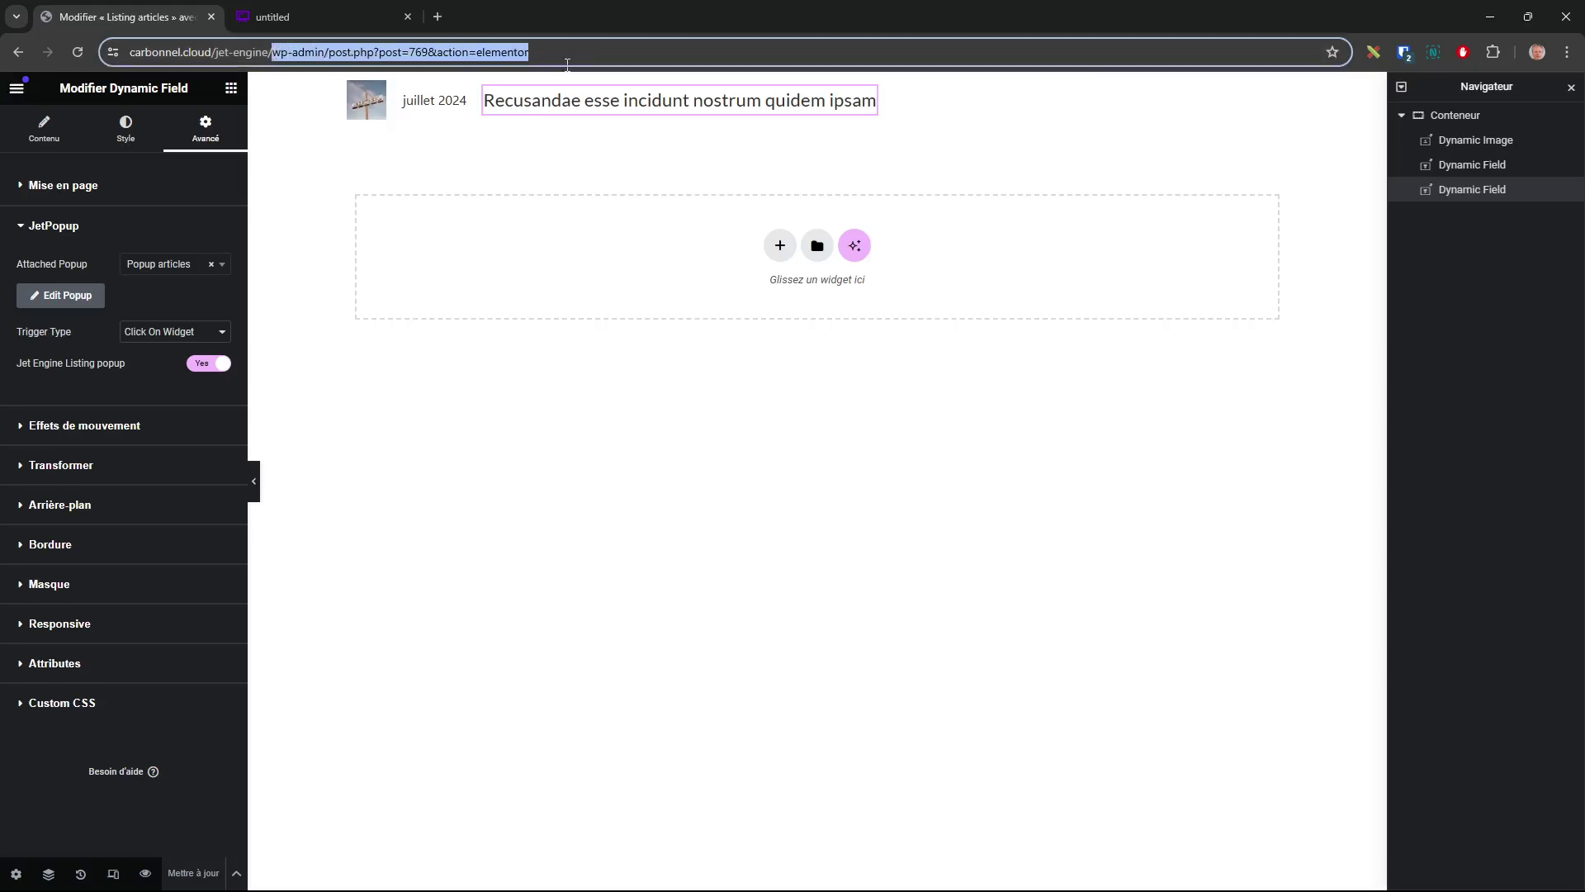
key(Delete)
key(Return)
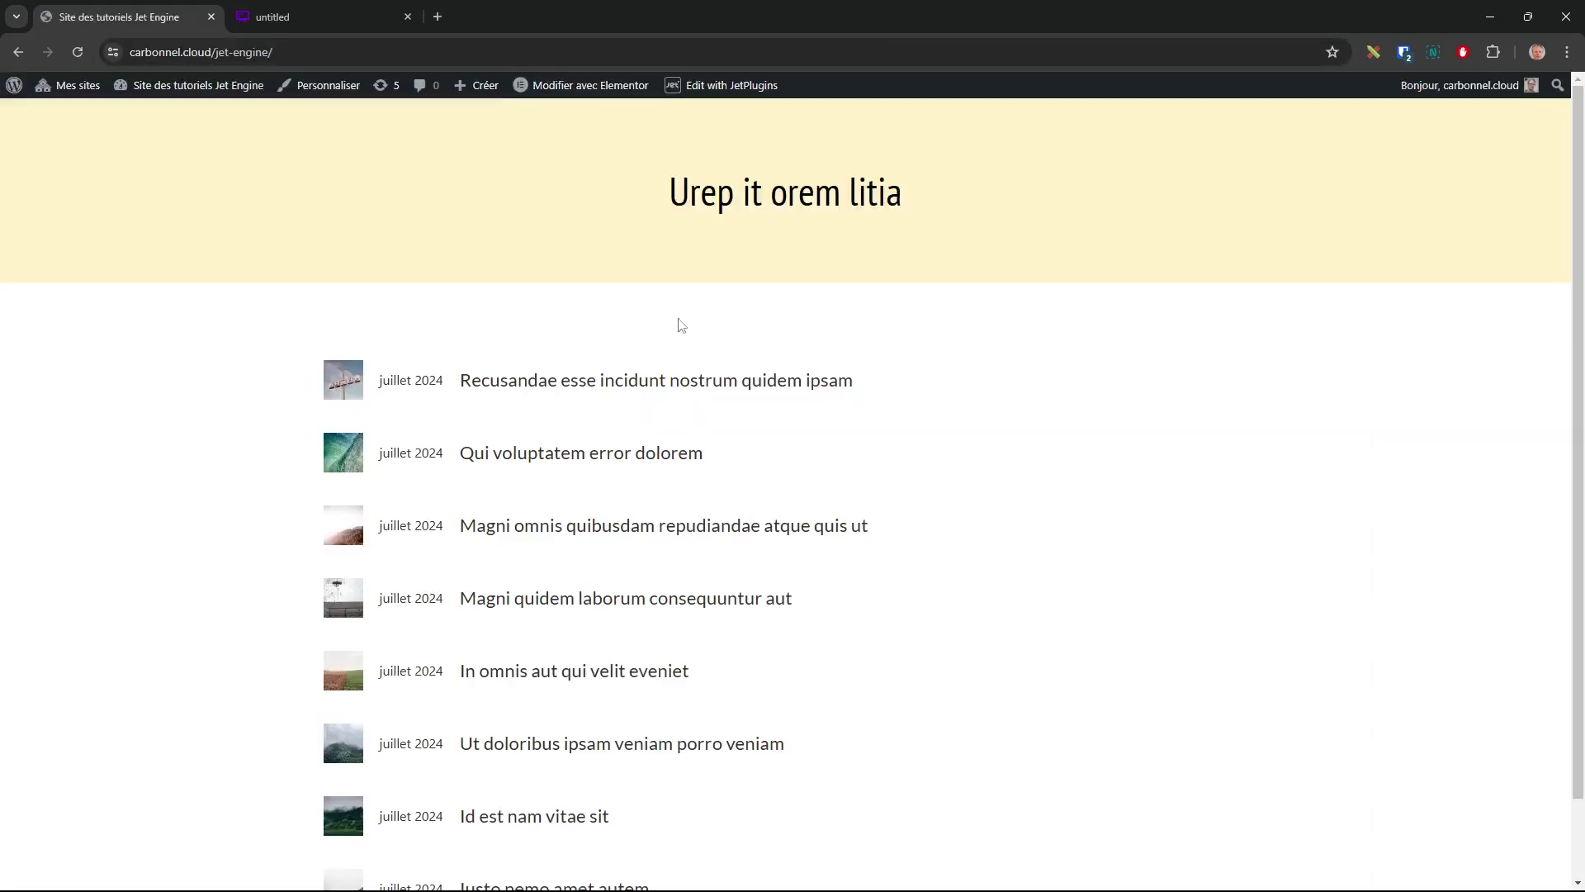
click(636, 388)
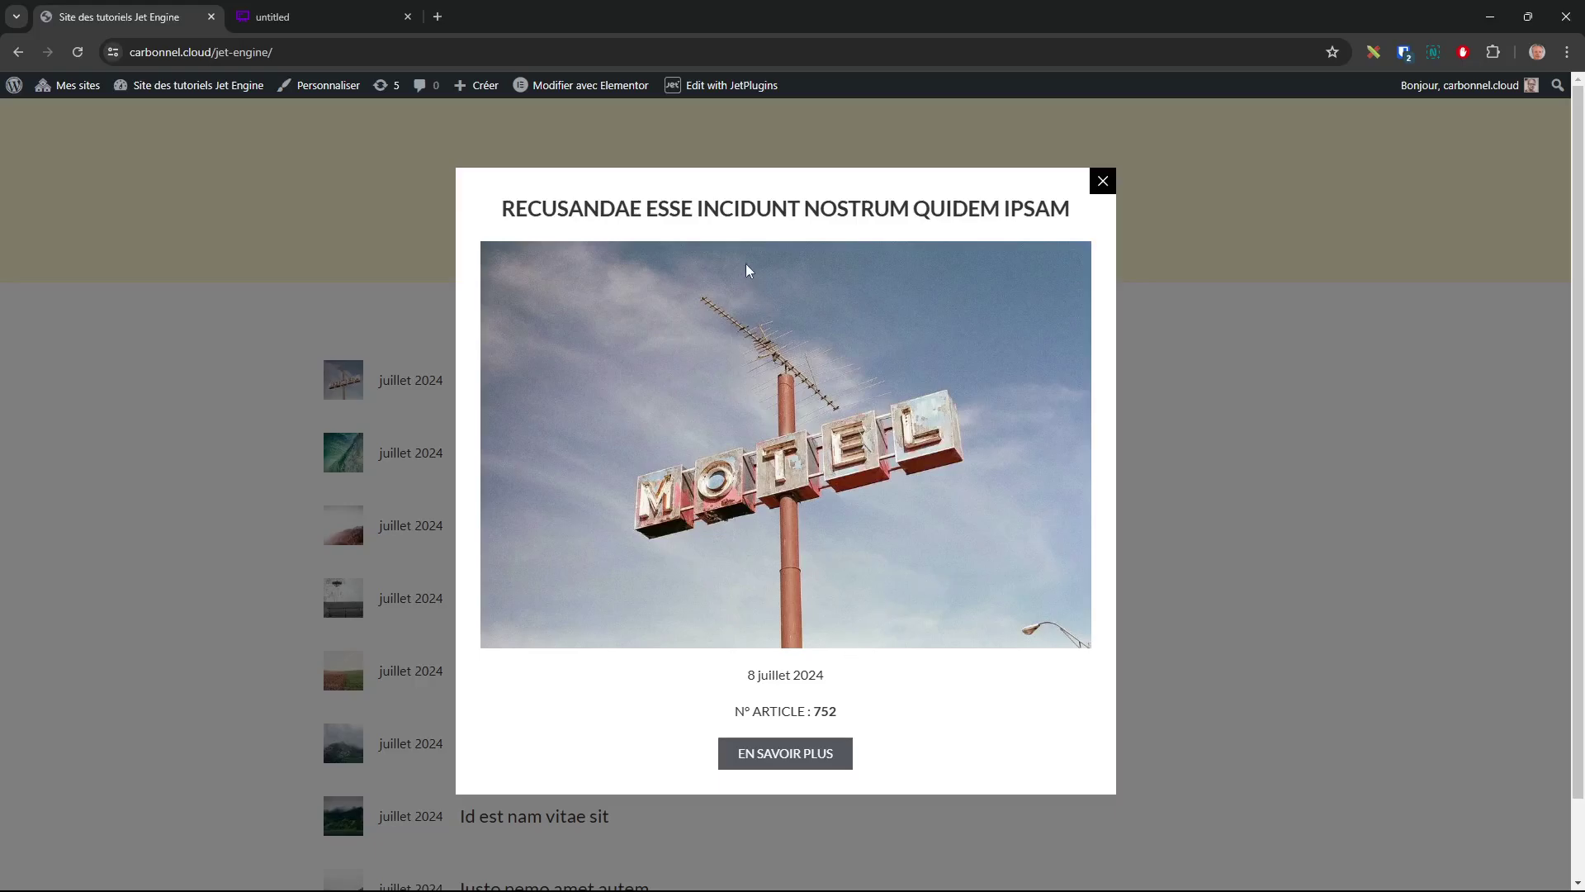
click(1239, 468)
- Test the popup of "Magni omnis quibusdam repudiandae atque quis ut" and its En savoir plus link, returning to the home page
click(652, 539)
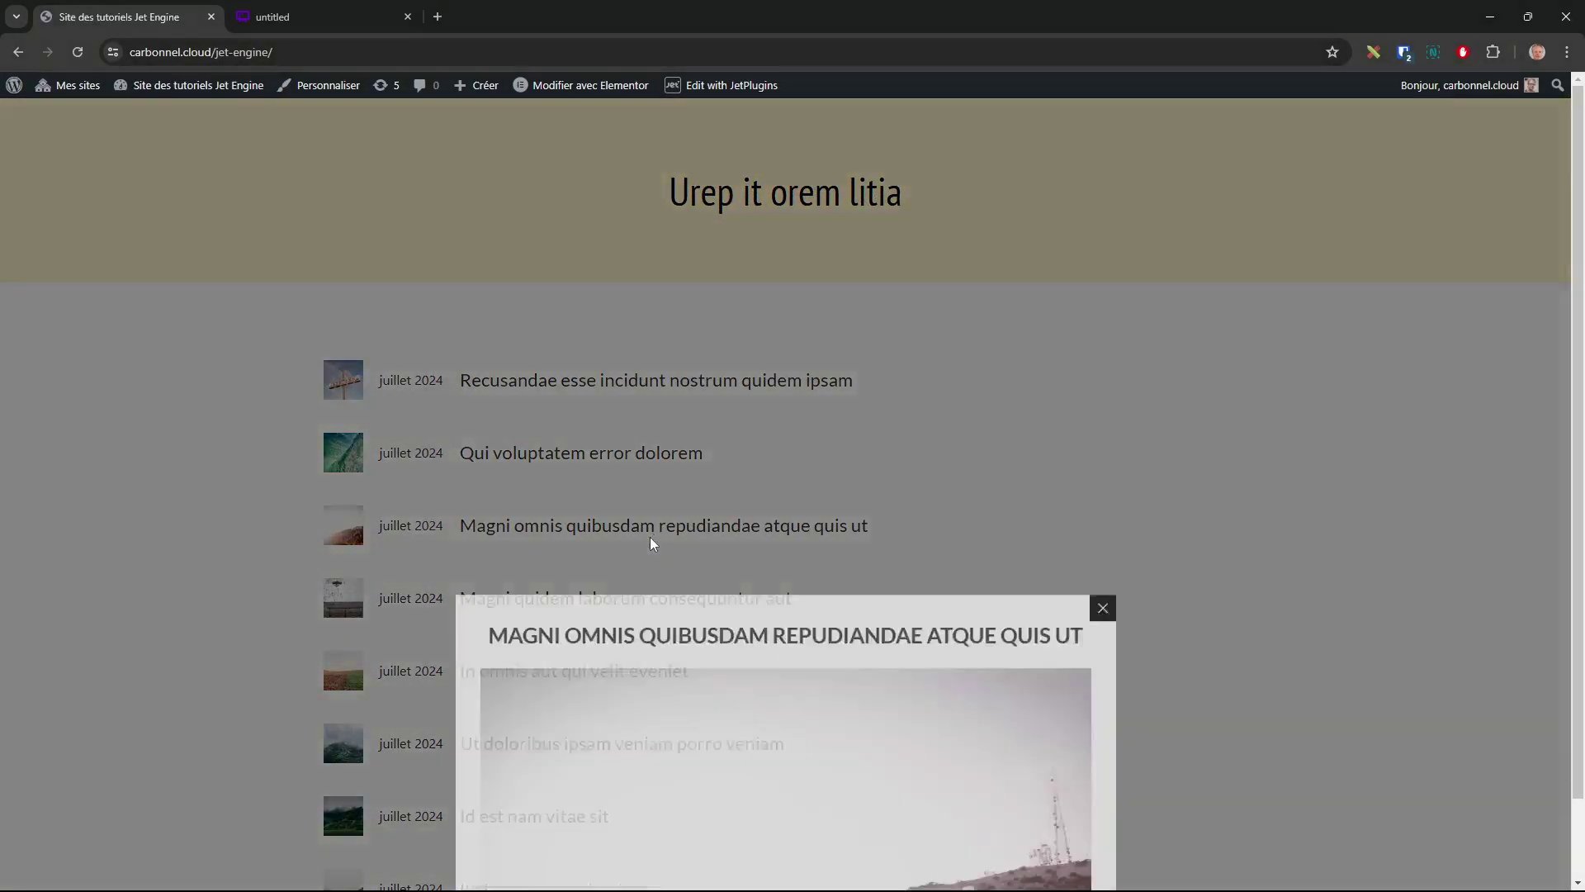
click(805, 755)
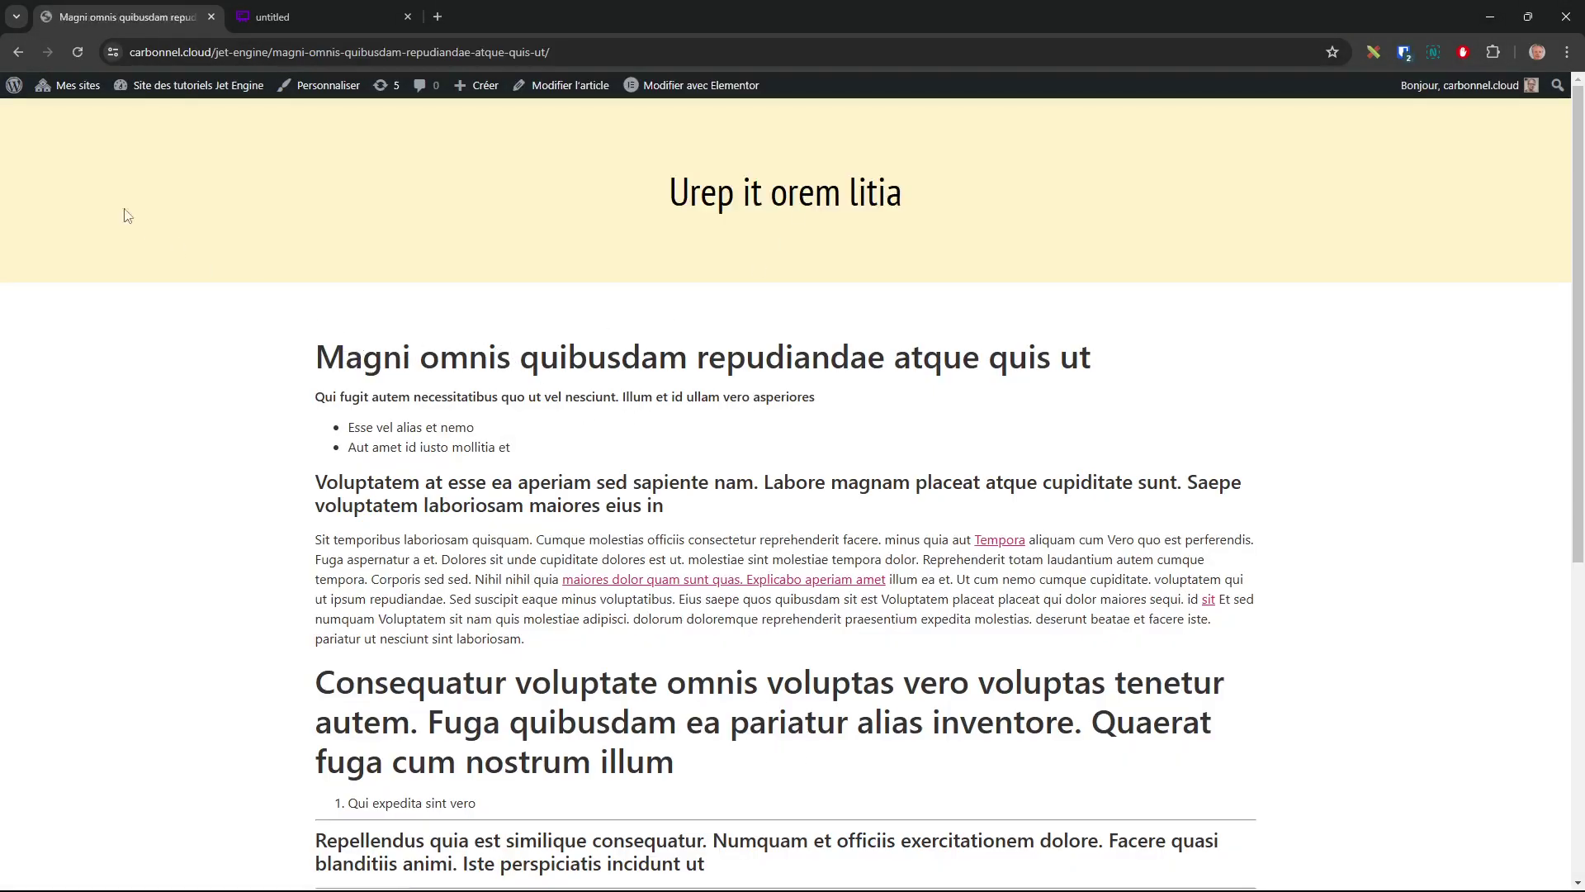
click(18, 52)
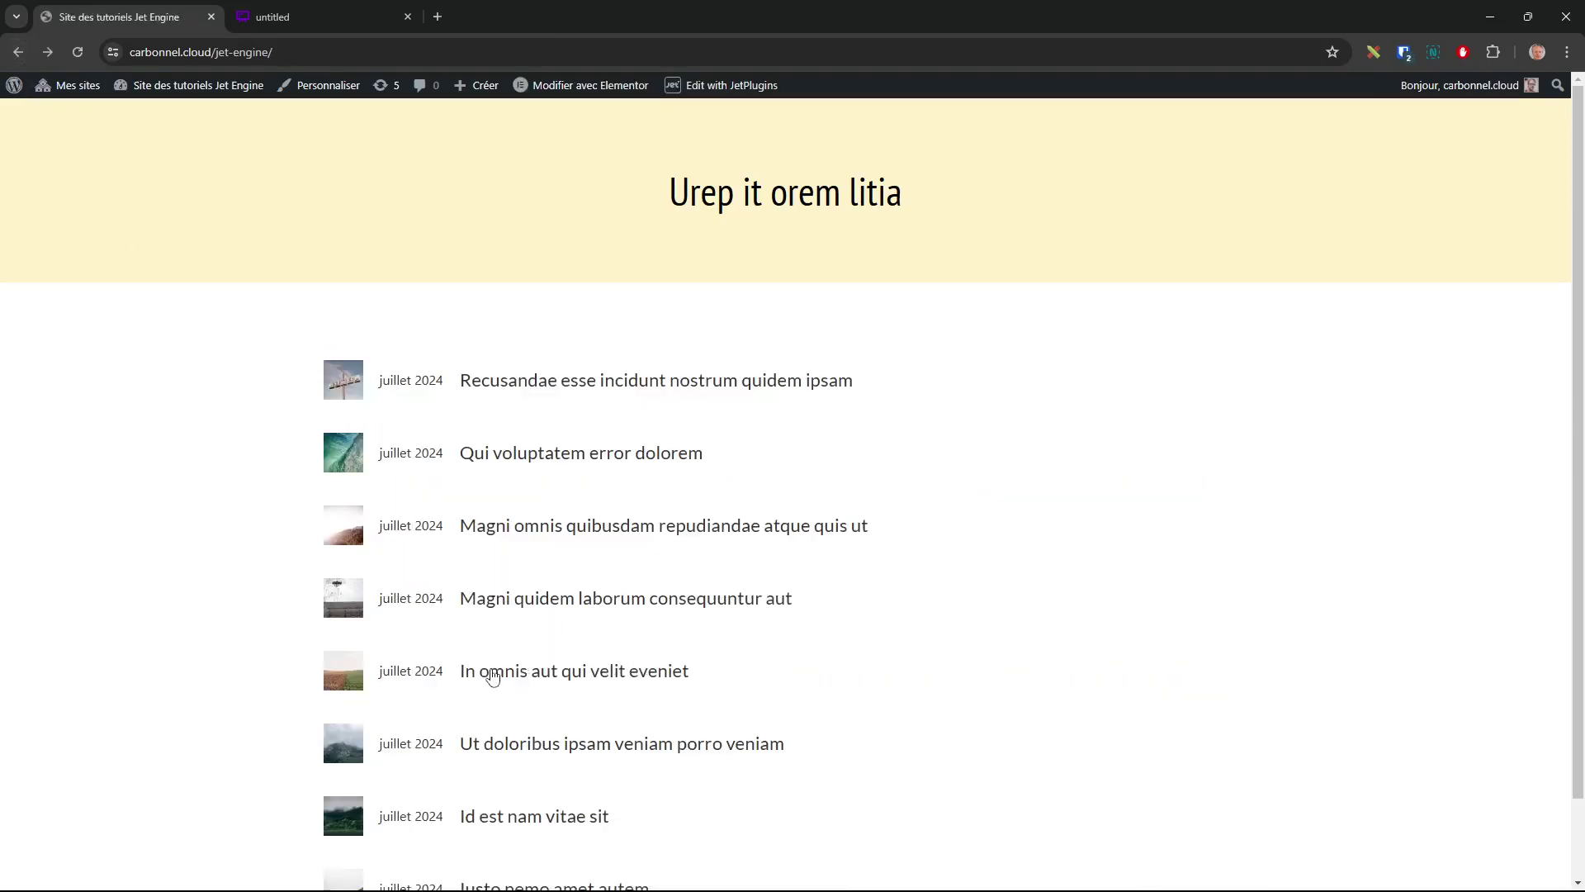
- Follow En savoir plus from the "In omnis aut qui velit eveniet" popup, examine the article page and return to the listing
click(493, 673)
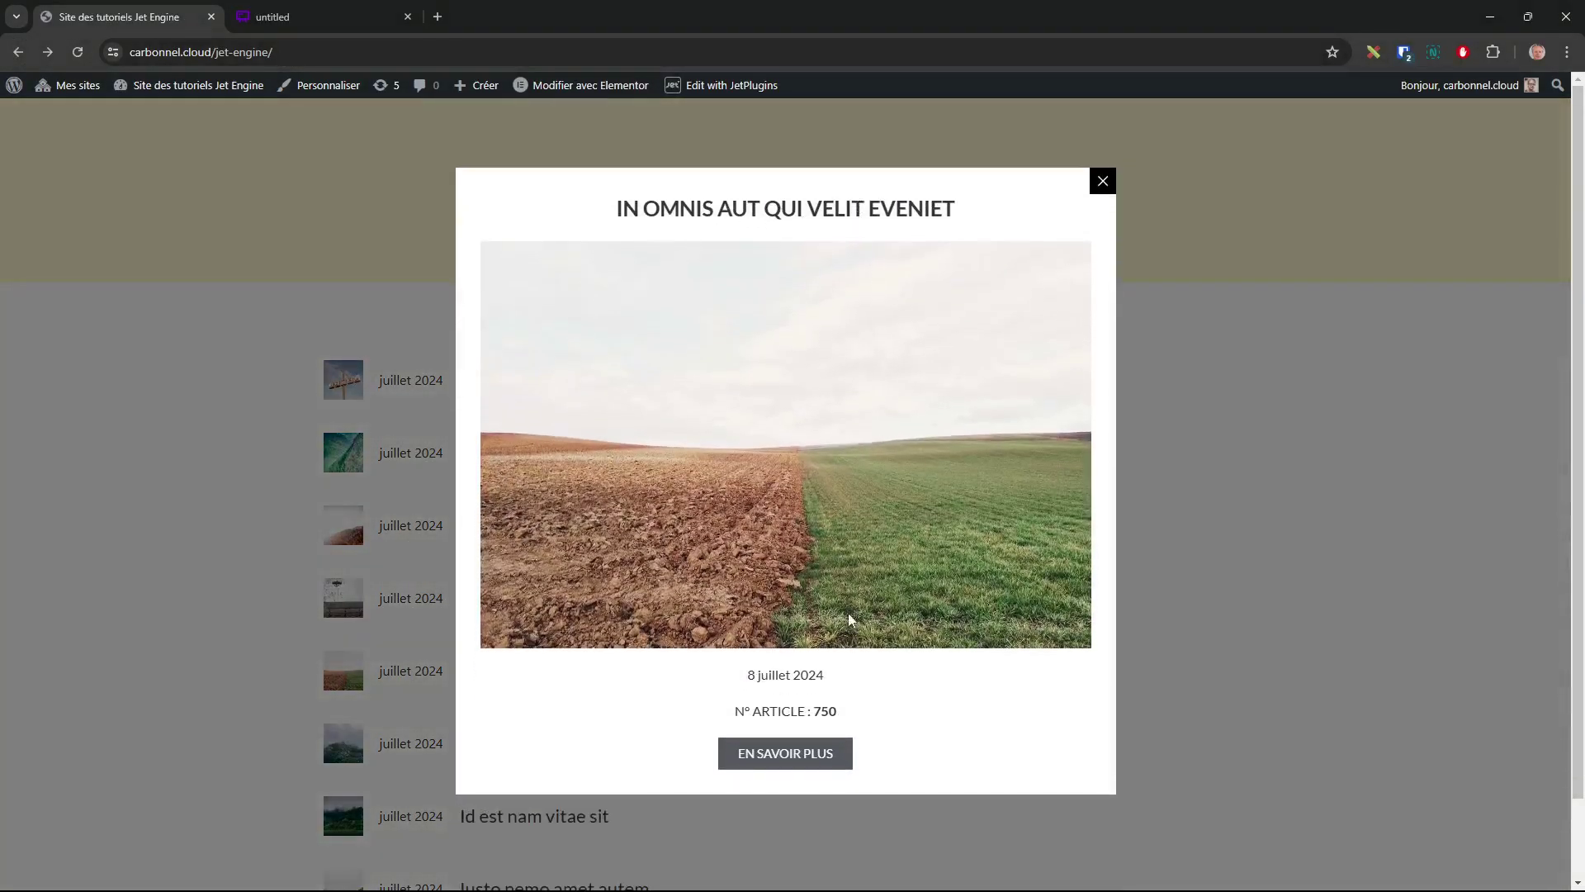
click(791, 753)
drag(433, 365, 710, 364)
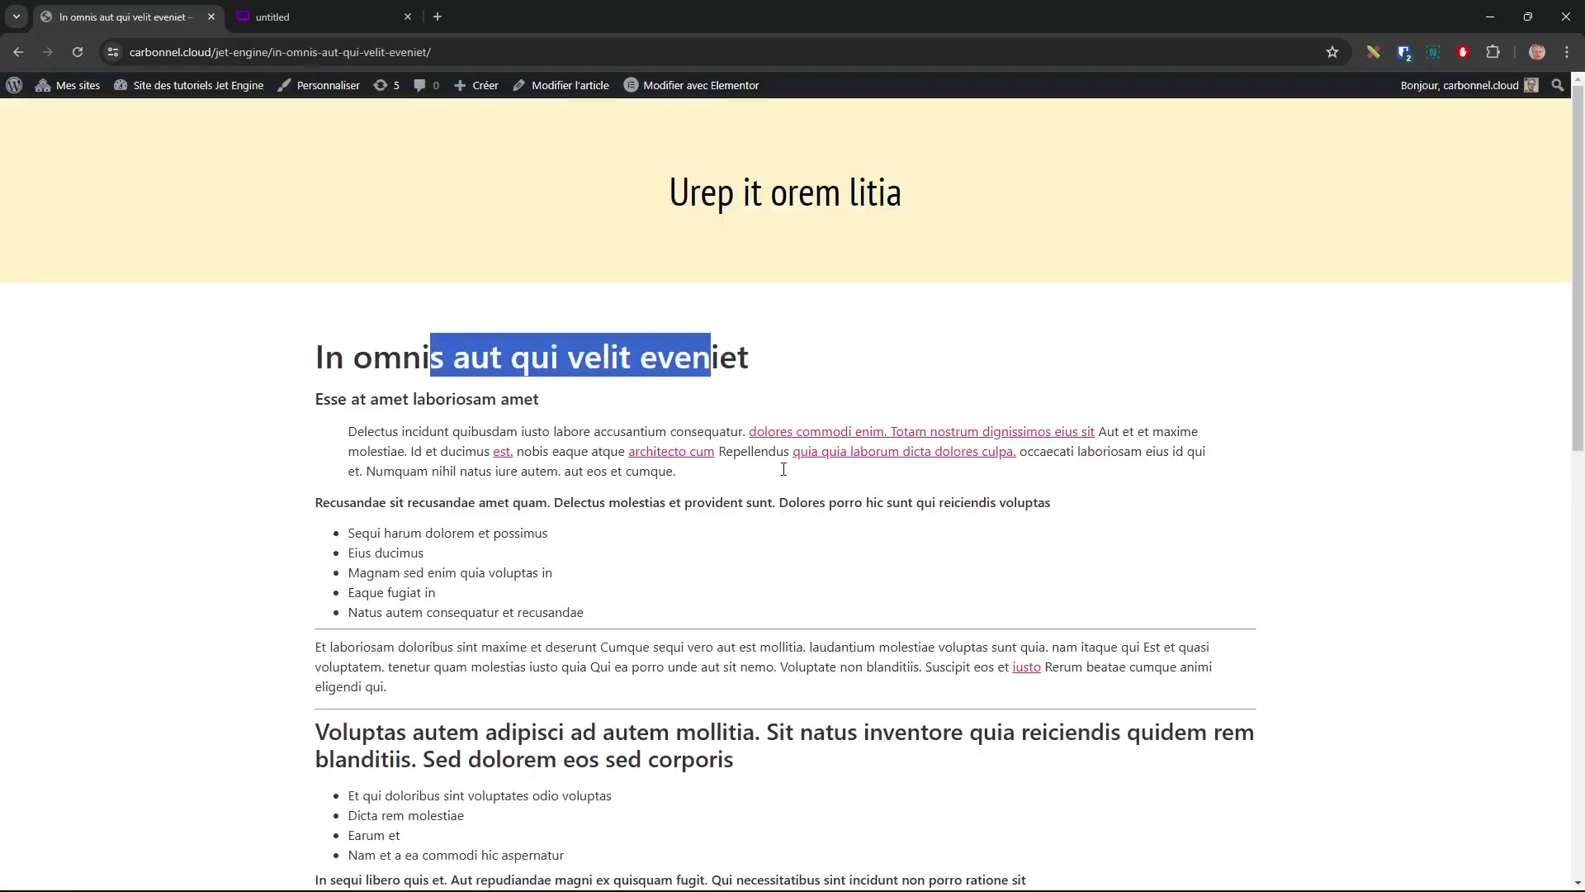
scroll(1005, 594, down, 10)
scroll(1004, 605, up, 6)
scroll(255, 220, up, 4)
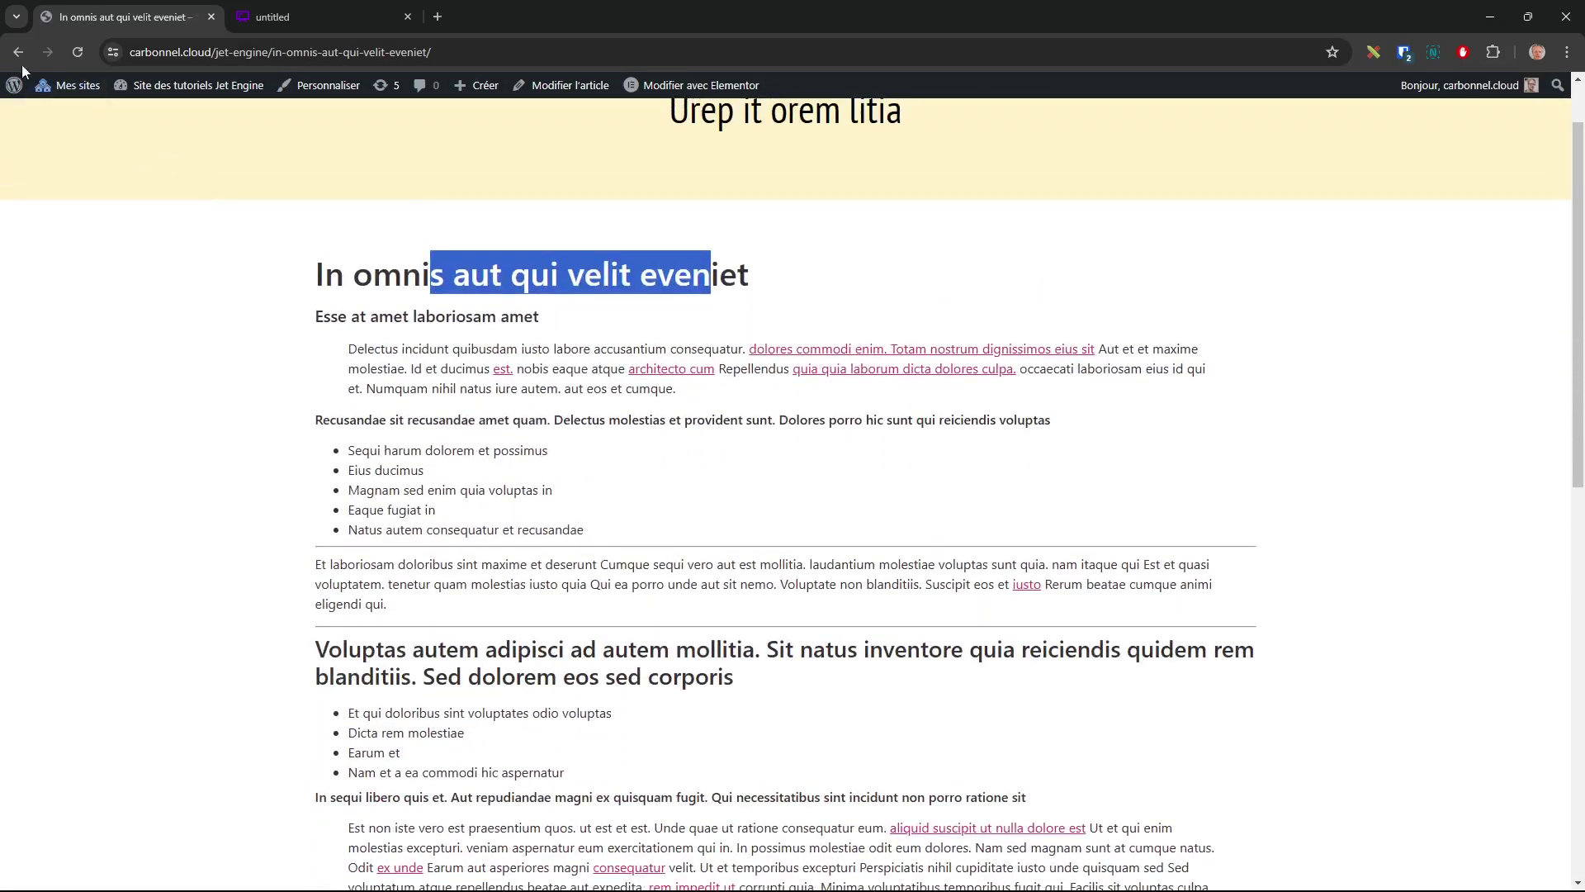
click(20, 52)
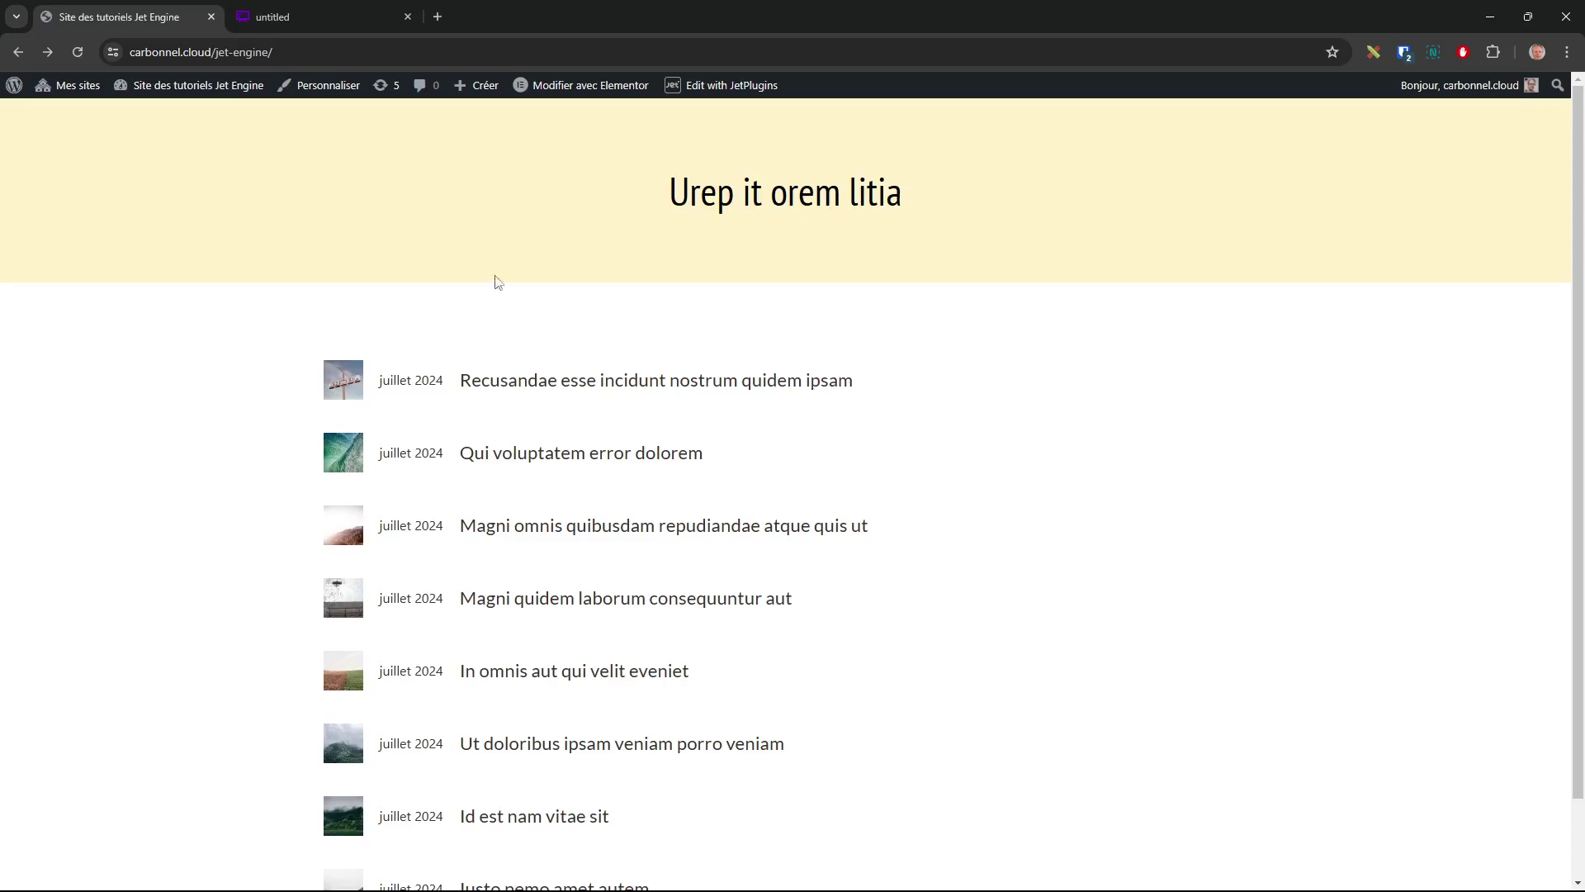
- Open the article "Recusandae esse incidunt nostrum quidem ipsam" for editing from the dashboard's list of all articles
mouse_move(196, 91)
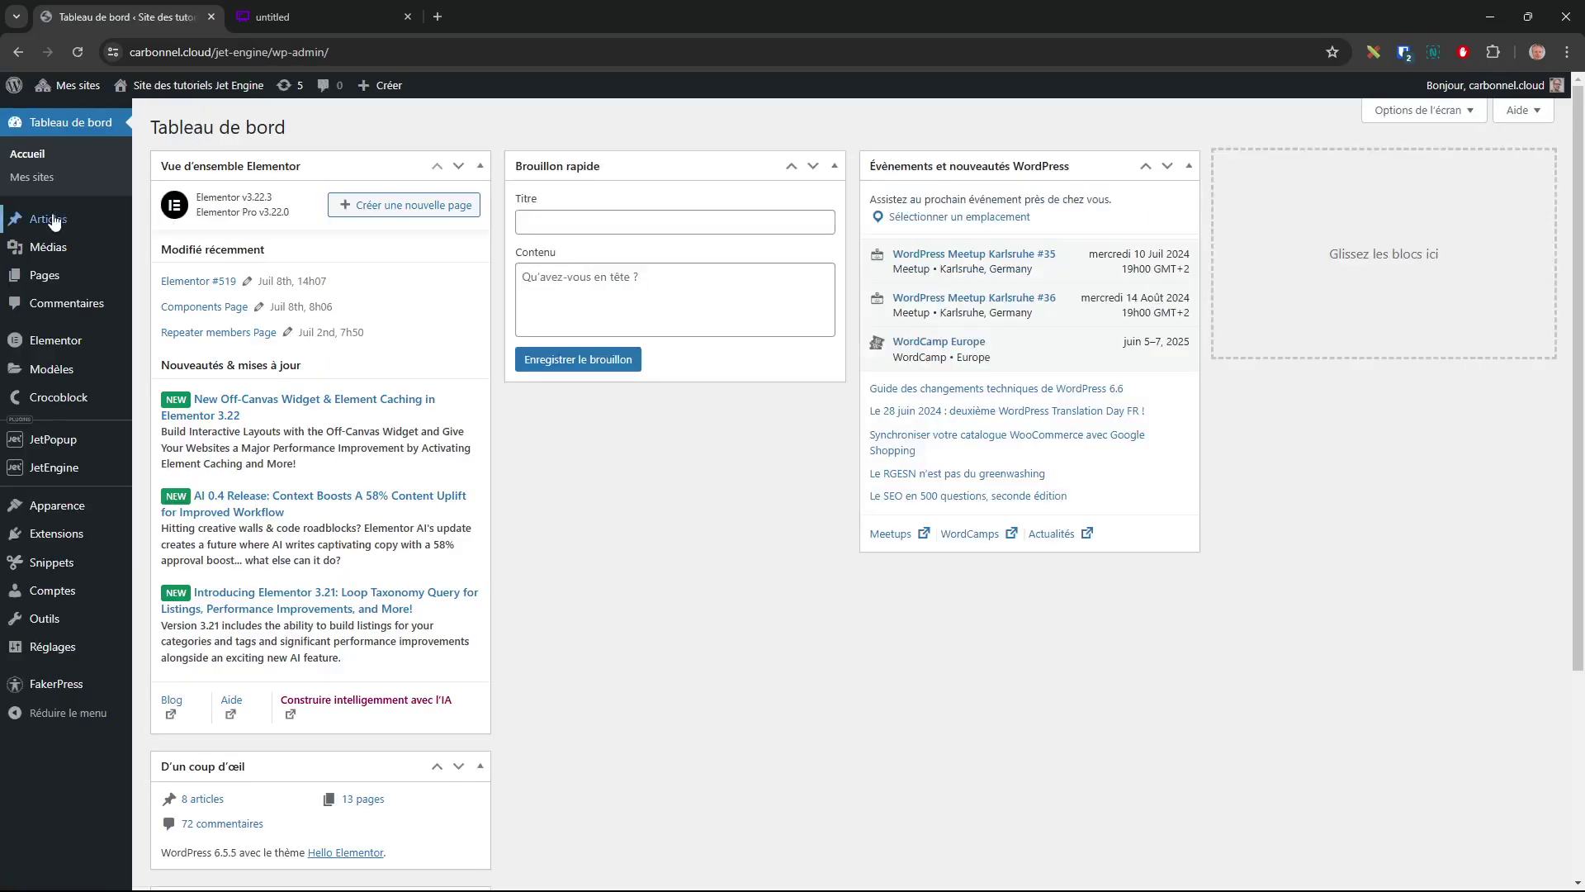
mouse_move(54, 222)
click(202, 225)
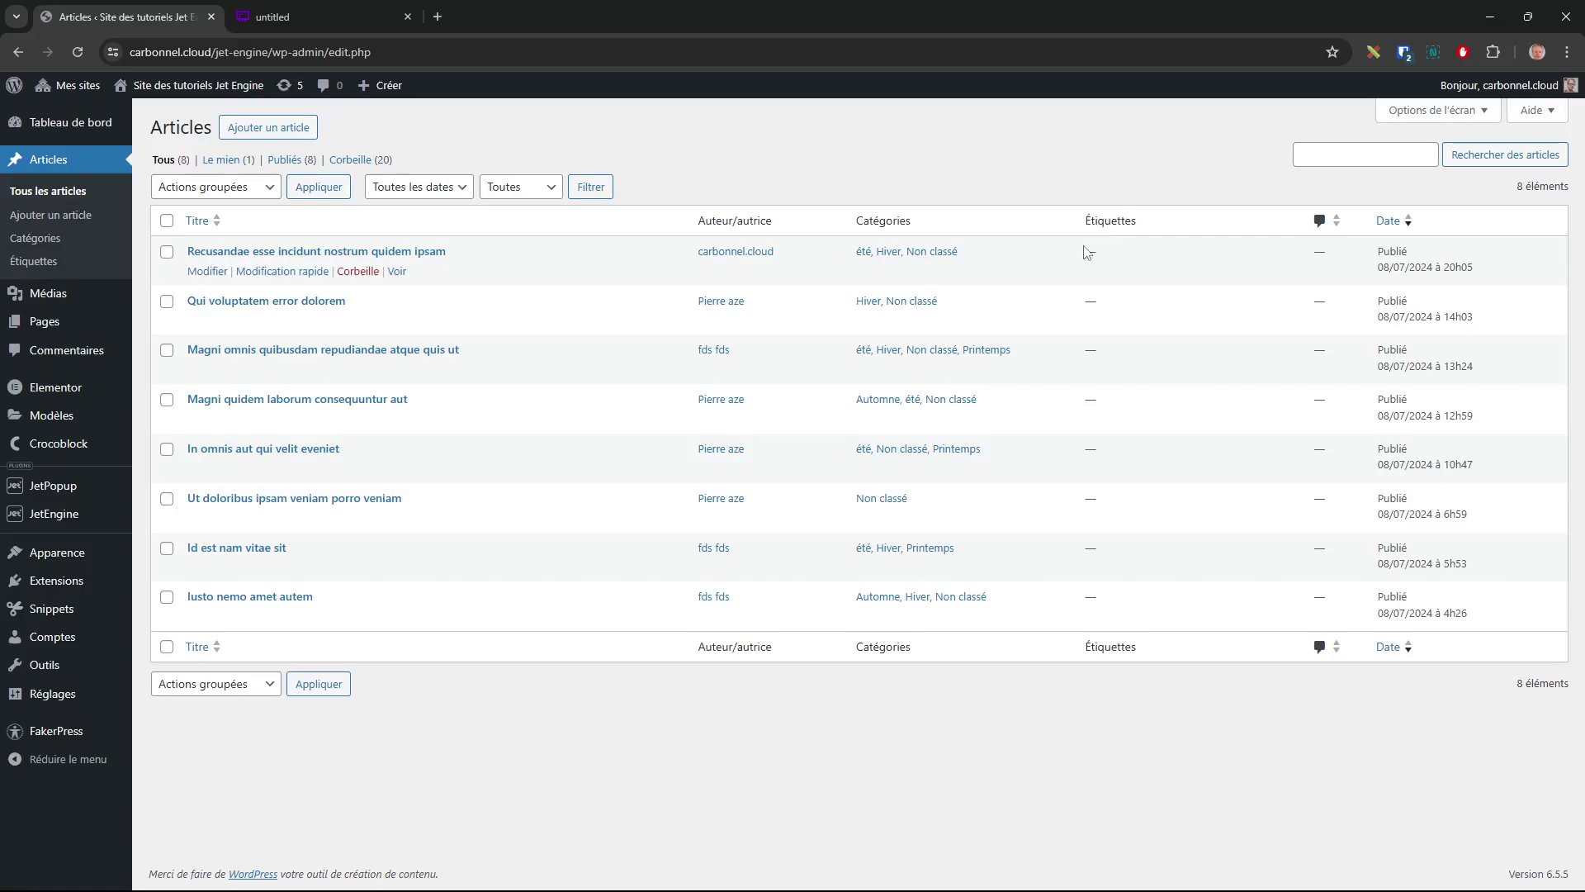
click(207, 271)
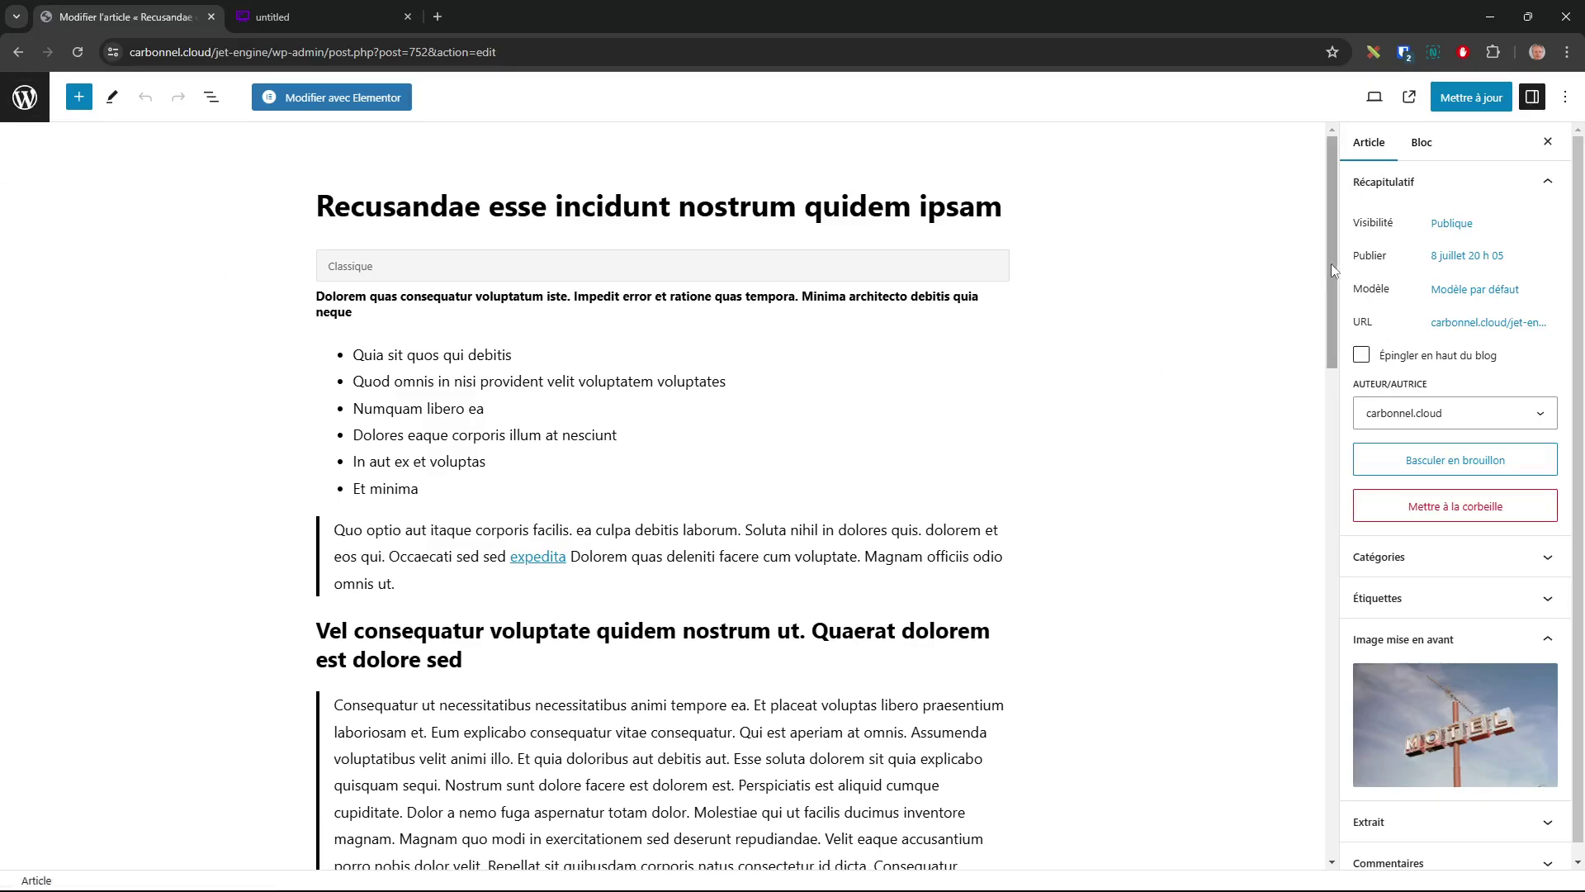
- Examine the Statut options and the Date du devis date picker in the article's Metabox Articles section
drag(1331, 264, 1327, 644)
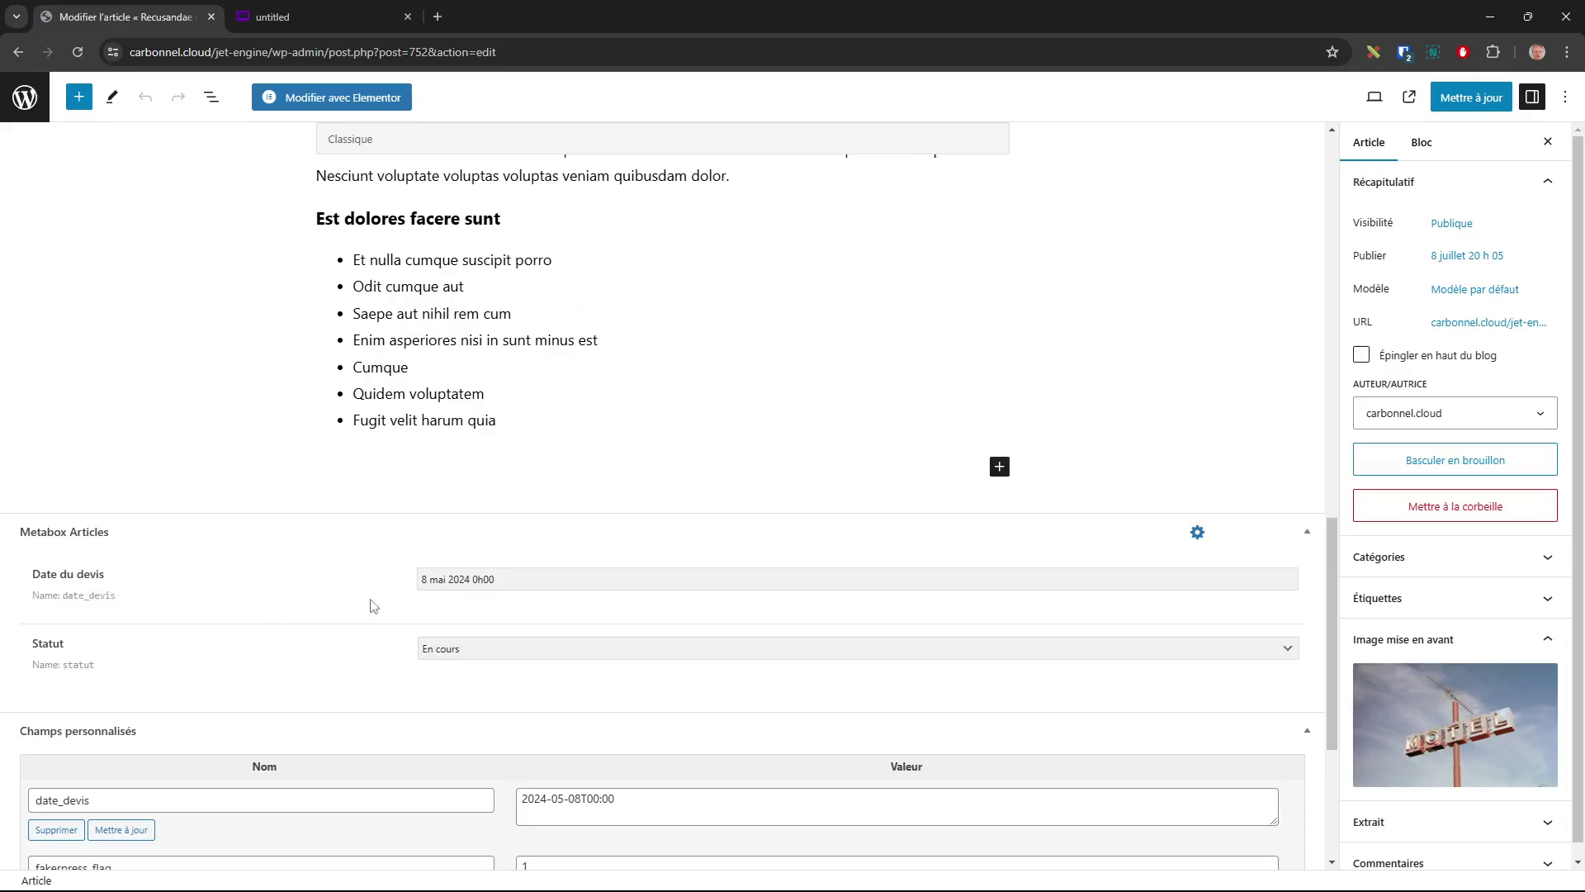
click(494, 650)
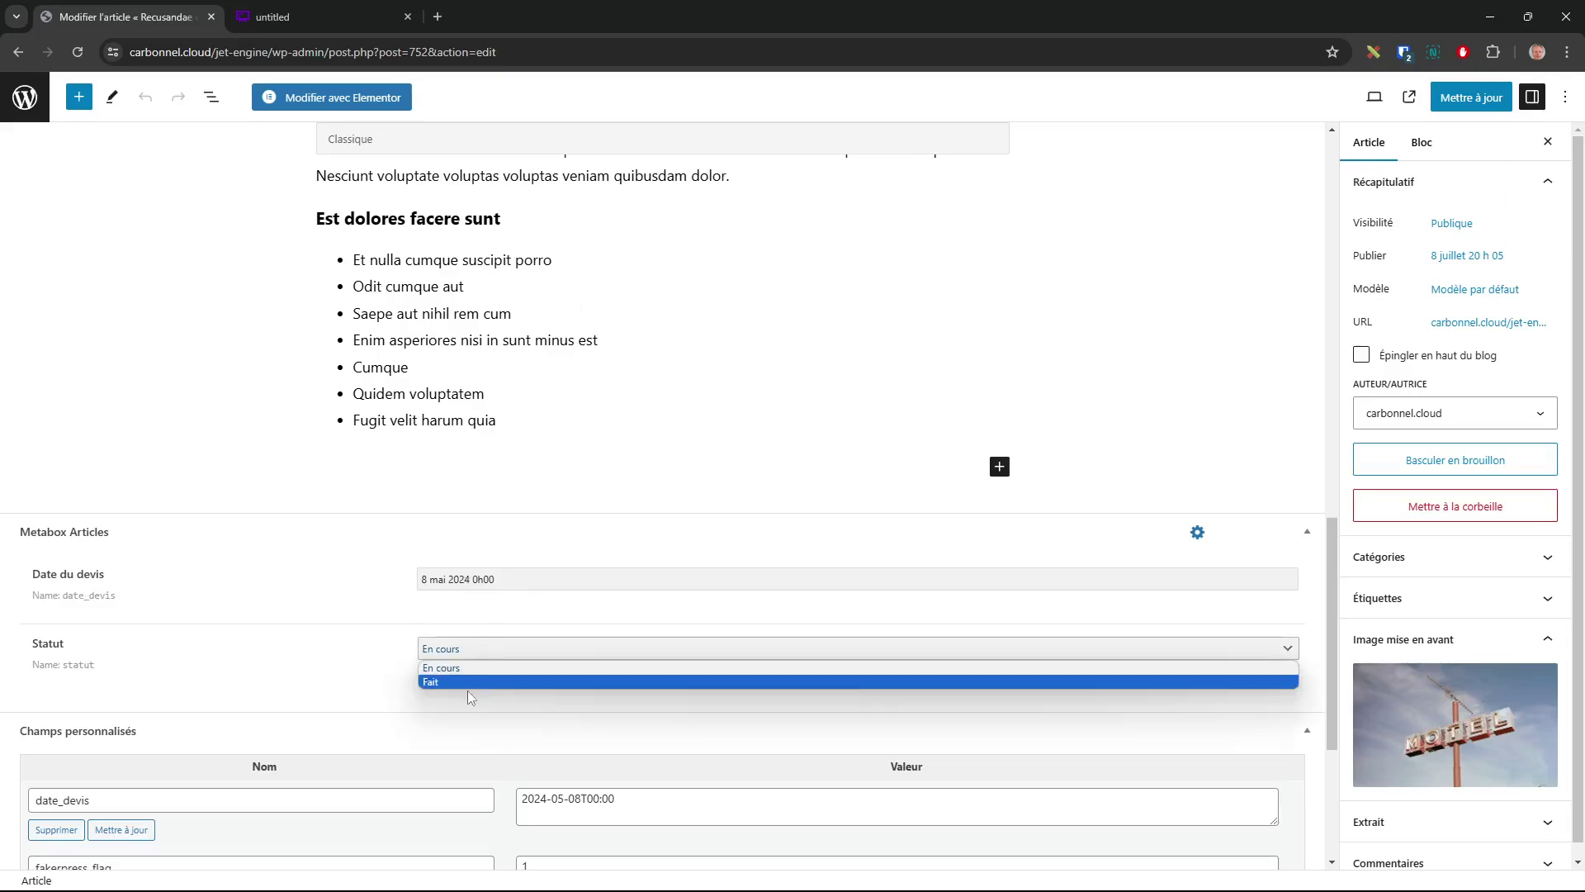
click(367, 670)
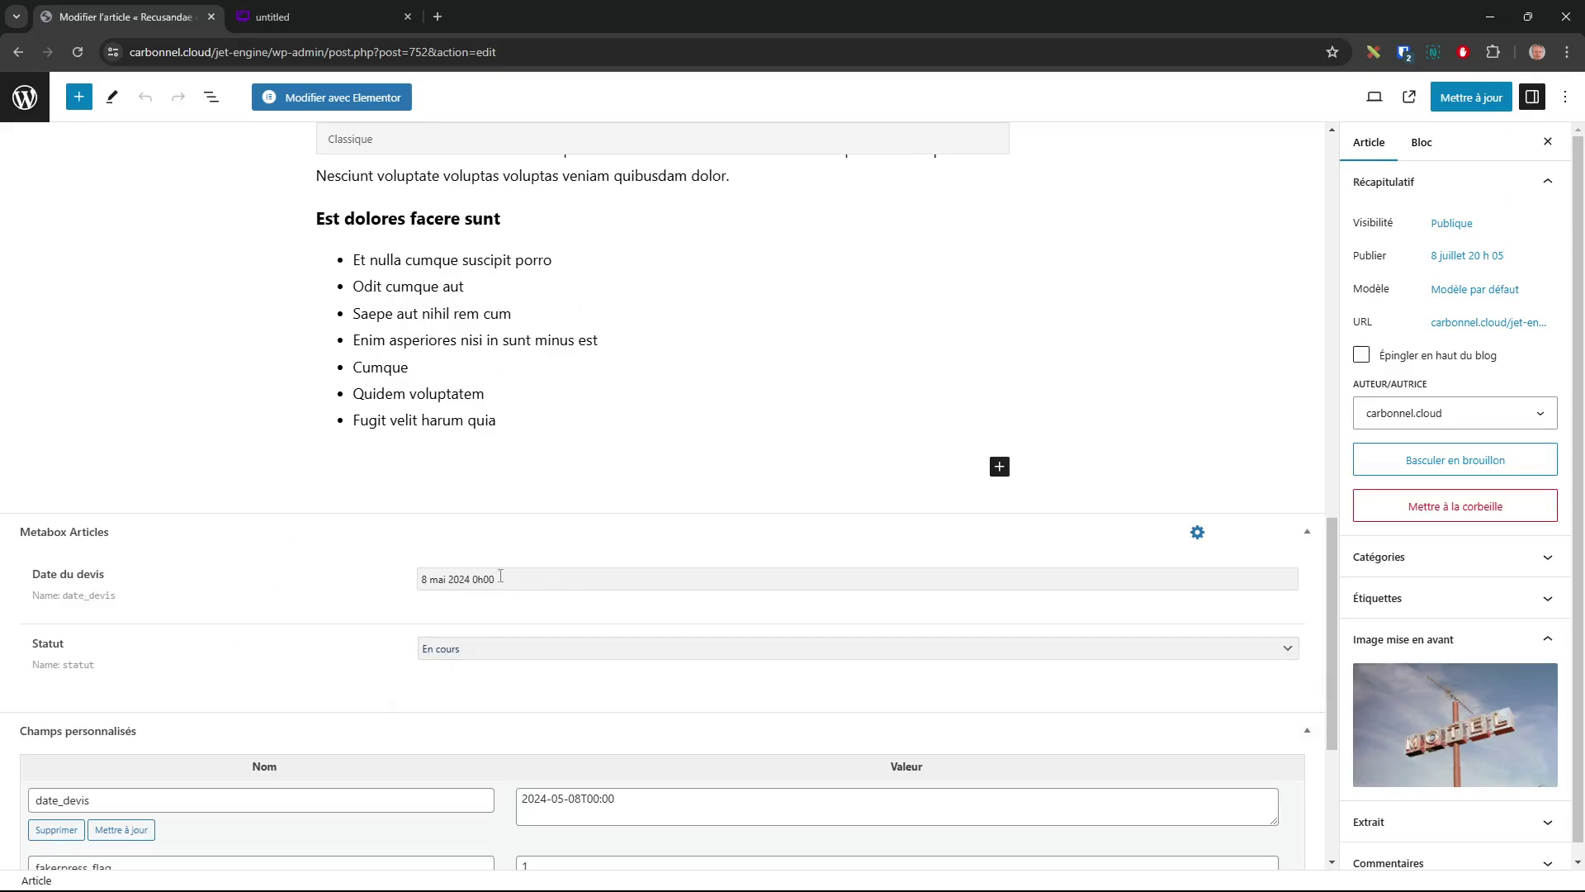
click(528, 580)
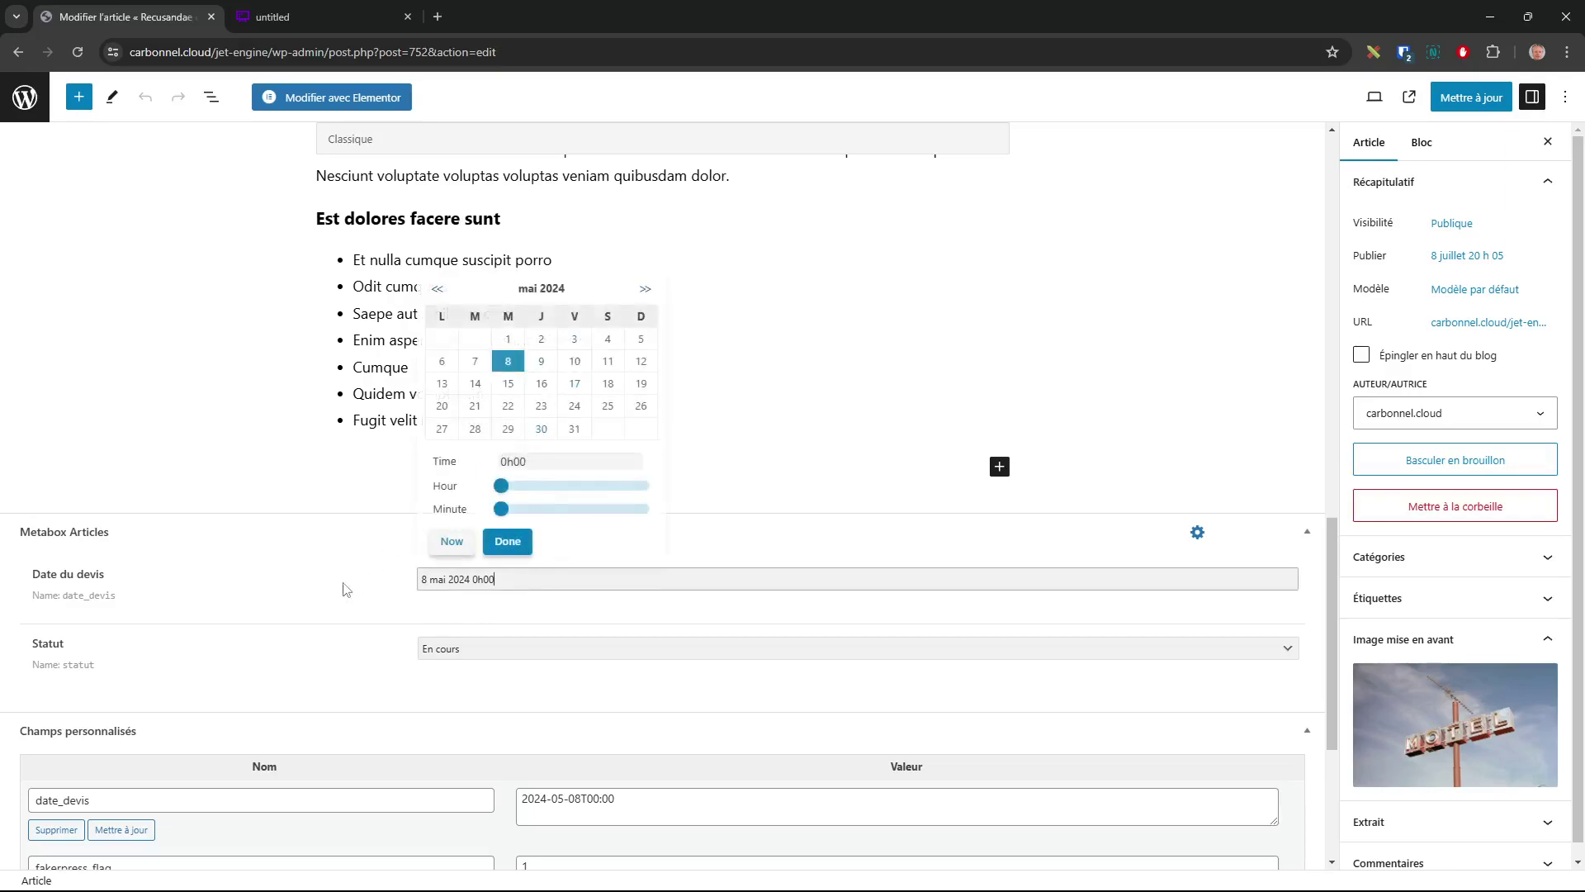
- Close the date picker, leave the article editor and open the JetEngine meta box "Metabox Articles" for editing
click(314, 591)
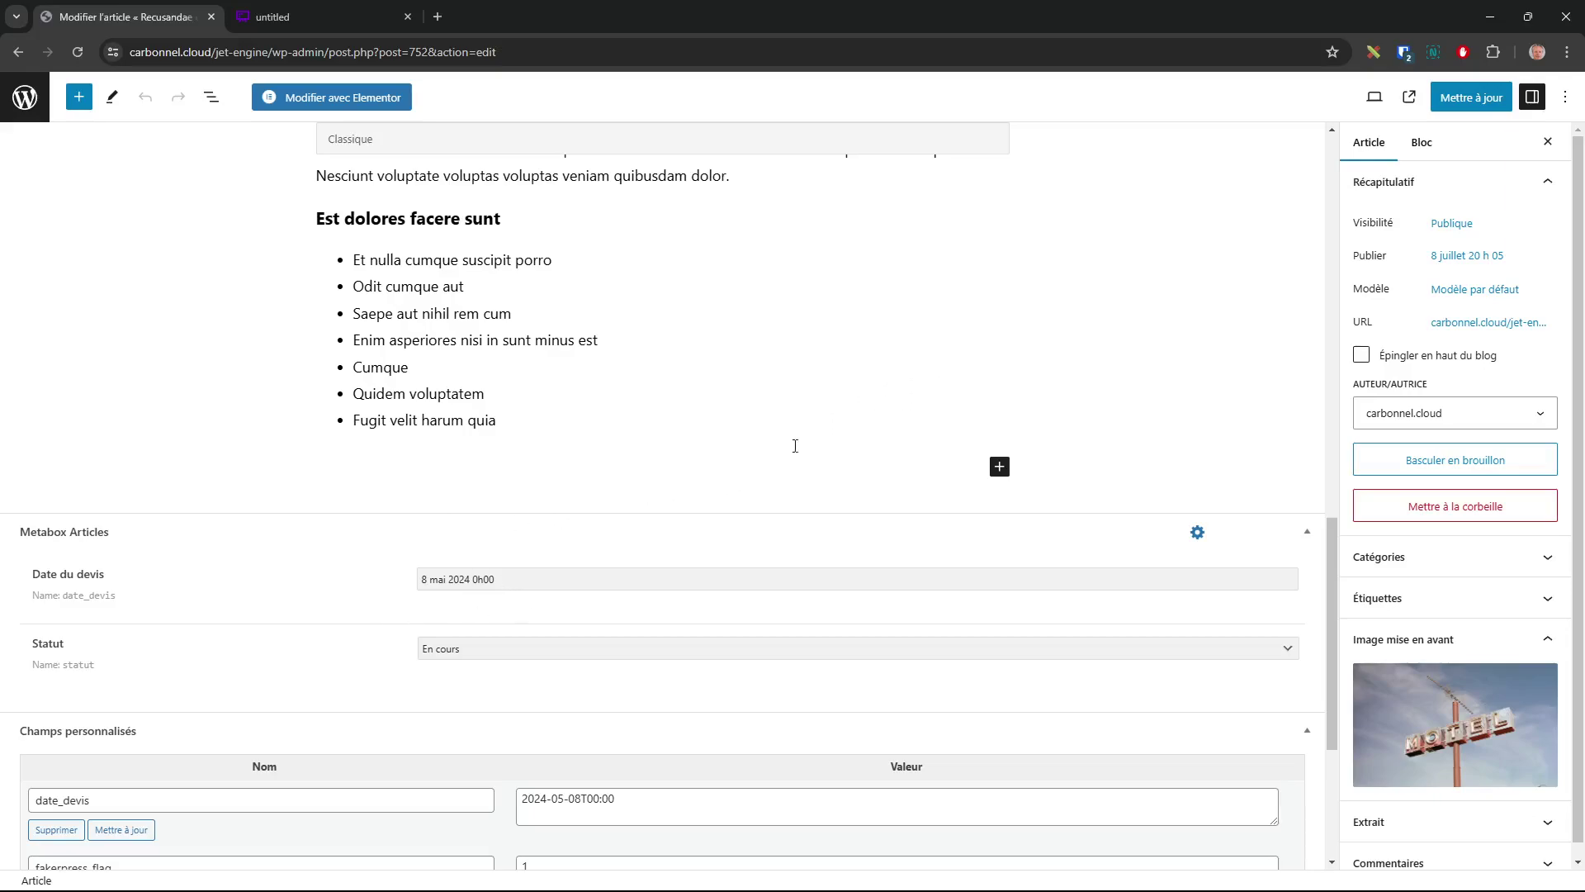
click(34, 110)
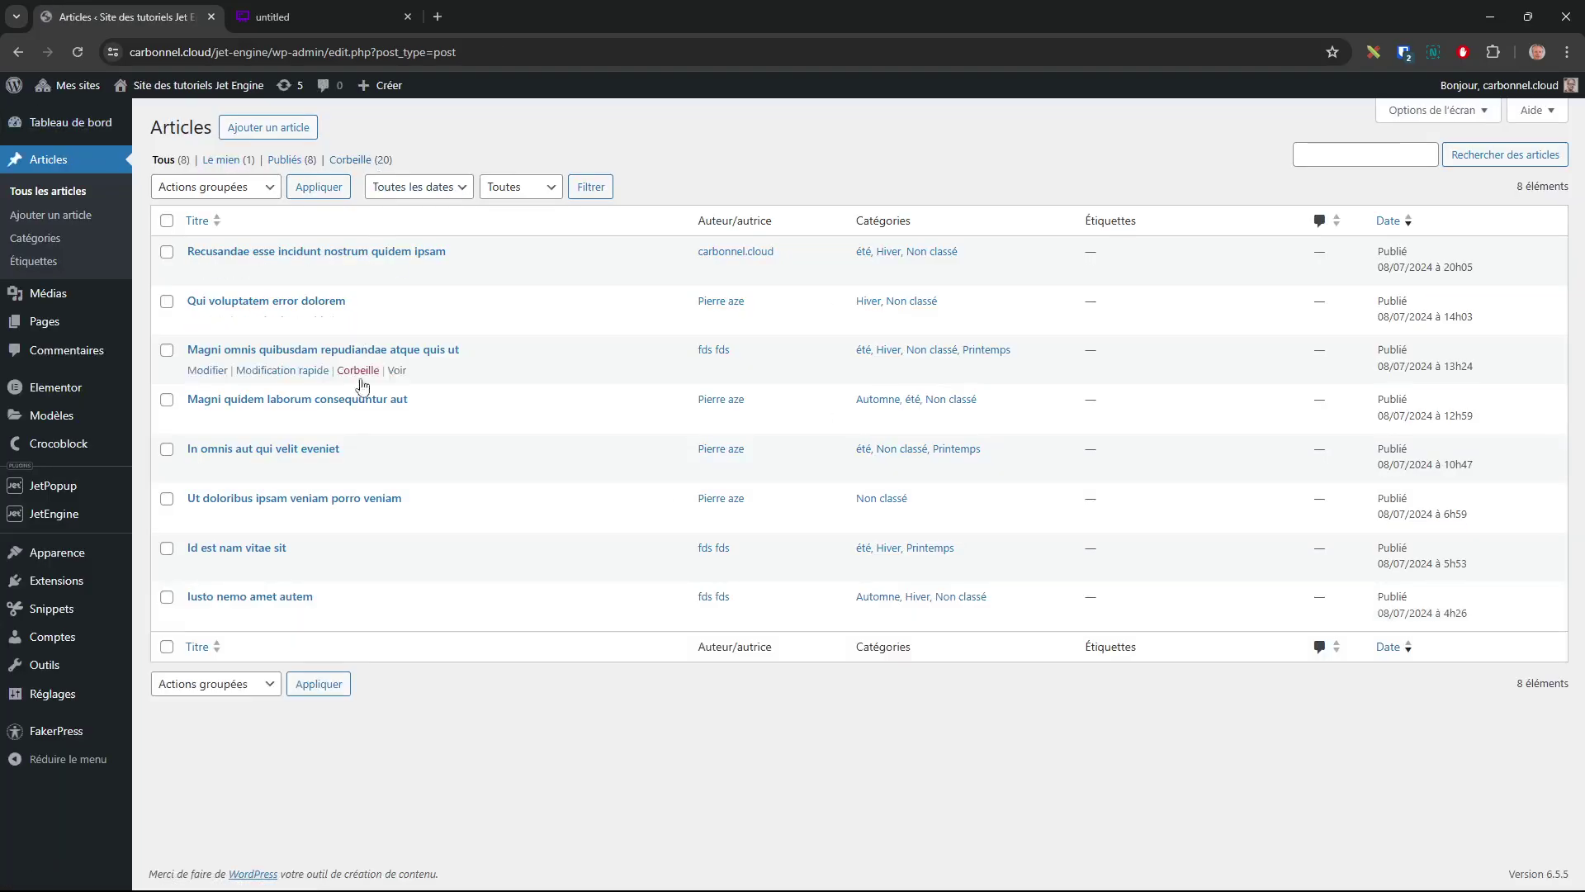
mouse_move(68, 525)
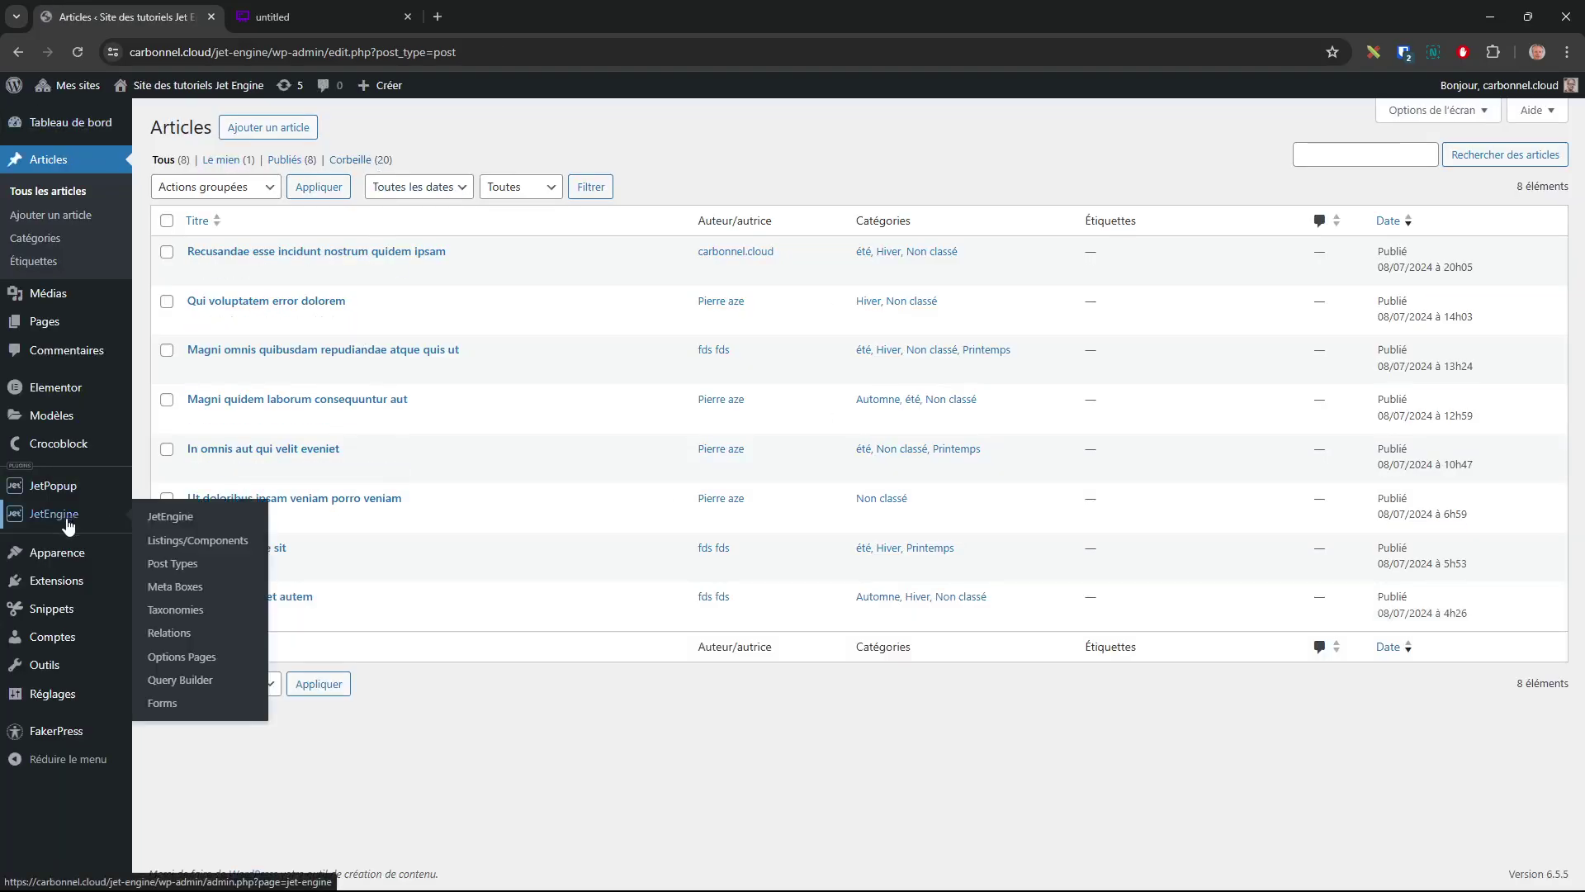
click(194, 589)
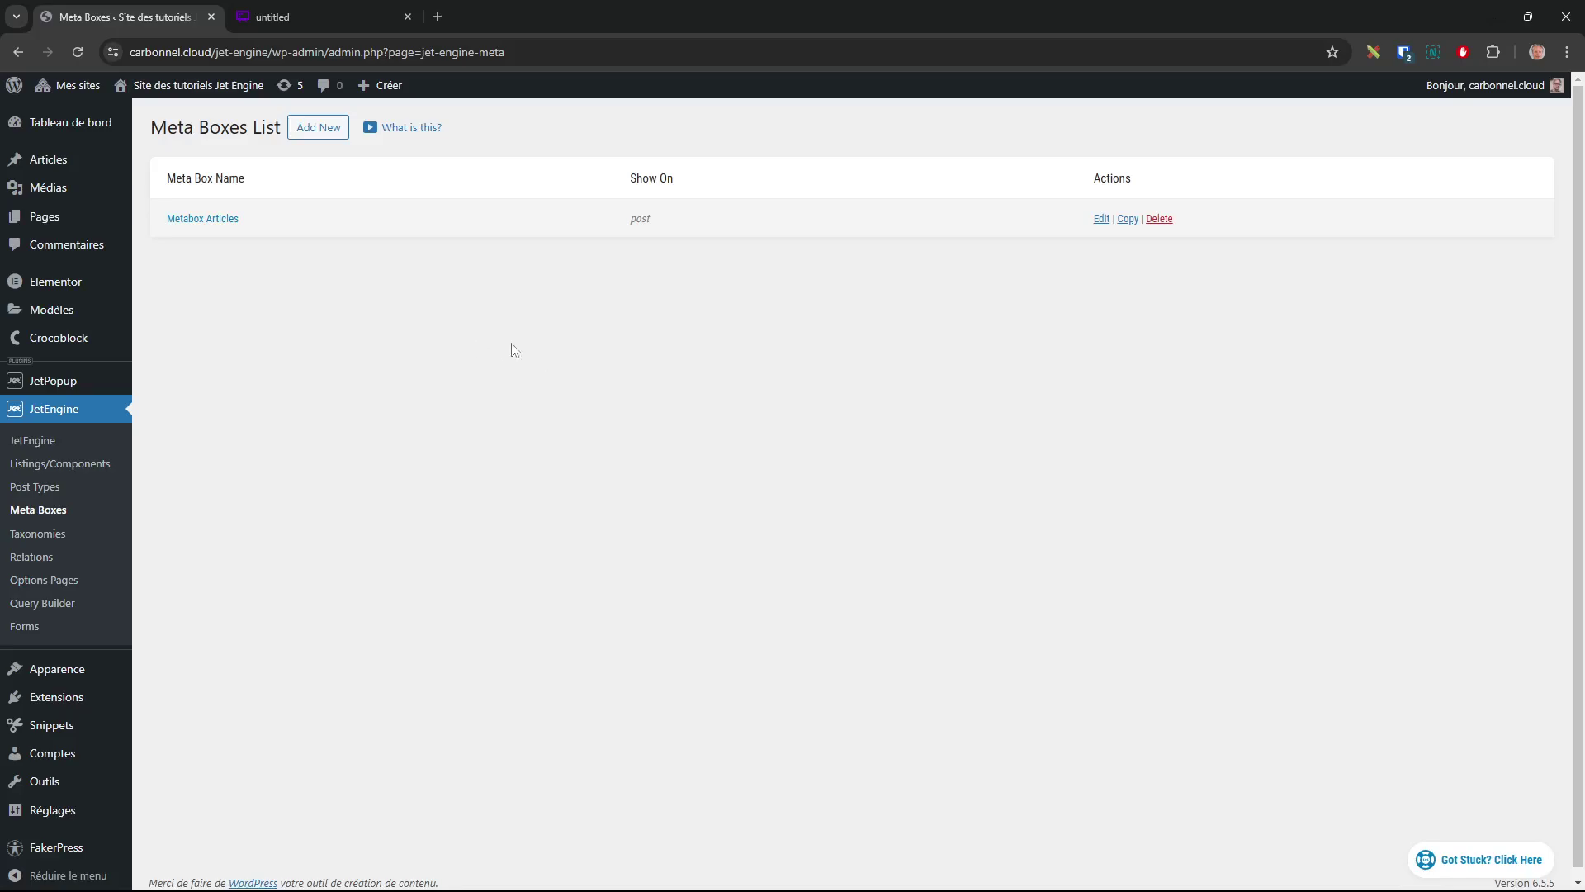
click(209, 219)
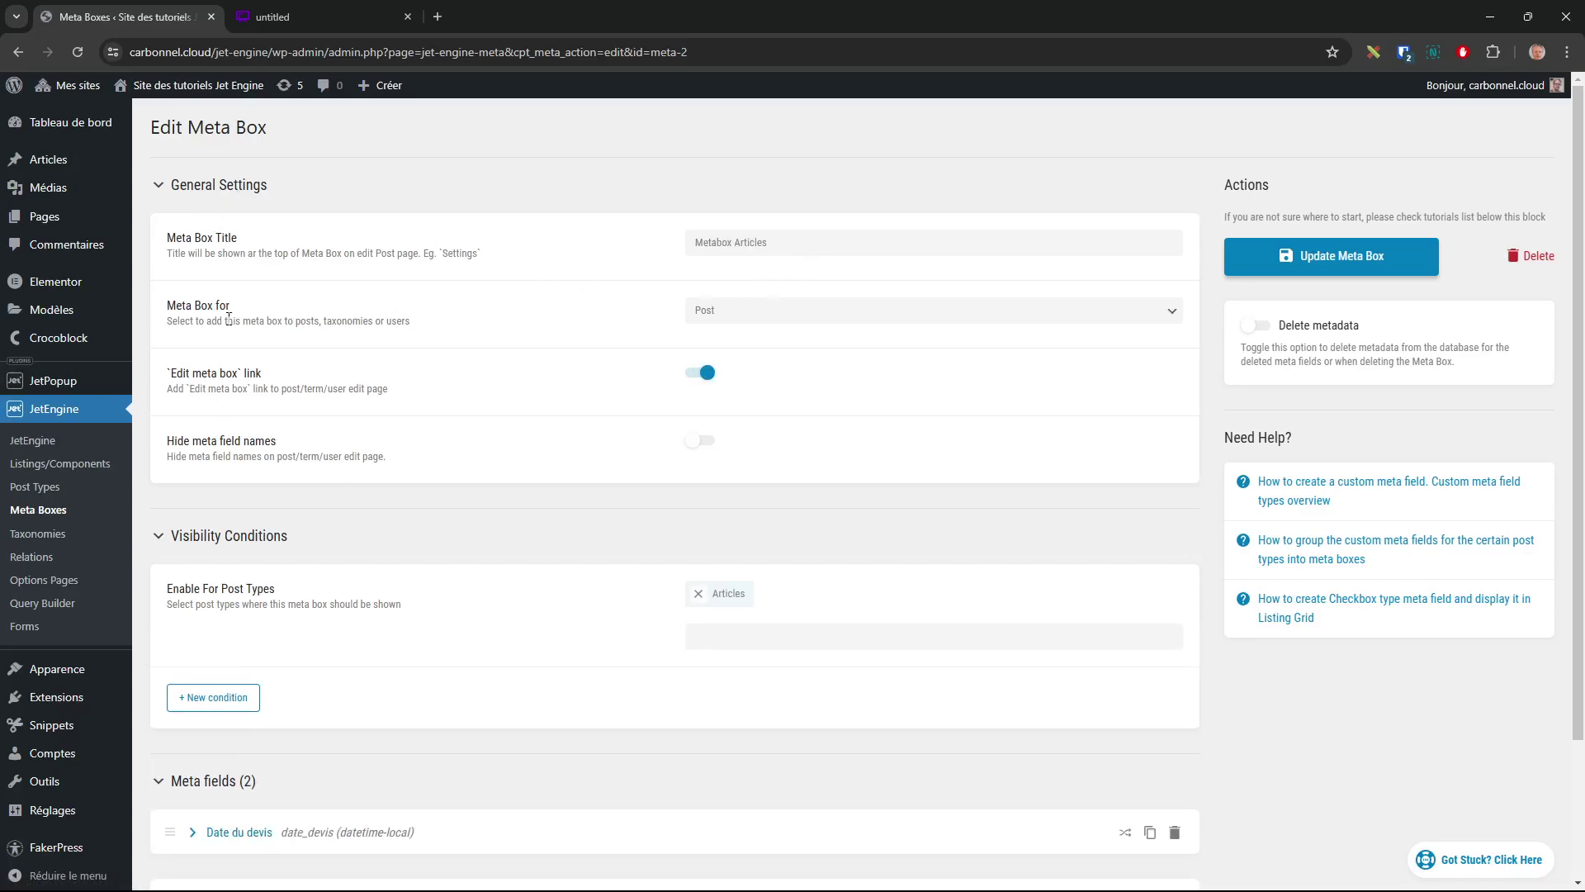
- Examine the Meta Box for options, keeping Post, and the Enable For Post Types visibility condition
click(765, 315)
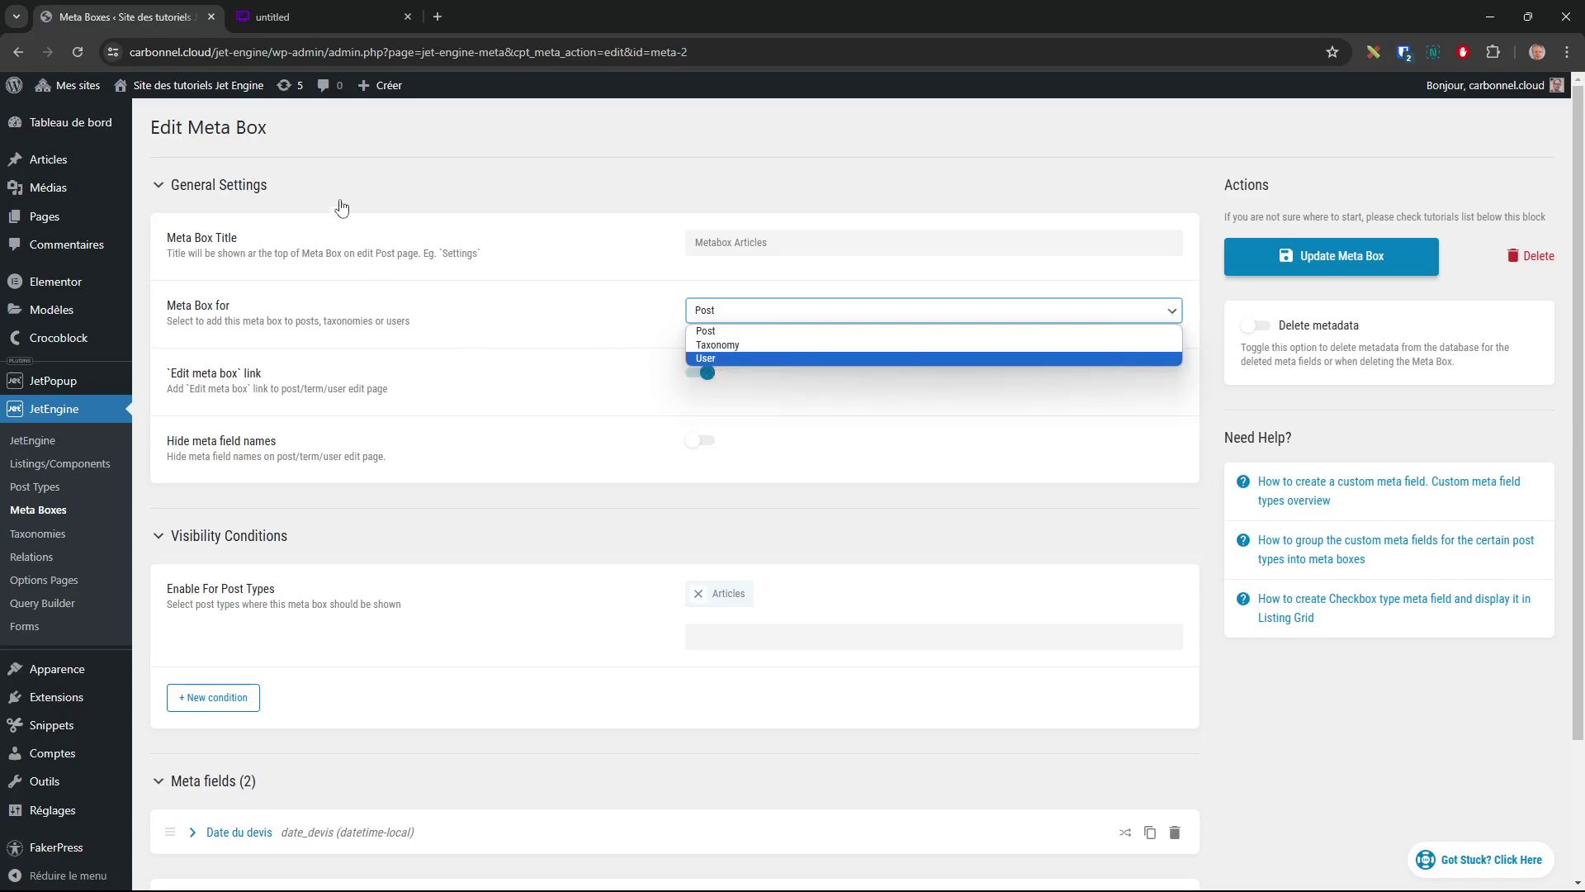
click(603, 545)
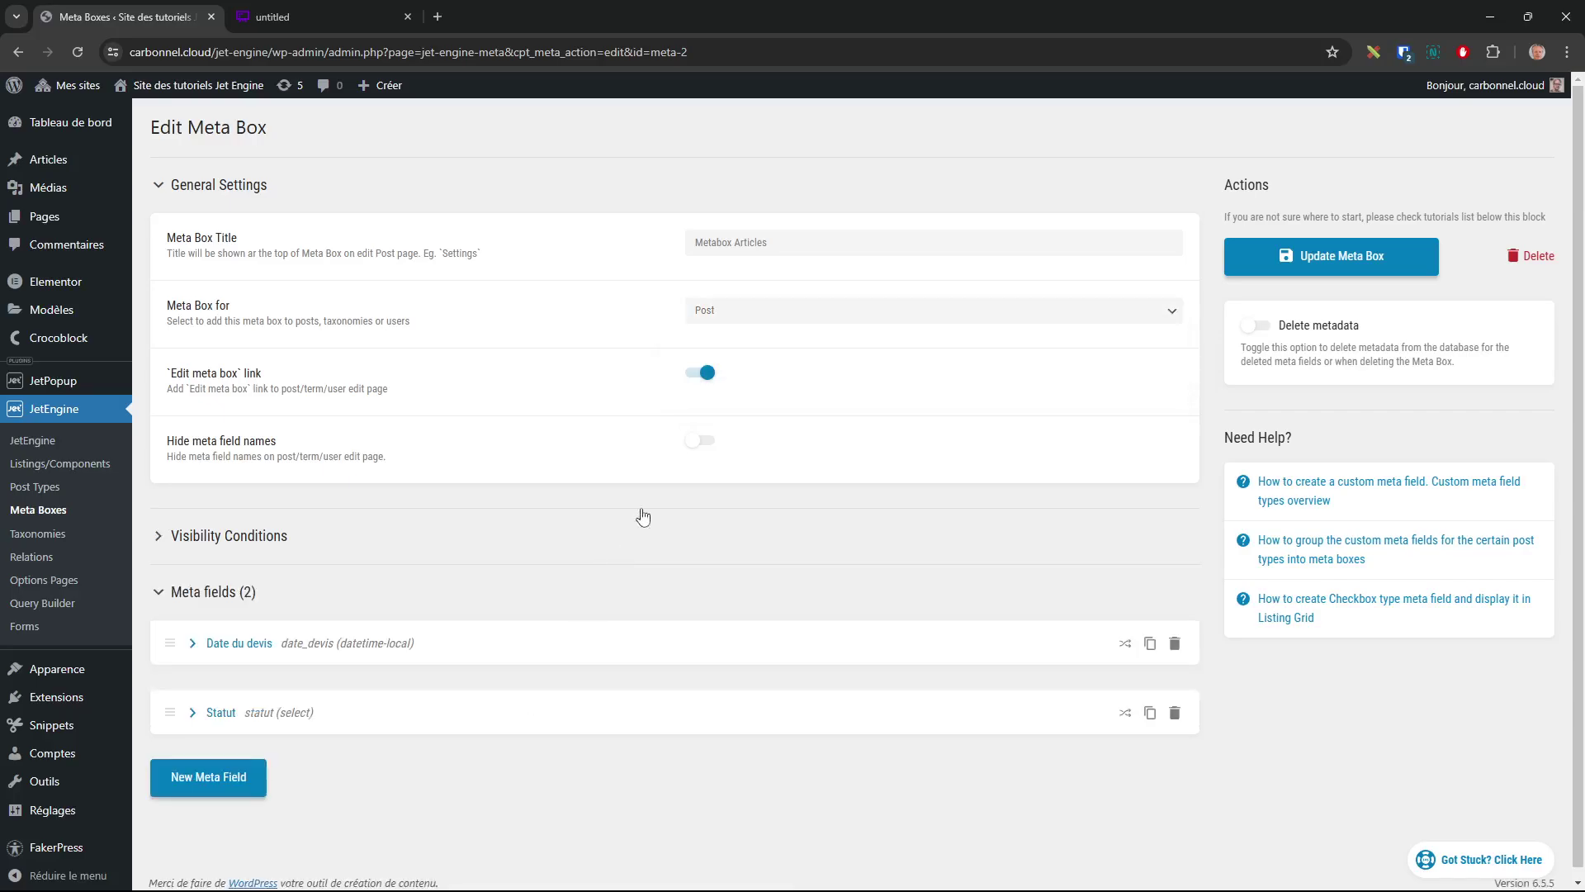
click(731, 315)
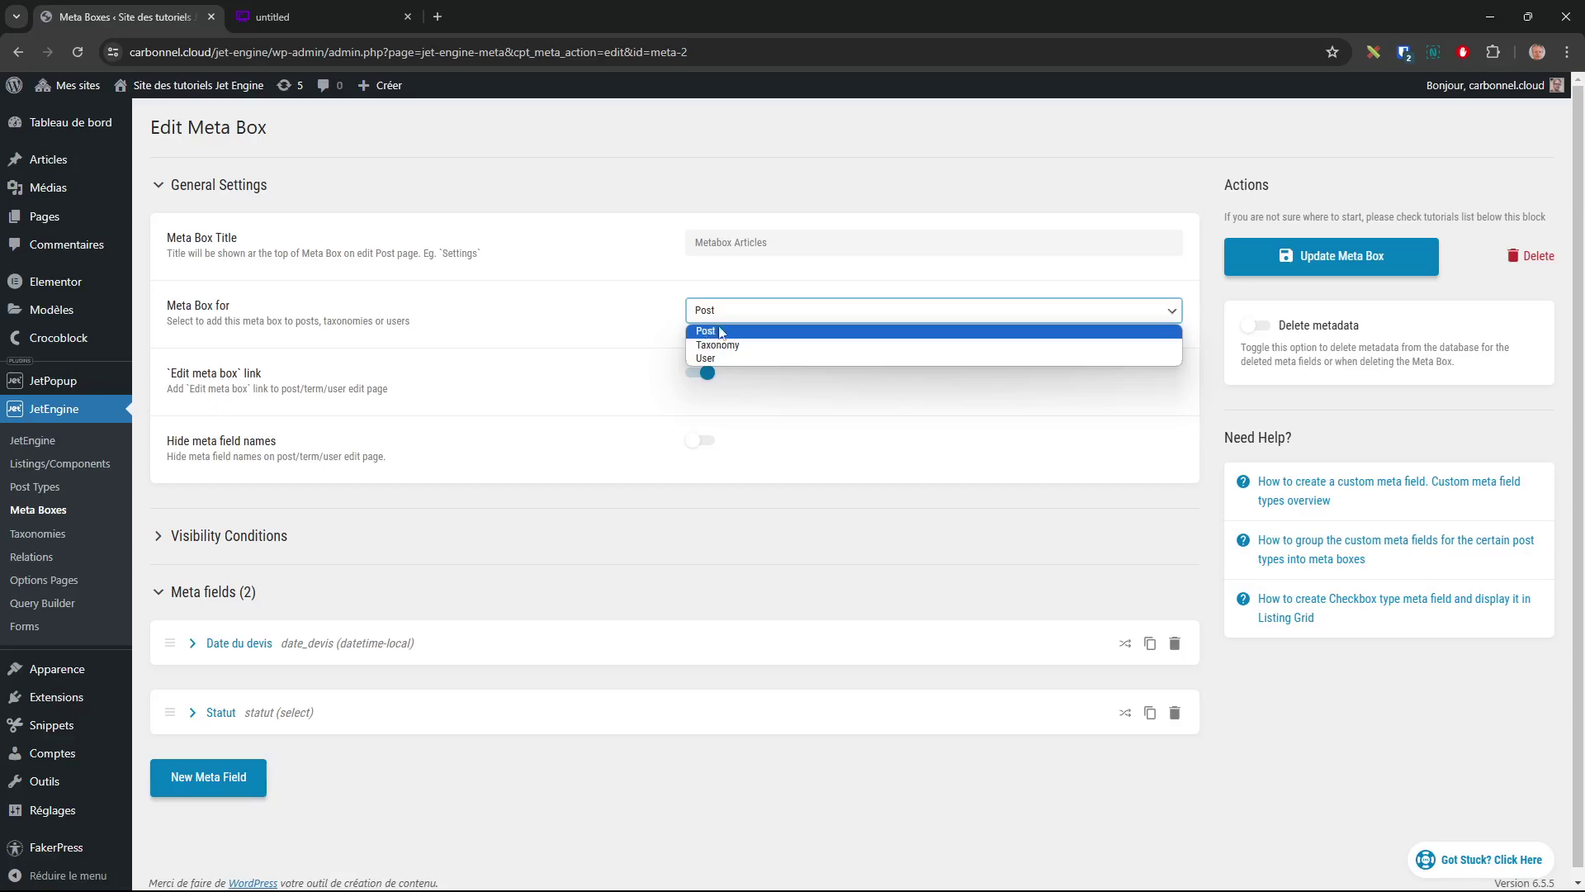
click(713, 332)
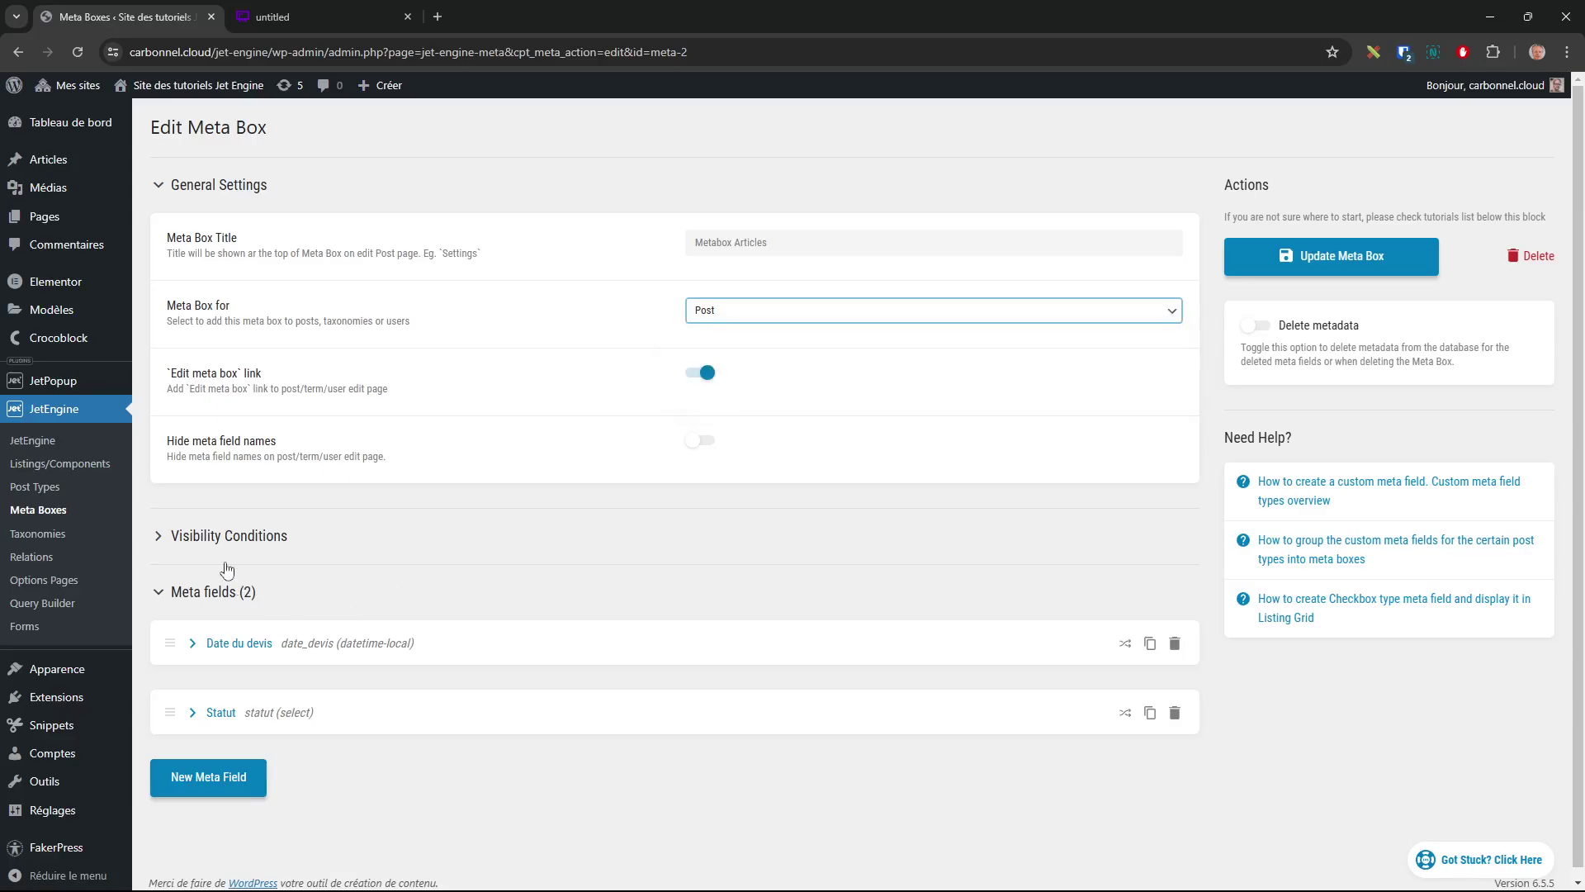
click(208, 545)
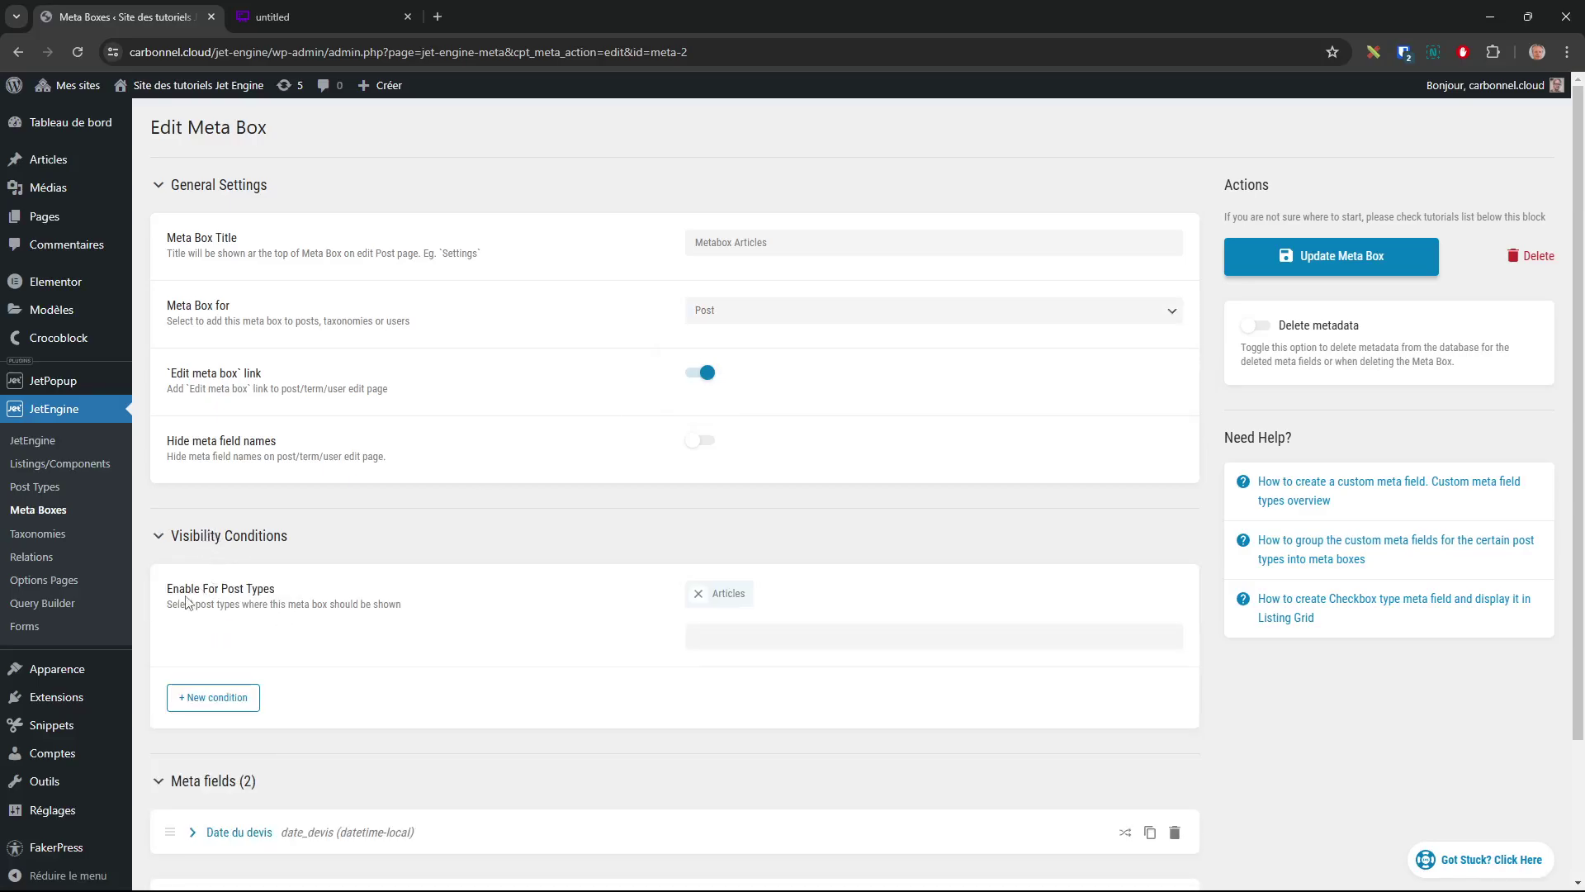
drag(189, 589, 704, 606)
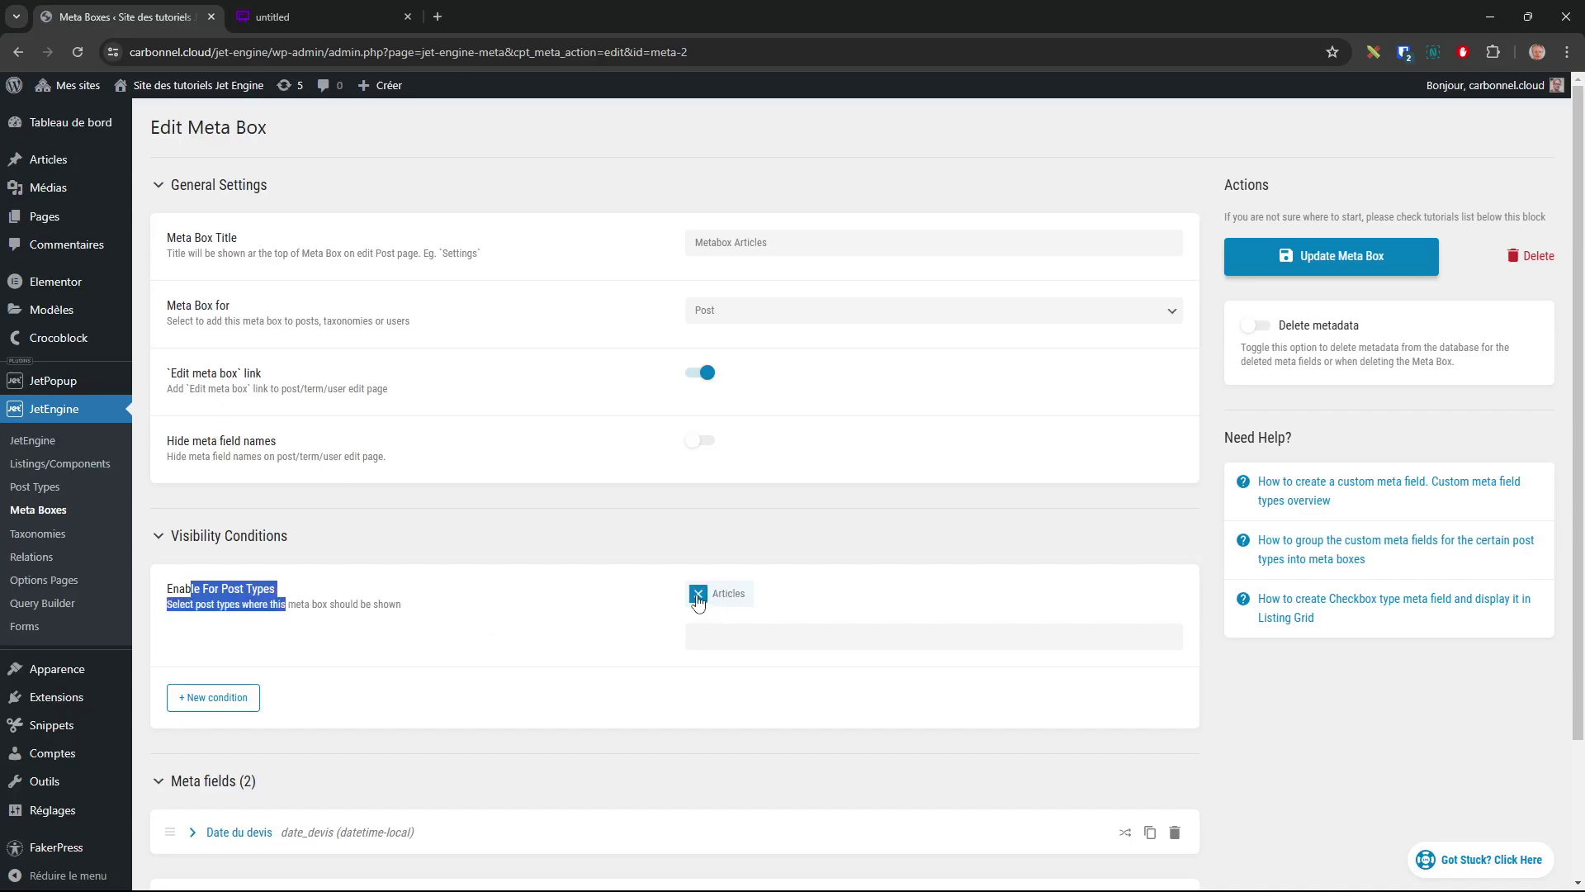
- Try adding Pages to the meta box's enabled post types, remove it again and update the meta box
click(761, 637)
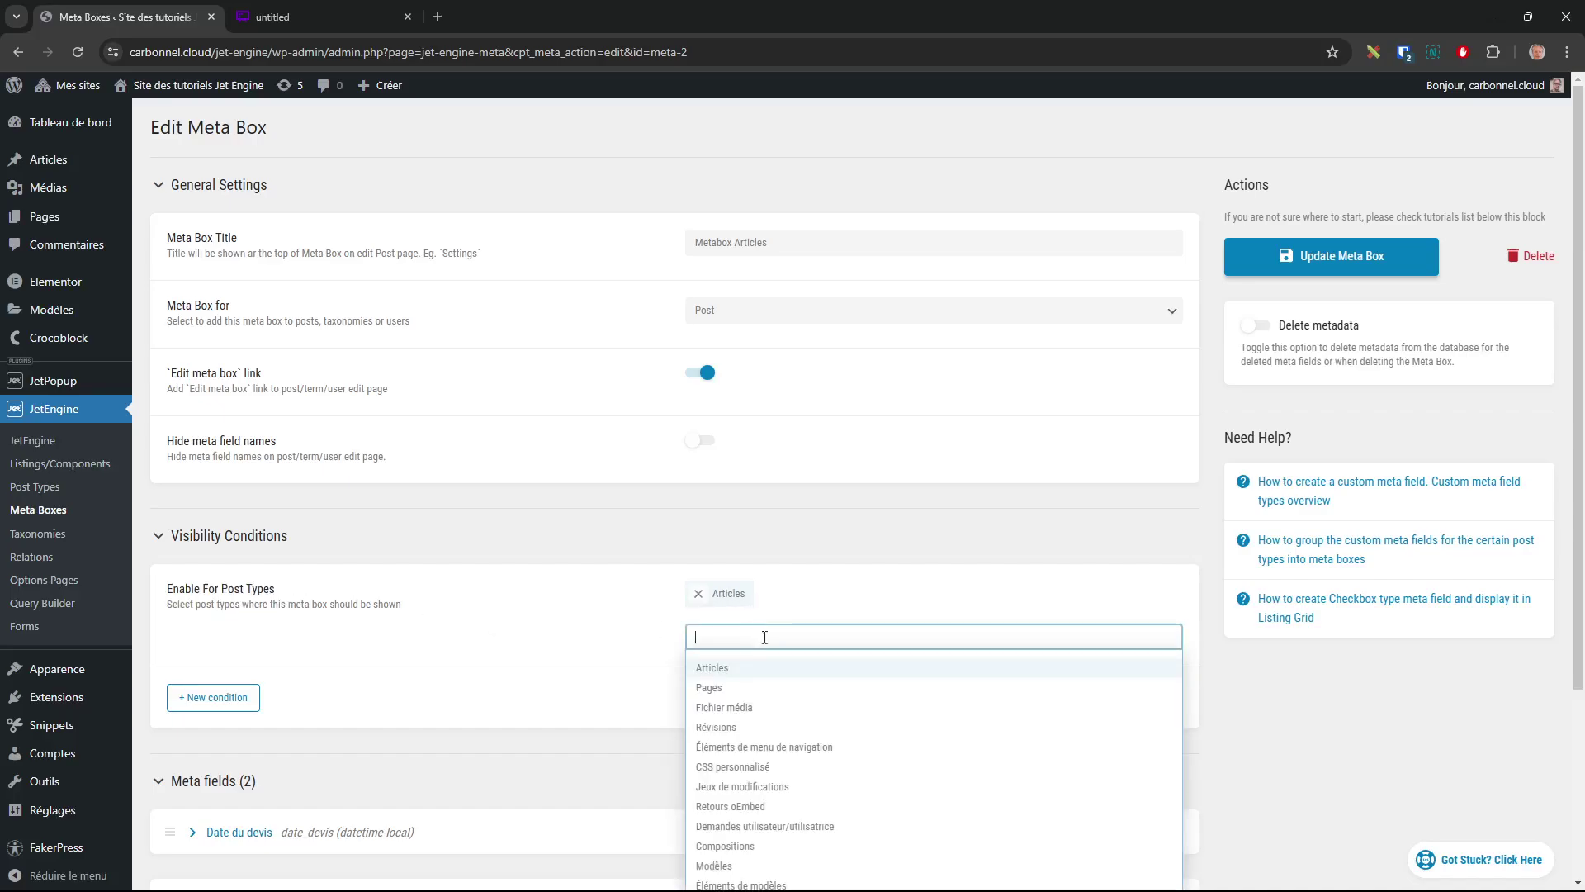
click(753, 693)
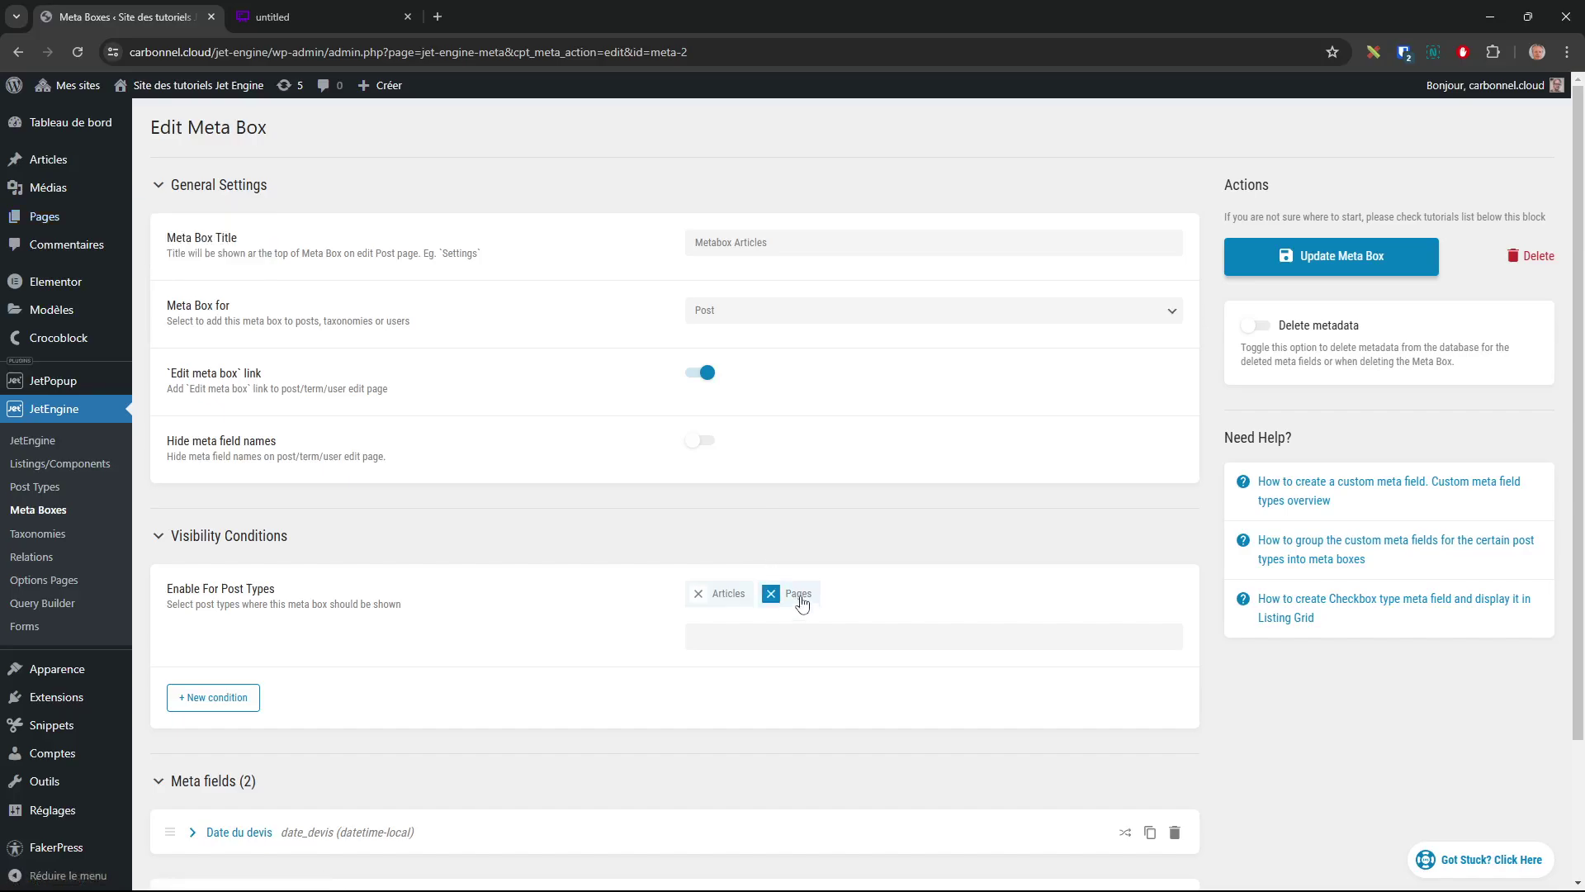
scroll(607, 685, down, 3)
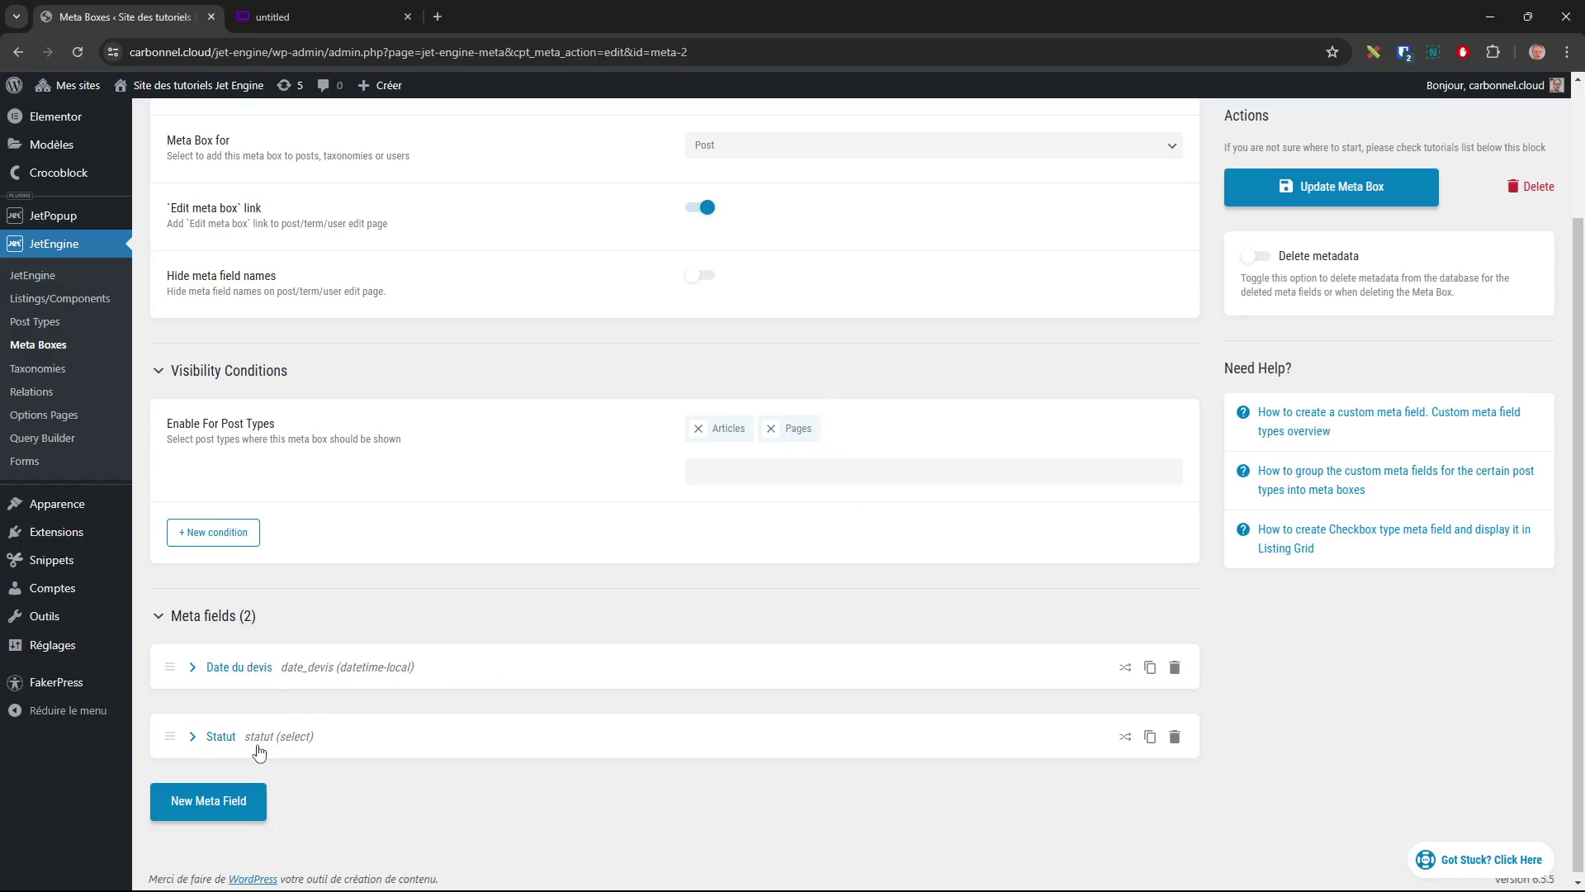
click(771, 429)
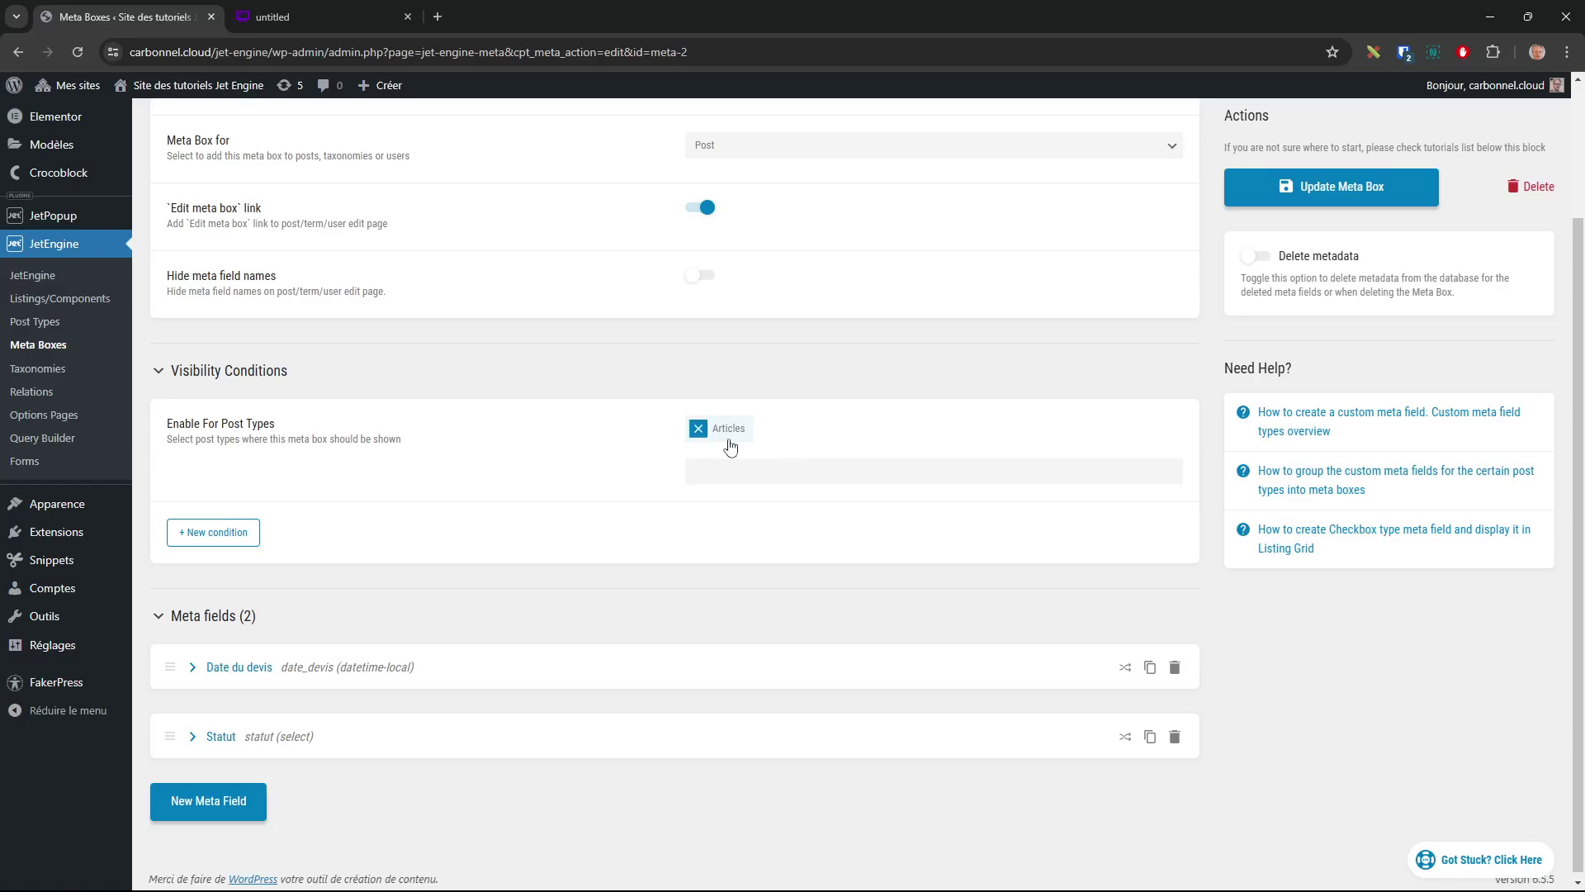
click(1361, 192)
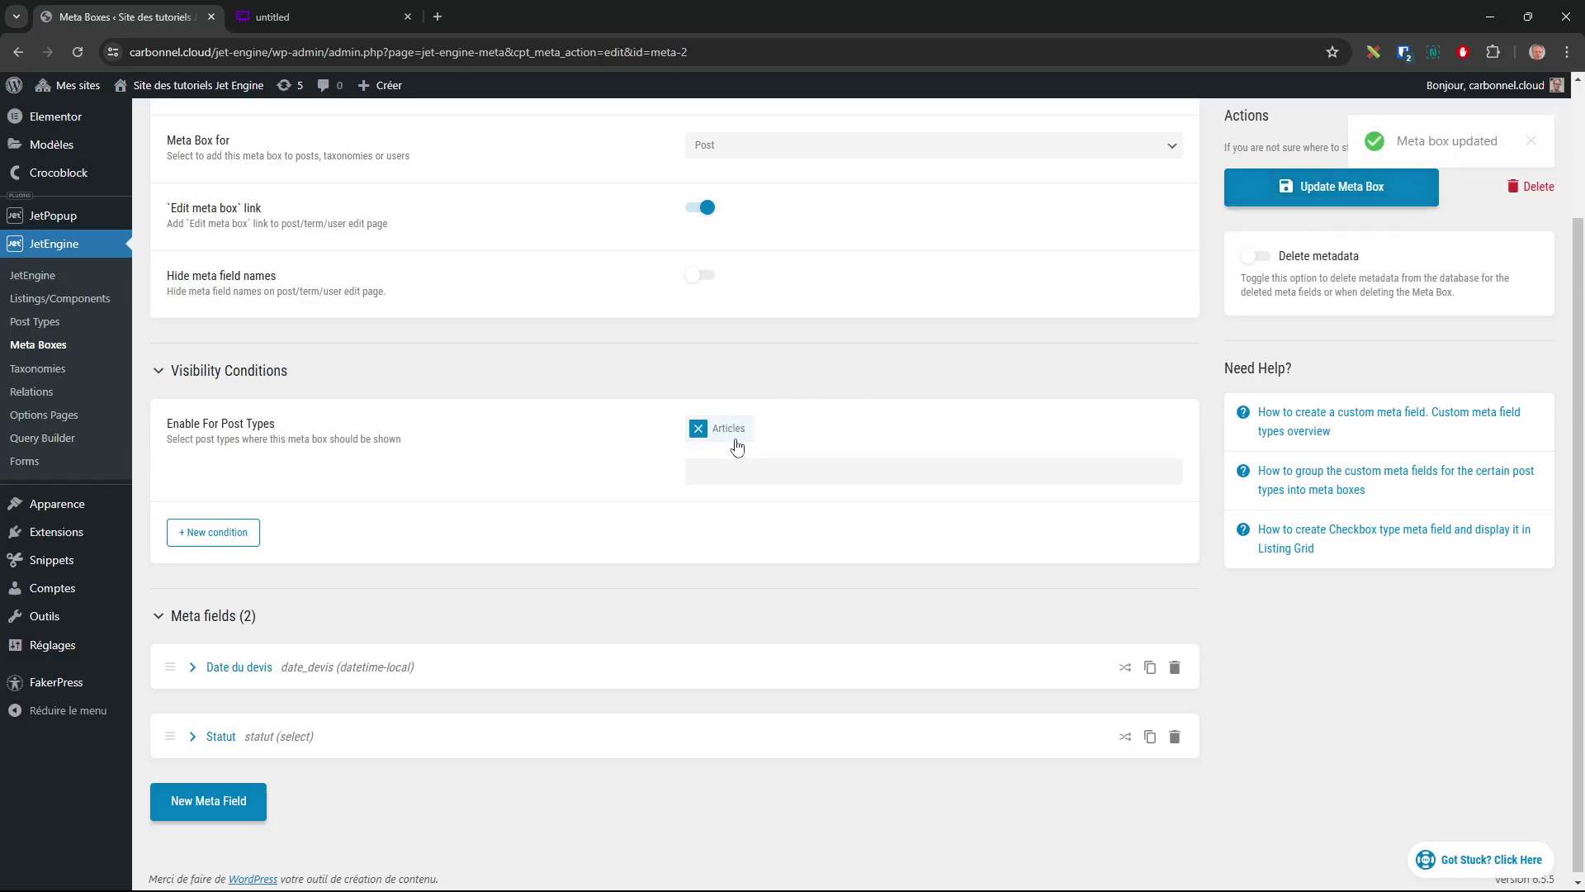
- Examine the settings of the Date du devis meta field and collapse it again
click(216, 668)
scroll(456, 611, down, 2)
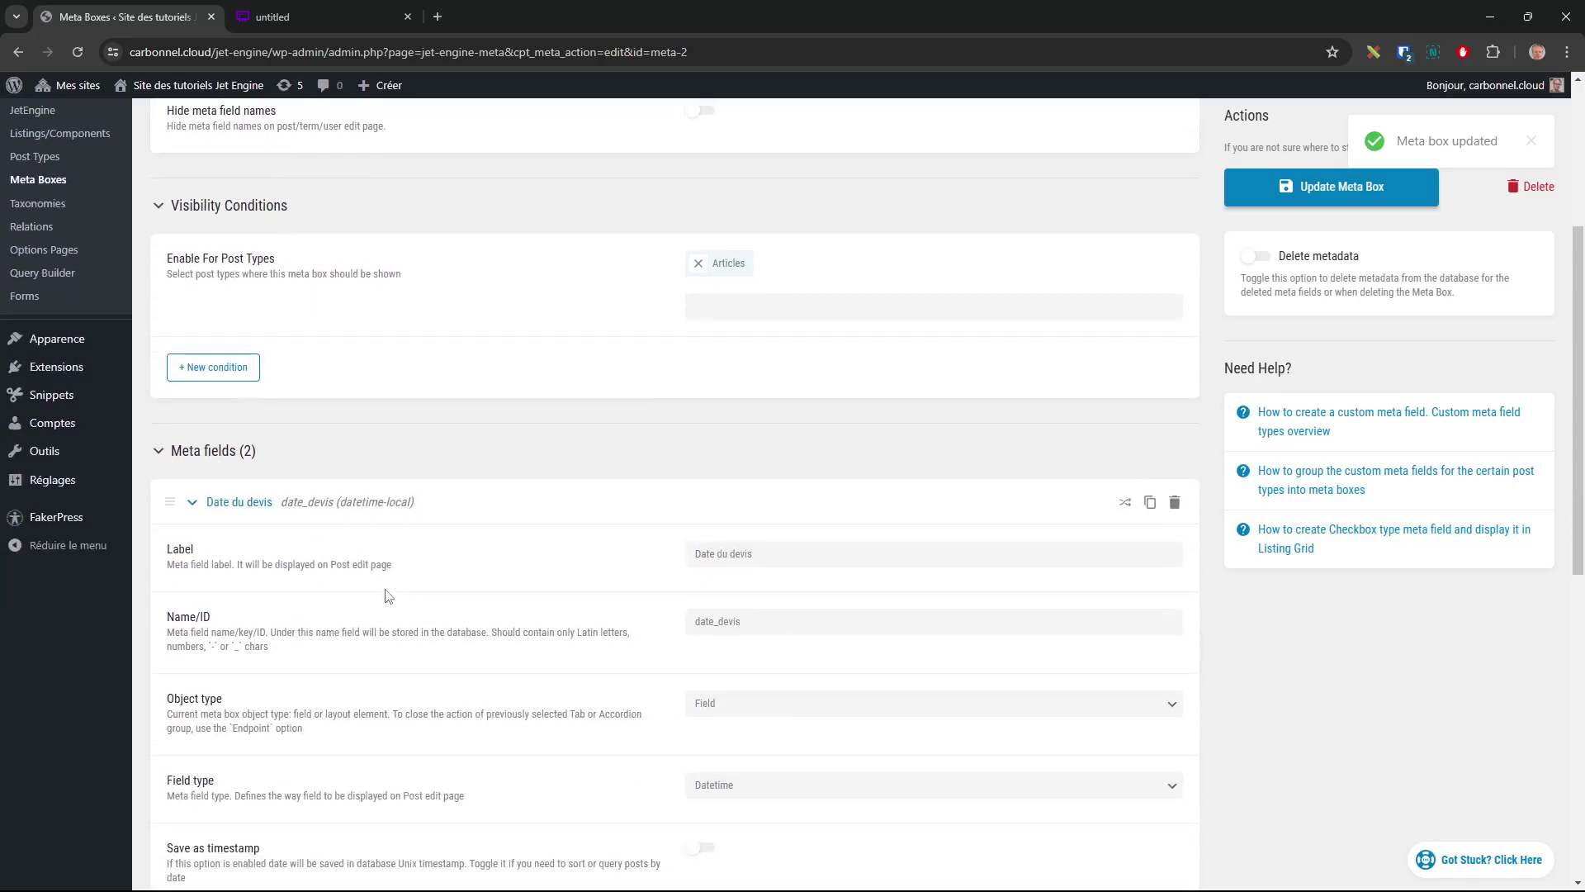
scroll(688, 554, down, 3)
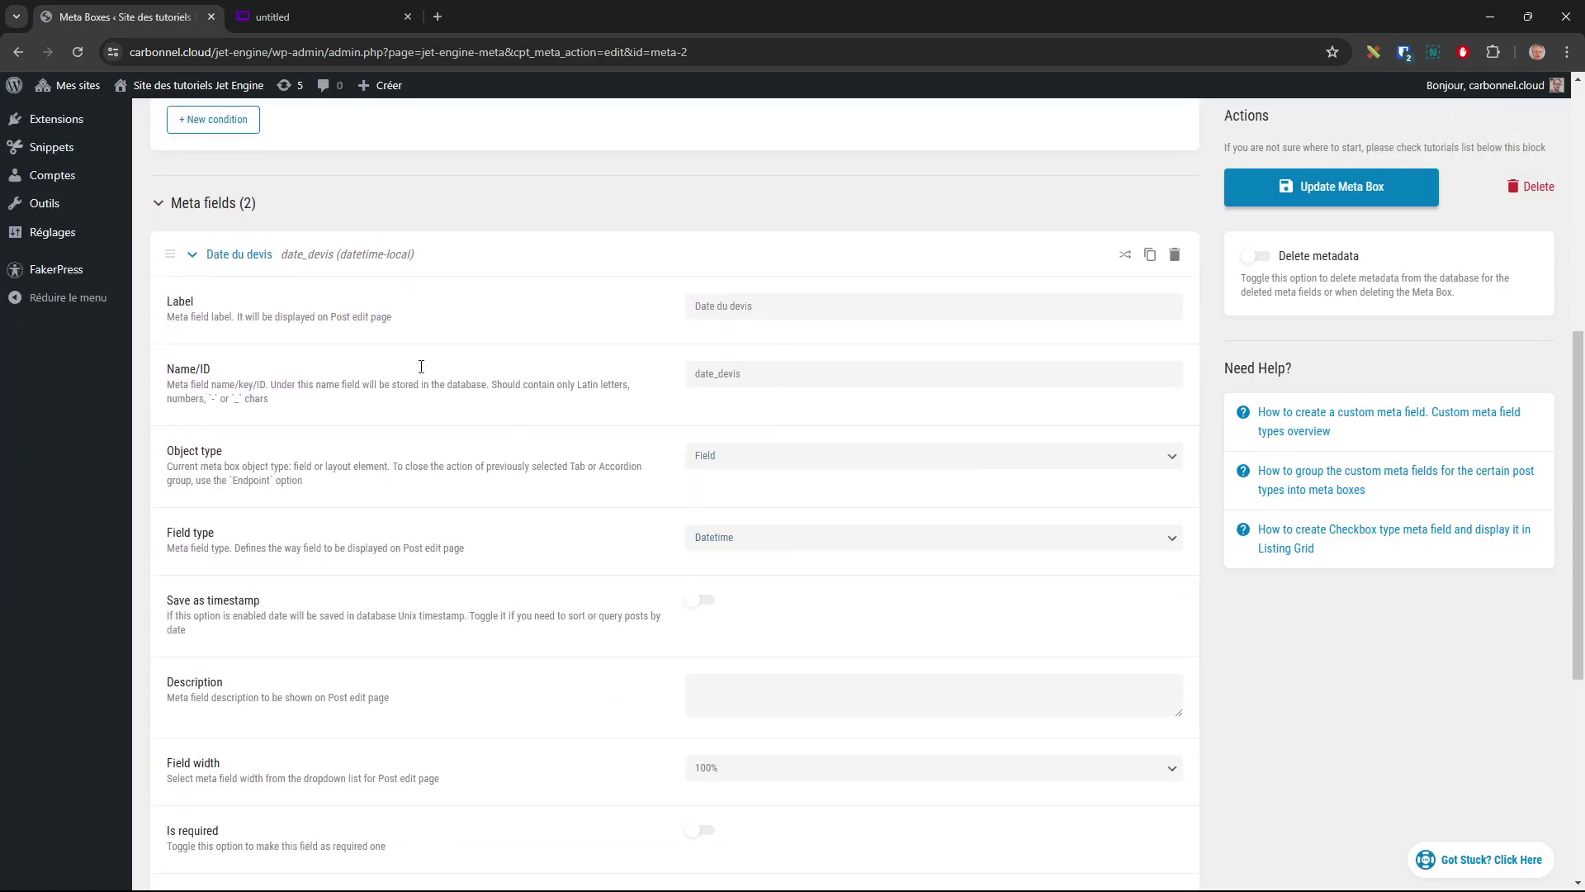
click(191, 254)
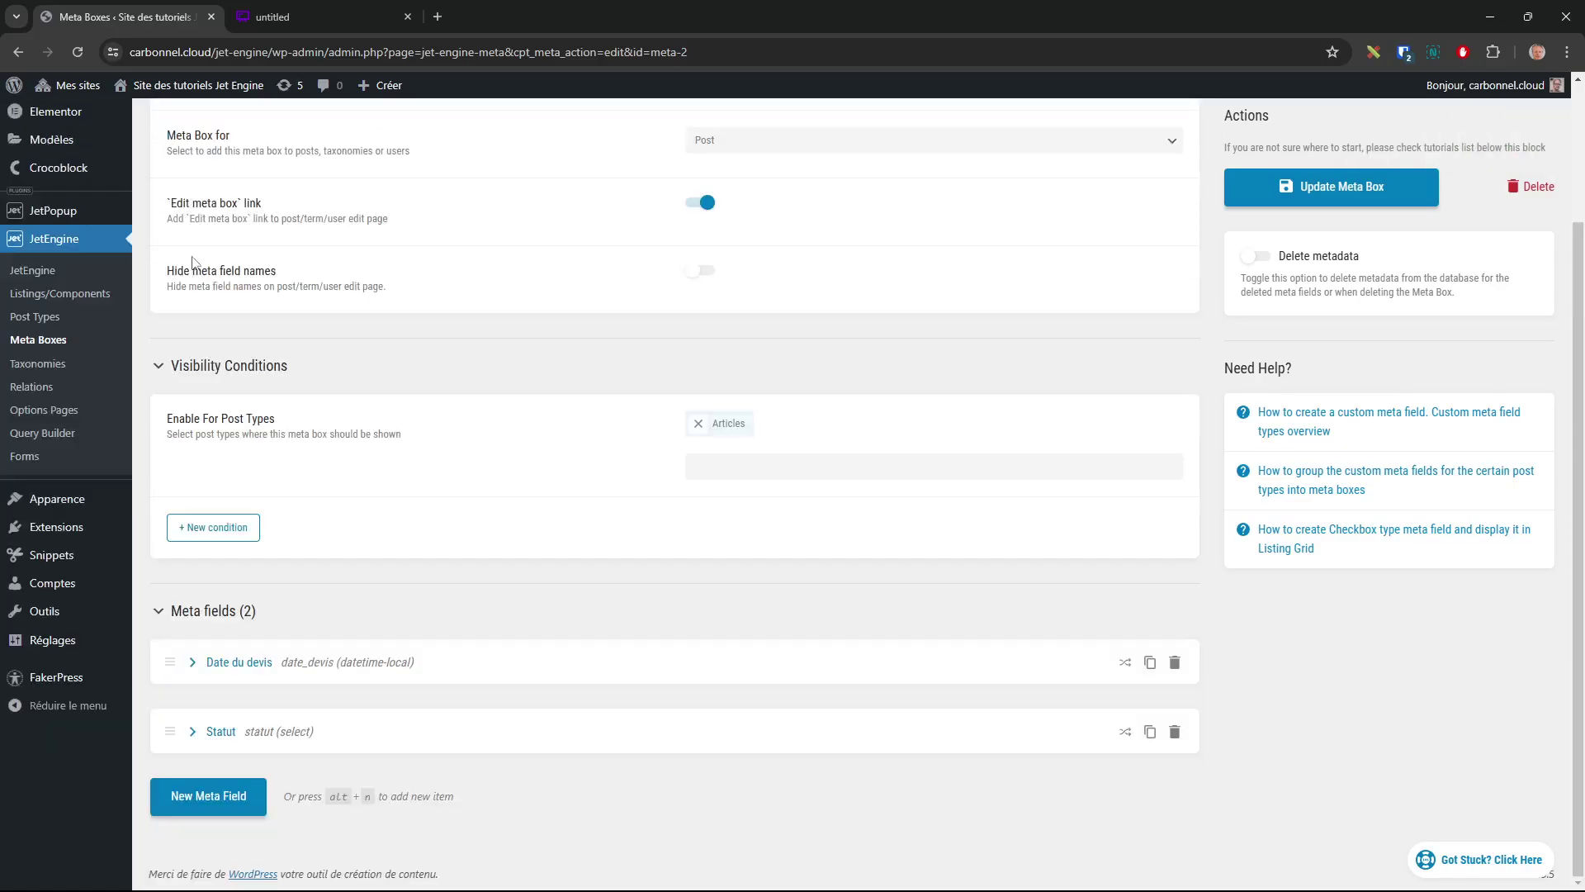
- Expand the Statut meta field and examine its settings and the available Source options
click(193, 732)
scroll(741, 392, down, 9)
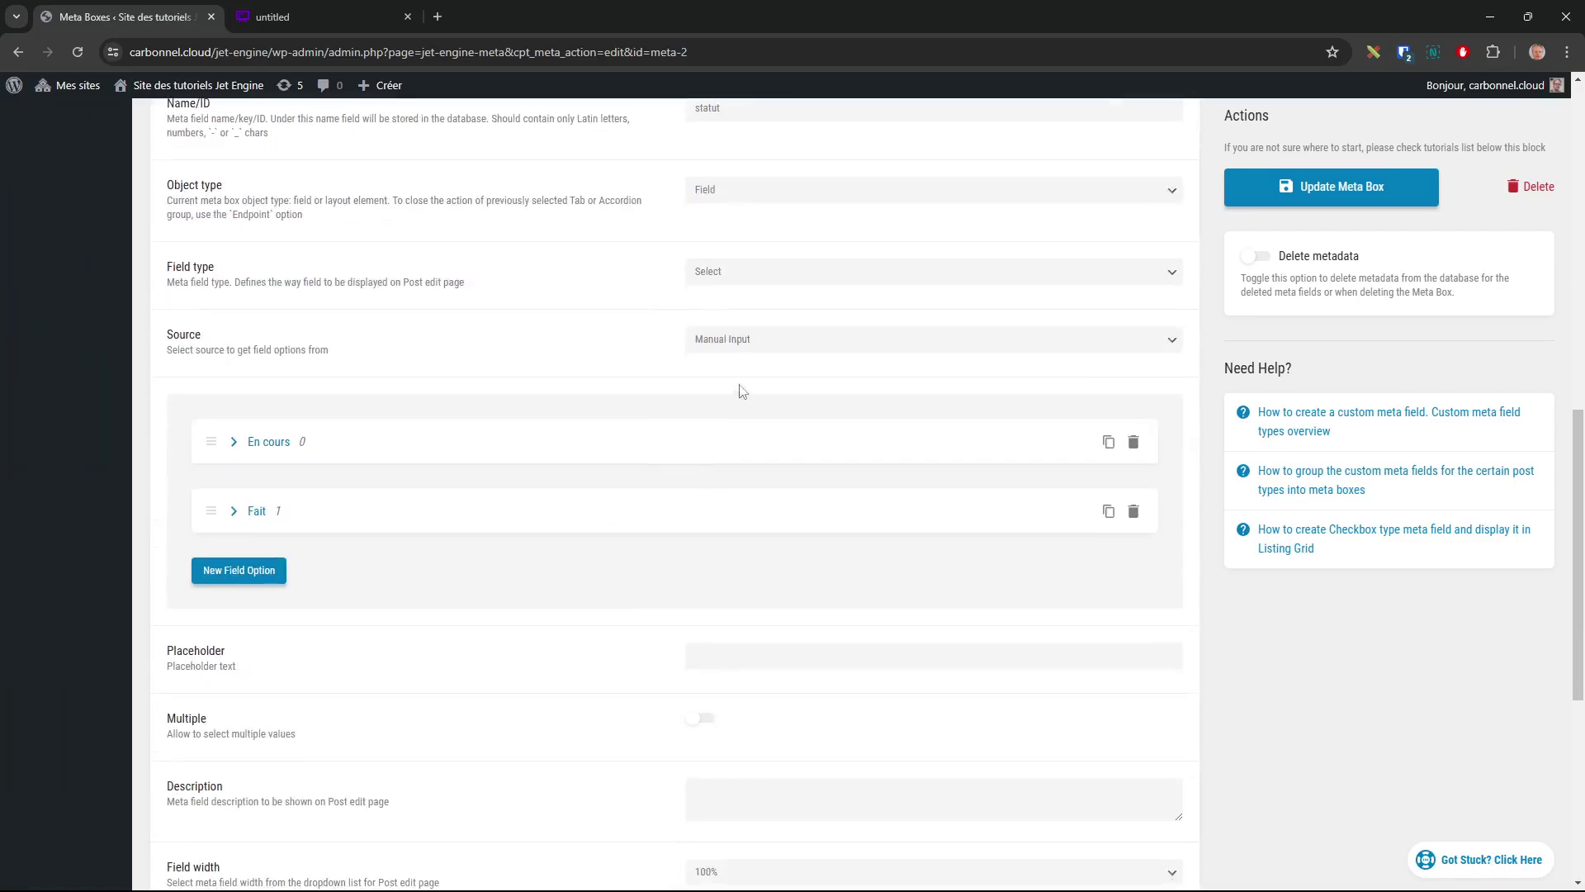
click(758, 340)
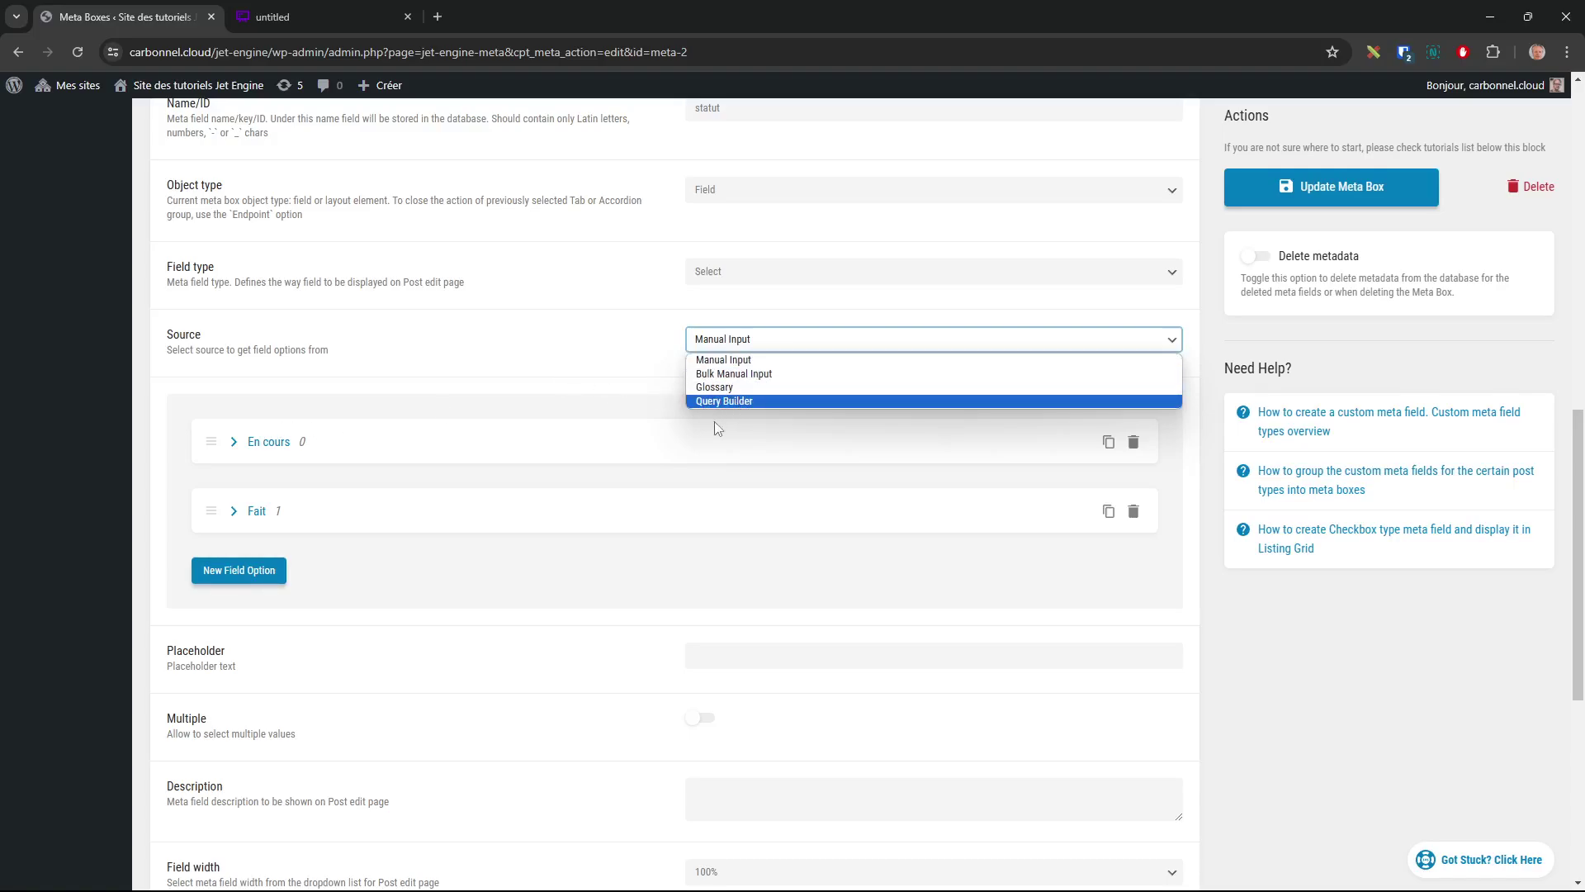
click(552, 351)
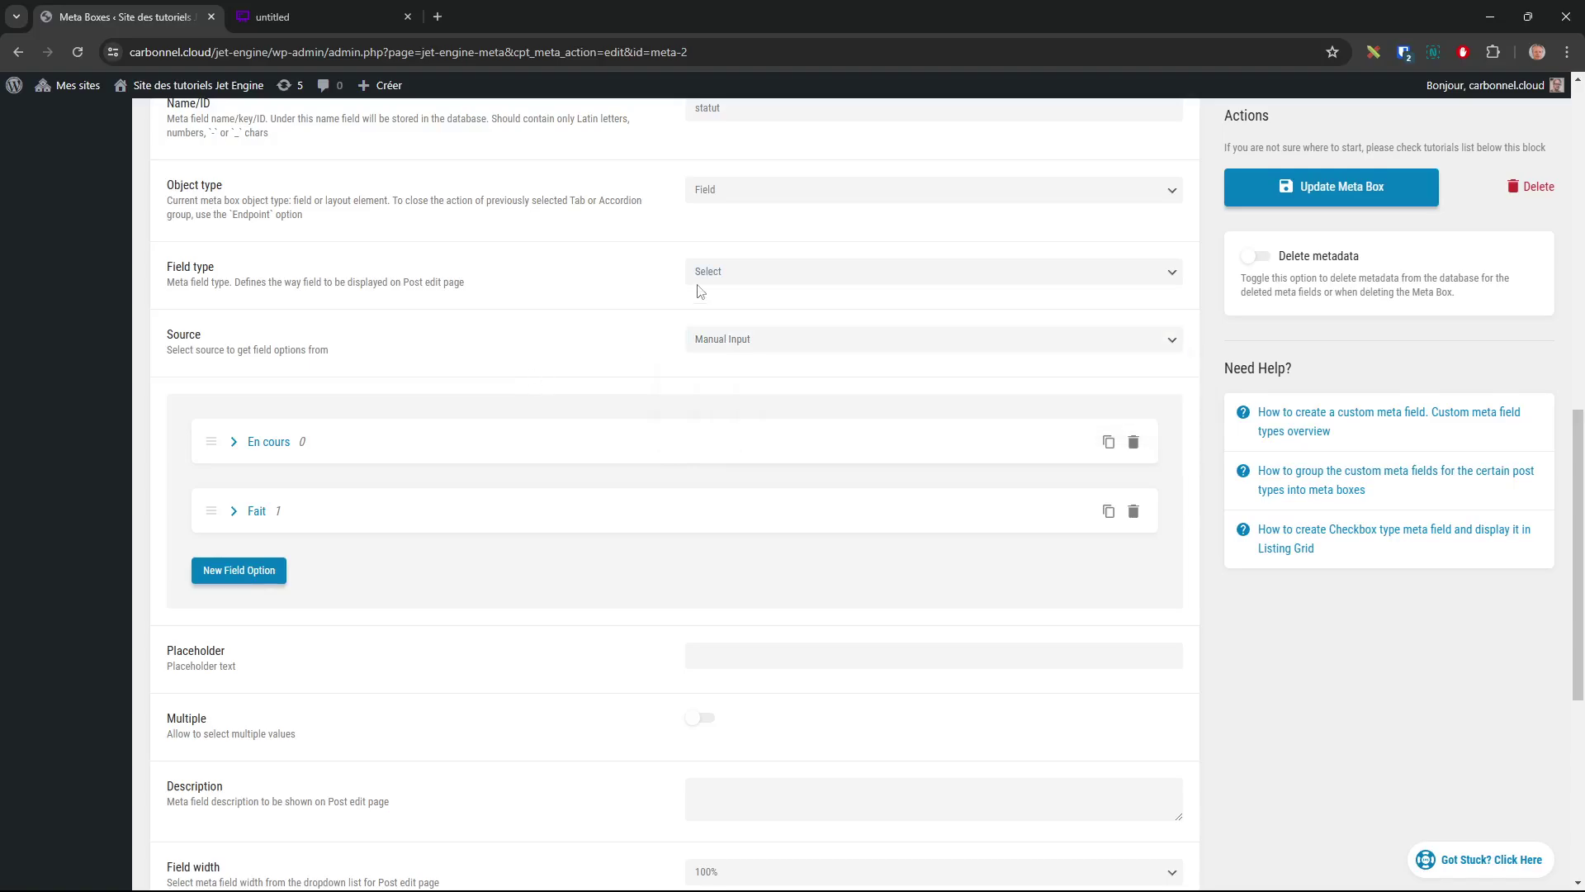
- Examine the option value and option label of the Statut field's En cours and Fait options
click(259, 442)
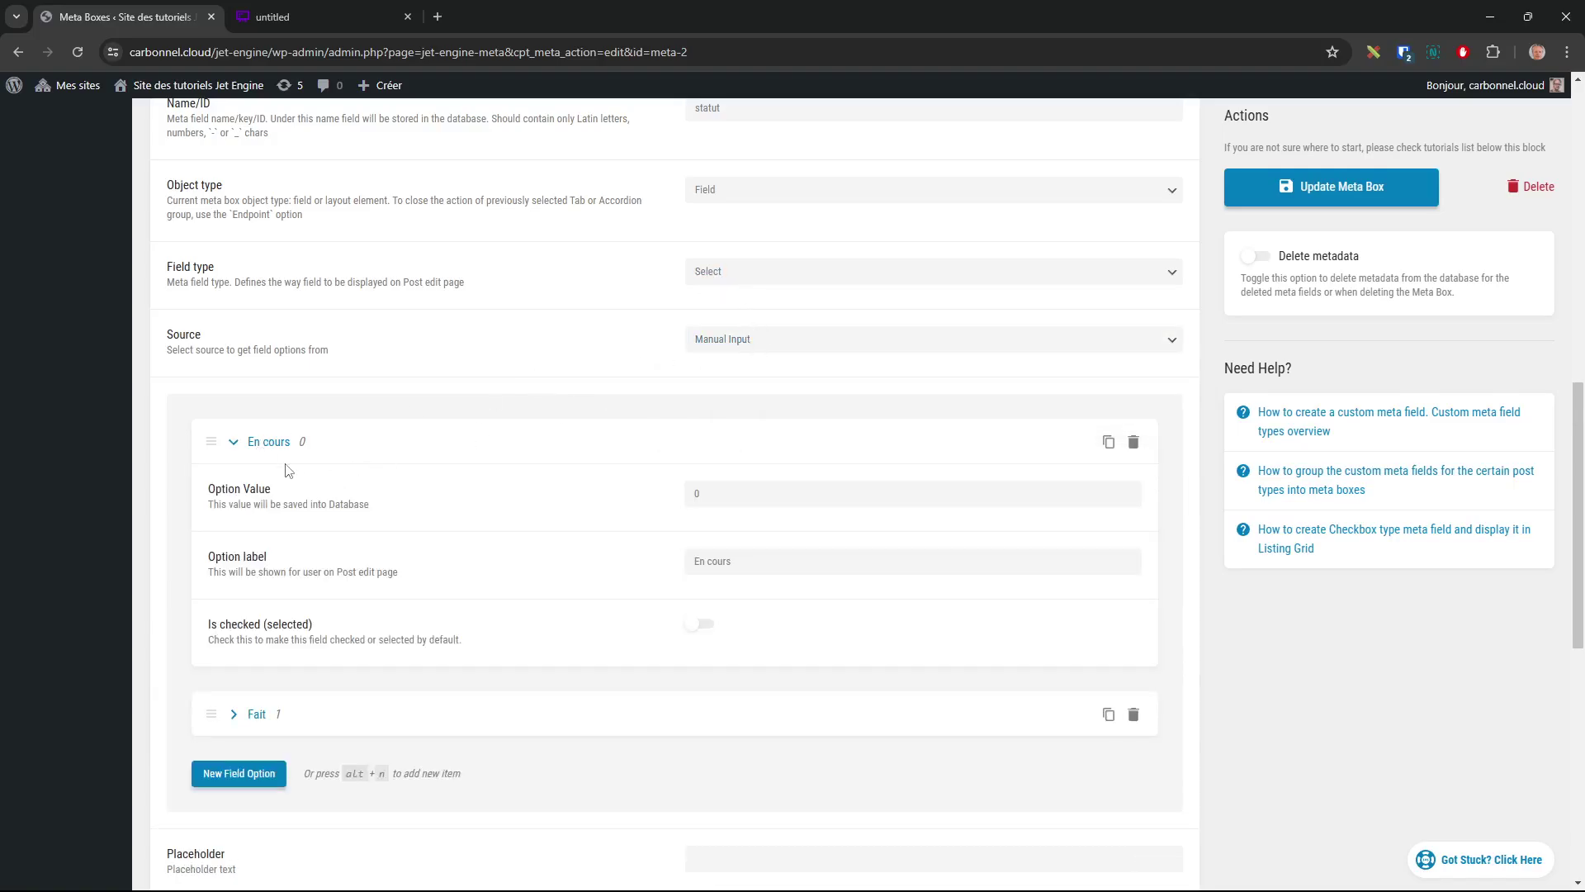
click(701, 496)
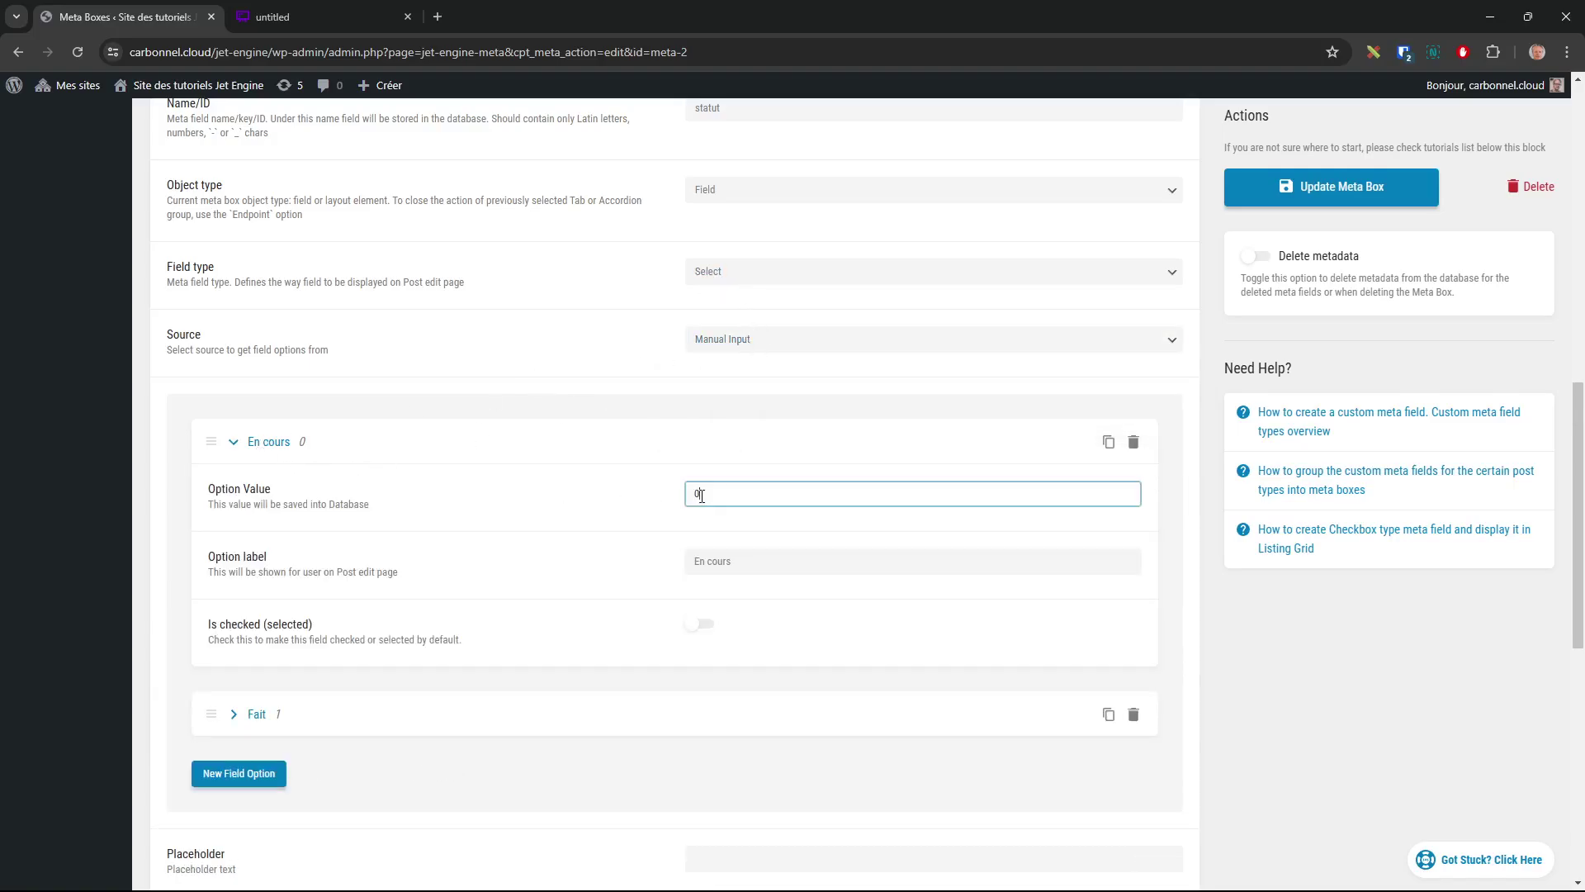
click(234, 443)
click(234, 511)
click(689, 562)
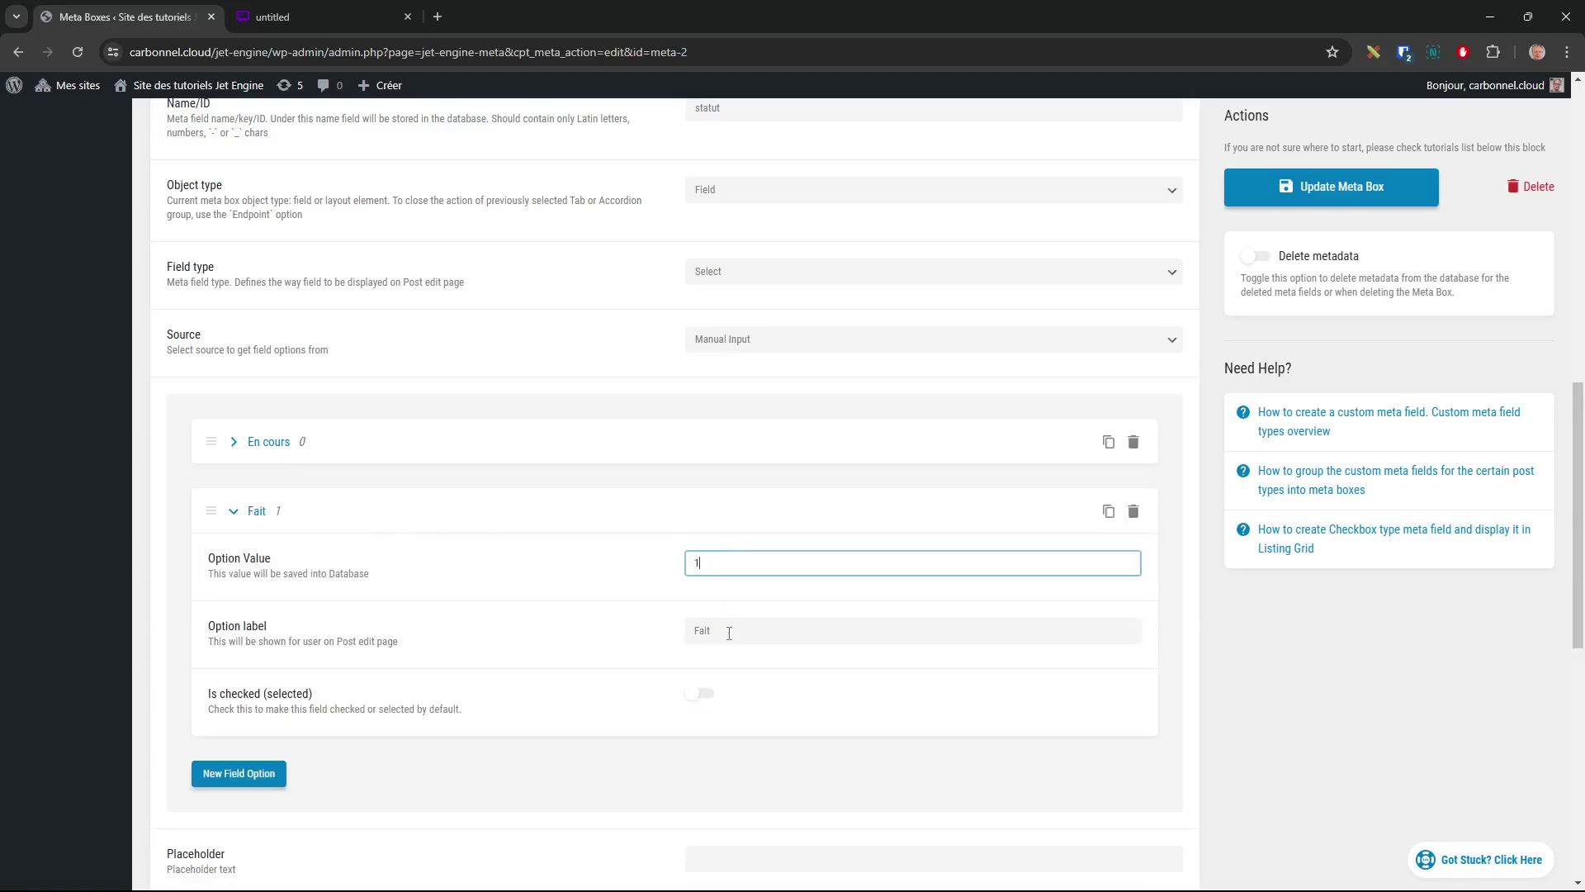
key(Tab)
click(720, 564)
drag(720, 564, 329, 573)
click(729, 562)
double_click(692, 563)
drag(741, 642, 655, 637)
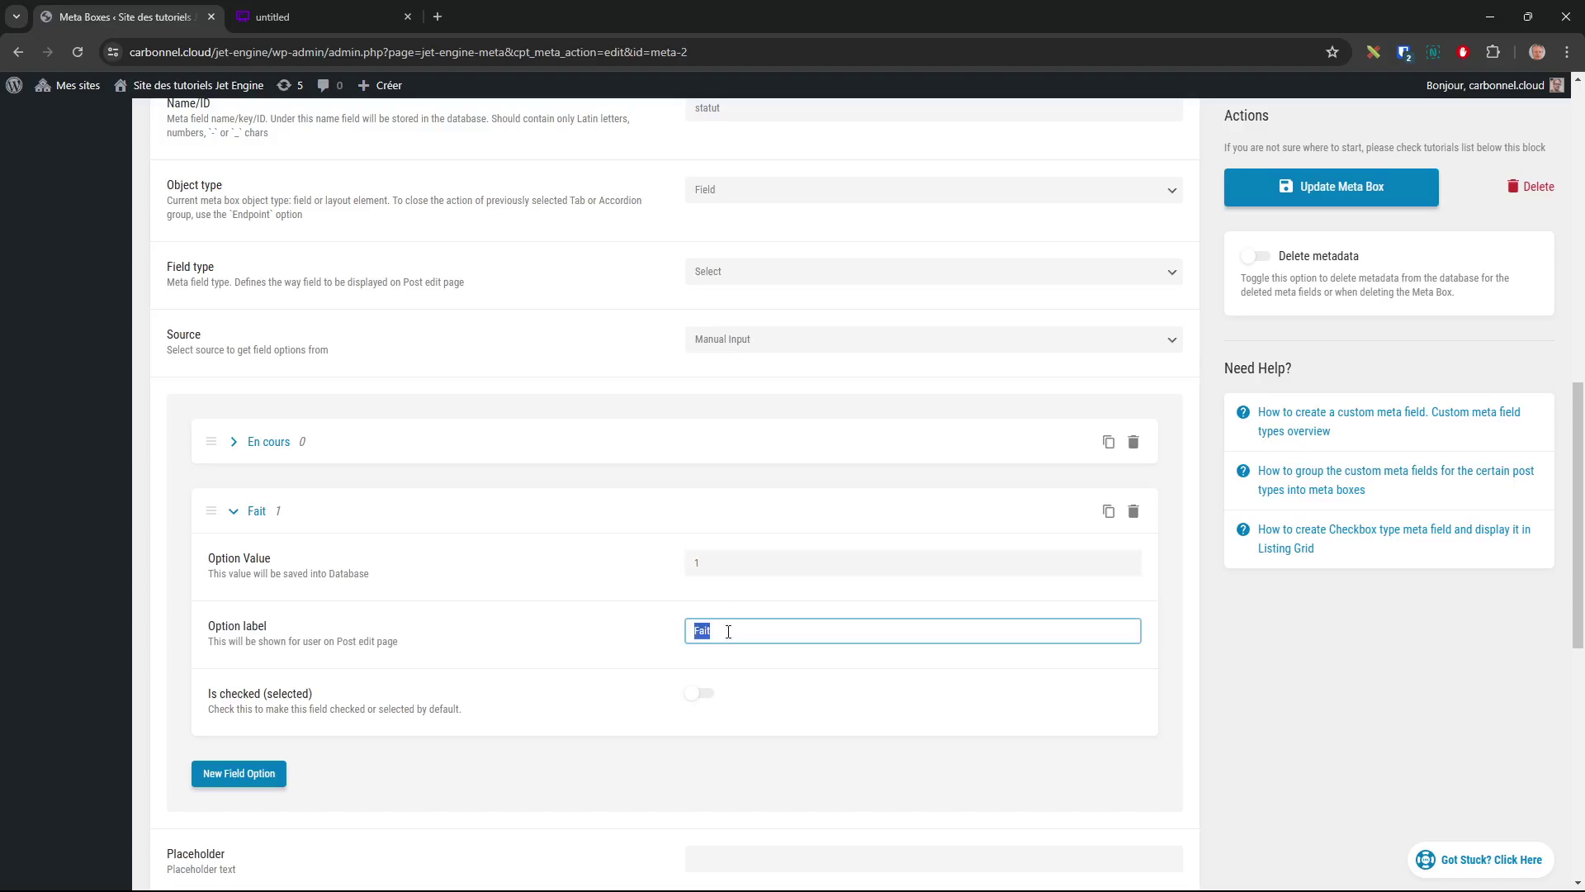
- Start a new article and set its Date du devis to 12 juillet 2024 0h00 and its Statut to Fait
scroll(683, 421, up, 10)
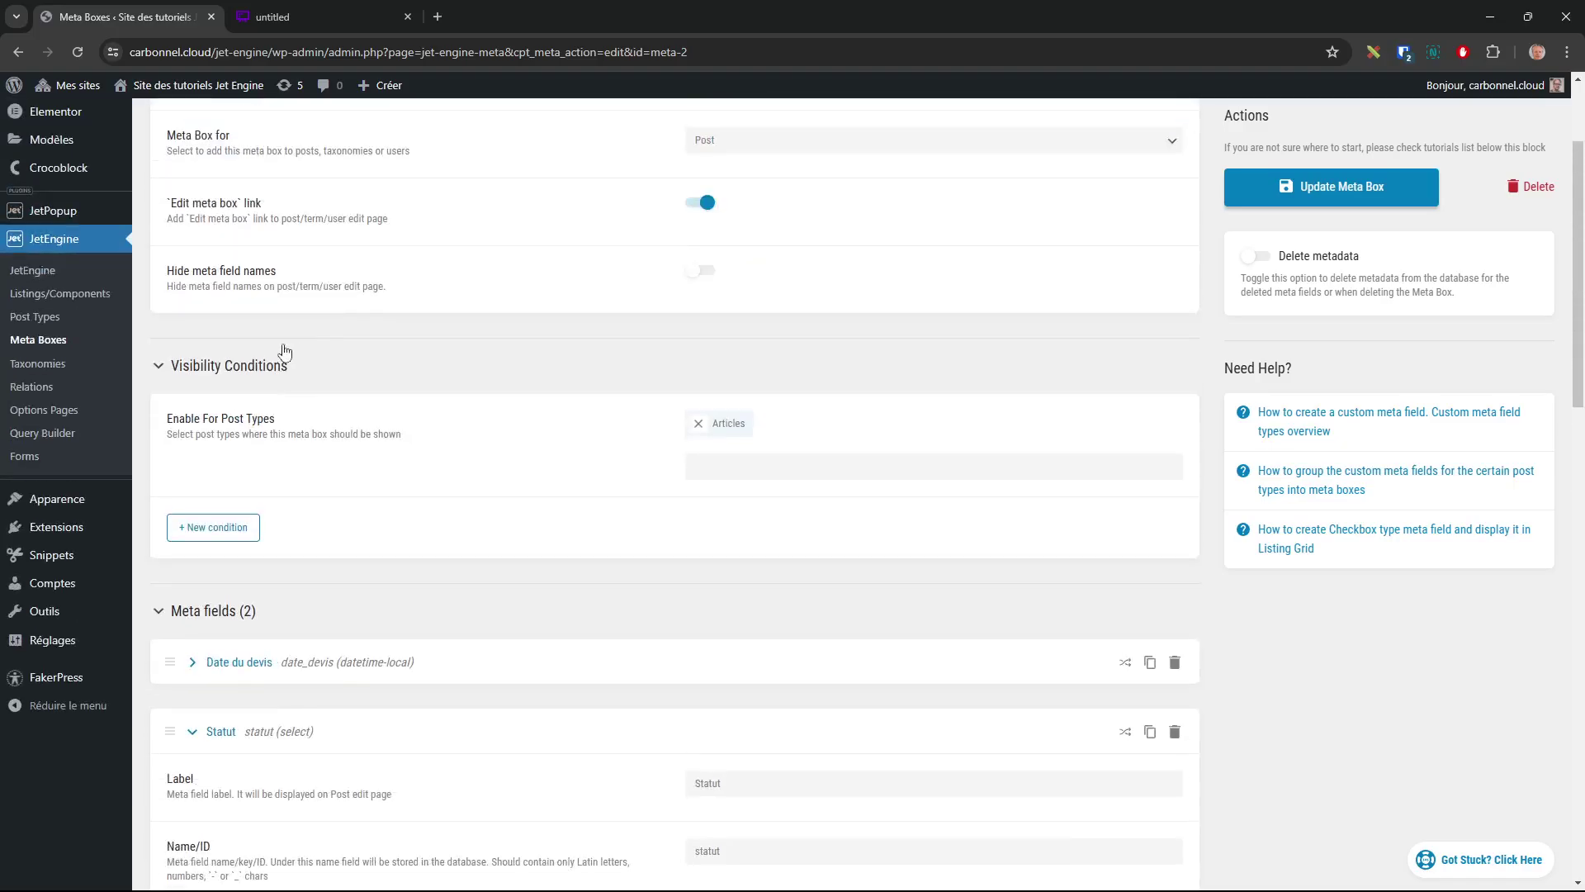
scroll(66, 186, up, 2)
mouse_move(66, 149)
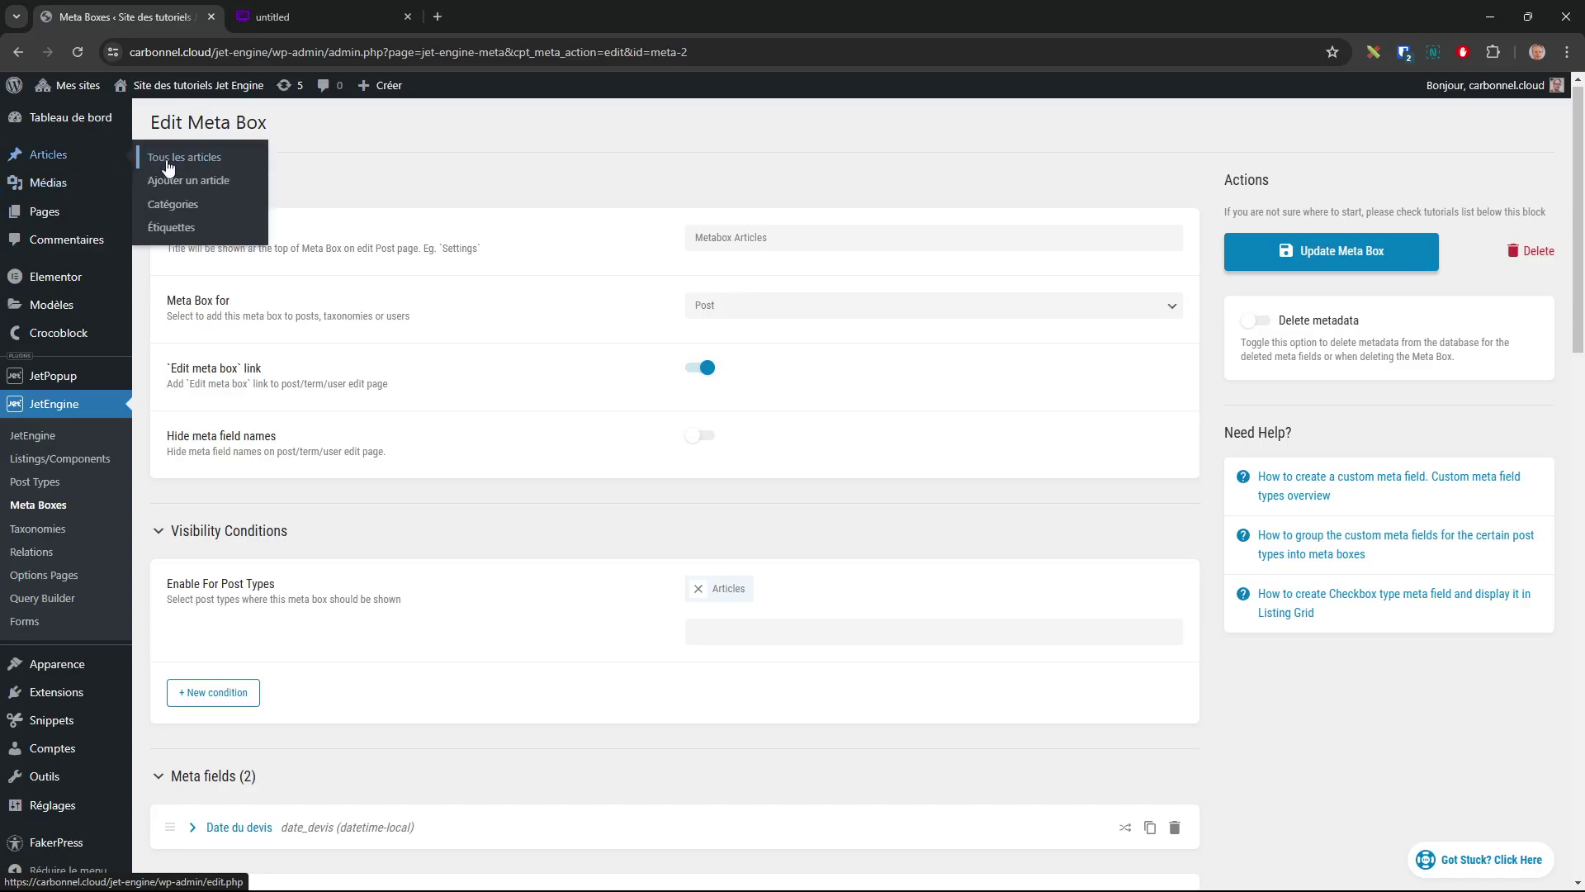
click(173, 157)
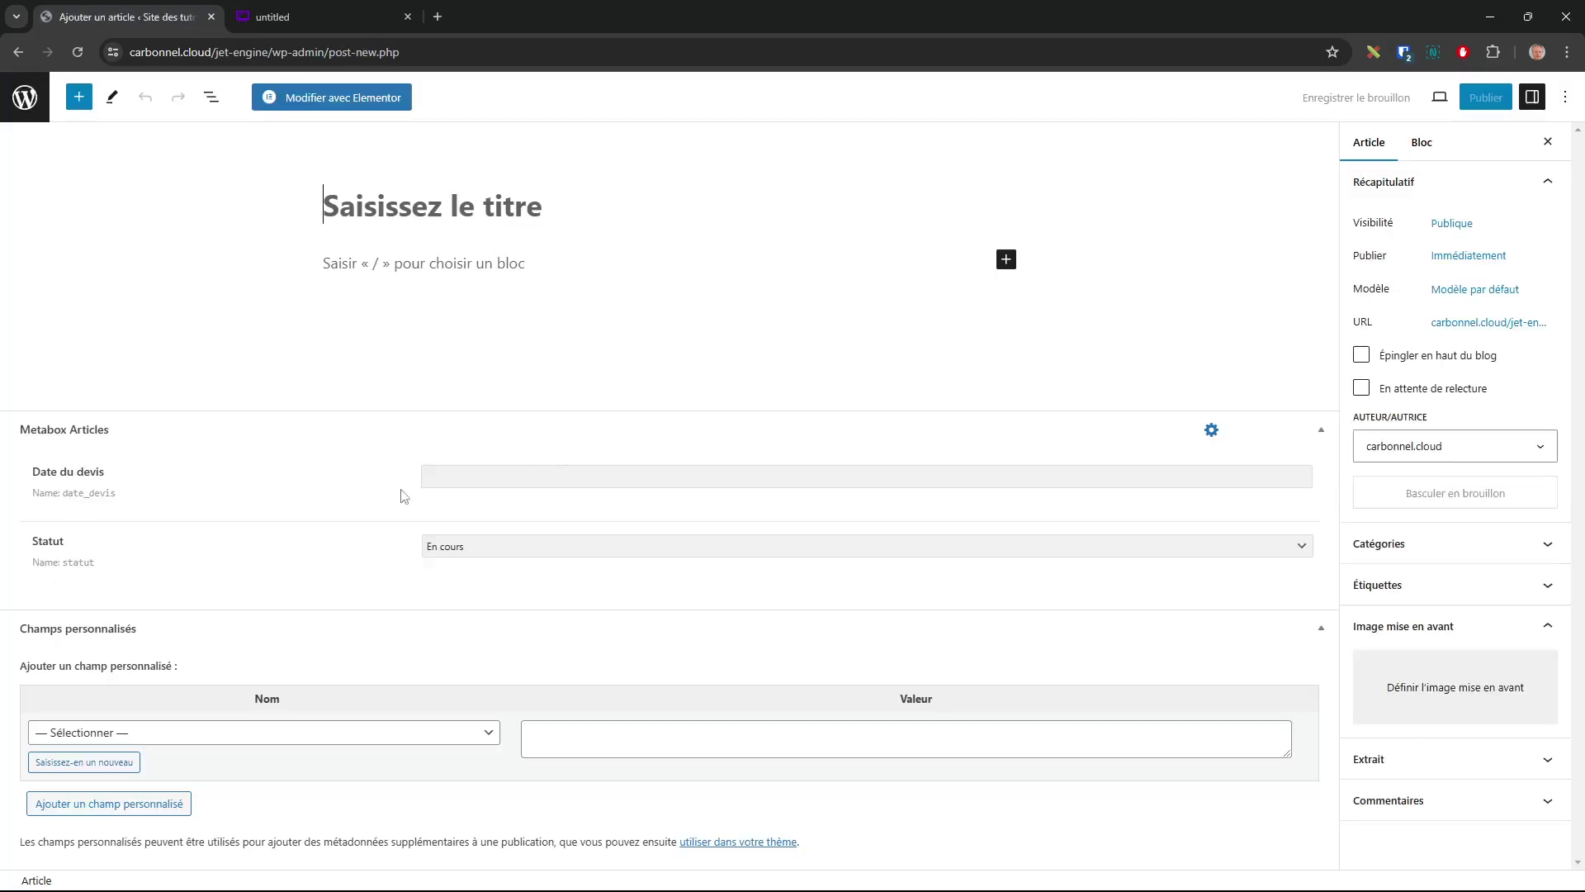
click(506, 477)
click(578, 583)
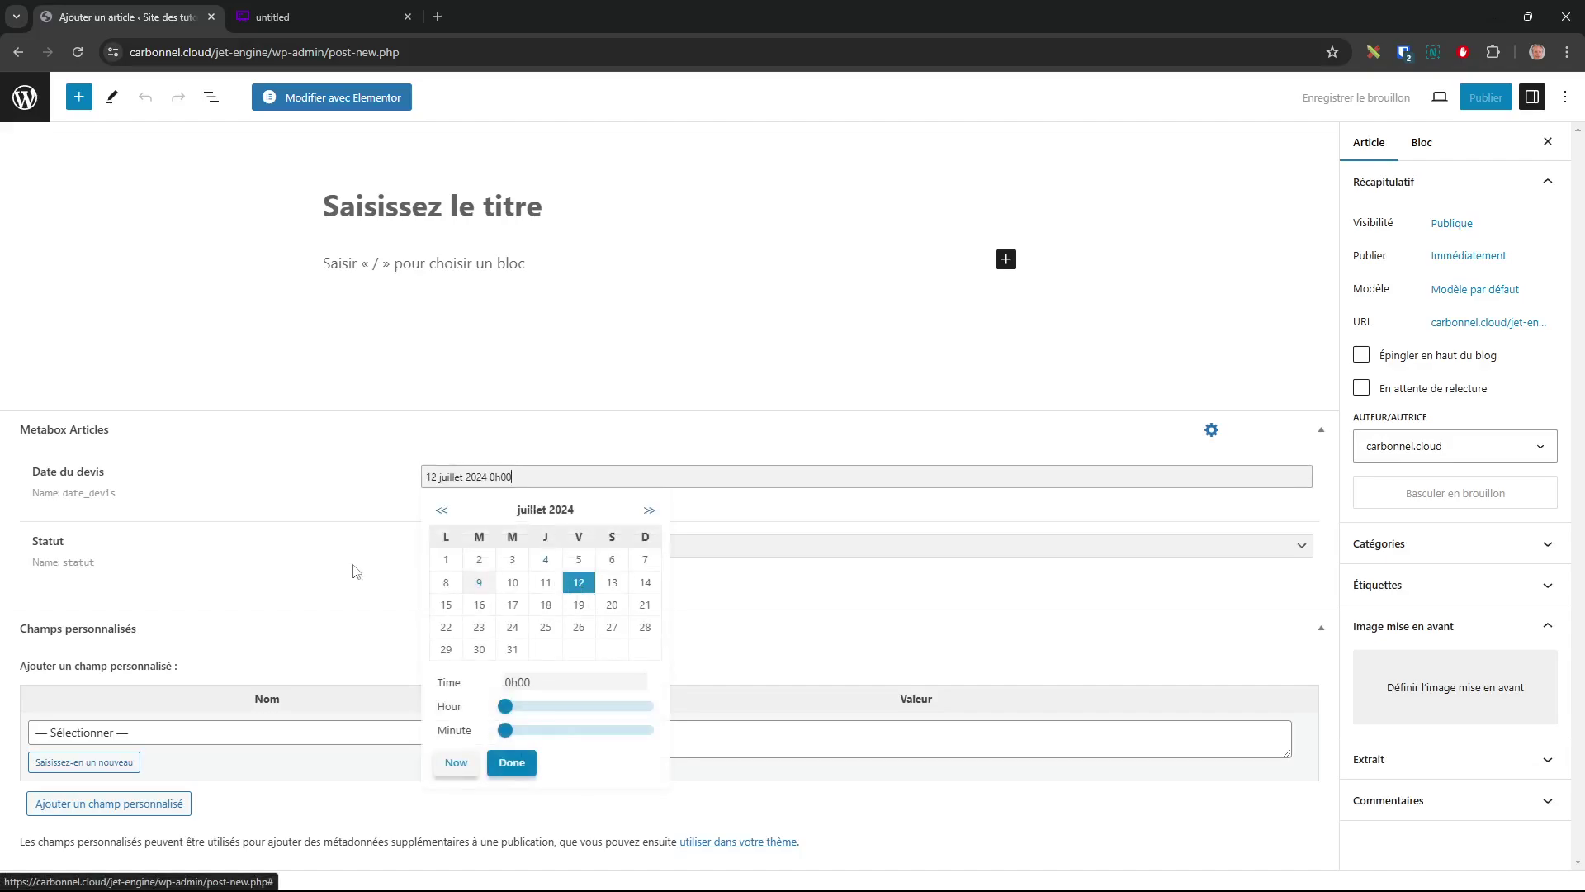
click(356, 571)
click(488, 546)
click(492, 579)
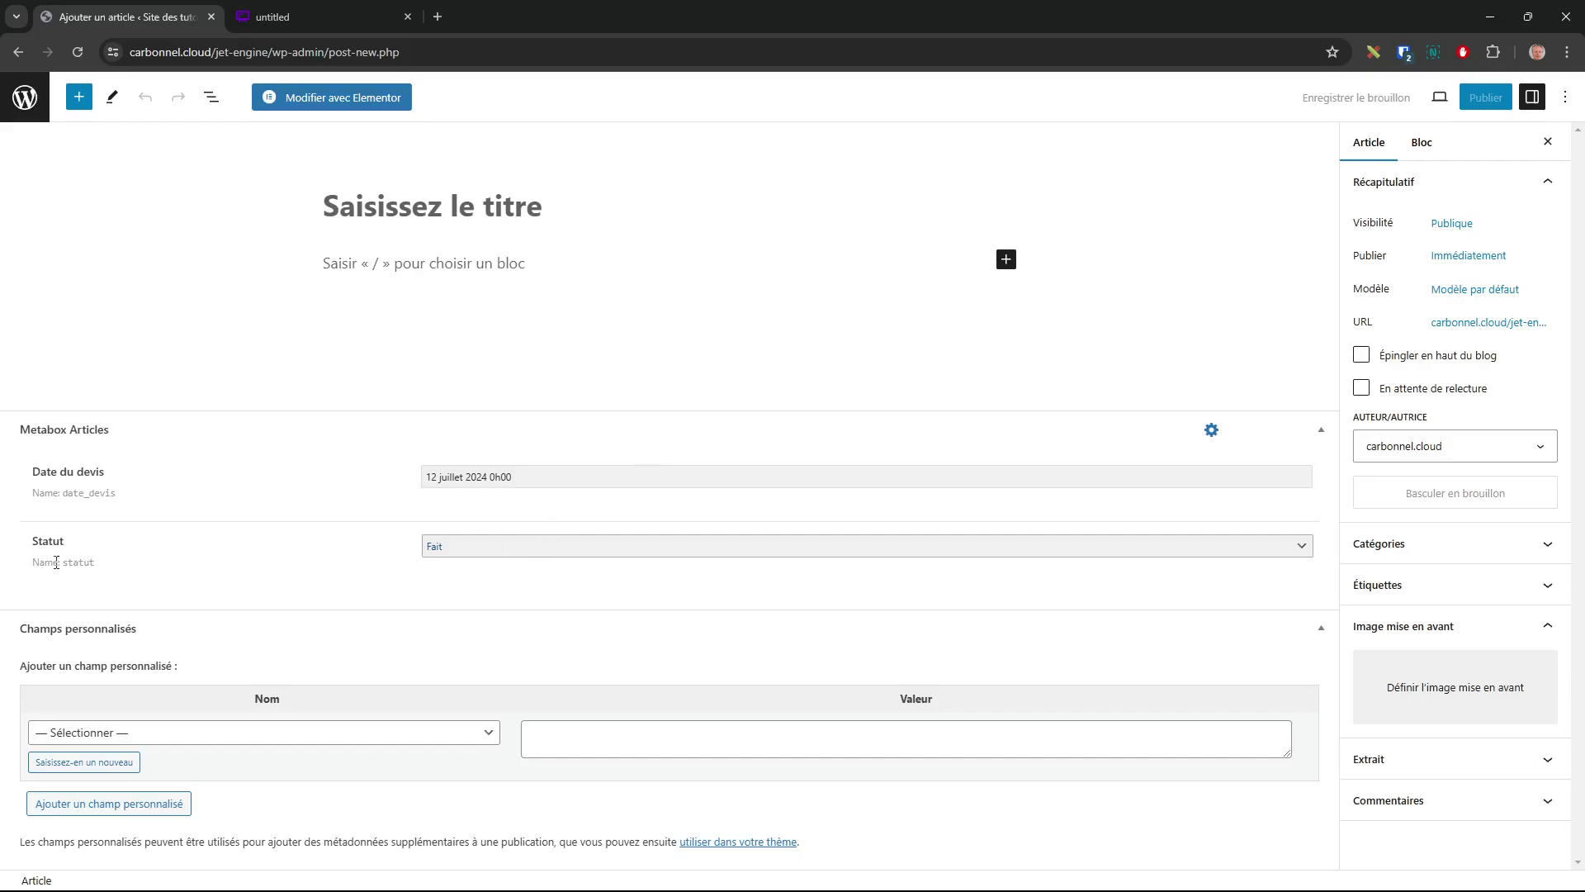
drag(120, 501, 70, 502)
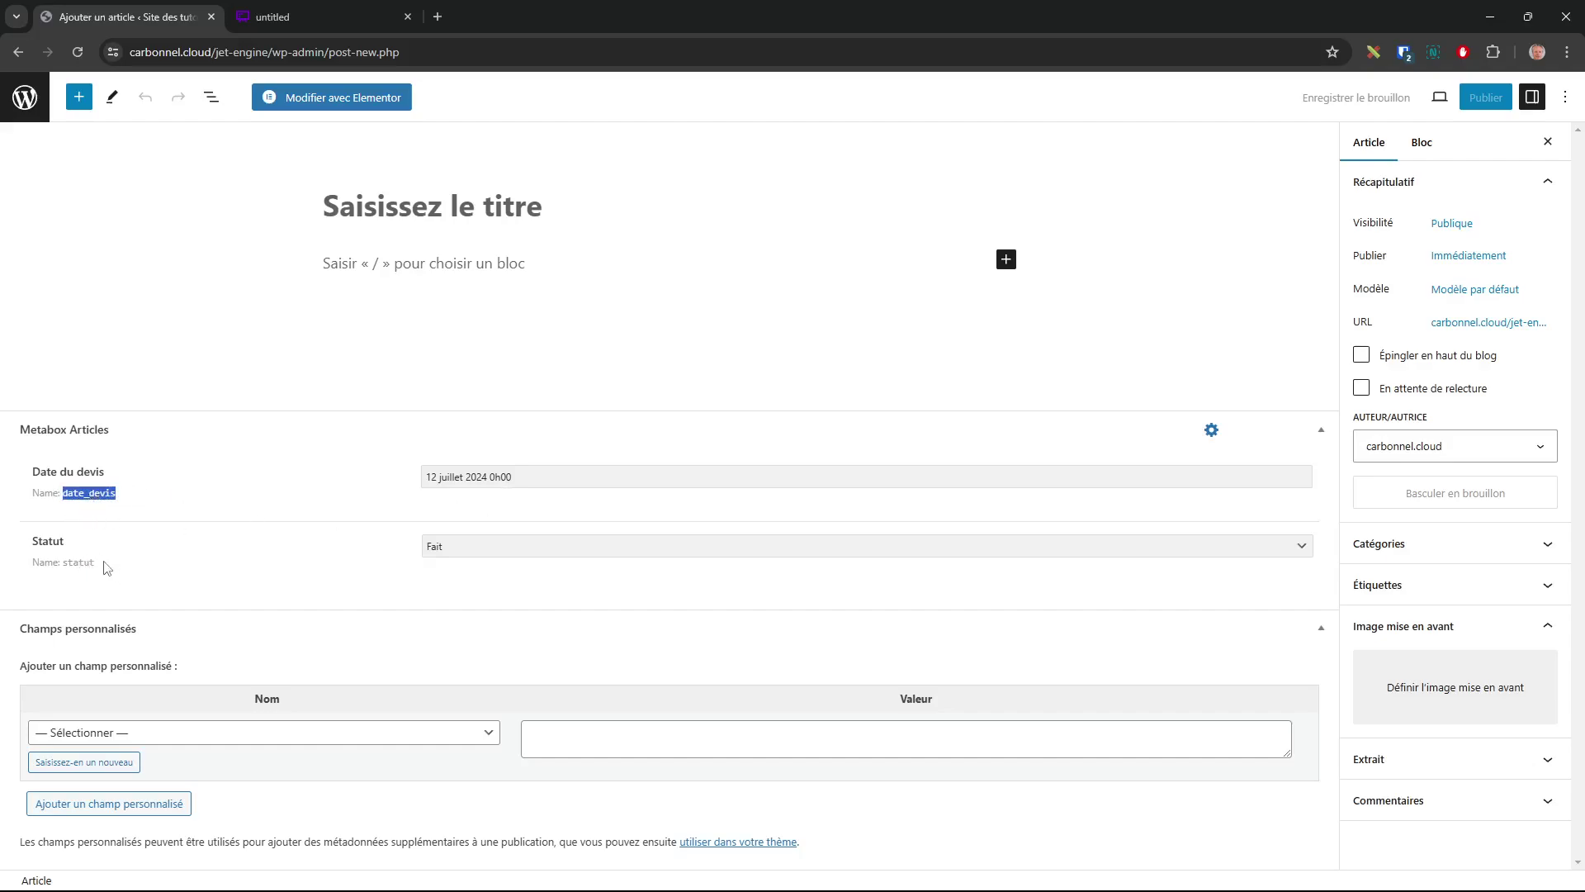
- Leave the new article without saving and open the JetPopup "Popup articles" in Elementor
click(24, 96)
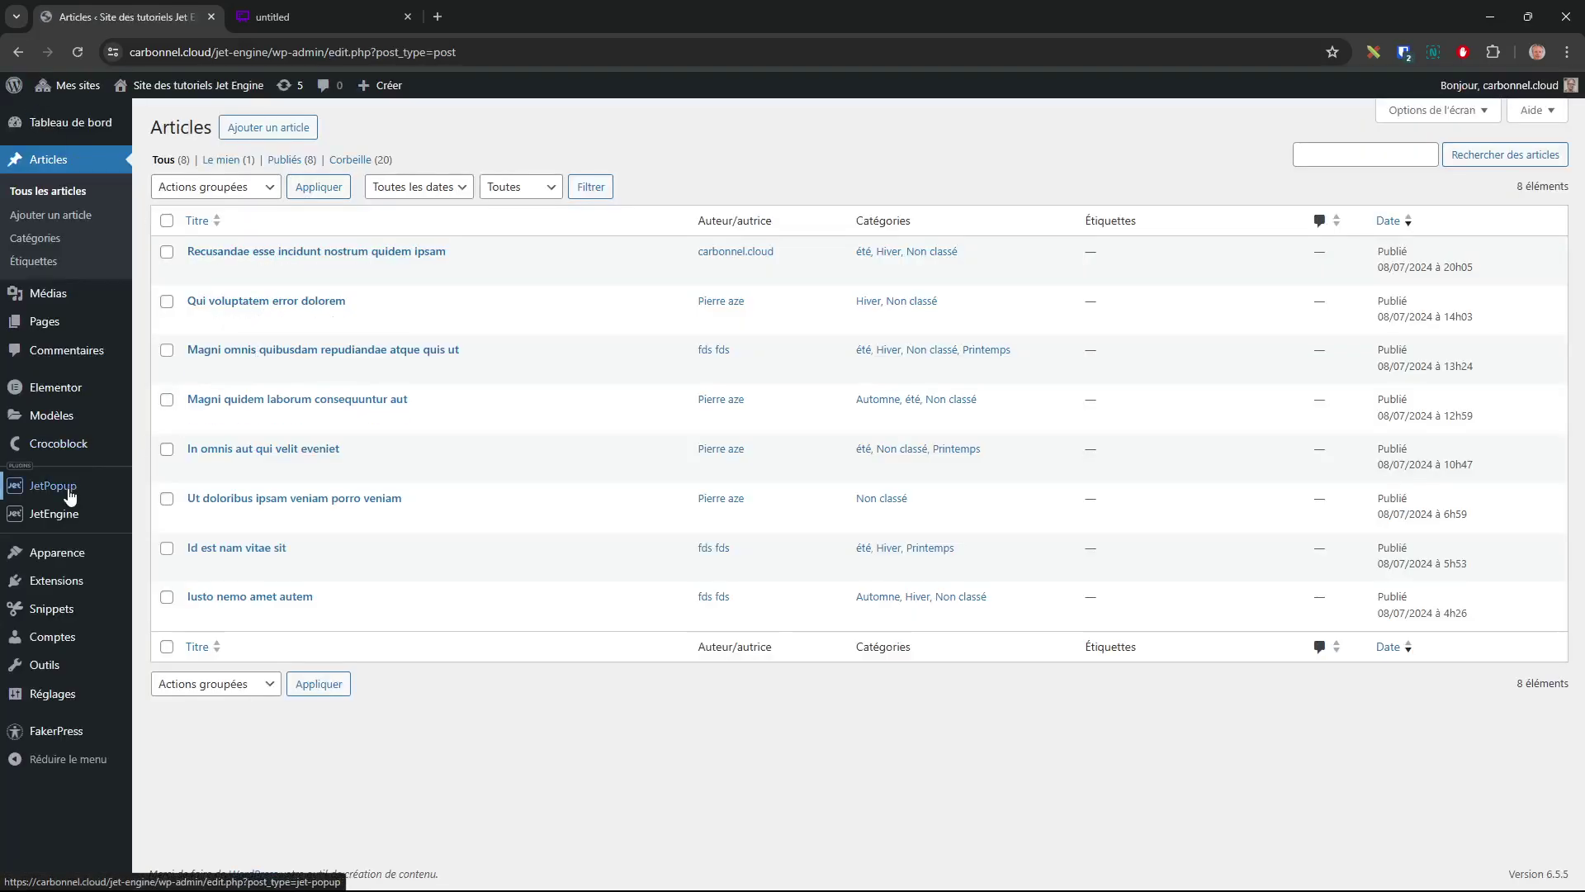
mouse_move(71, 488)
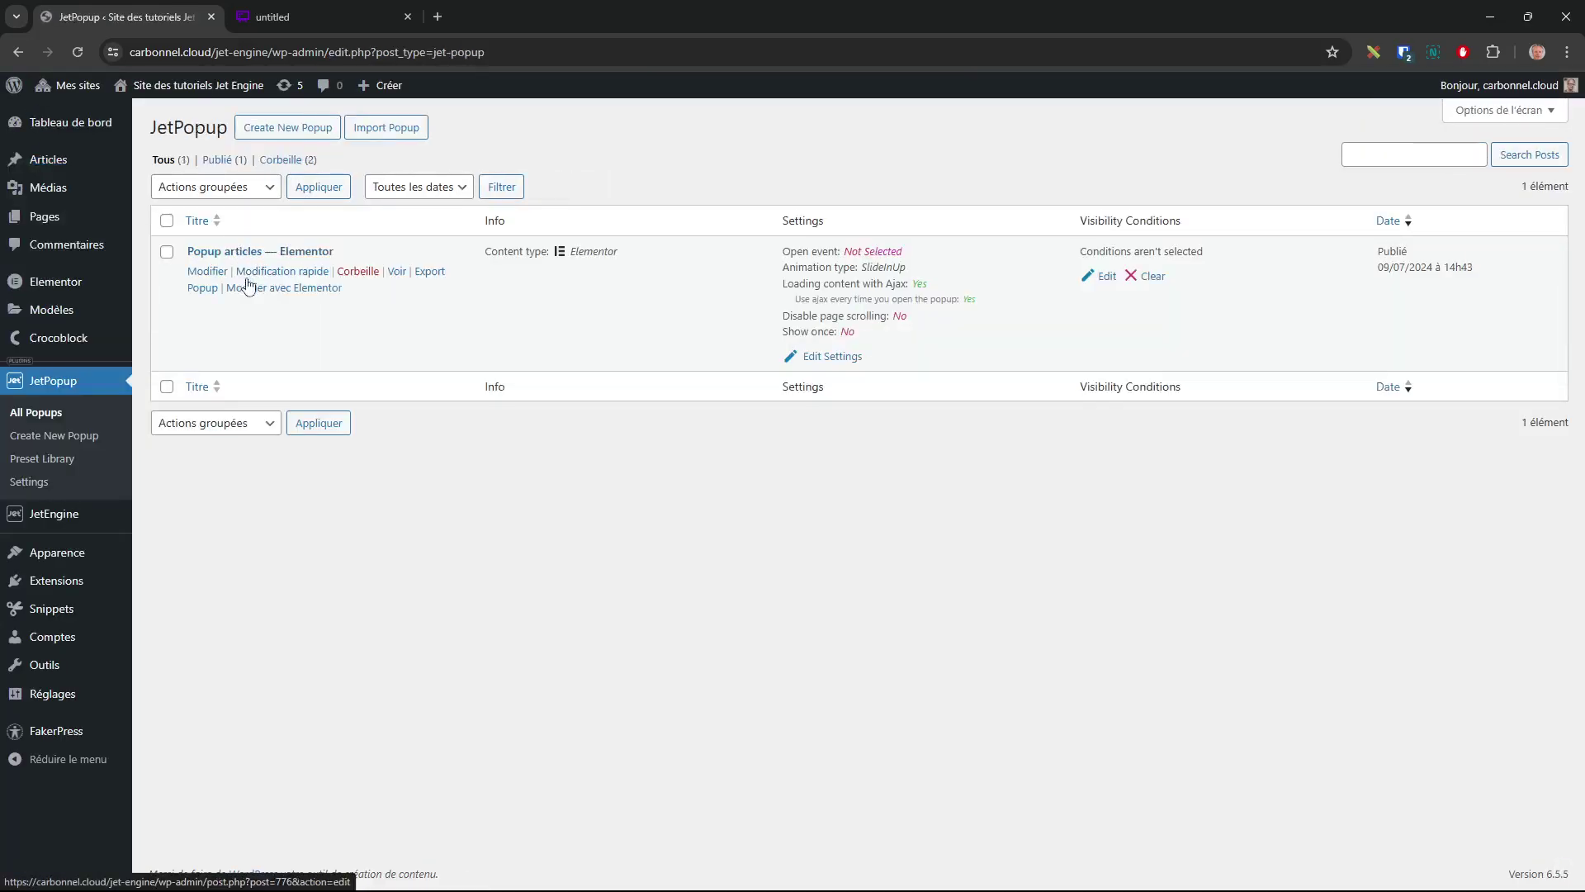
click(288, 291)
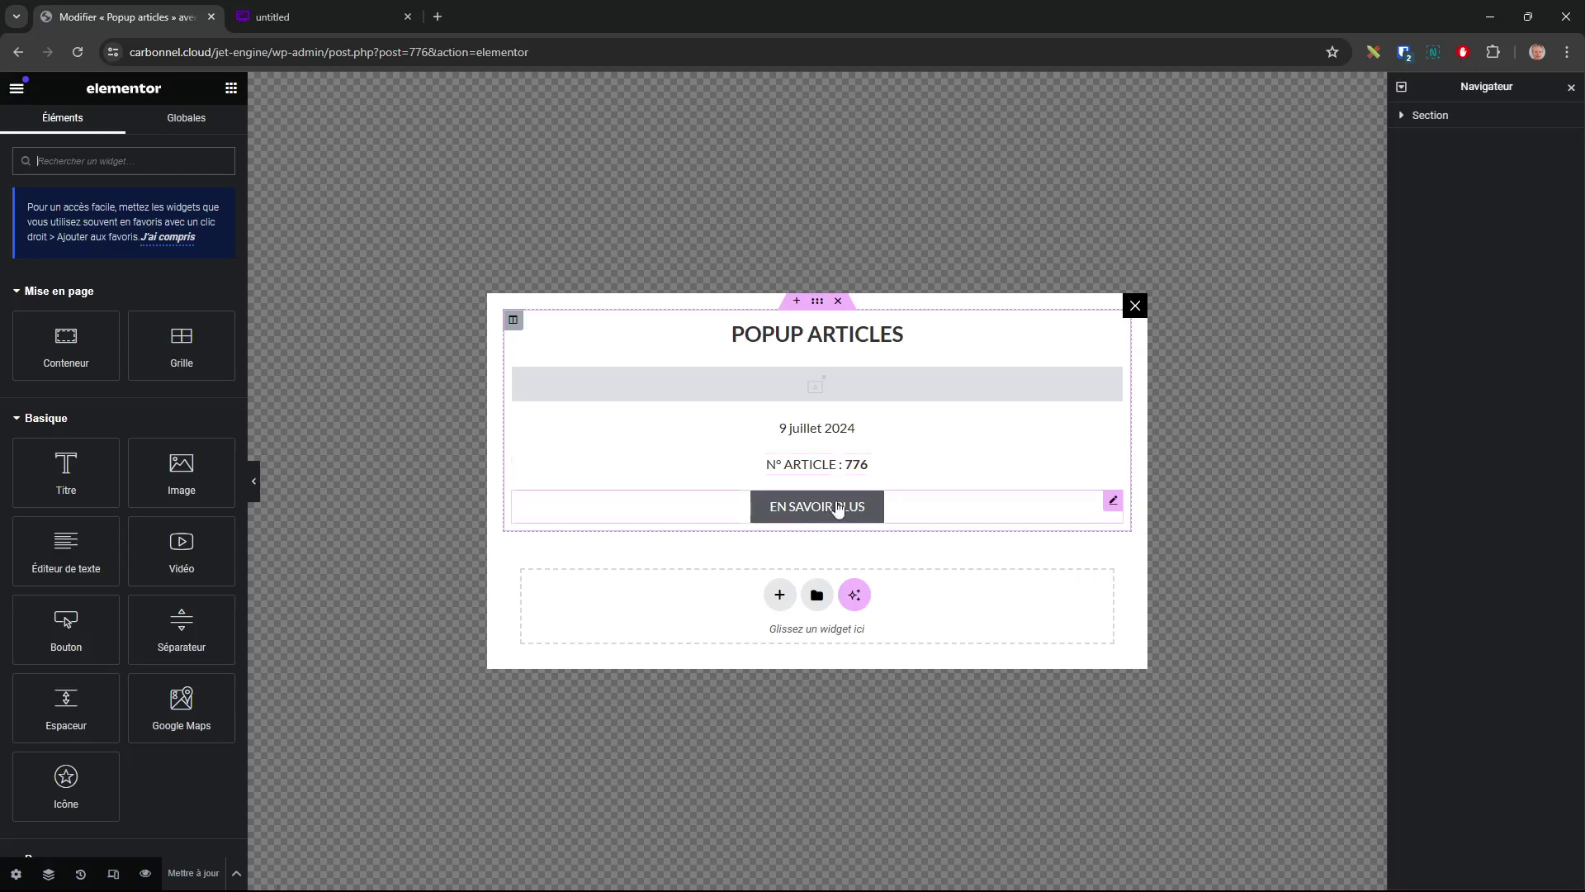
- Add a container below the En savoir plus button in the popup and set its direction to horizontal row
click(1112, 501)
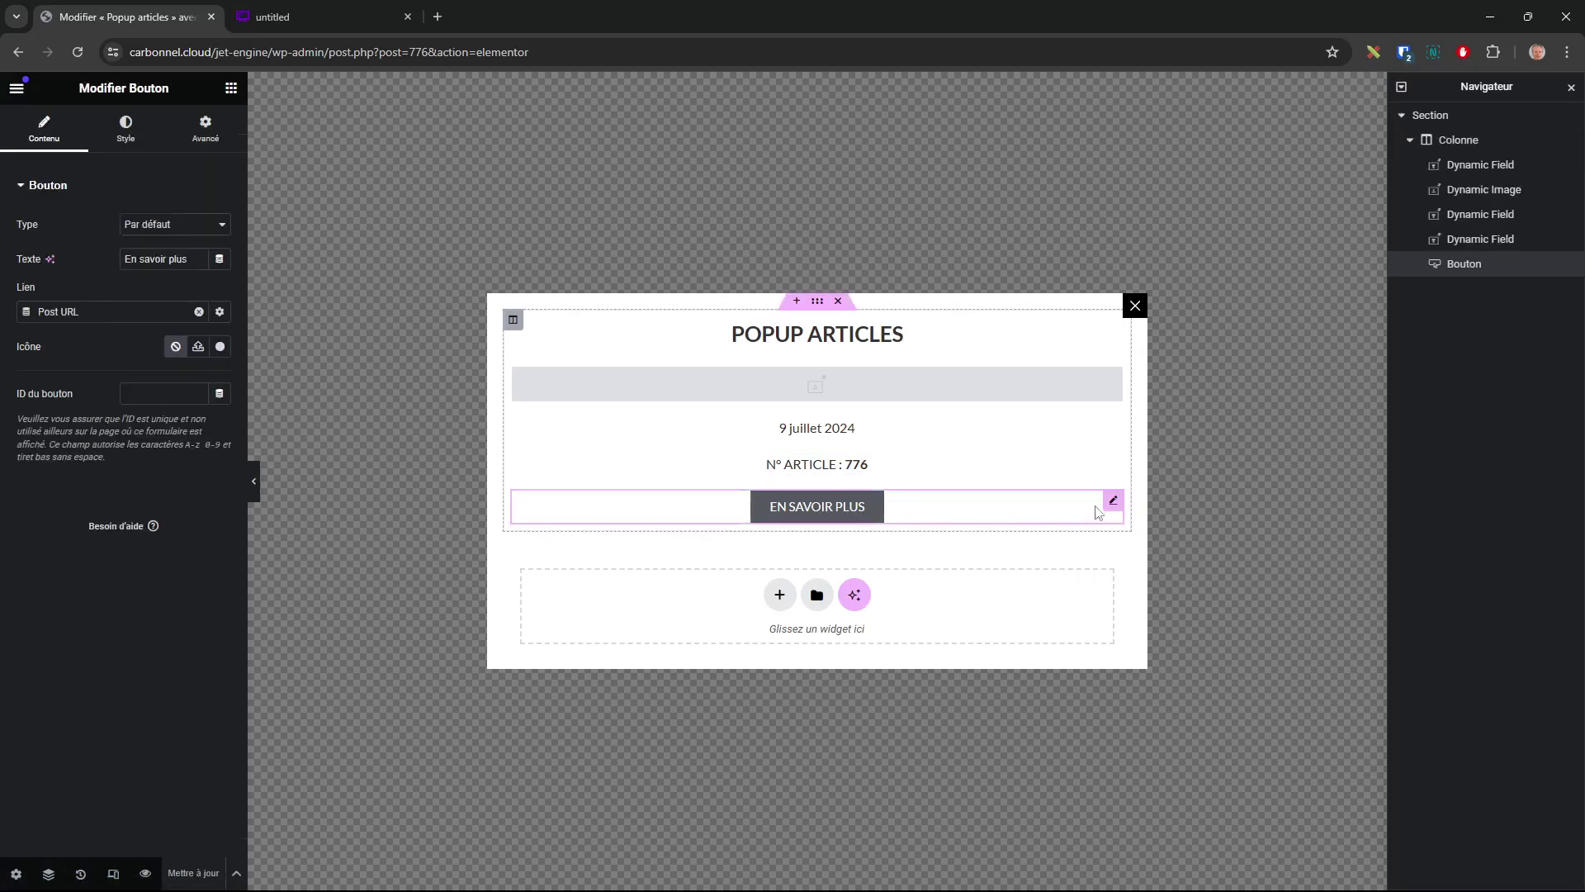
click(231, 88)
drag(77, 336, 804, 510)
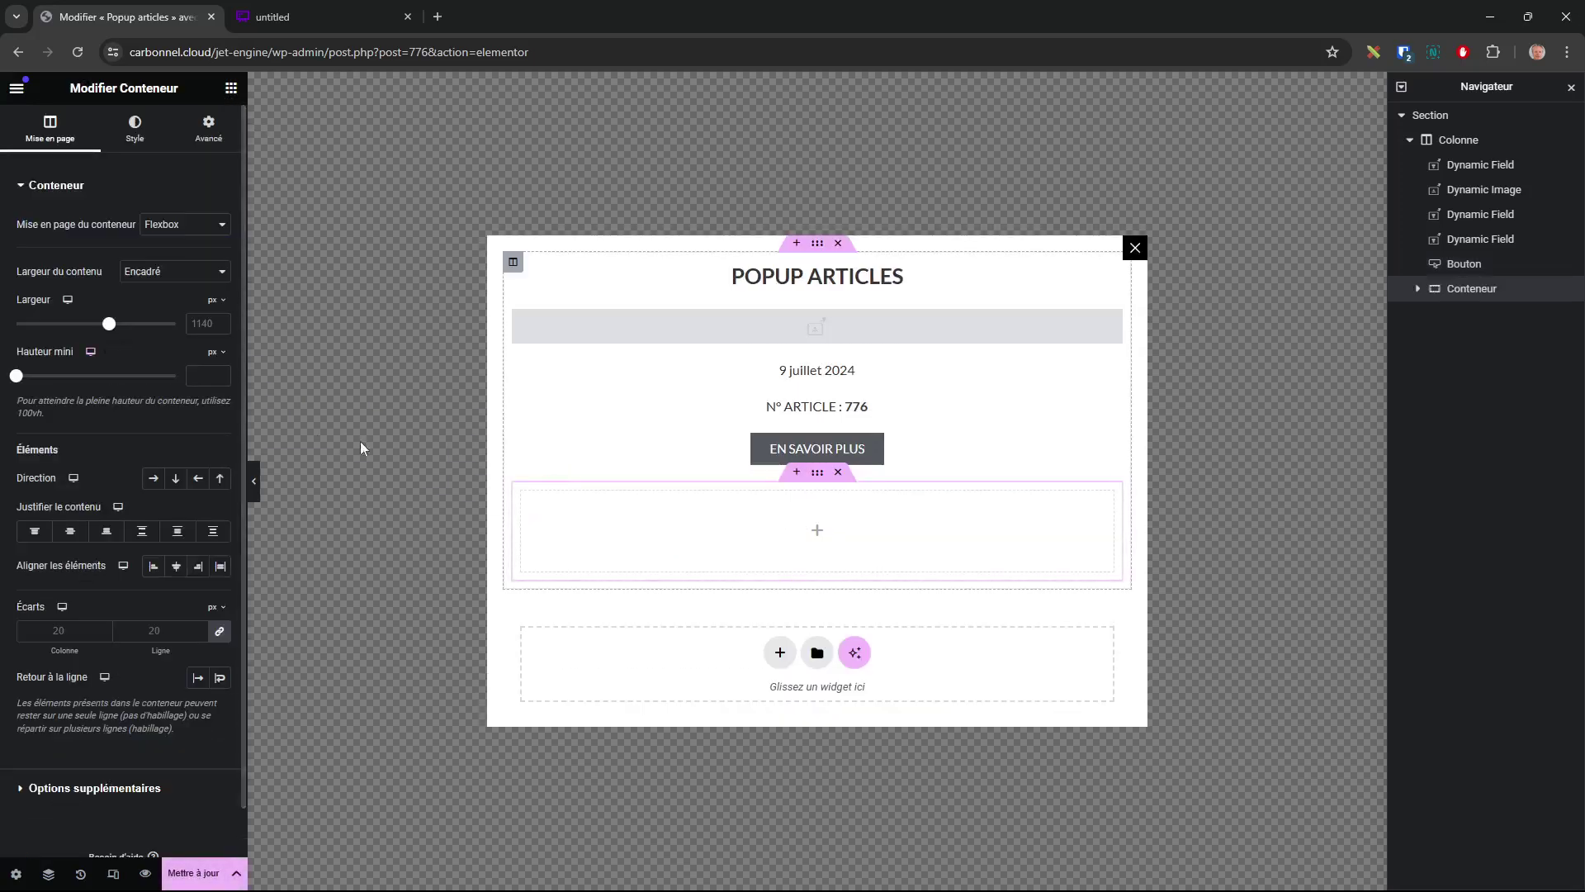
click(154, 478)
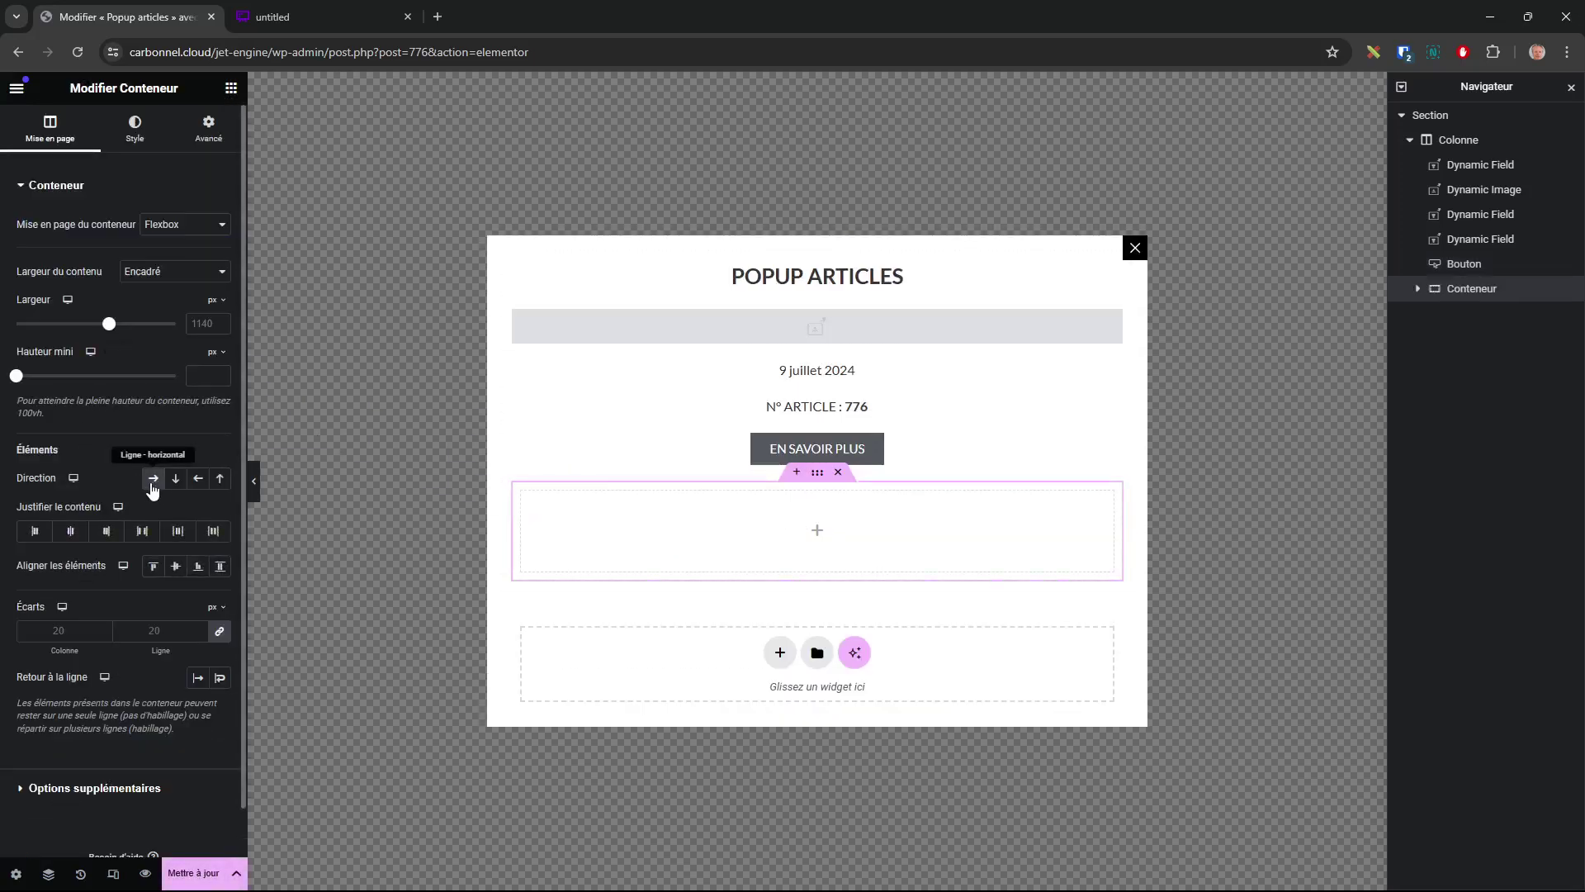
- Place a Dynamic Field in the new container, duplicate it, and centre the container's content horizontally
click(231, 88)
click(151, 160)
text(dyna)
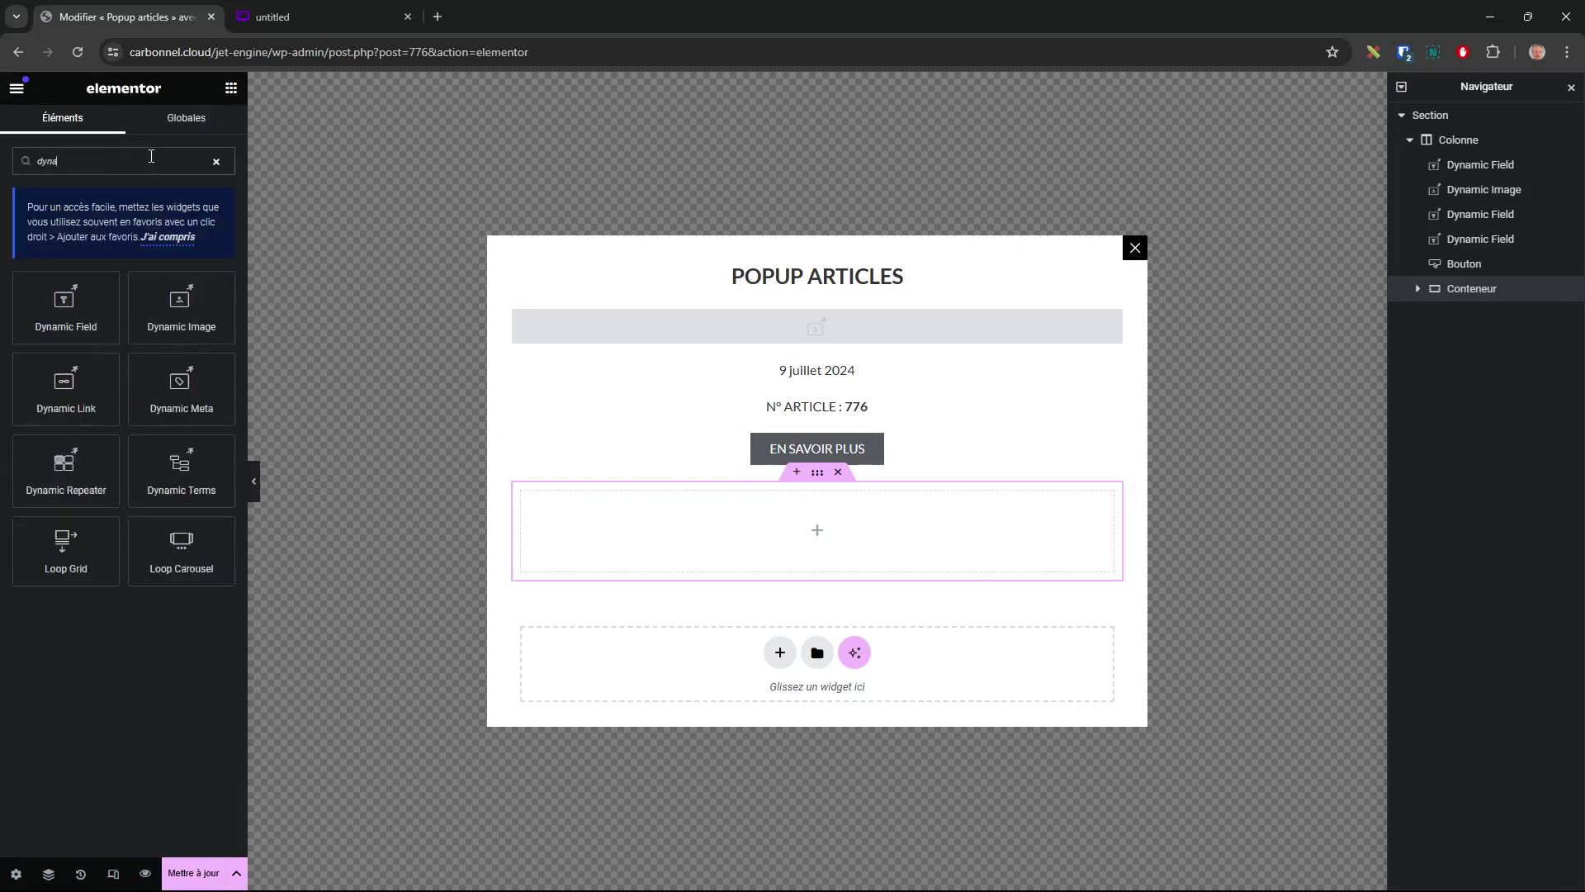
drag(114, 314, 750, 517)
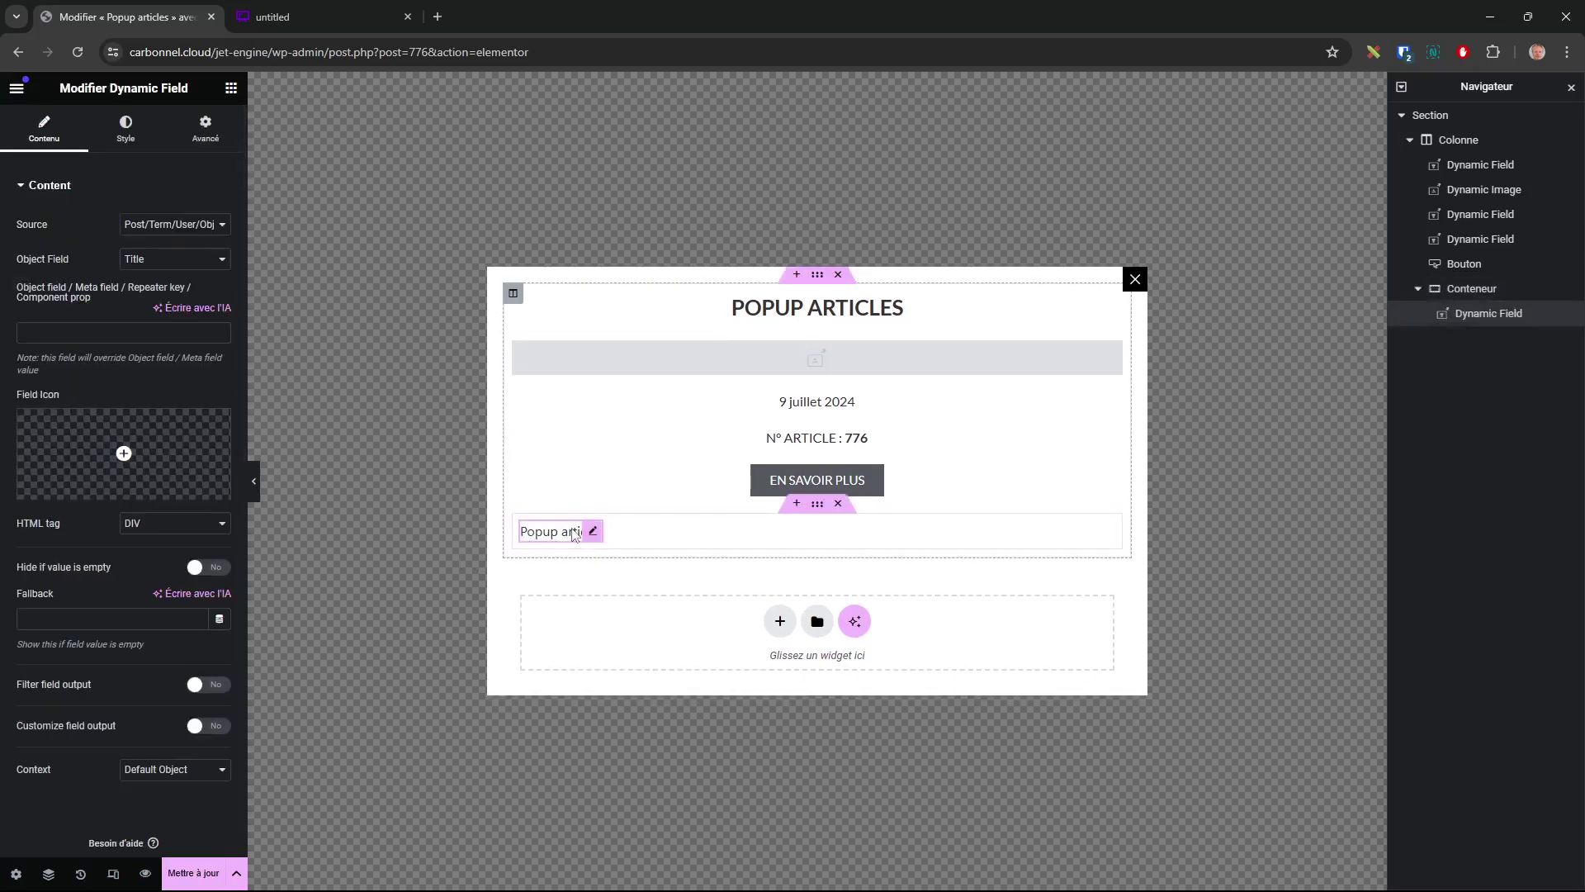
right_click(576, 530)
click(620, 580)
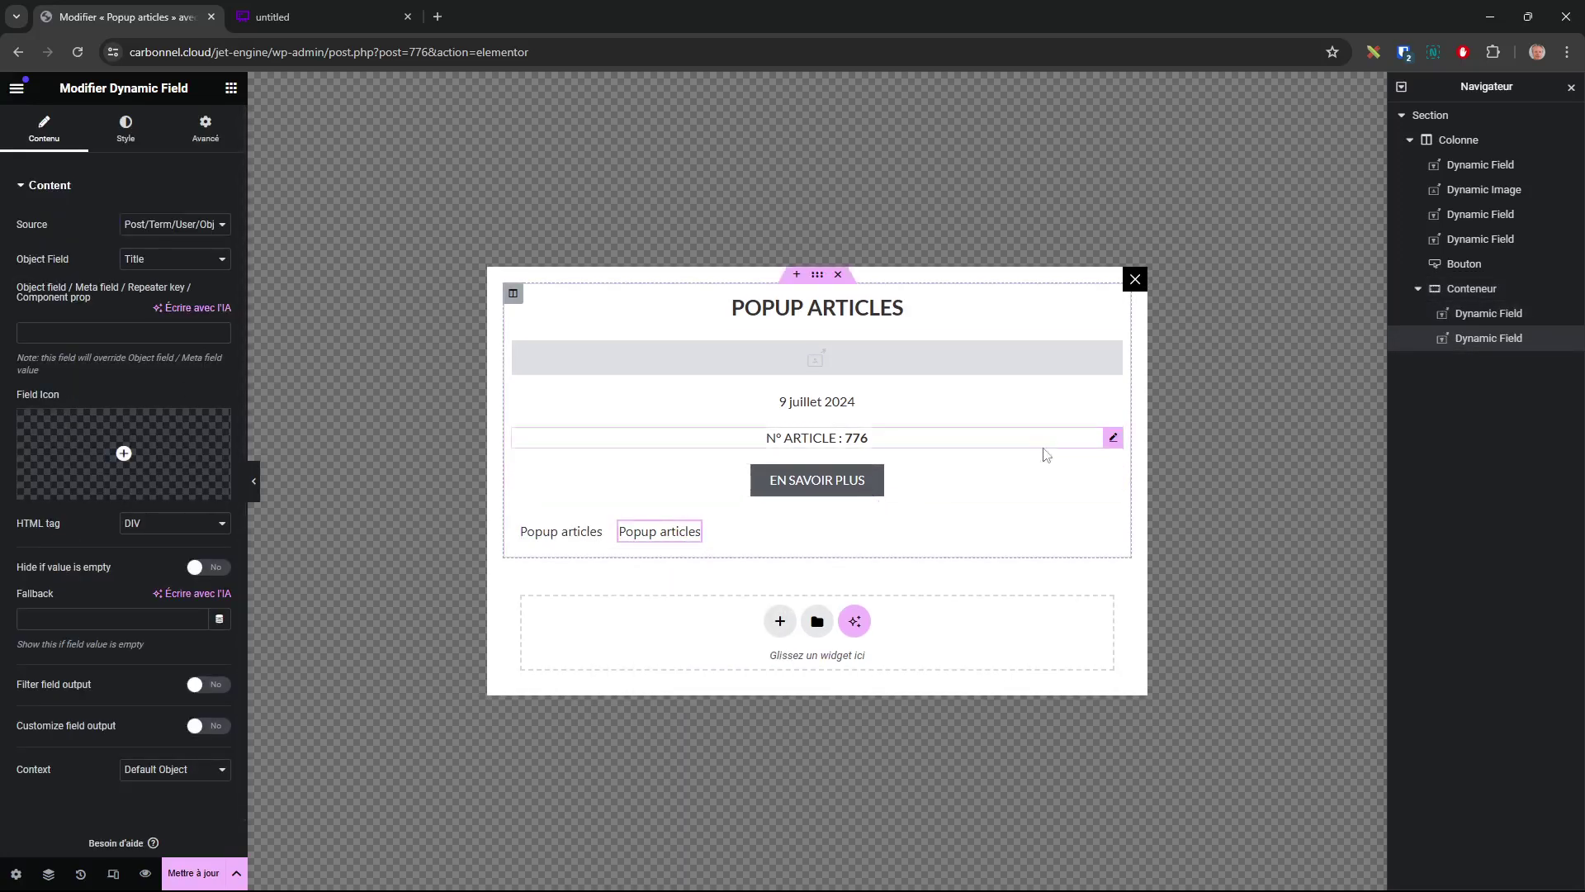
click(825, 512)
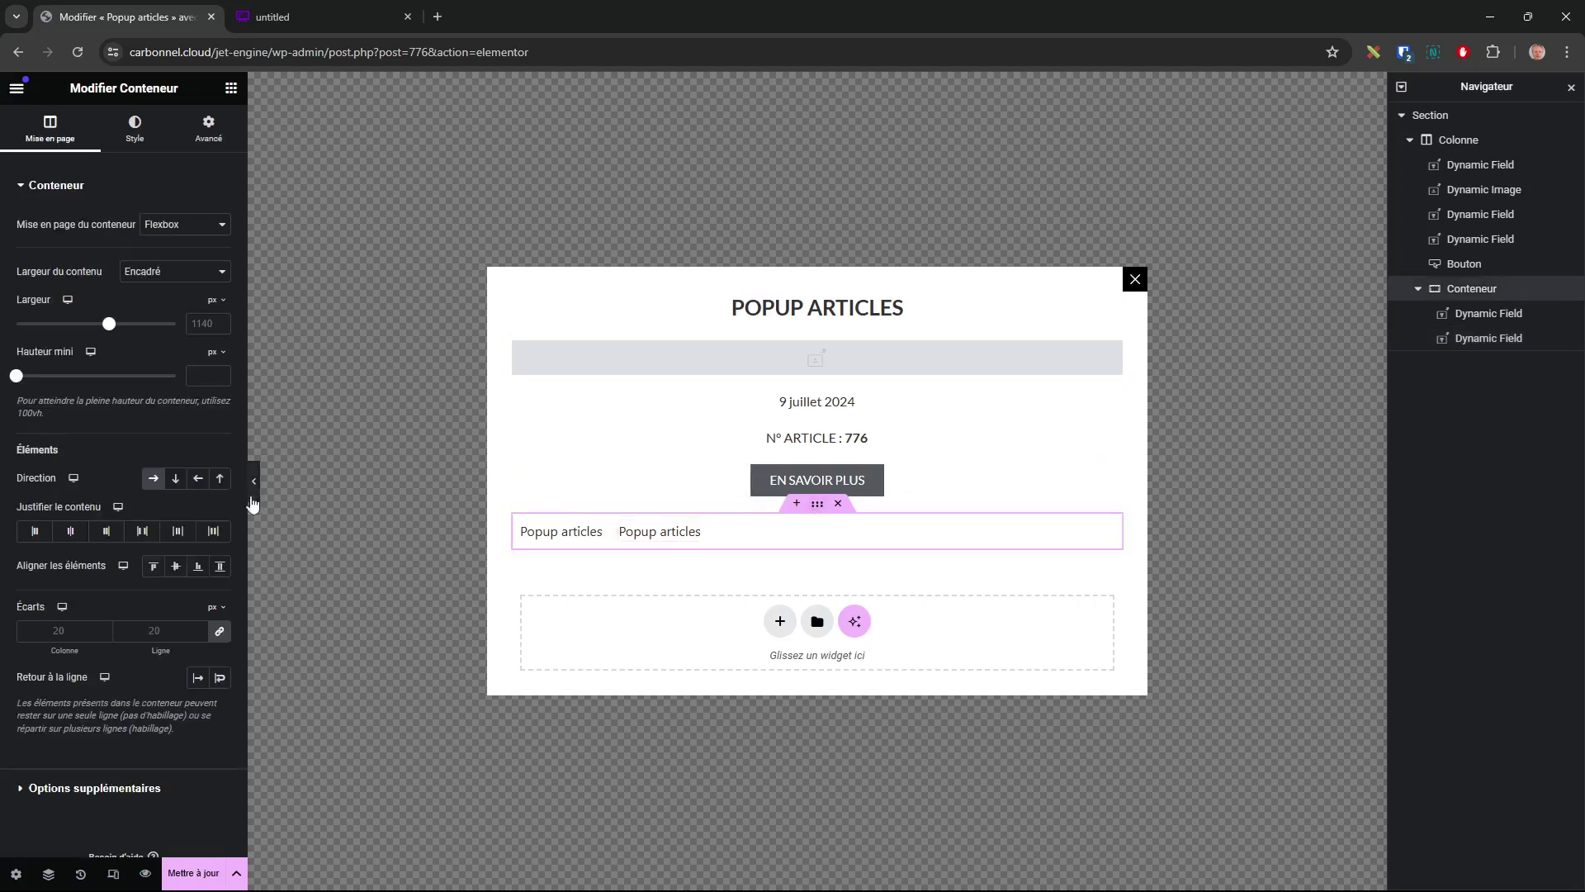
click(71, 535)
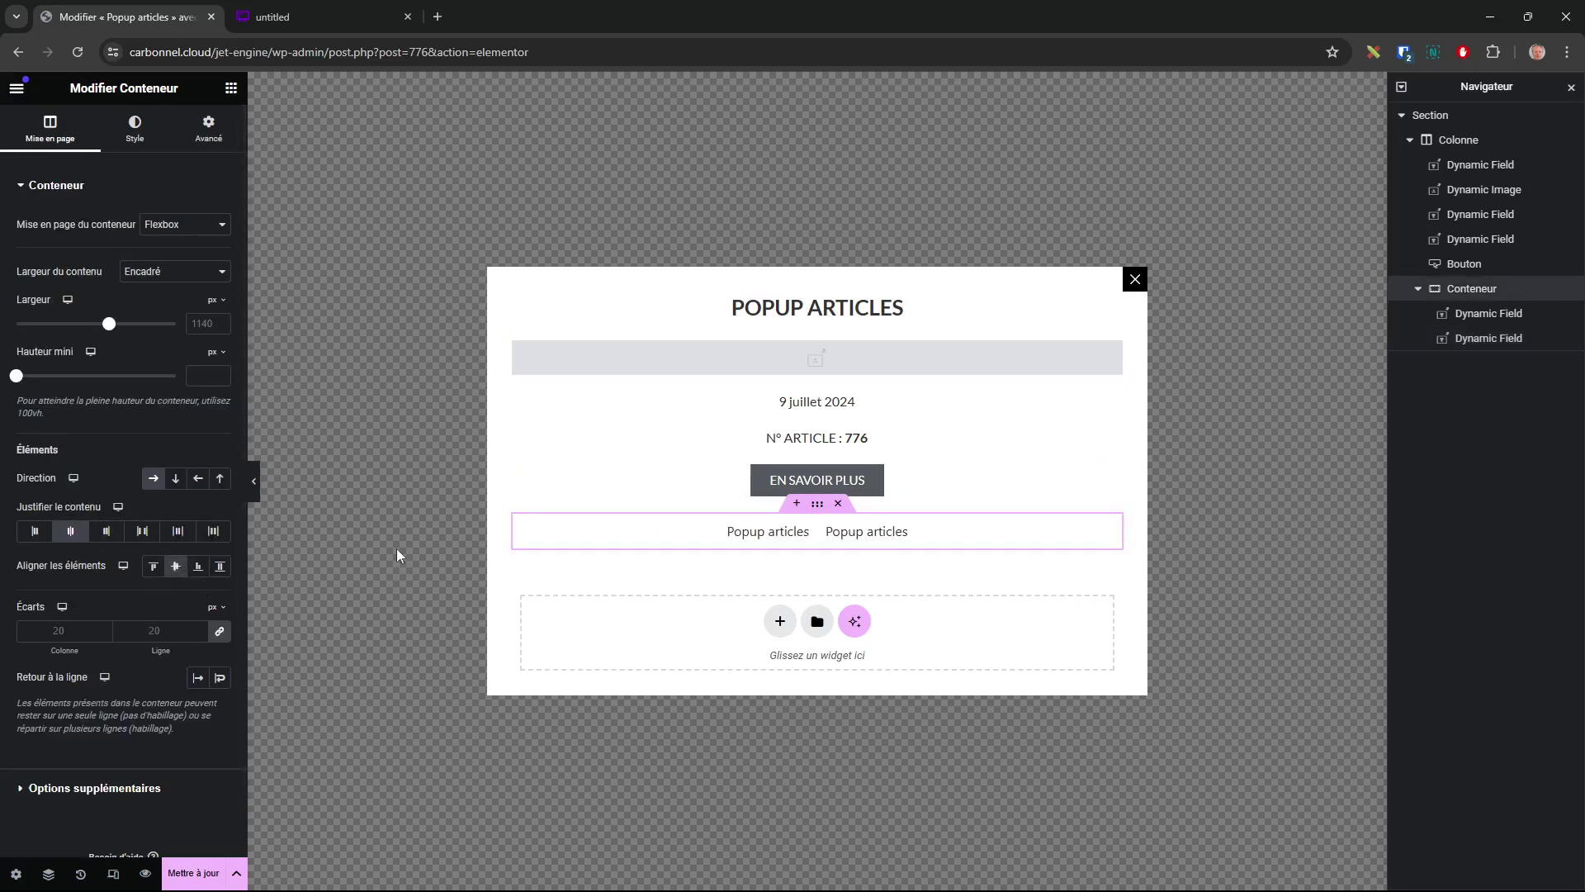
- Set the container's first Dynamic Field to the Meta Data source with the Date du devis meta field
click(779, 538)
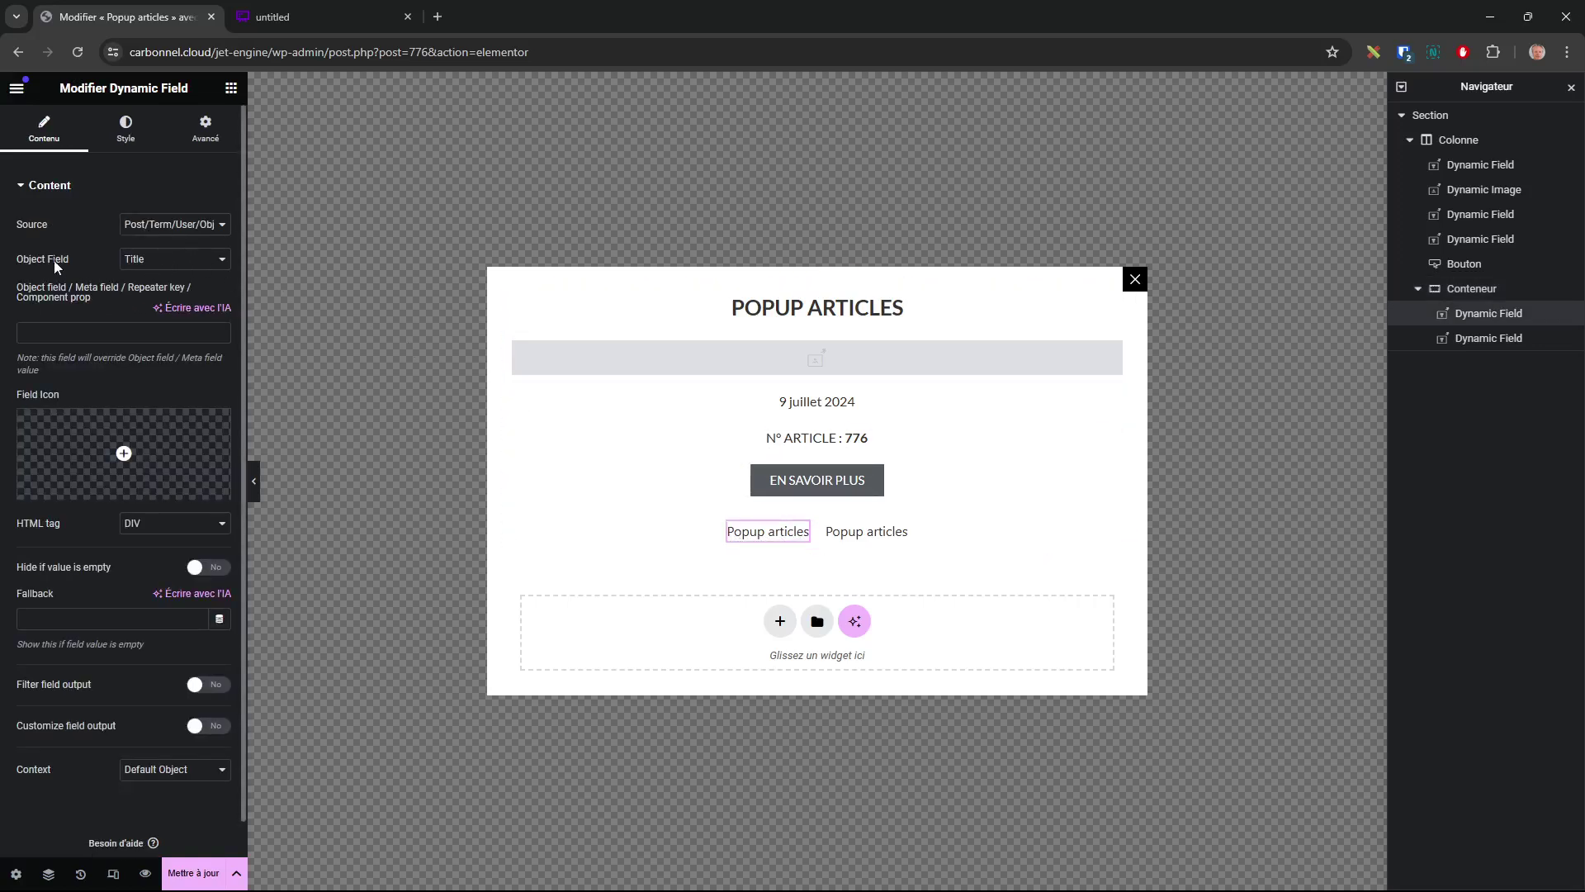
click(190, 229)
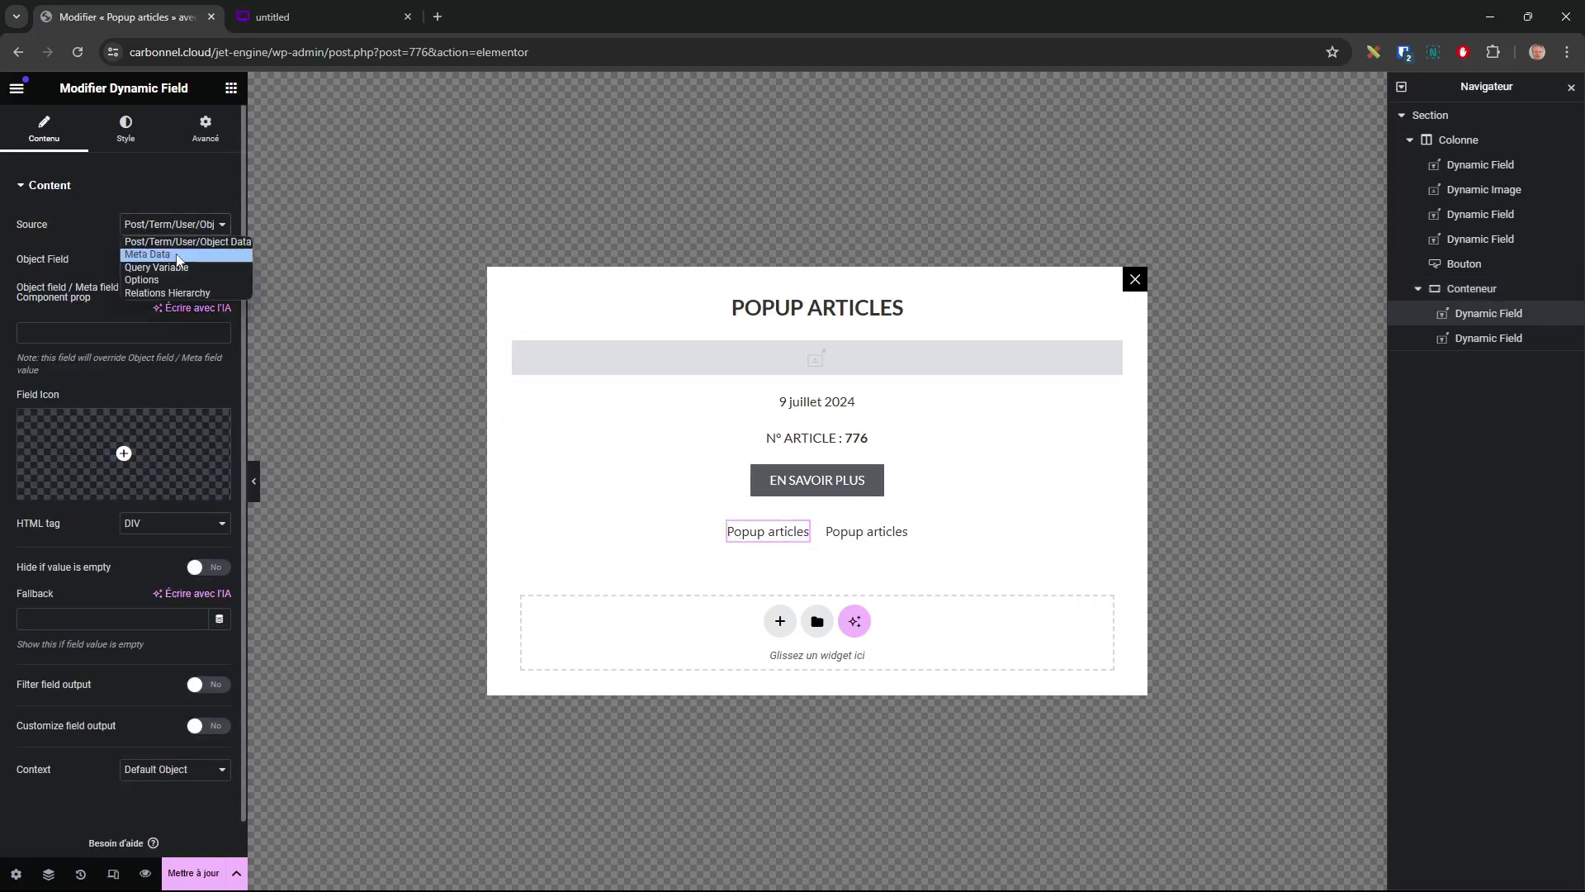
click(186, 253)
click(182, 261)
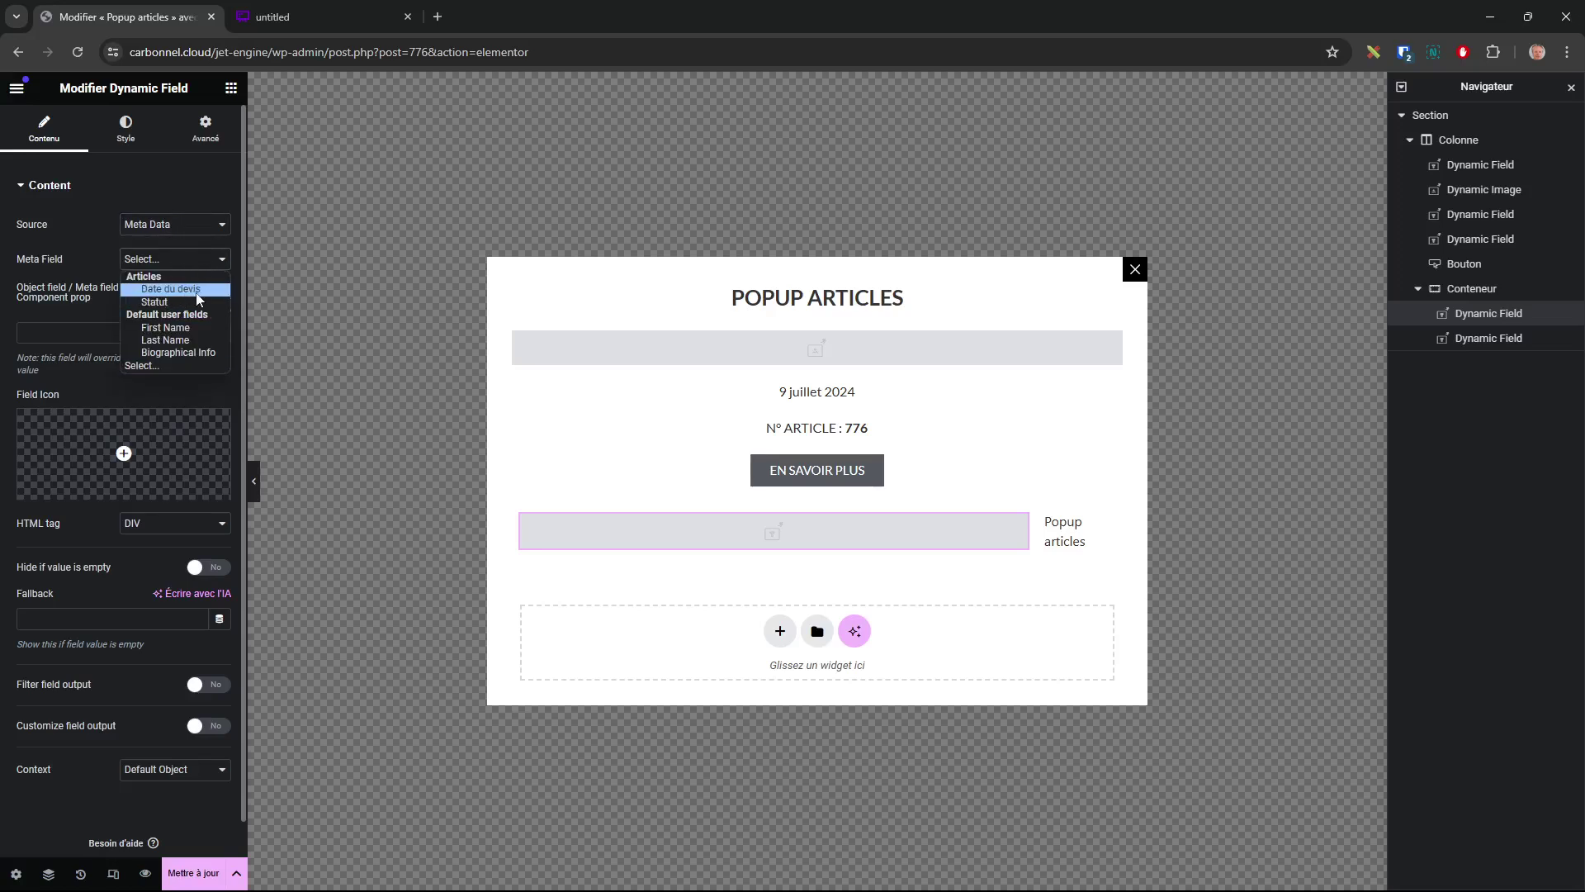
click(192, 295)
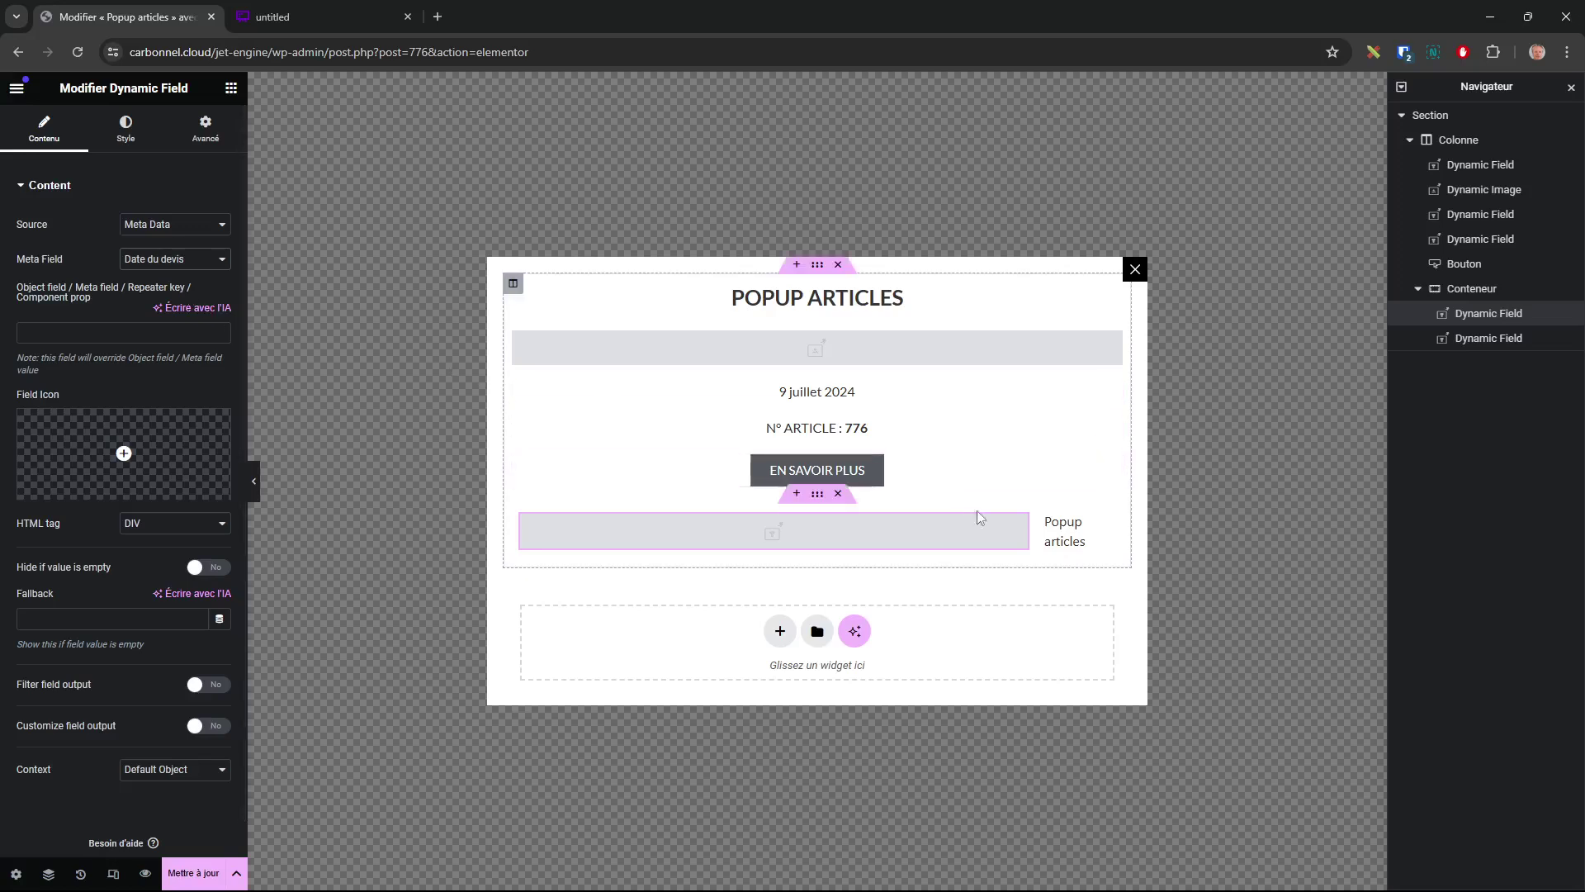
- Set the container's second Dynamic Field to the Meta Data source with the Statut meta field, and update the popup
click(1073, 532)
click(156, 257)
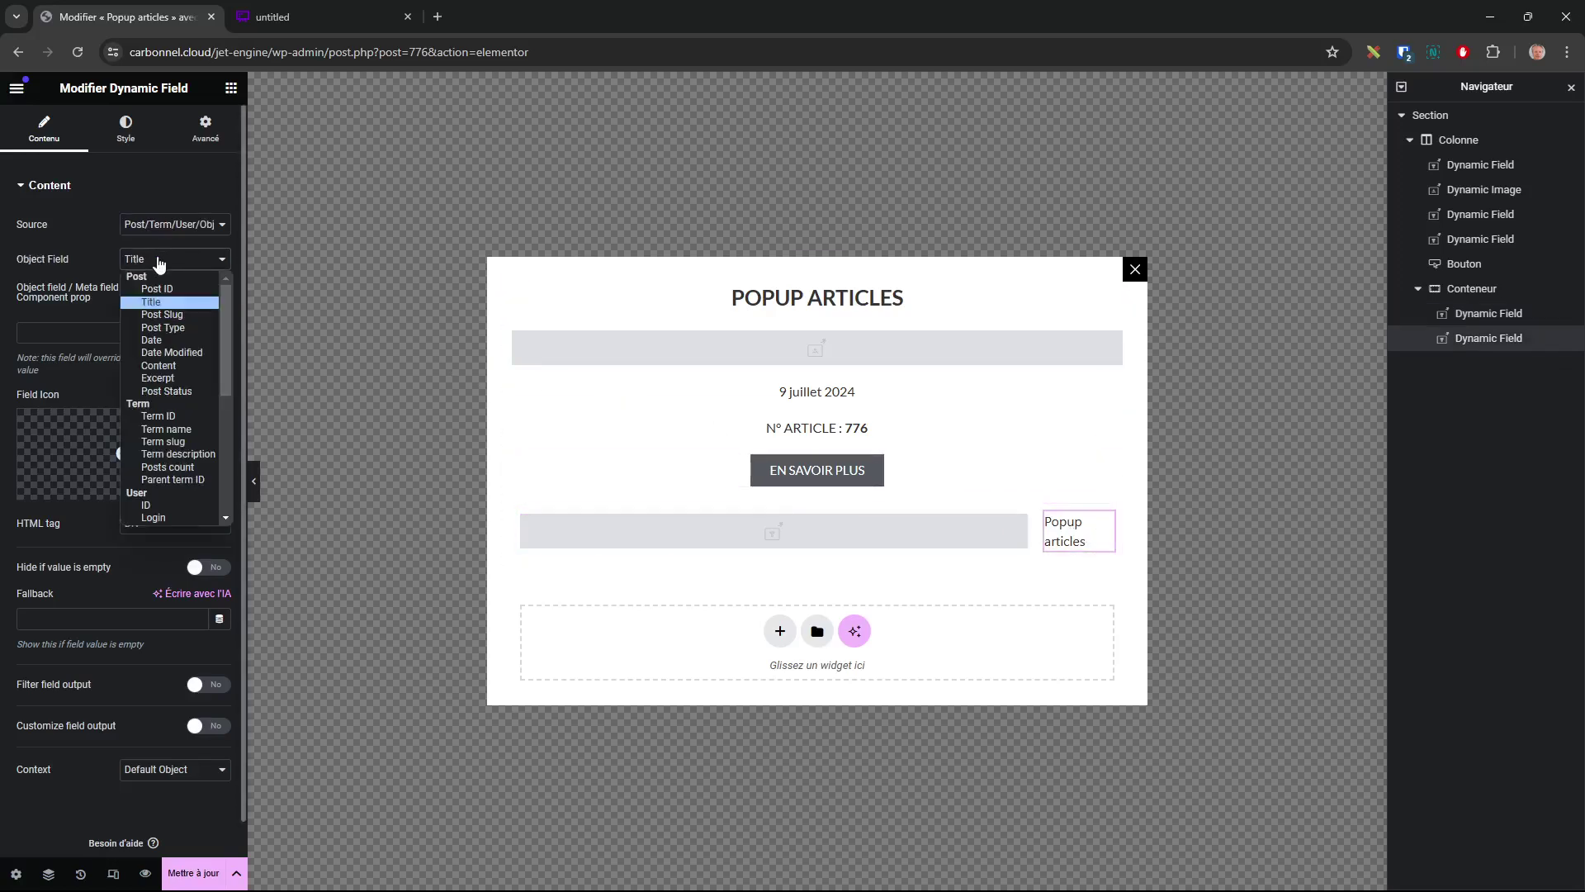
click(171, 229)
click(164, 259)
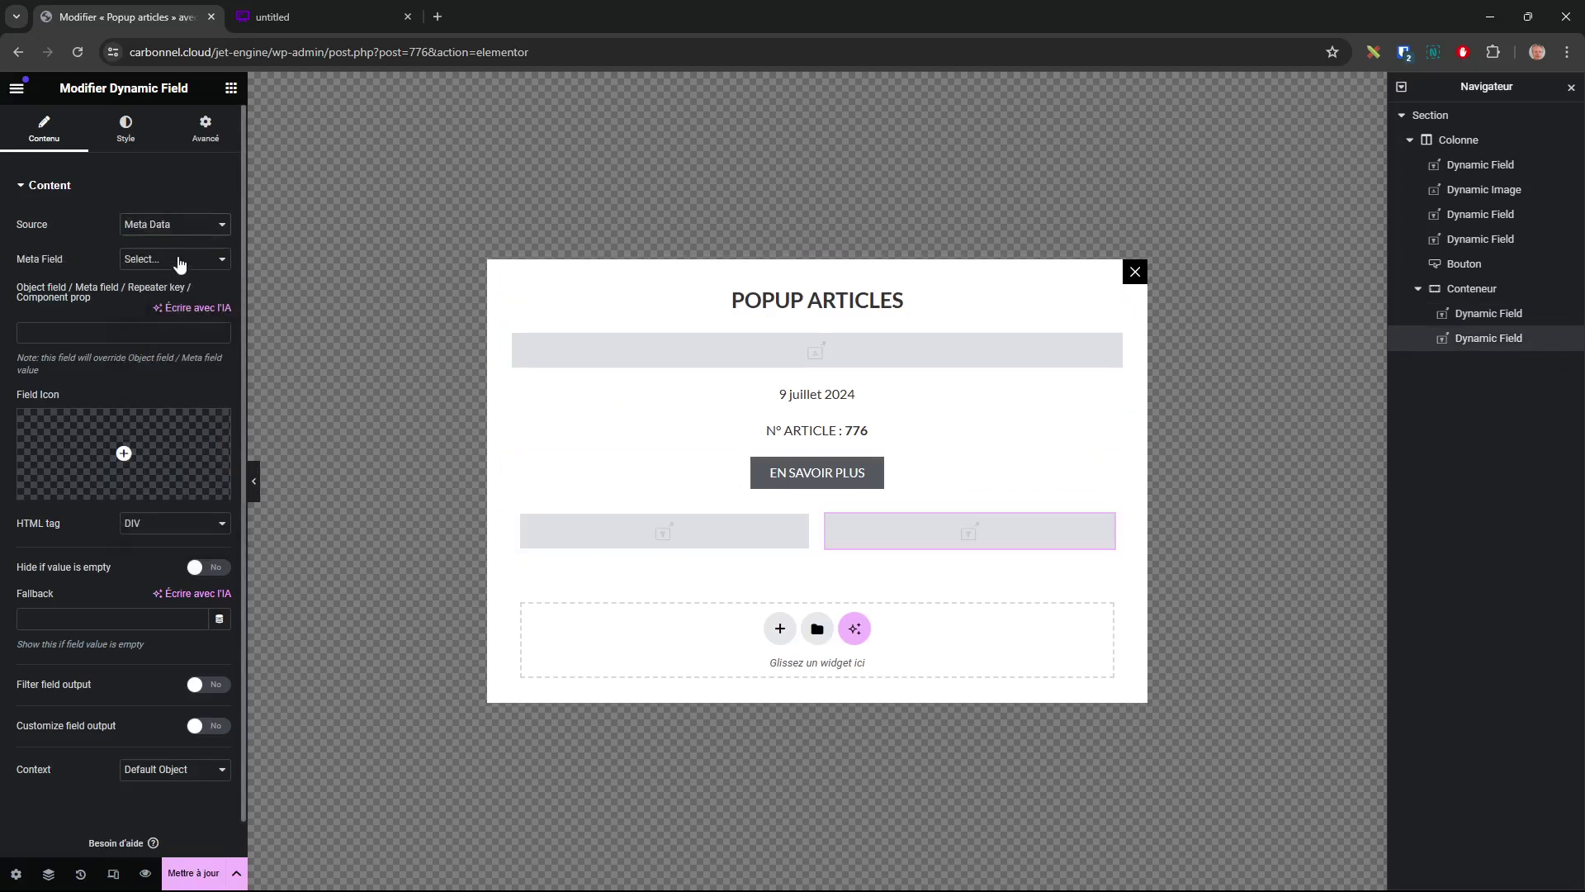
click(176, 259)
click(179, 303)
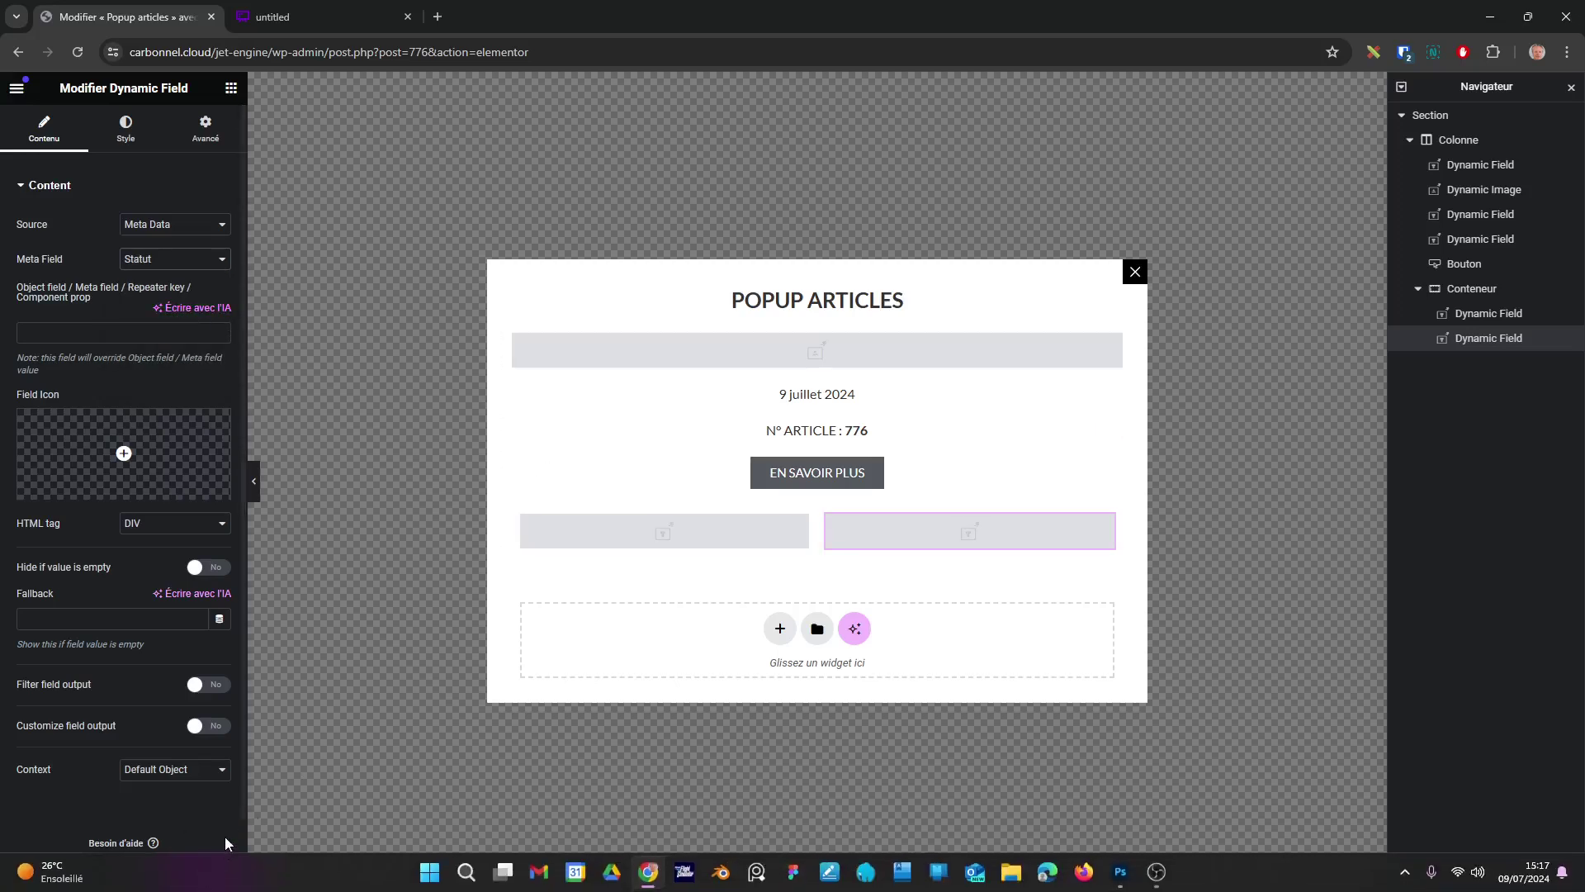
click(194, 873)
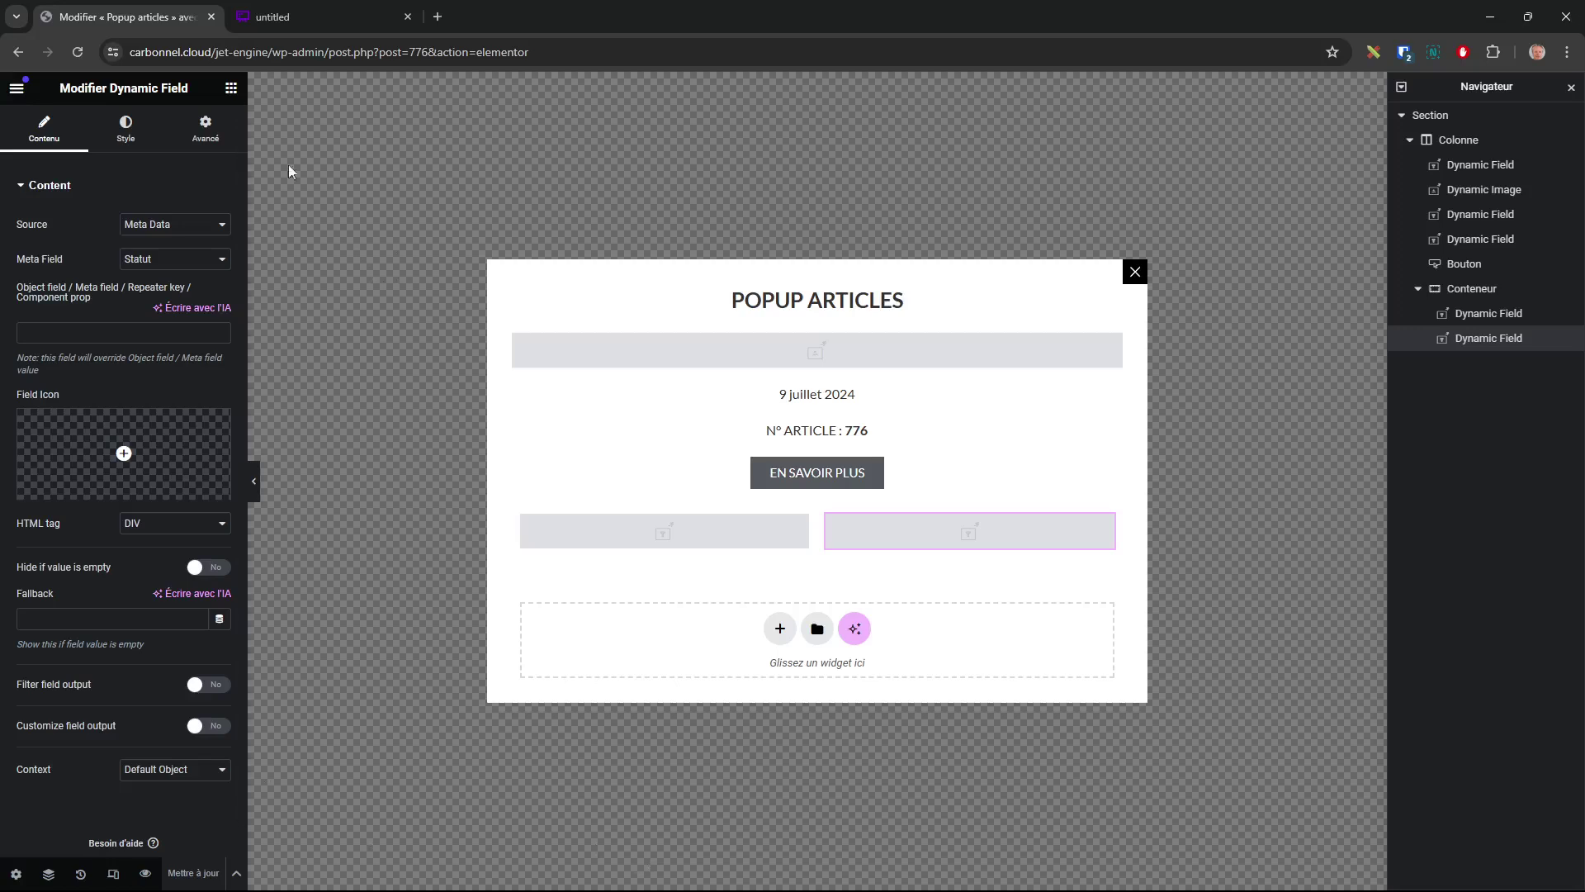
- Exit the Elementor editor and open the site's public article listing at carbonnel.cloud/jet-engine/
click(18, 89)
click(64, 444)
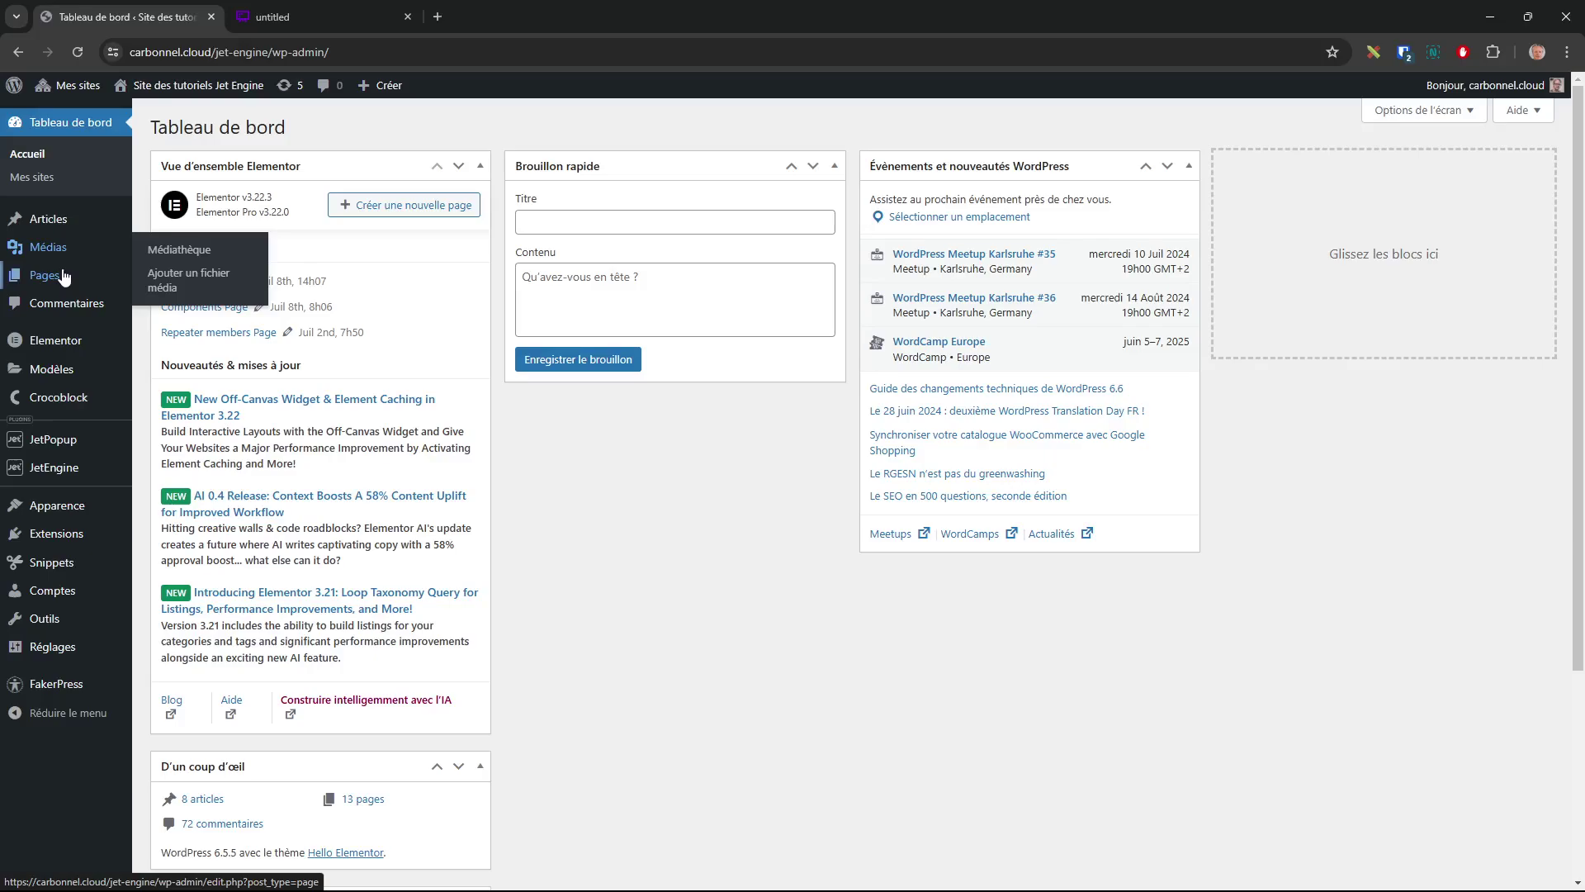
drag(380, 52, 318, 52)
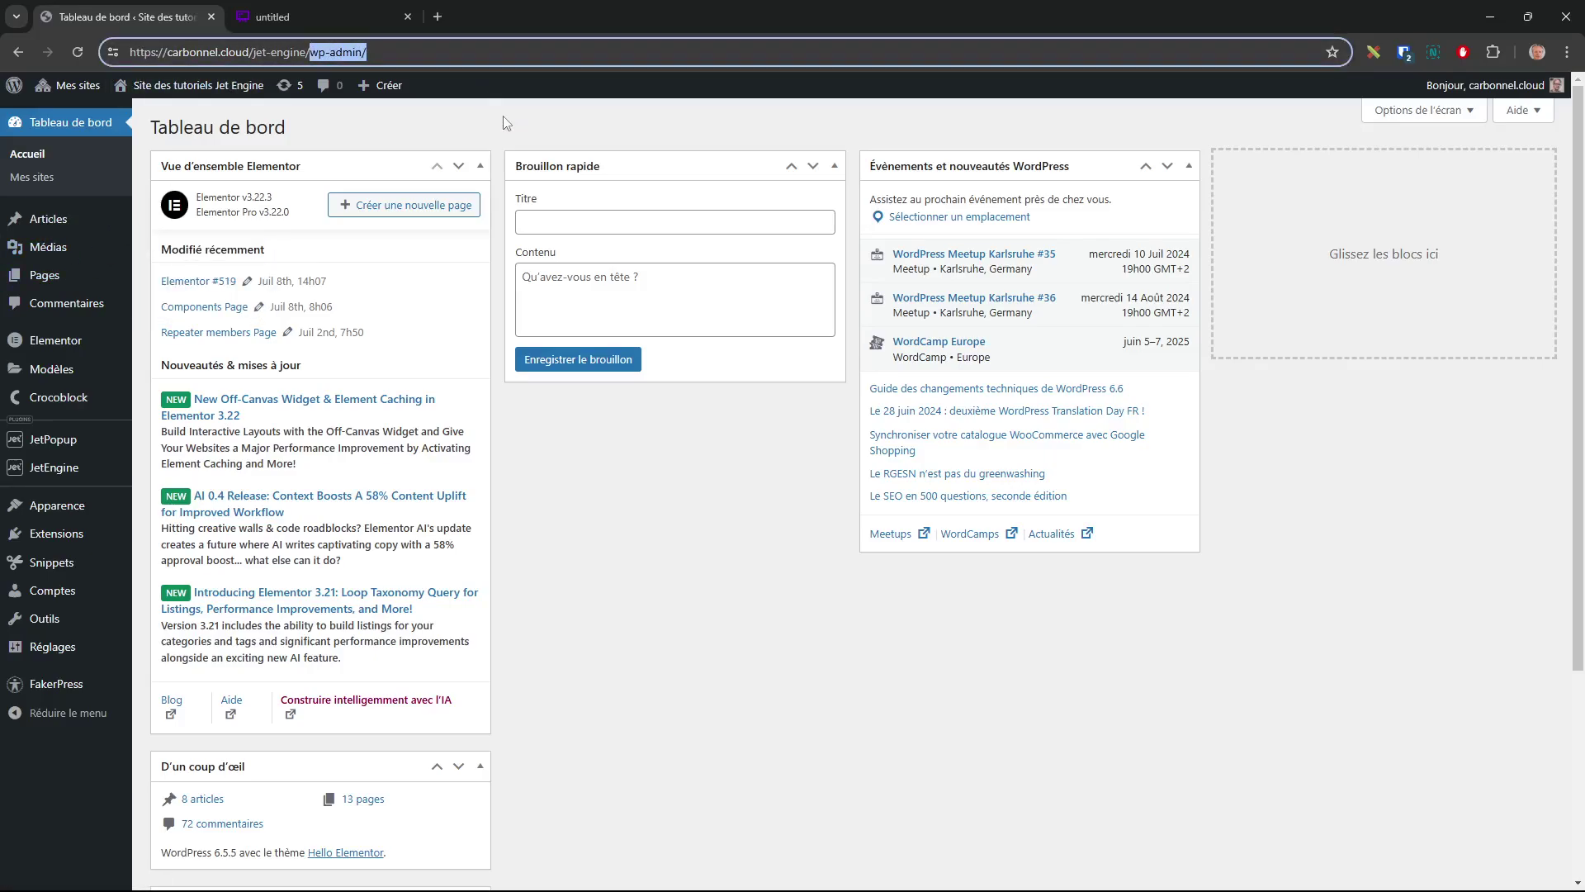
key(BackSpace)
key(Return)
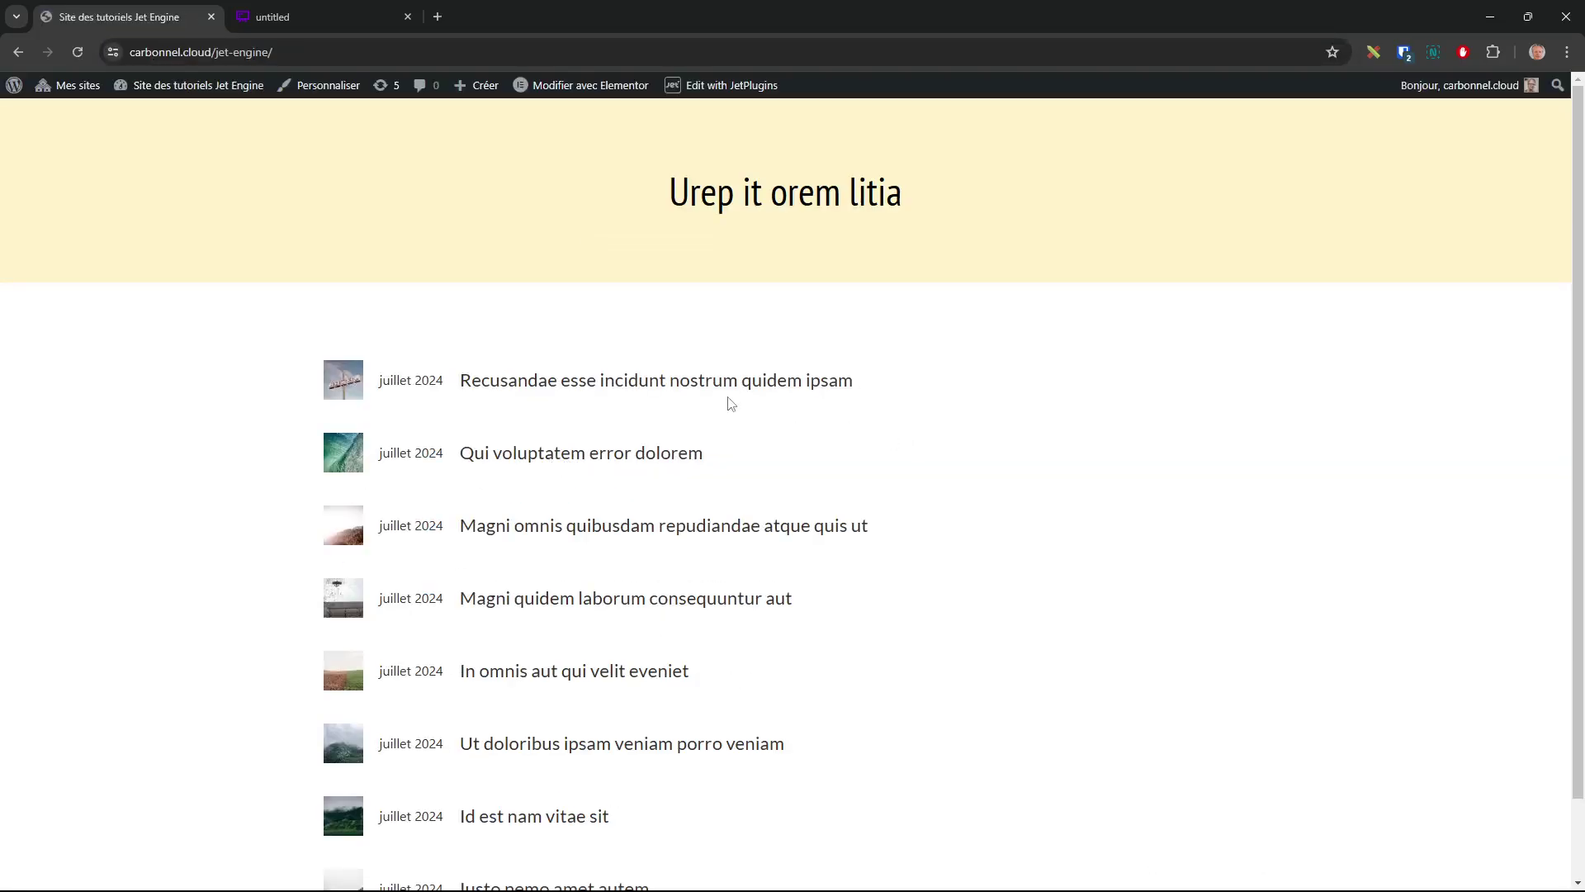
- Check the quote date and status output in the popups of the first three listed articles
click(649, 385)
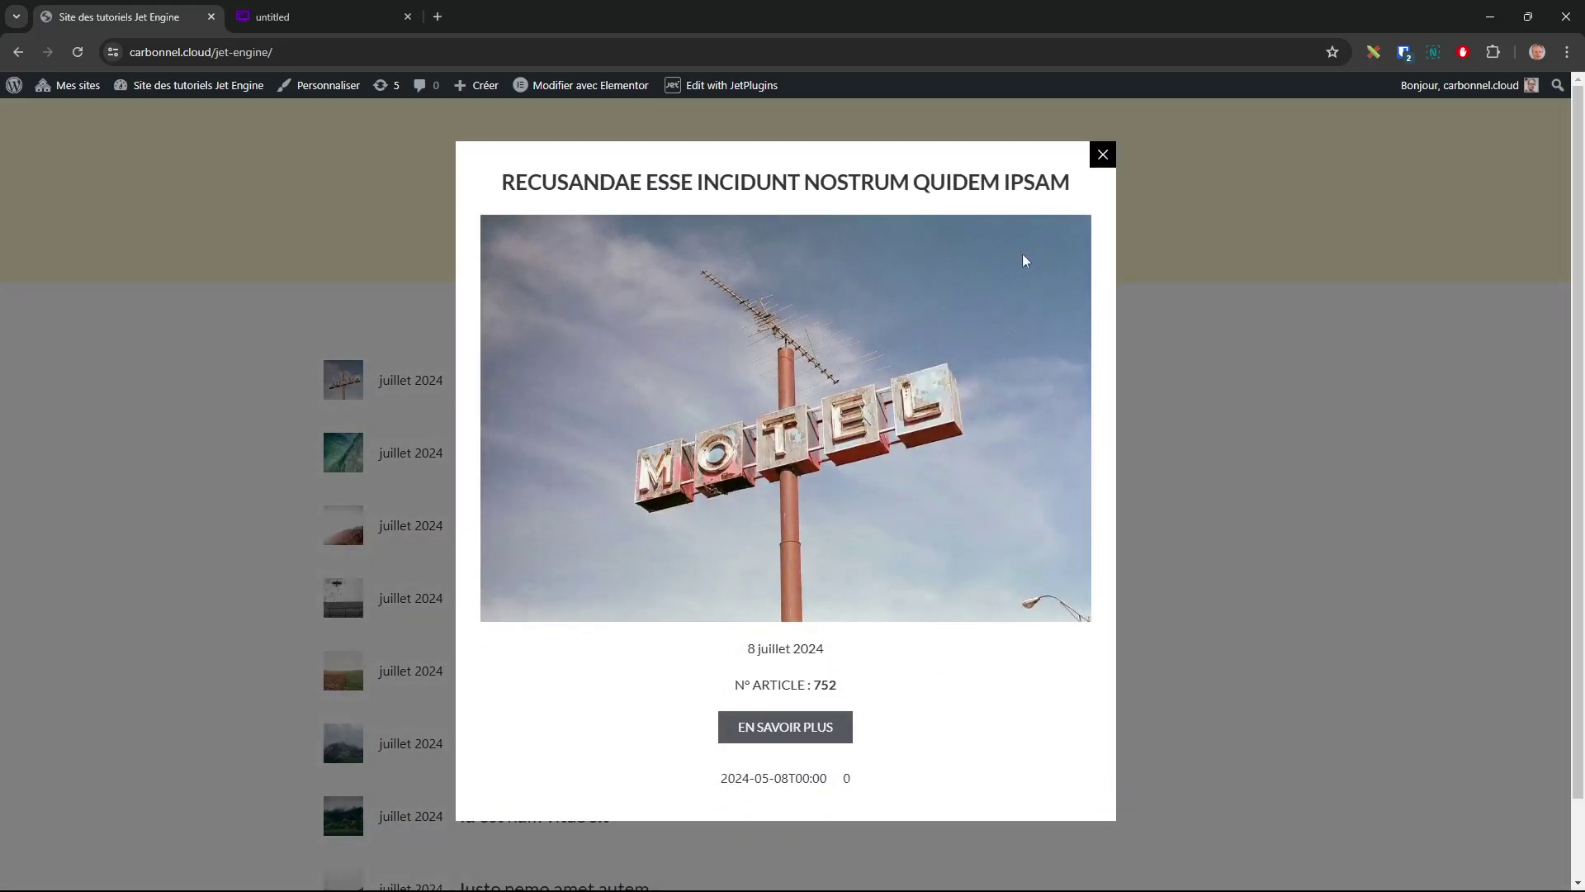
click(1103, 155)
click(541, 533)
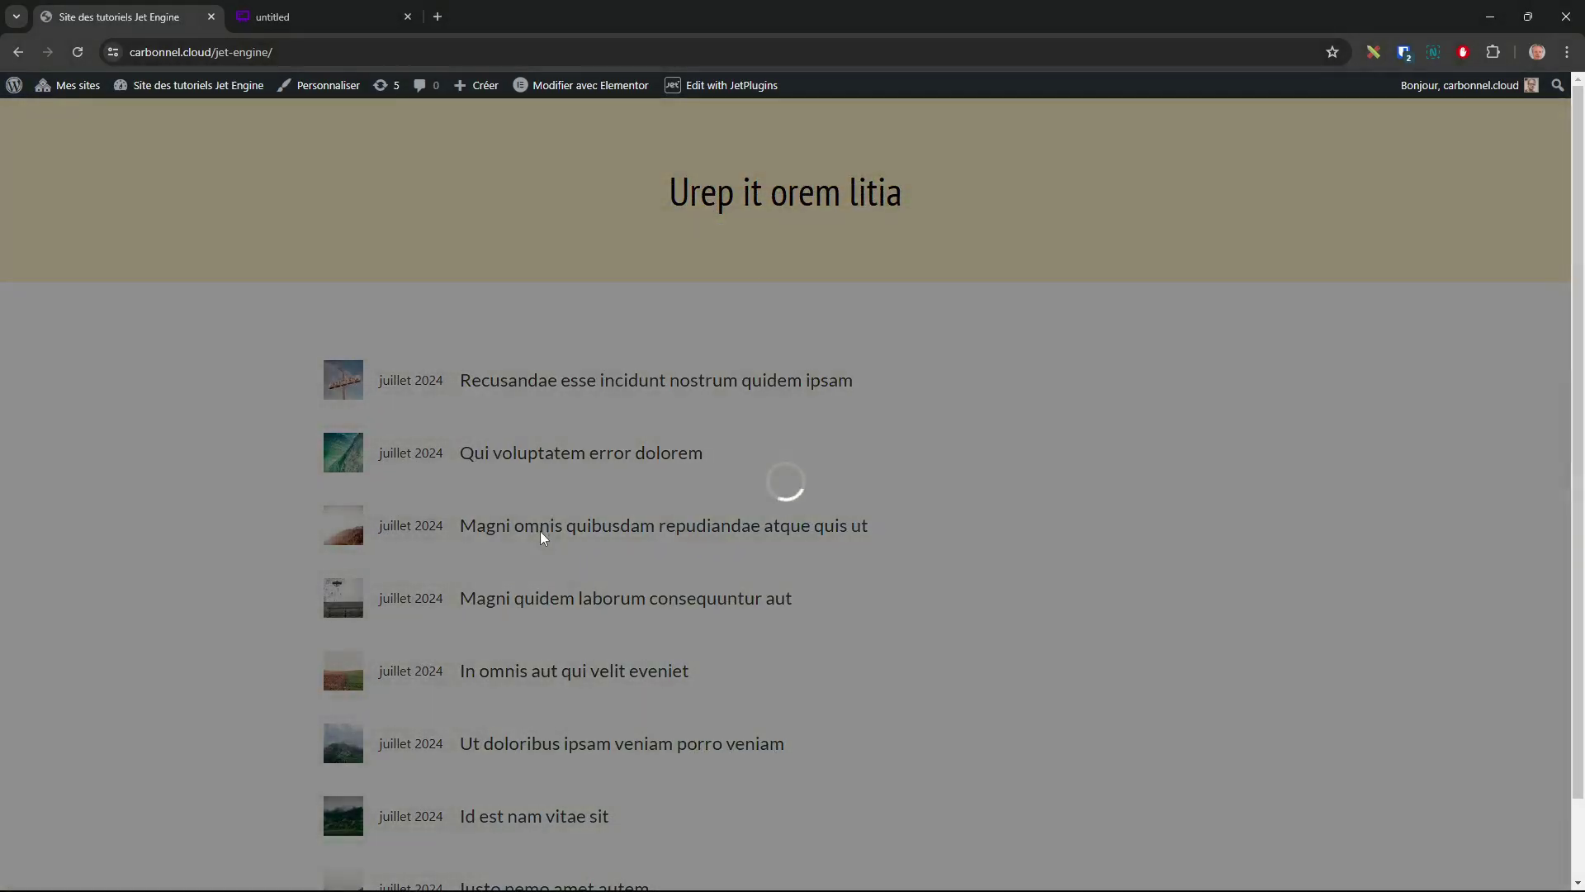
click(1103, 155)
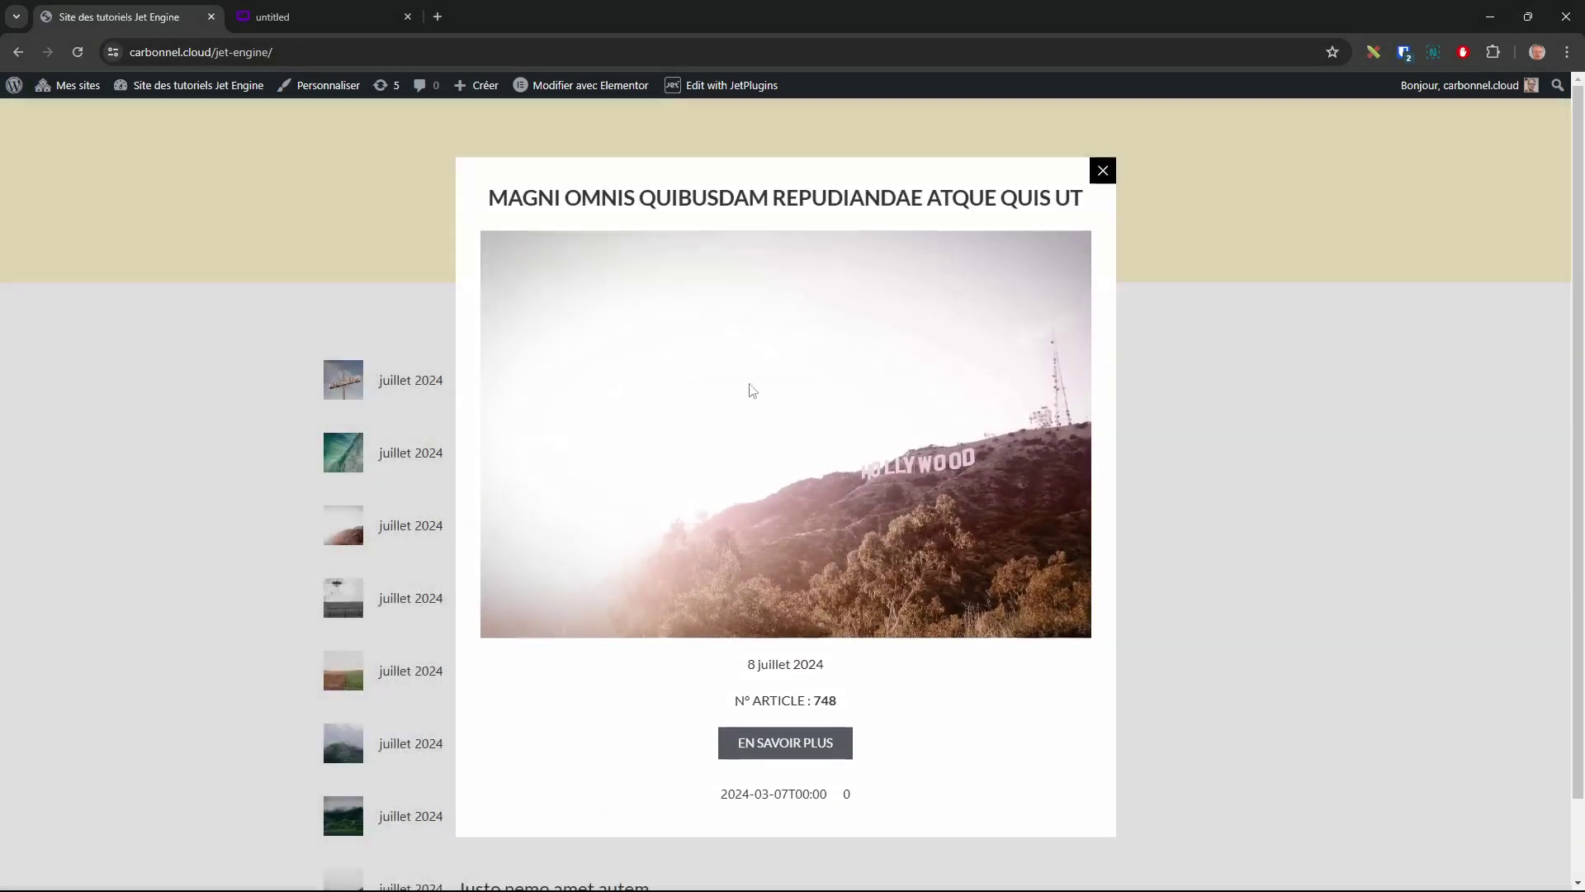
click(501, 452)
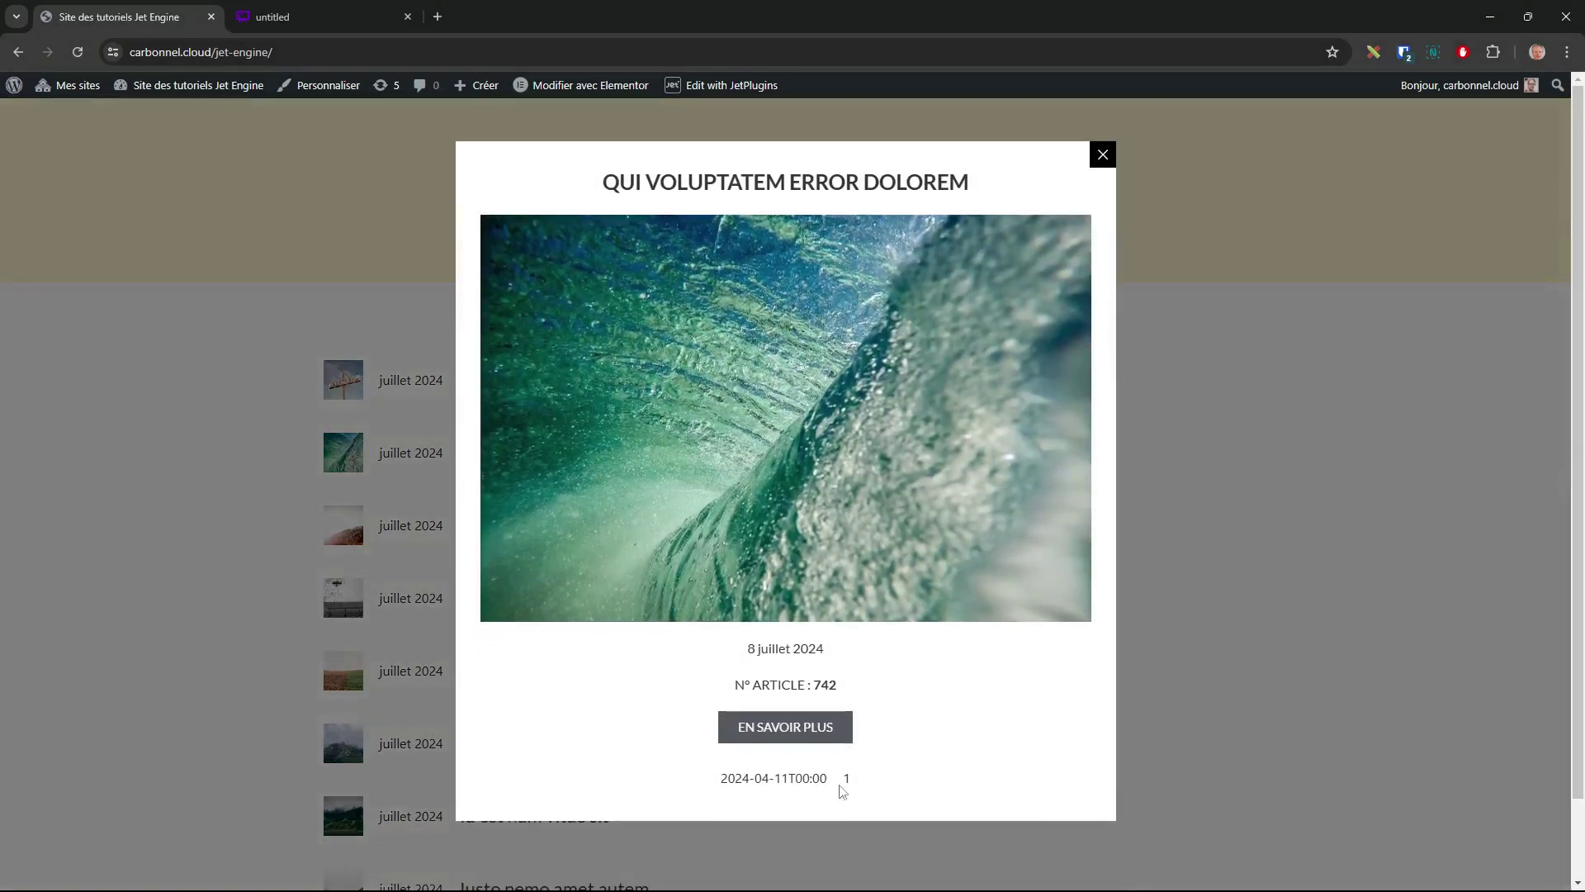
double_click(851, 780)
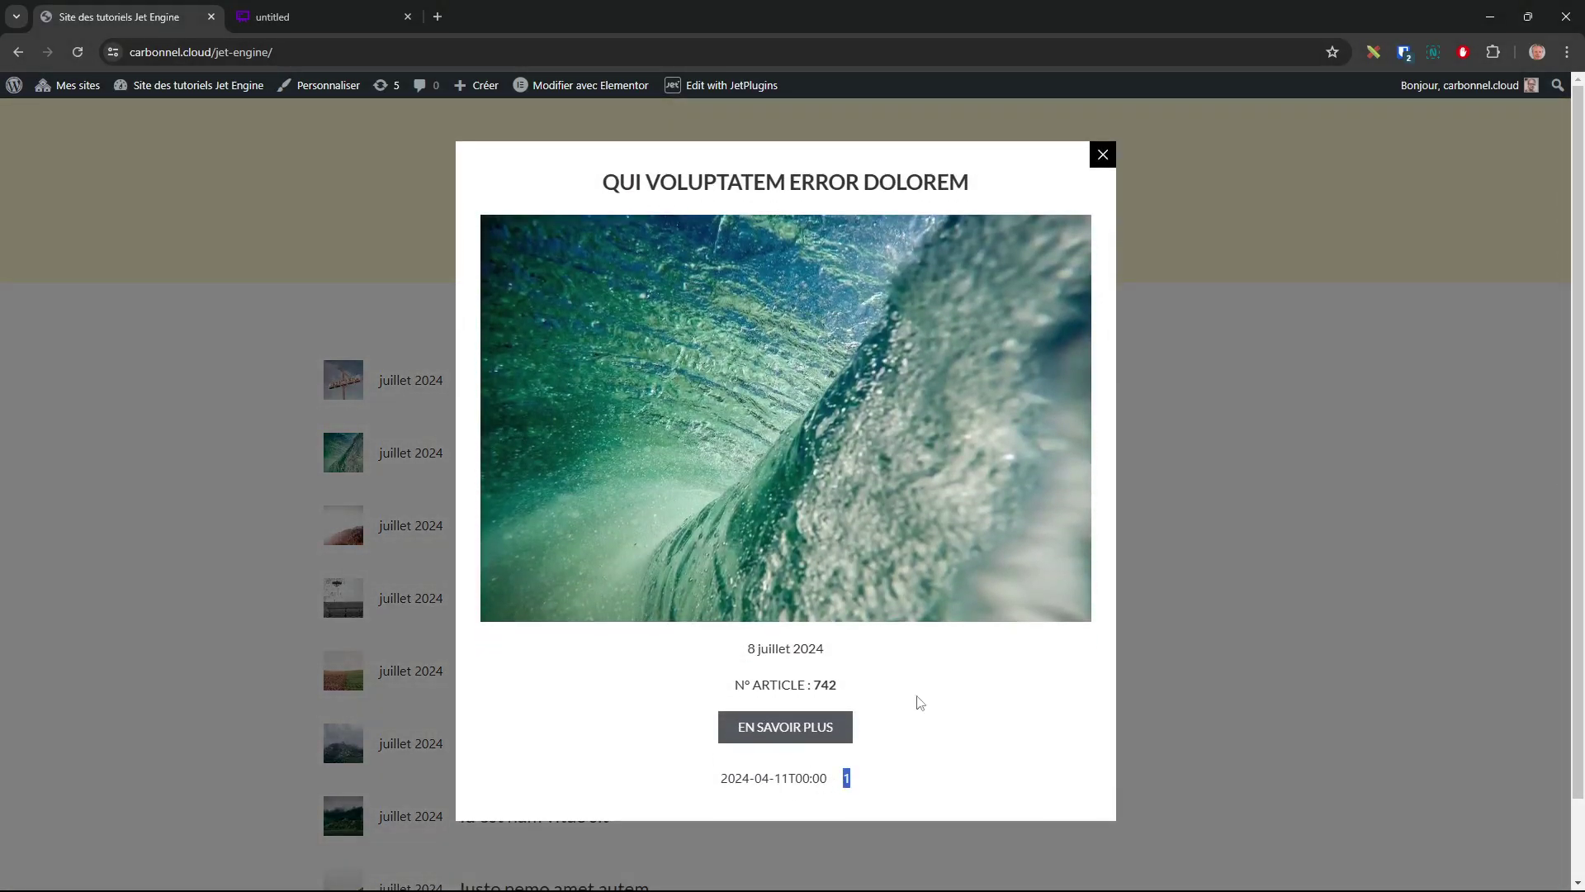
click(1106, 162)
- Reopen the Popup articles template in Elementor and select its Date du devis Dynamic Field
mouse_move(611, 99)
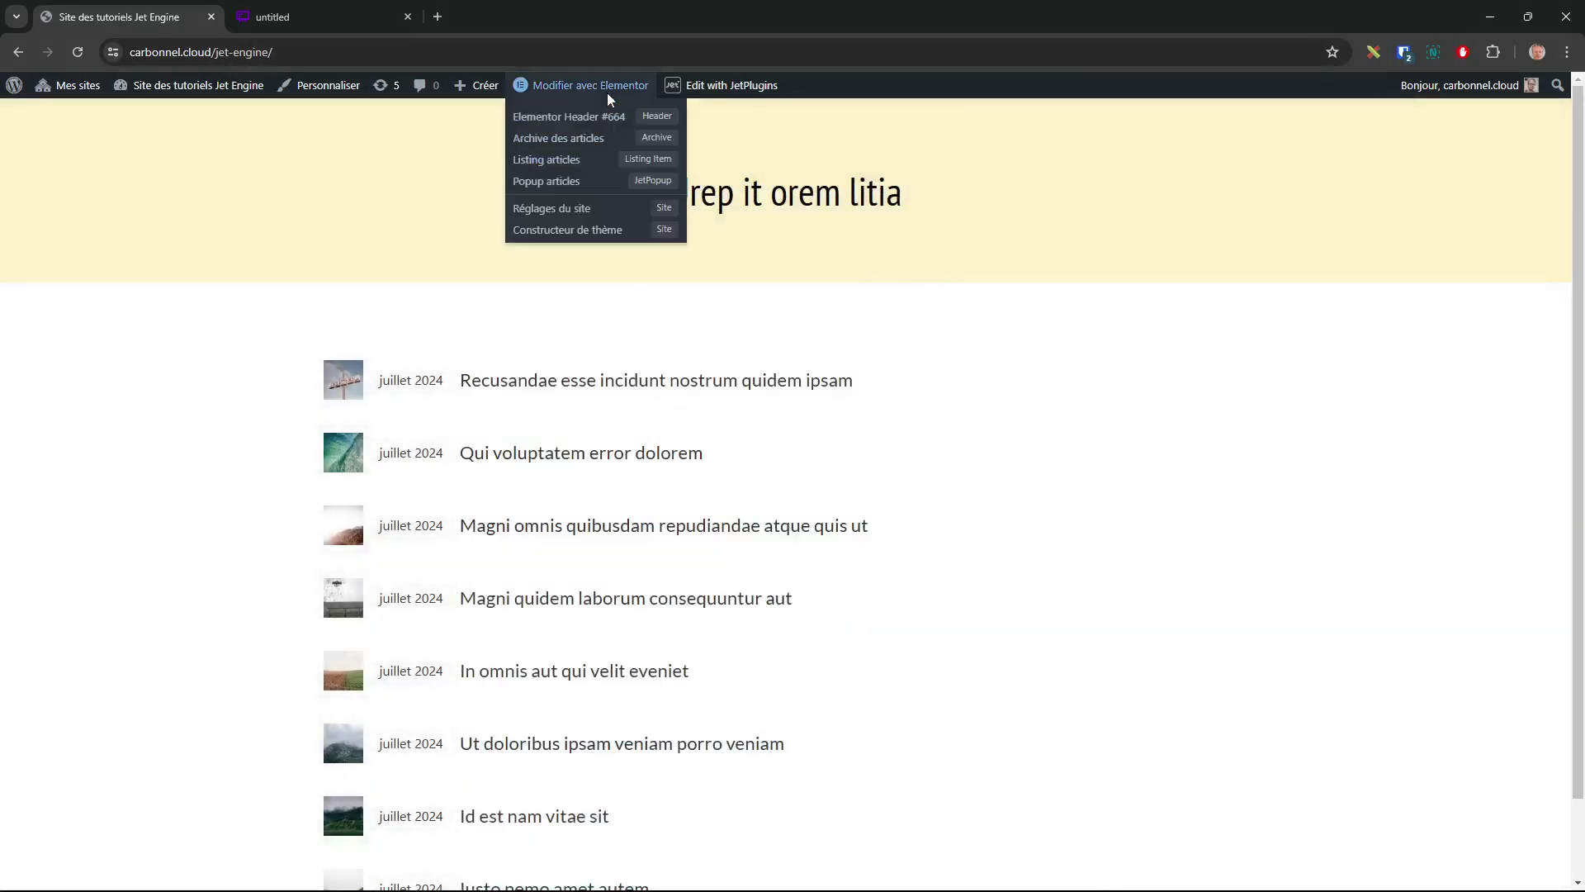
click(601, 183)
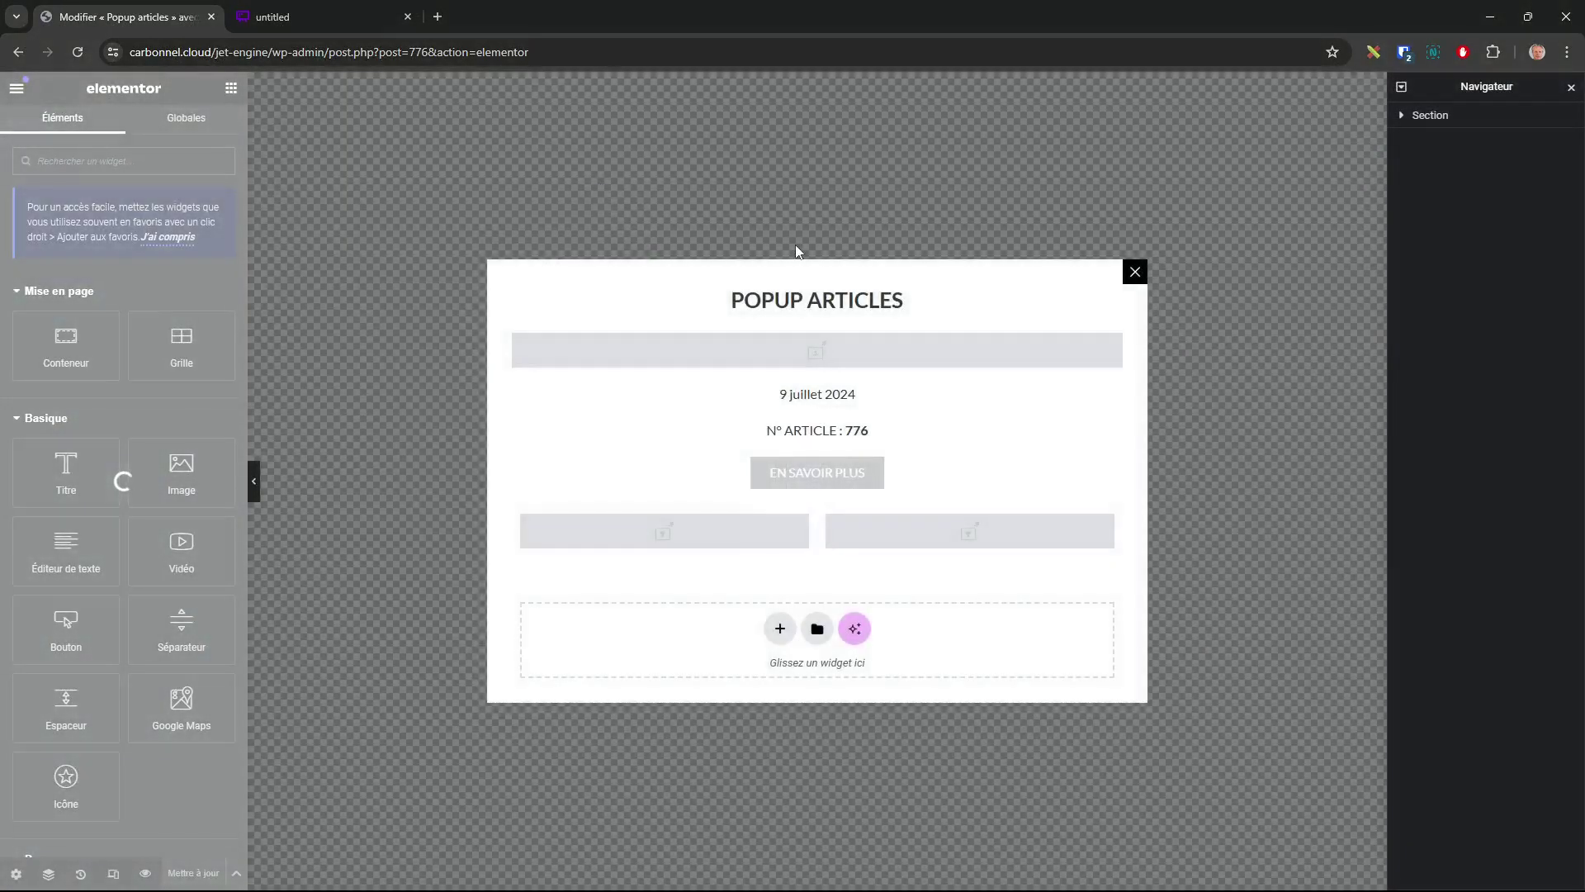
click(786, 526)
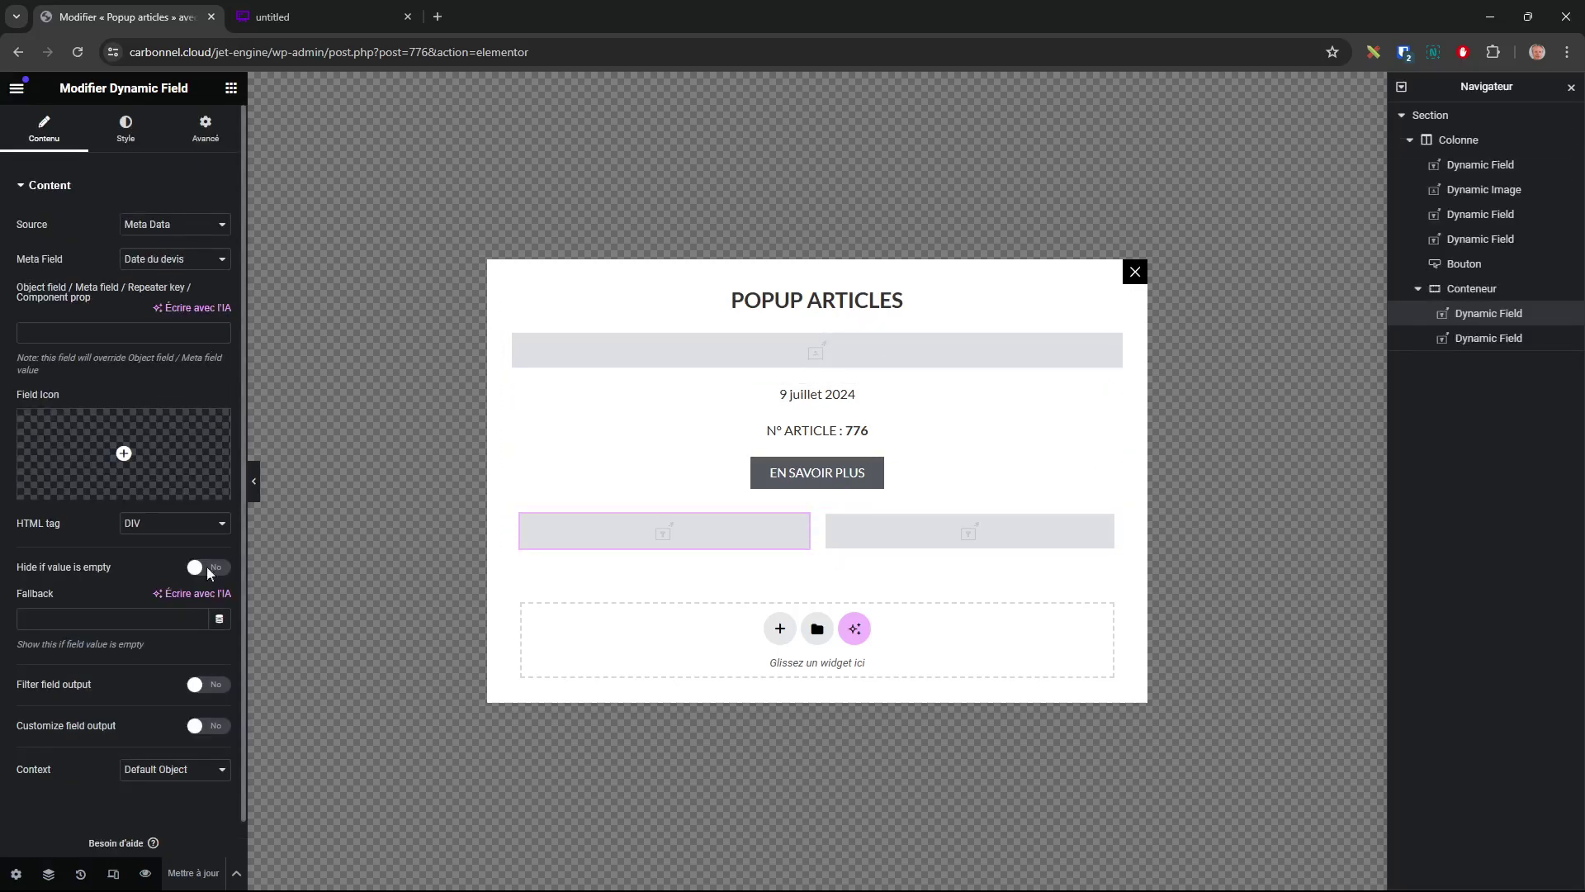
- Filter the Date du devis field's output with the Format date callback in the format j F Y, and update the popup
click(218, 693)
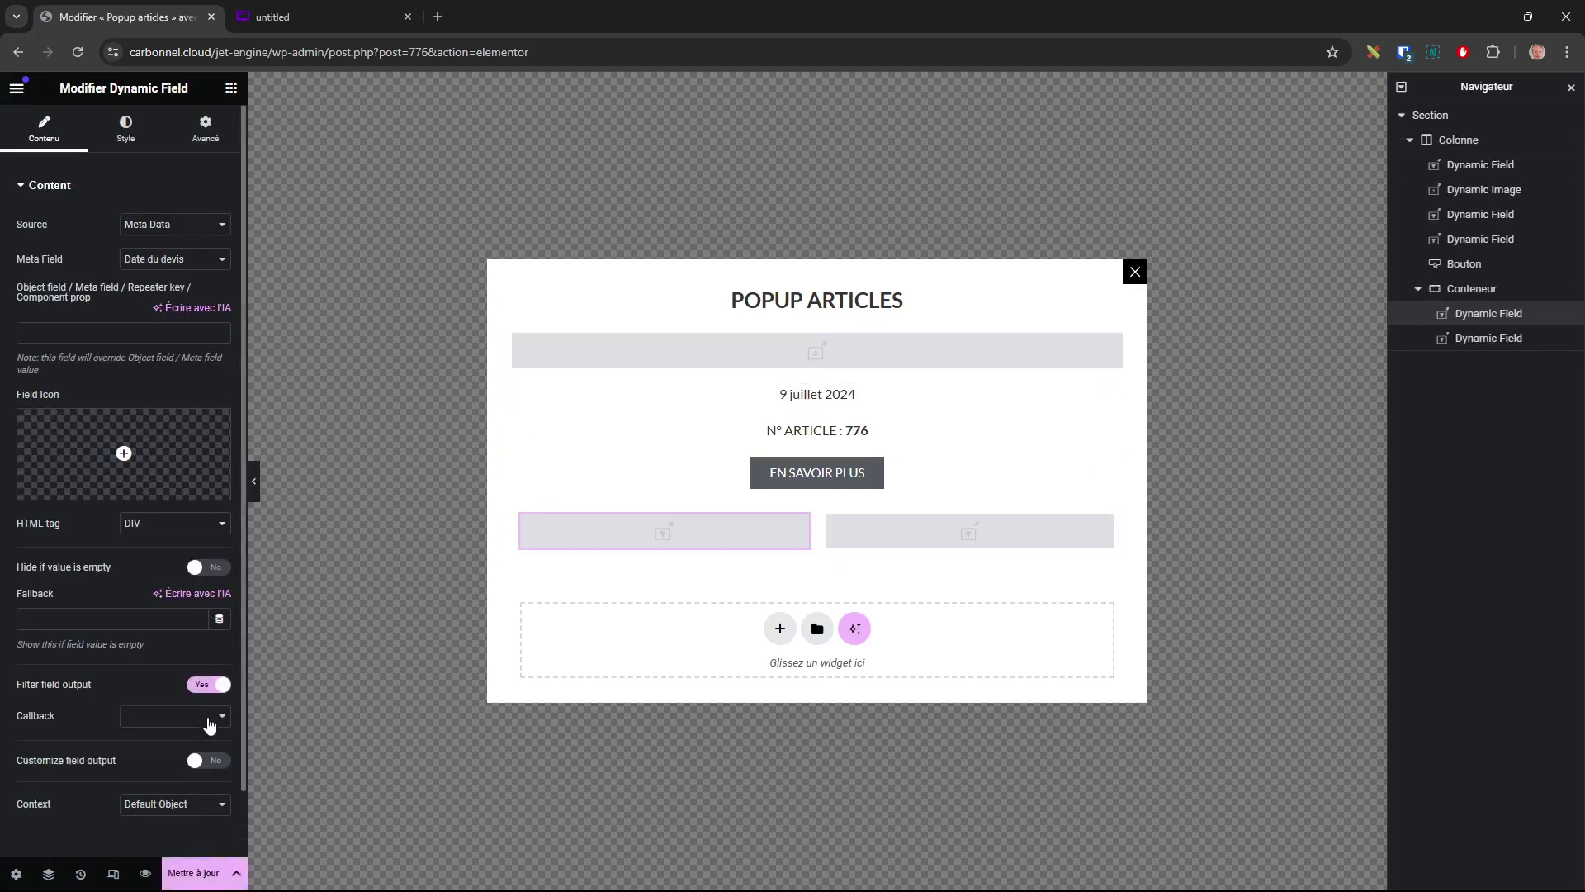
click(213, 715)
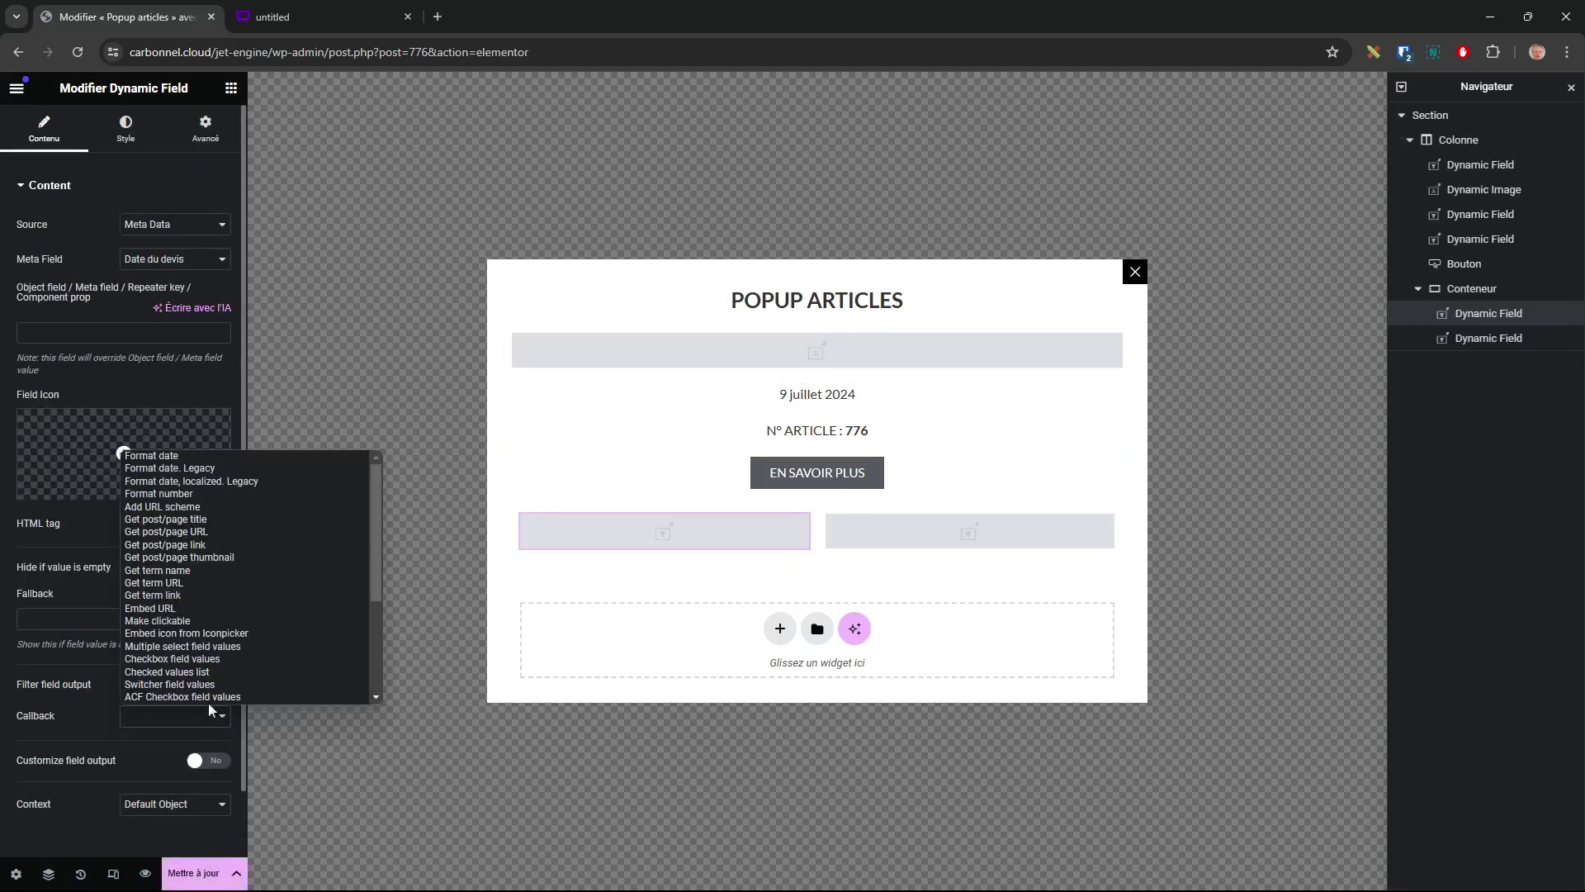
click(169, 456)
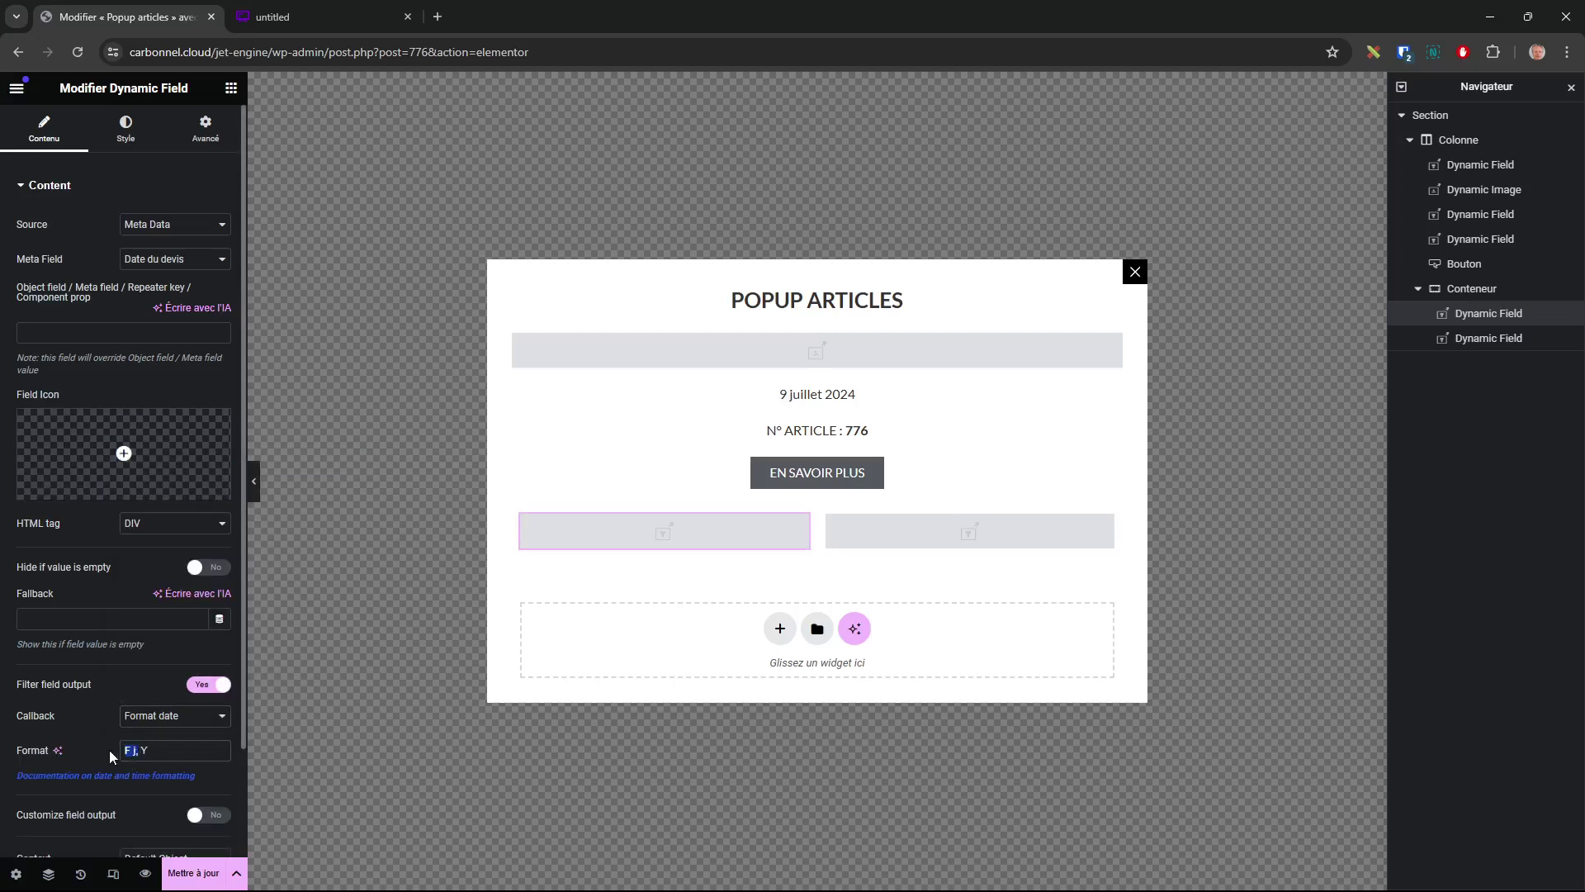
text(j F Y)
key(BackSpace)
key(BackSpace)
click(193, 873)
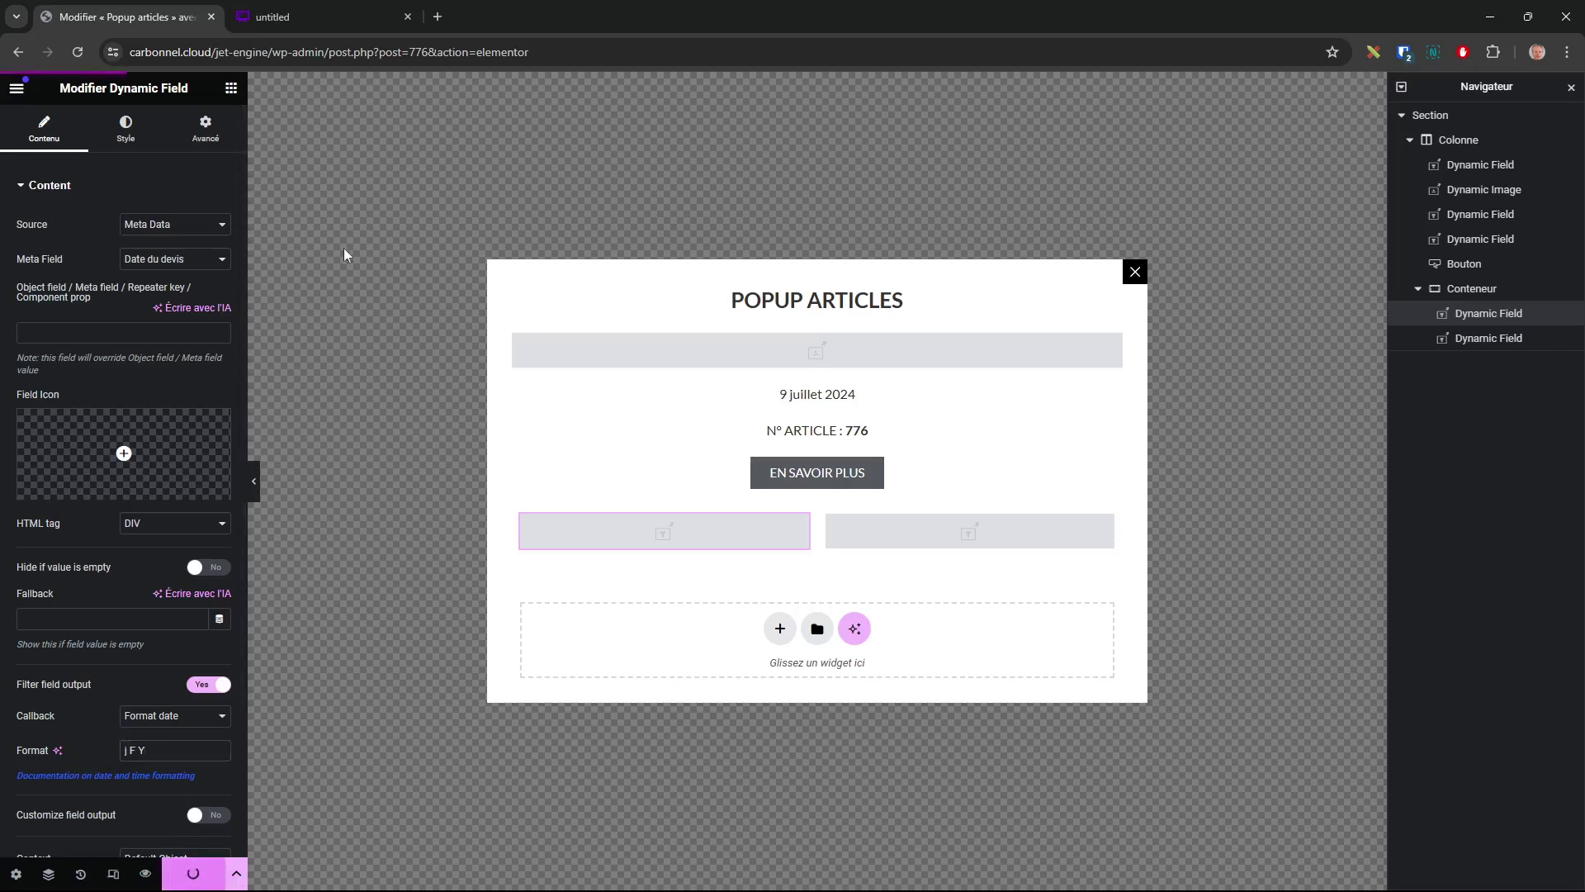
- Load the article listing at carbonnel.cloud/jet-engine/ in the second browser tab, keeping the popup editor open in the first
click(242, 51)
key(ctrl+c)
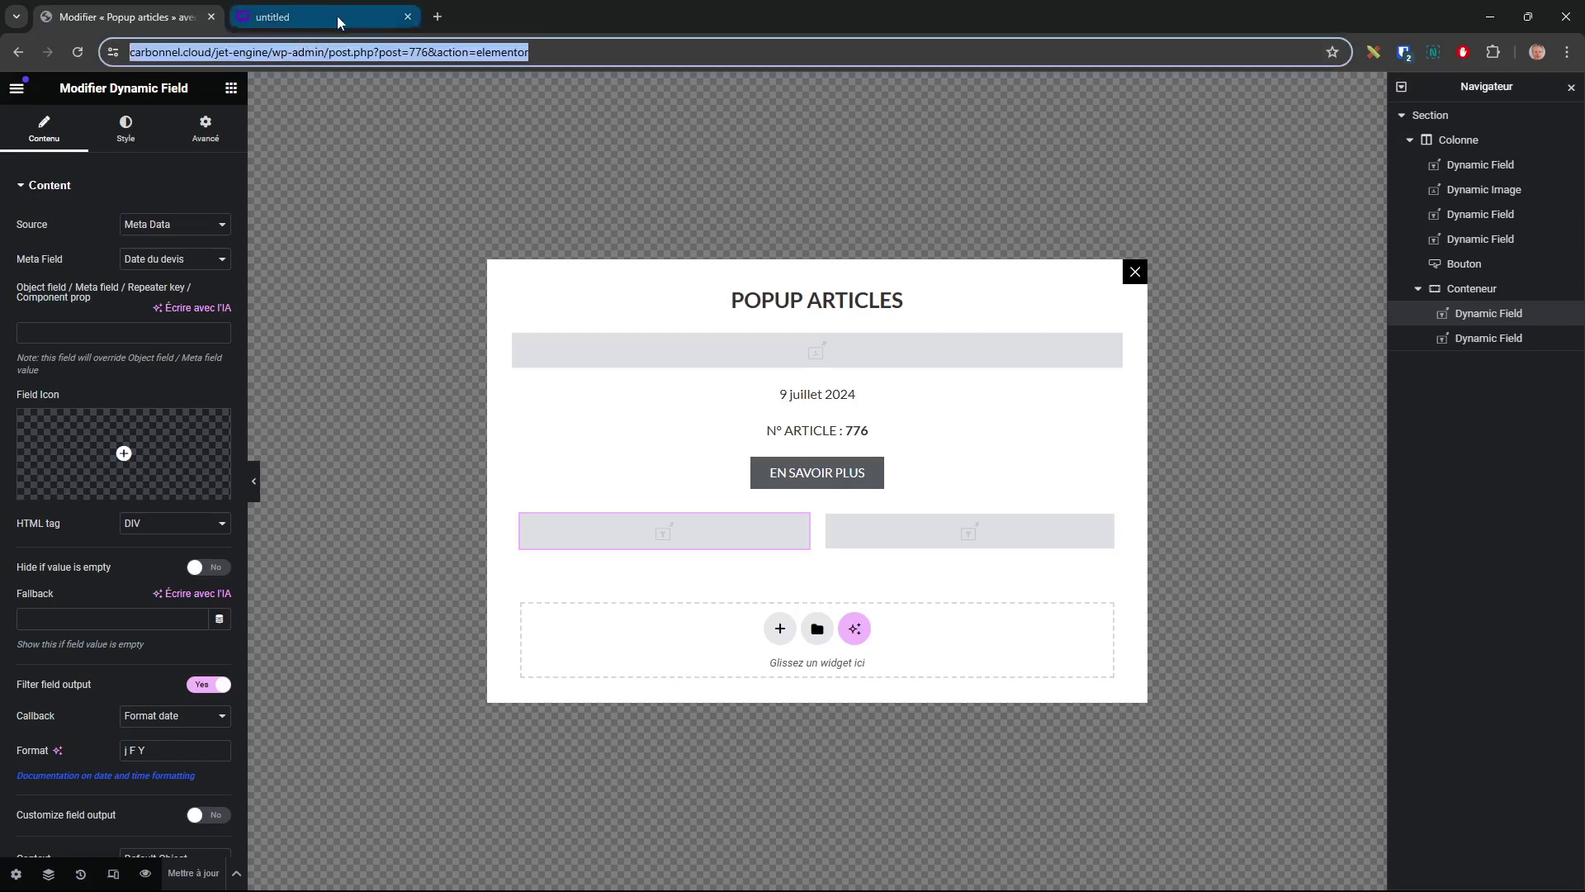
click(338, 22)
key(ctrl+l)
key(ctrl+v)
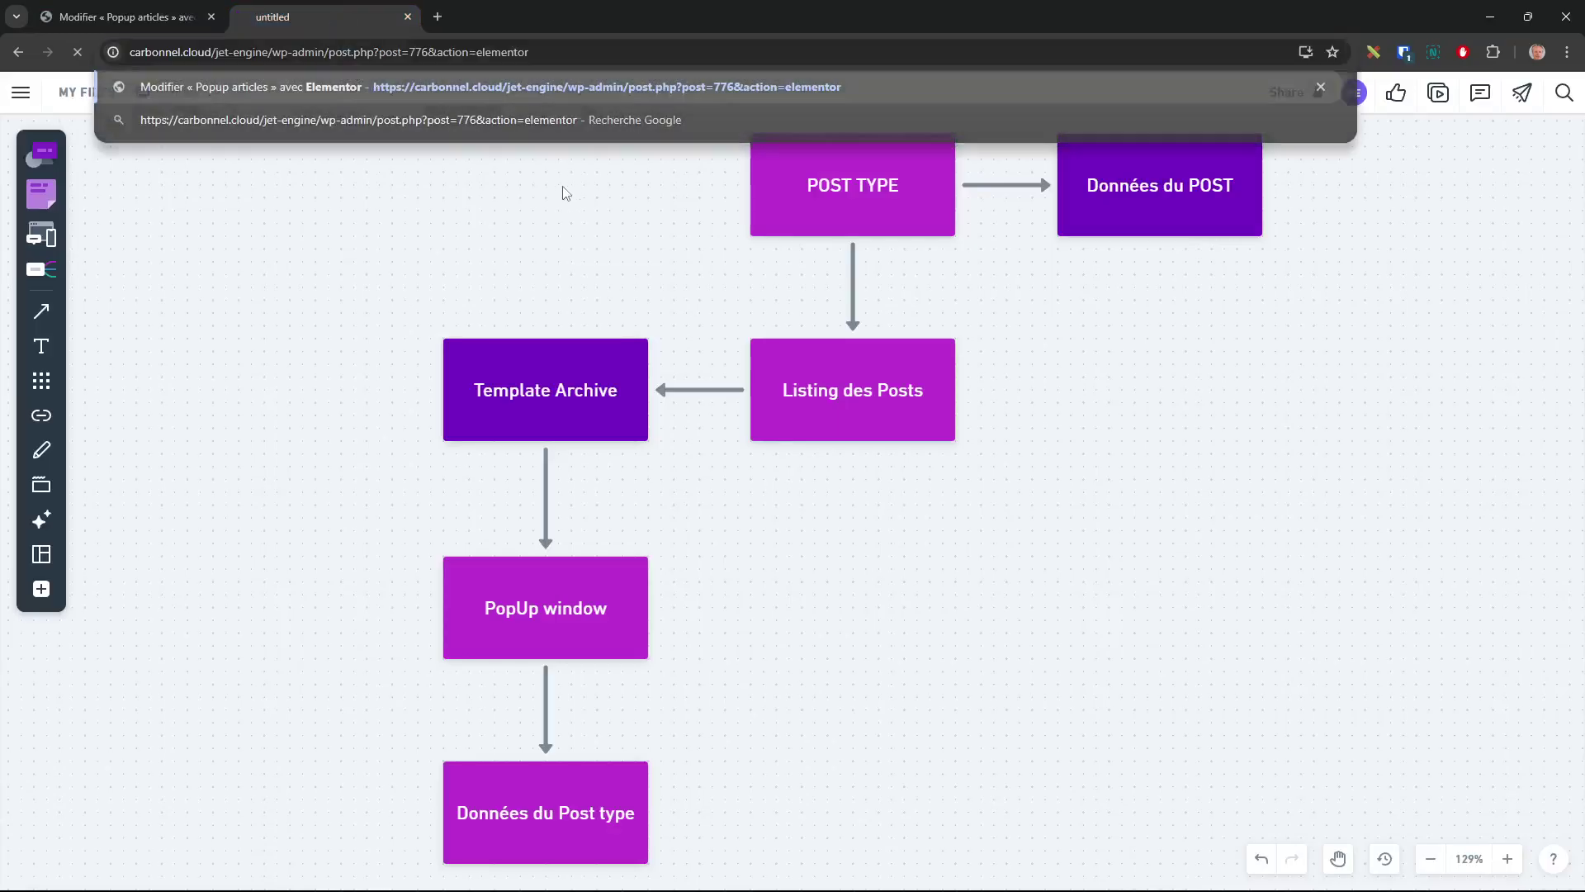
key(Return)
drag(537, 52, 283, 52)
text(or)
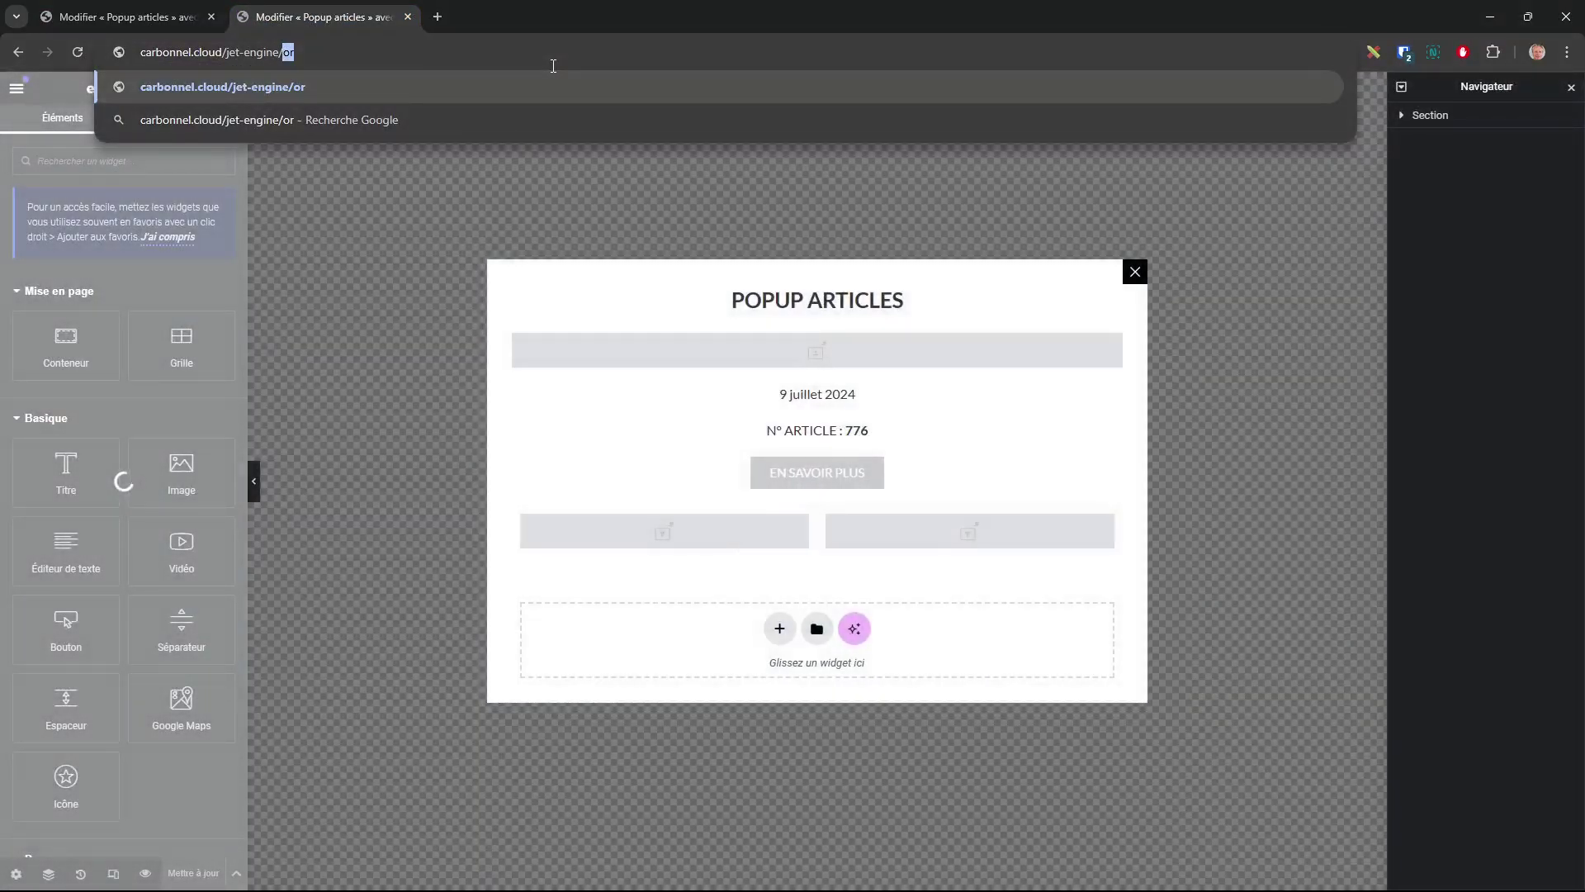
key(BackSpace)
key(BackSpace)
click(453, 77)
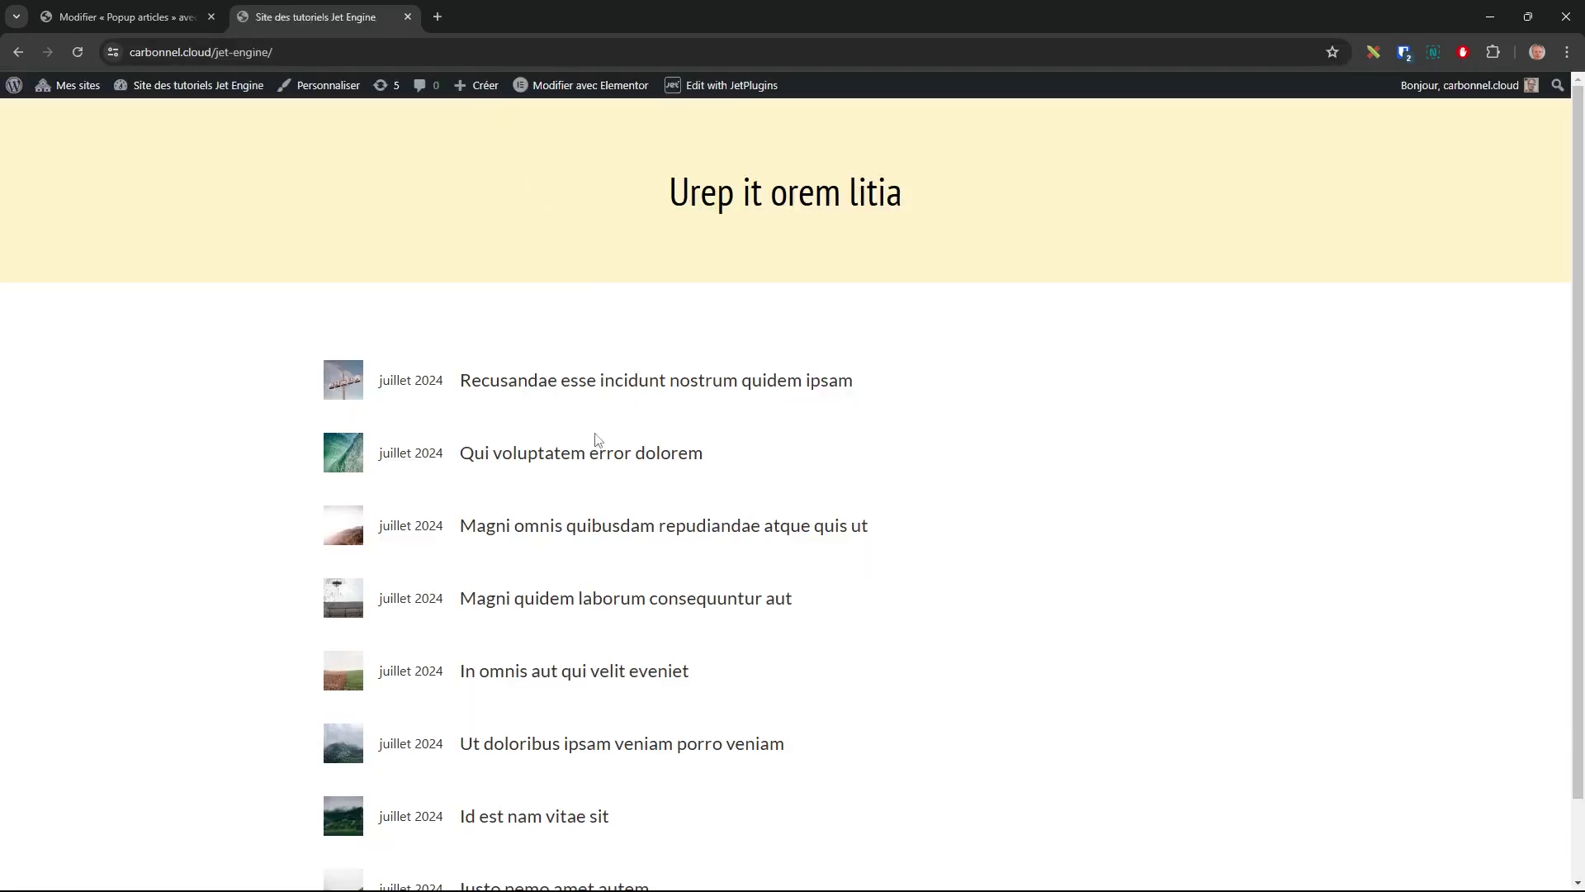
- Check the formatted quote date and status value in the popup of the article Qui voluptatem error dolorem
click(576, 461)
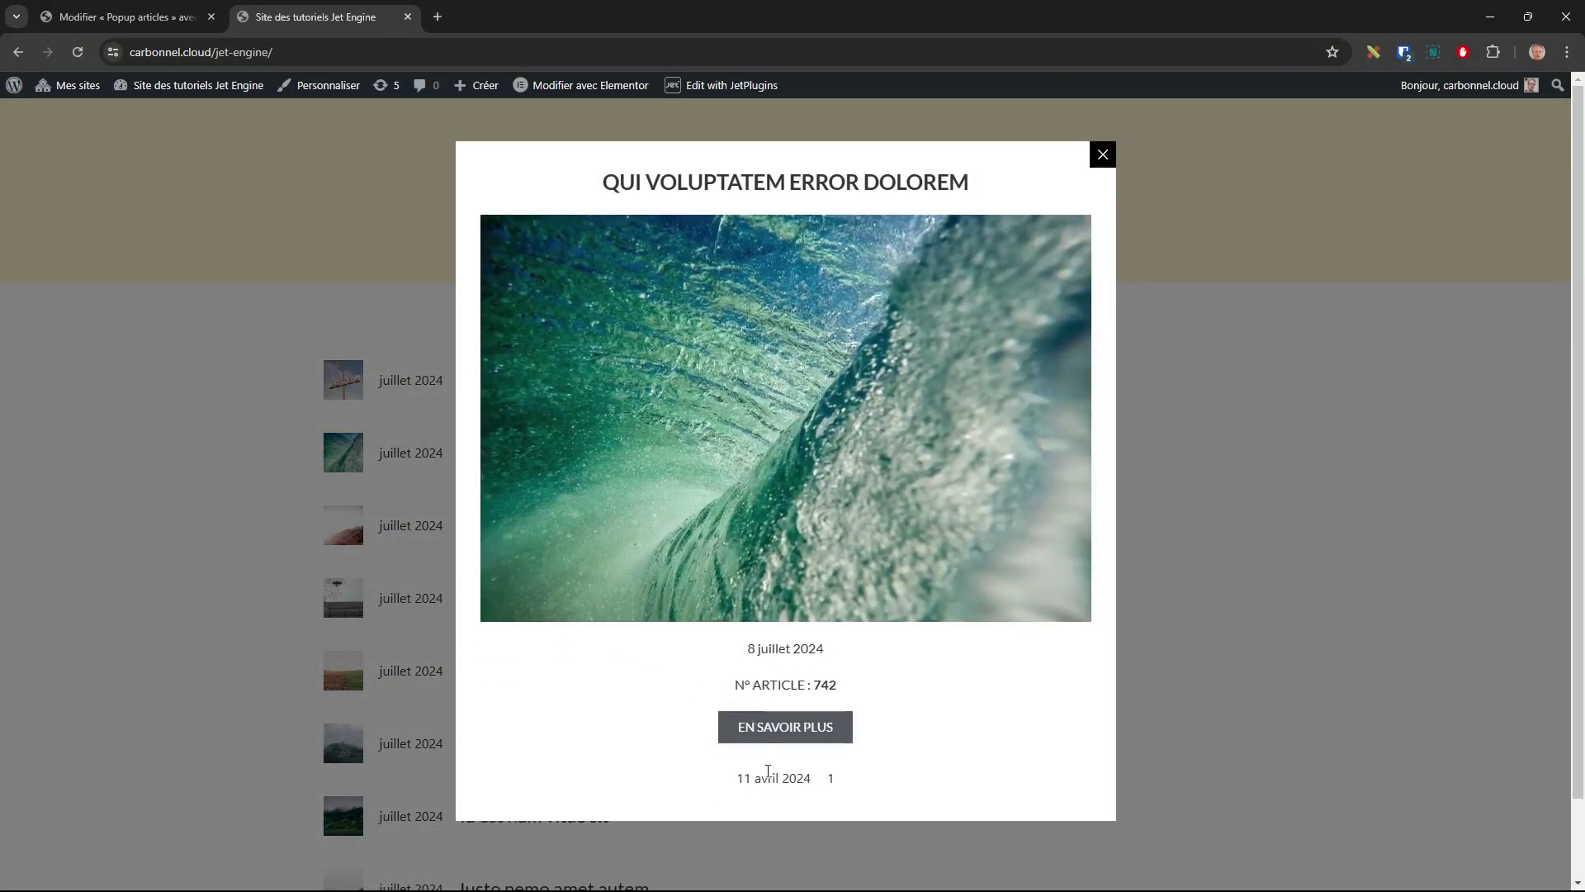
drag(817, 783, 729, 781)
click(248, 637)
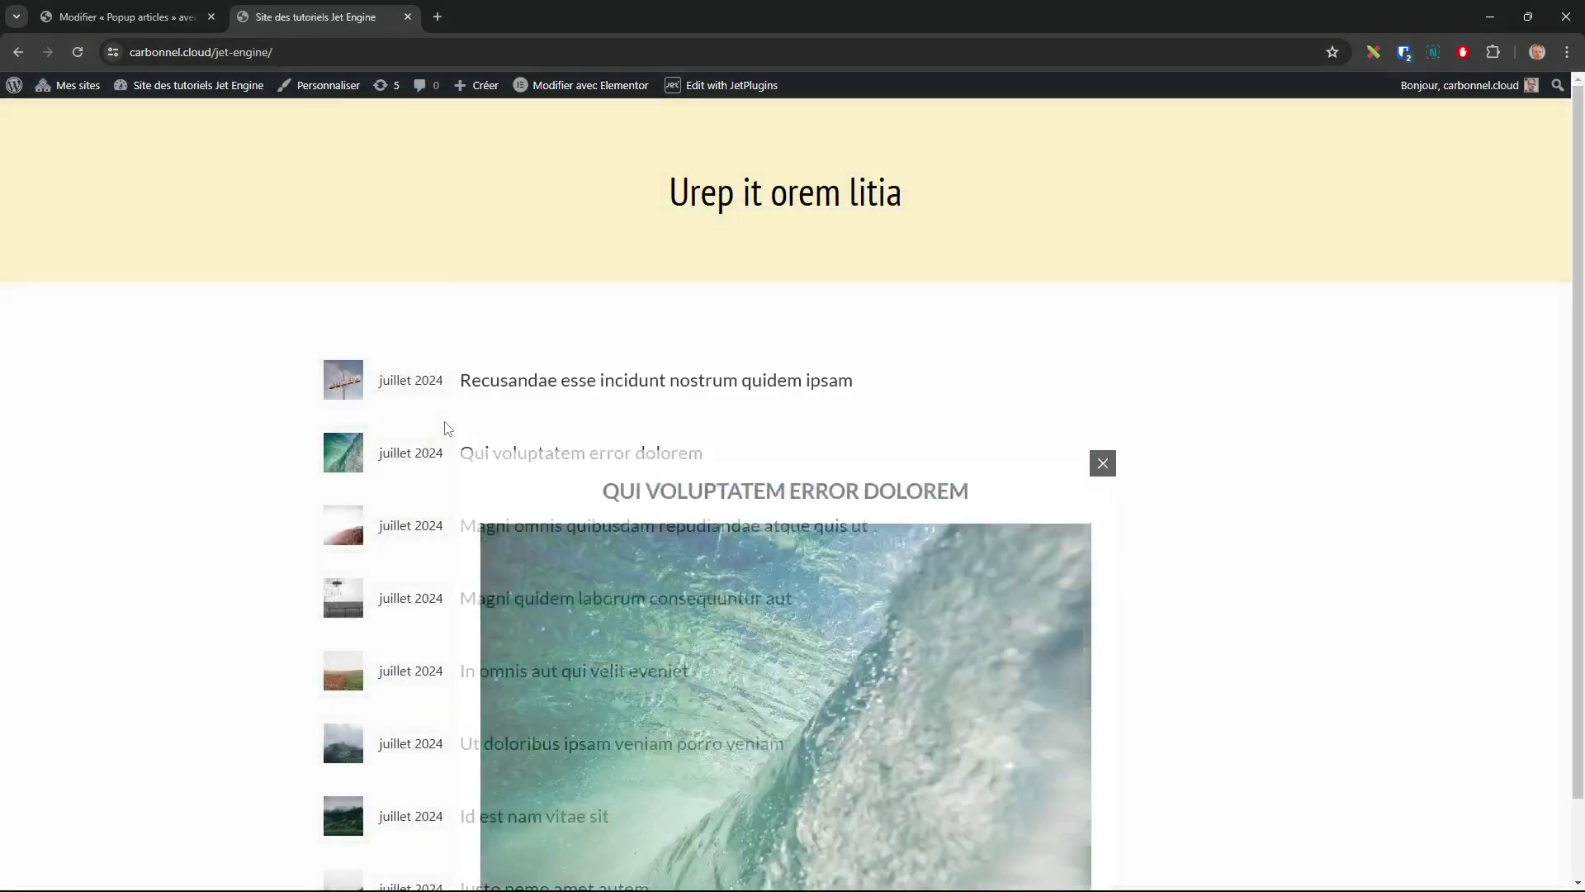
click(537, 461)
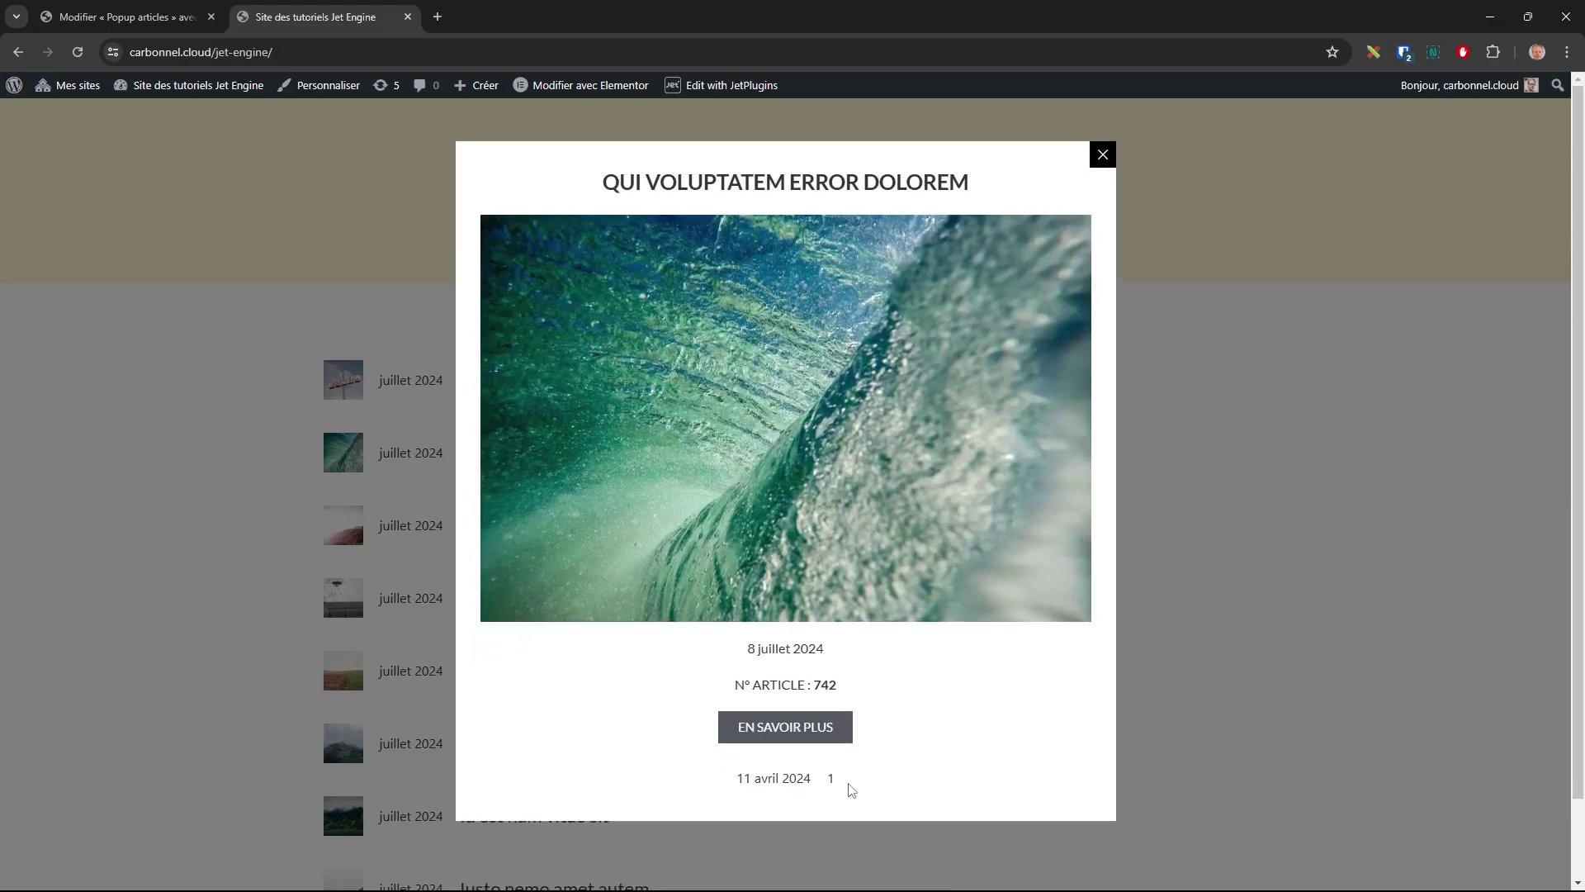
drag(850, 785, 712, 779)
click(1270, 556)
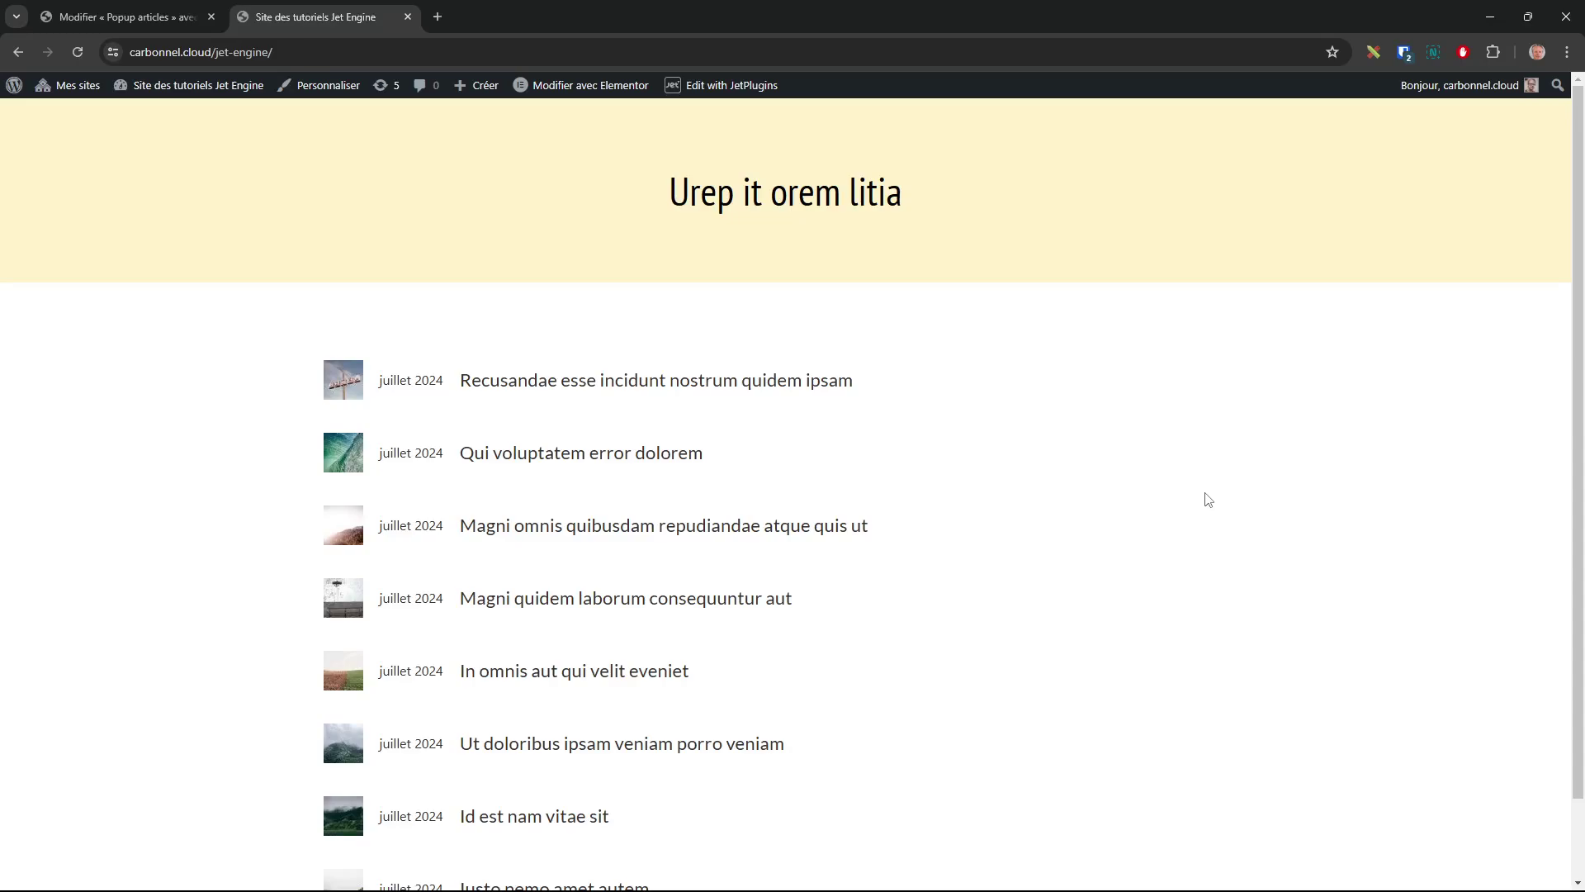
- Return to the popup editor, duplicate the Statut Dynamic Field, select the original field and update the popup
key(ctrl+Tab)
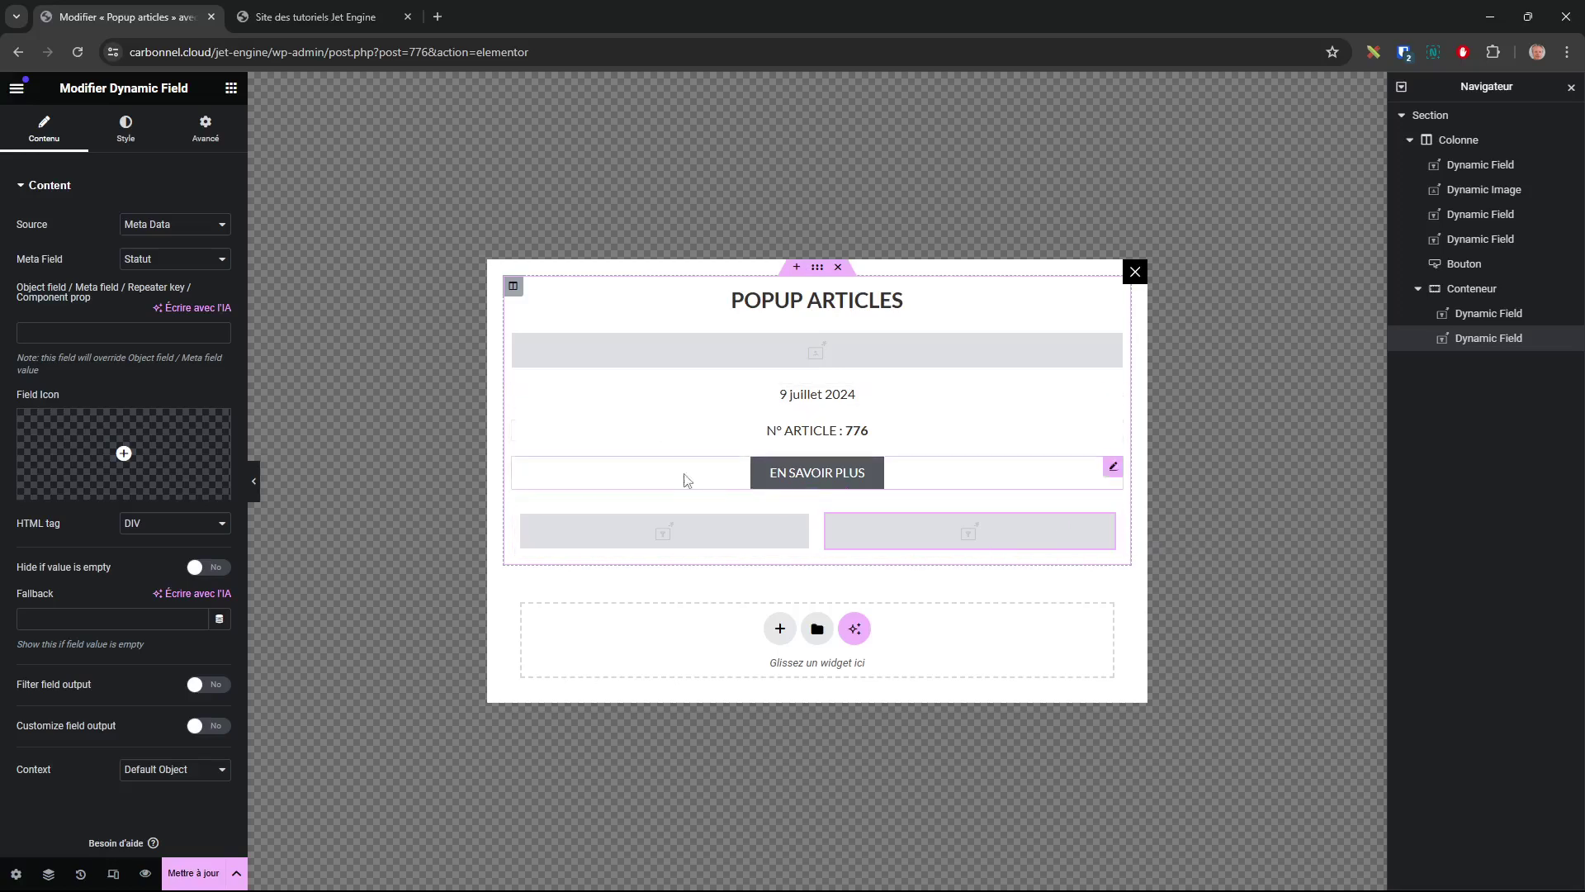
right_click(1103, 532)
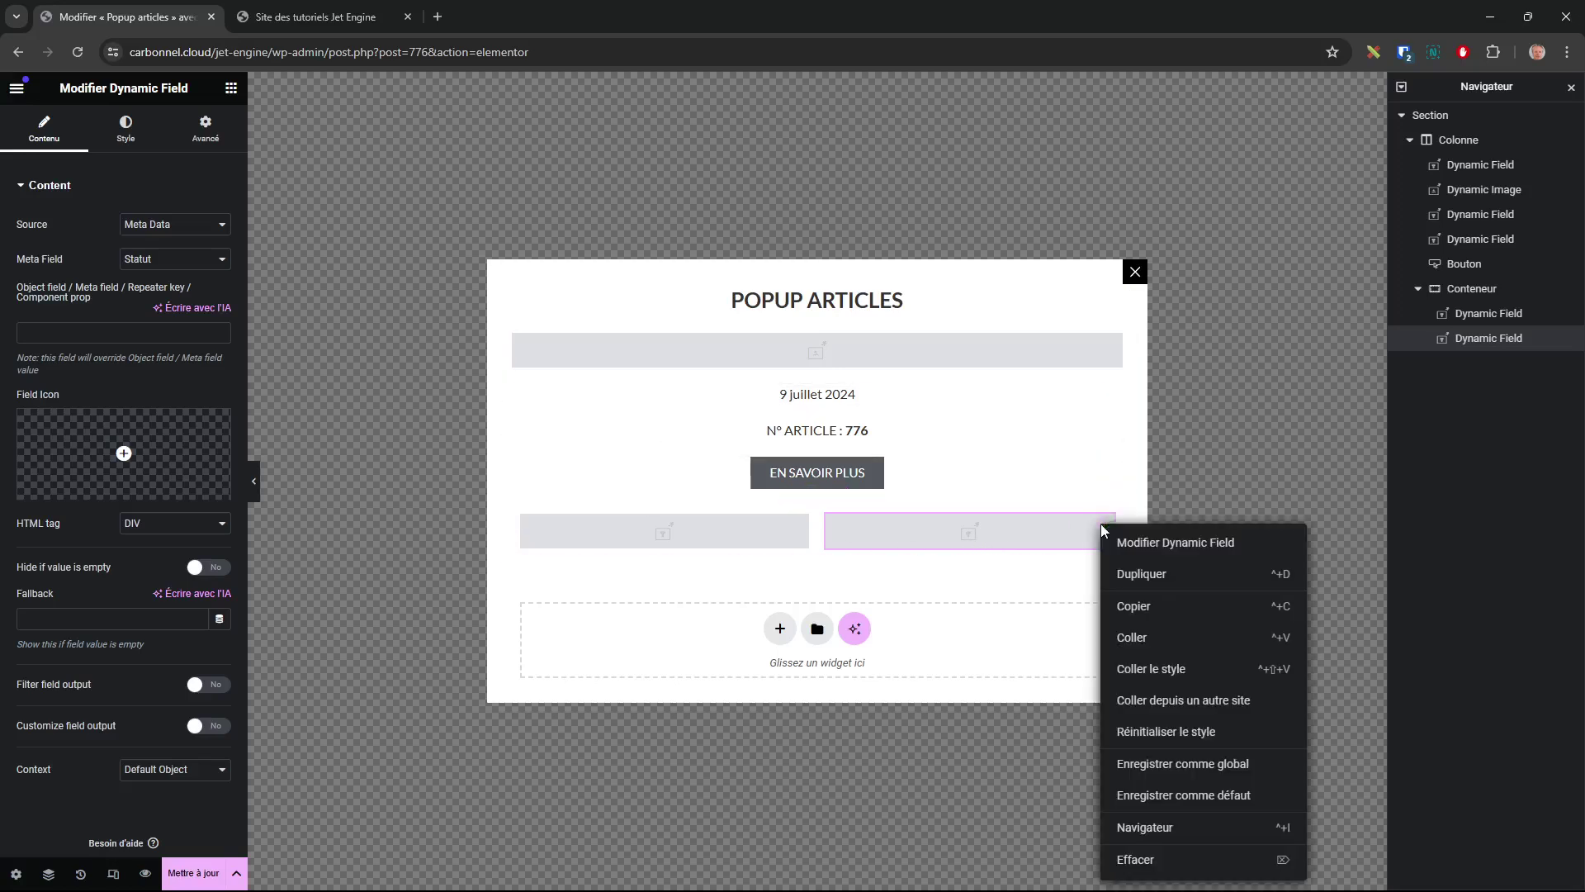
click(1153, 582)
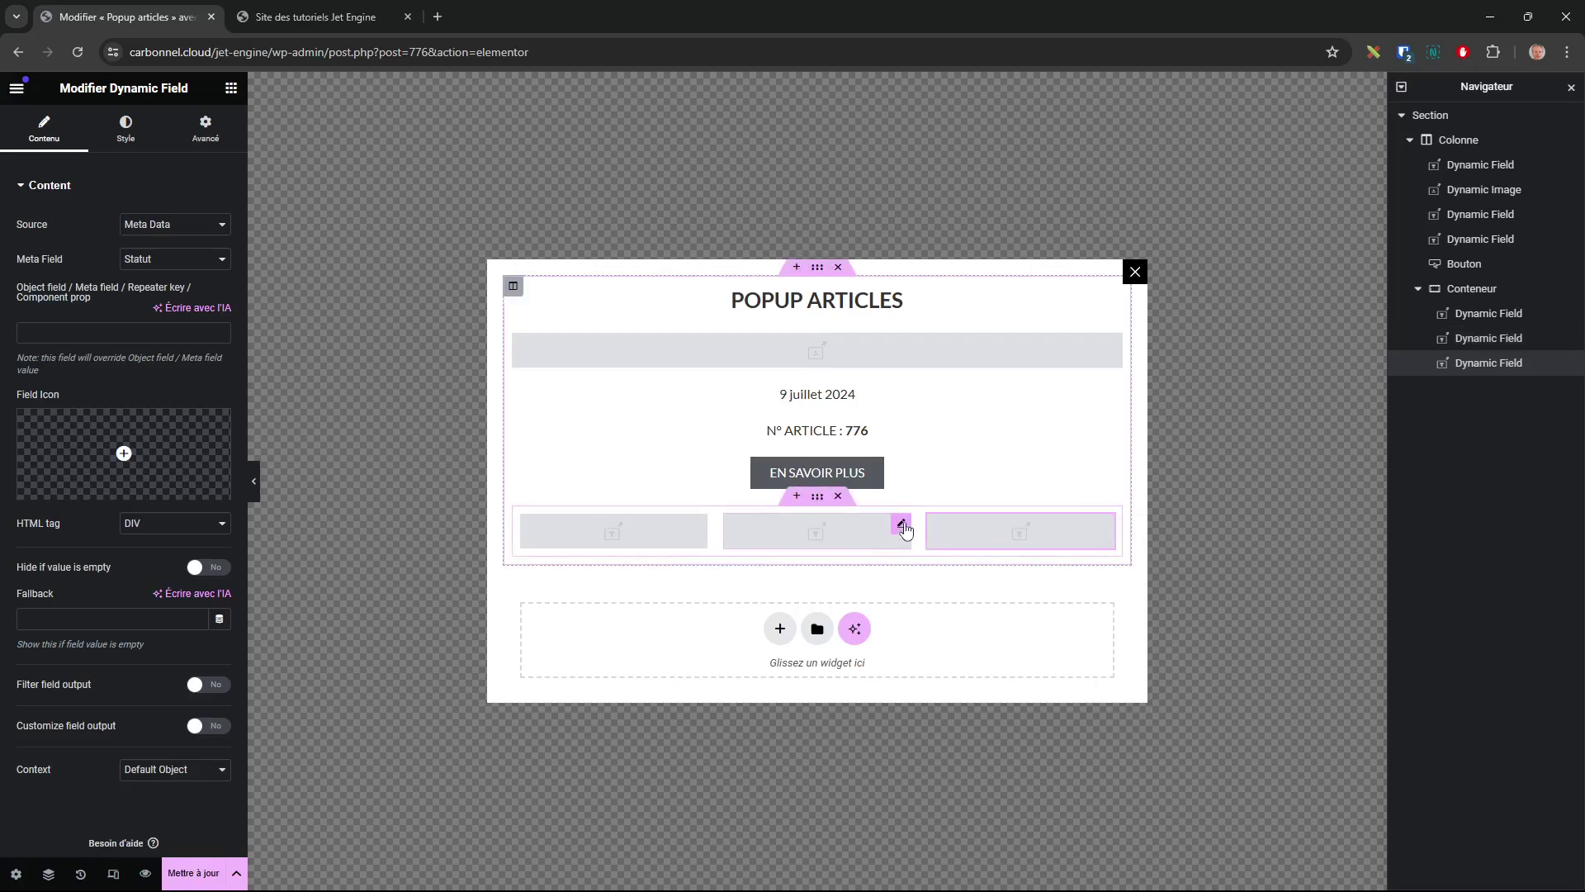
click(900, 524)
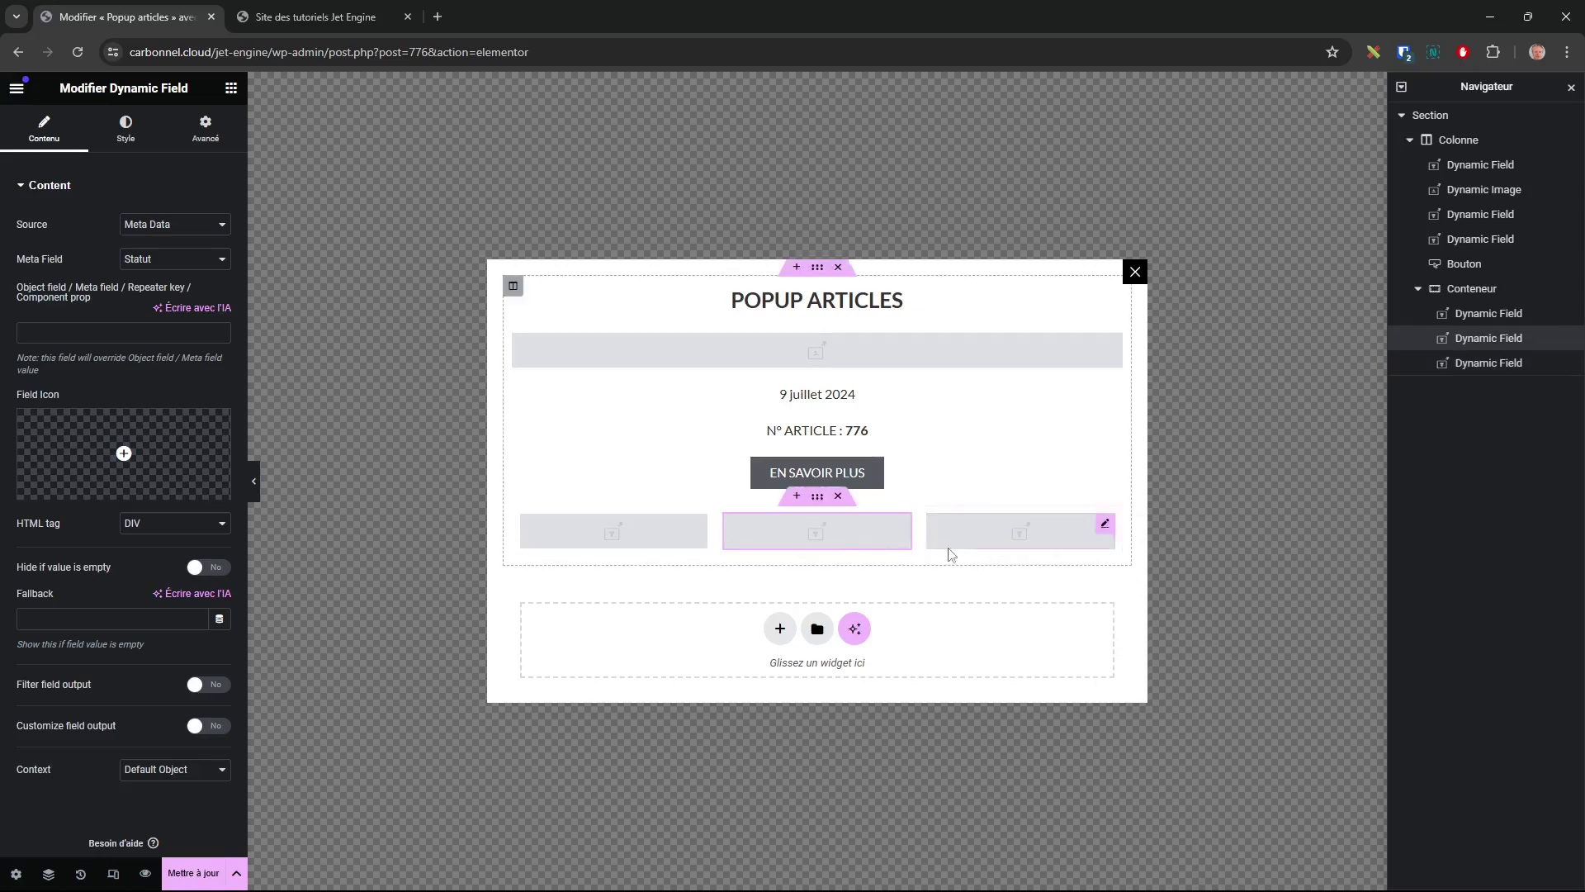
key(ctrl+s)
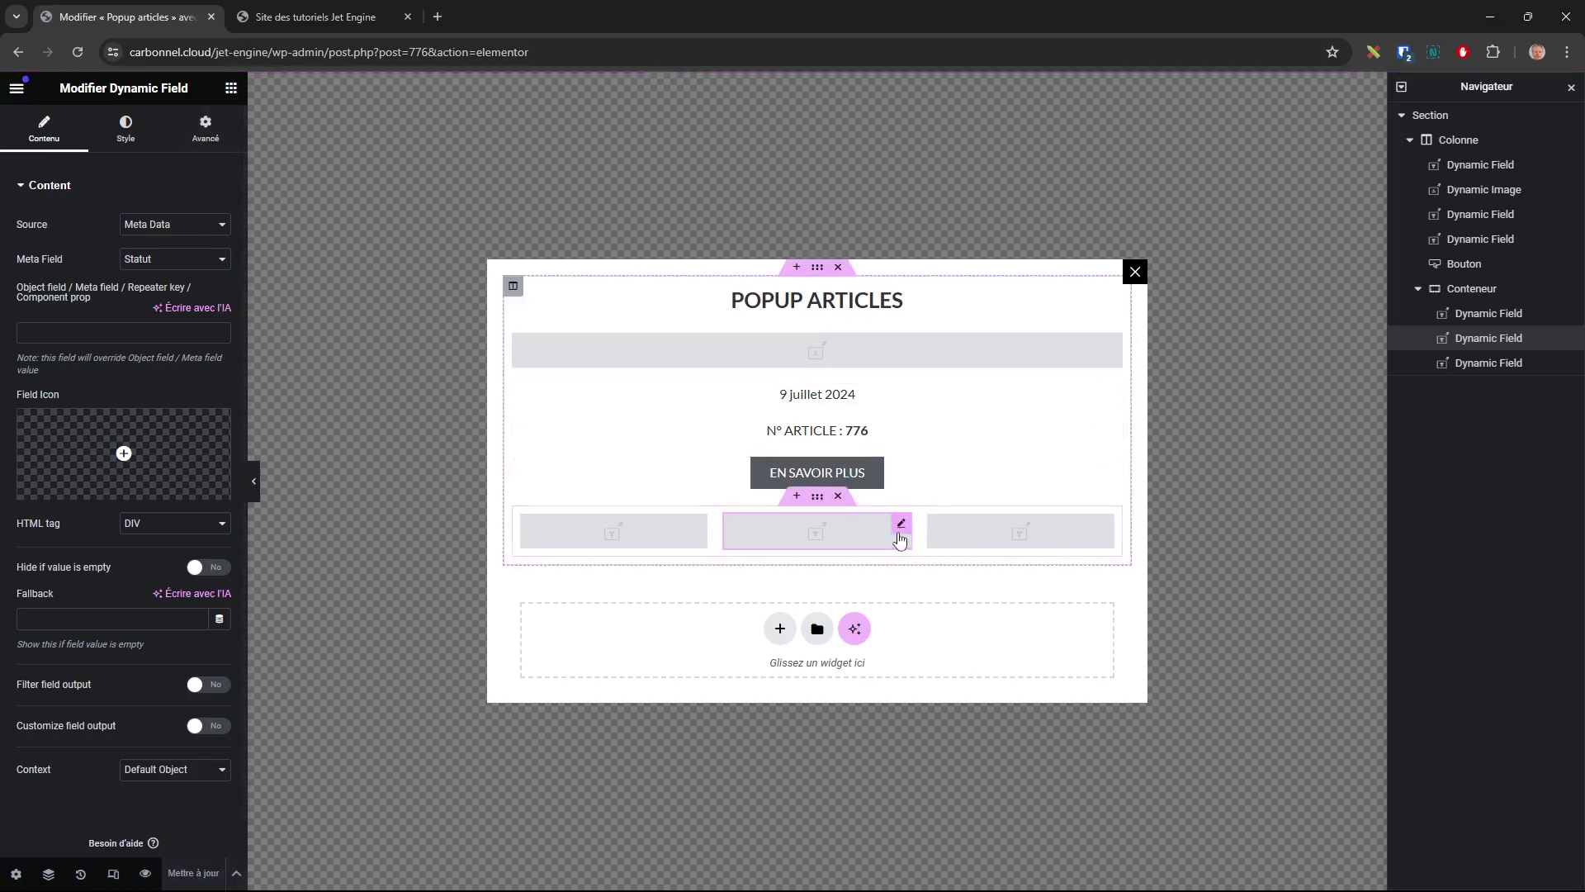
- Examine the advanced settings of the middle Dynamic Field, including its Display Conditions option
click(206, 129)
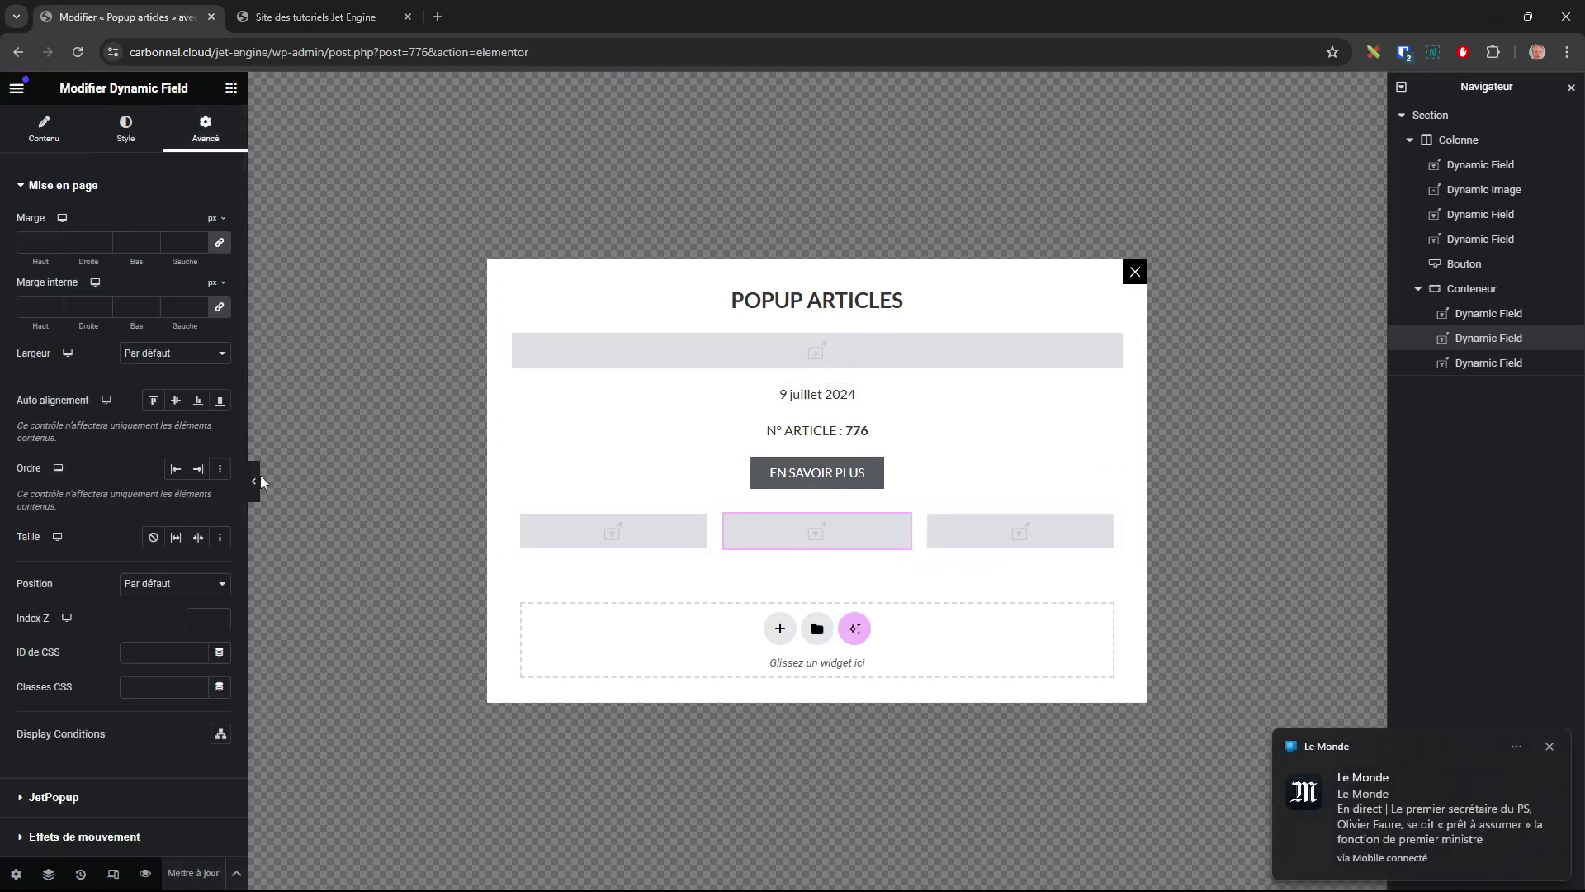
click(1548, 747)
scroll(133, 611, down, 2)
scroll(115, 541, down, 2)
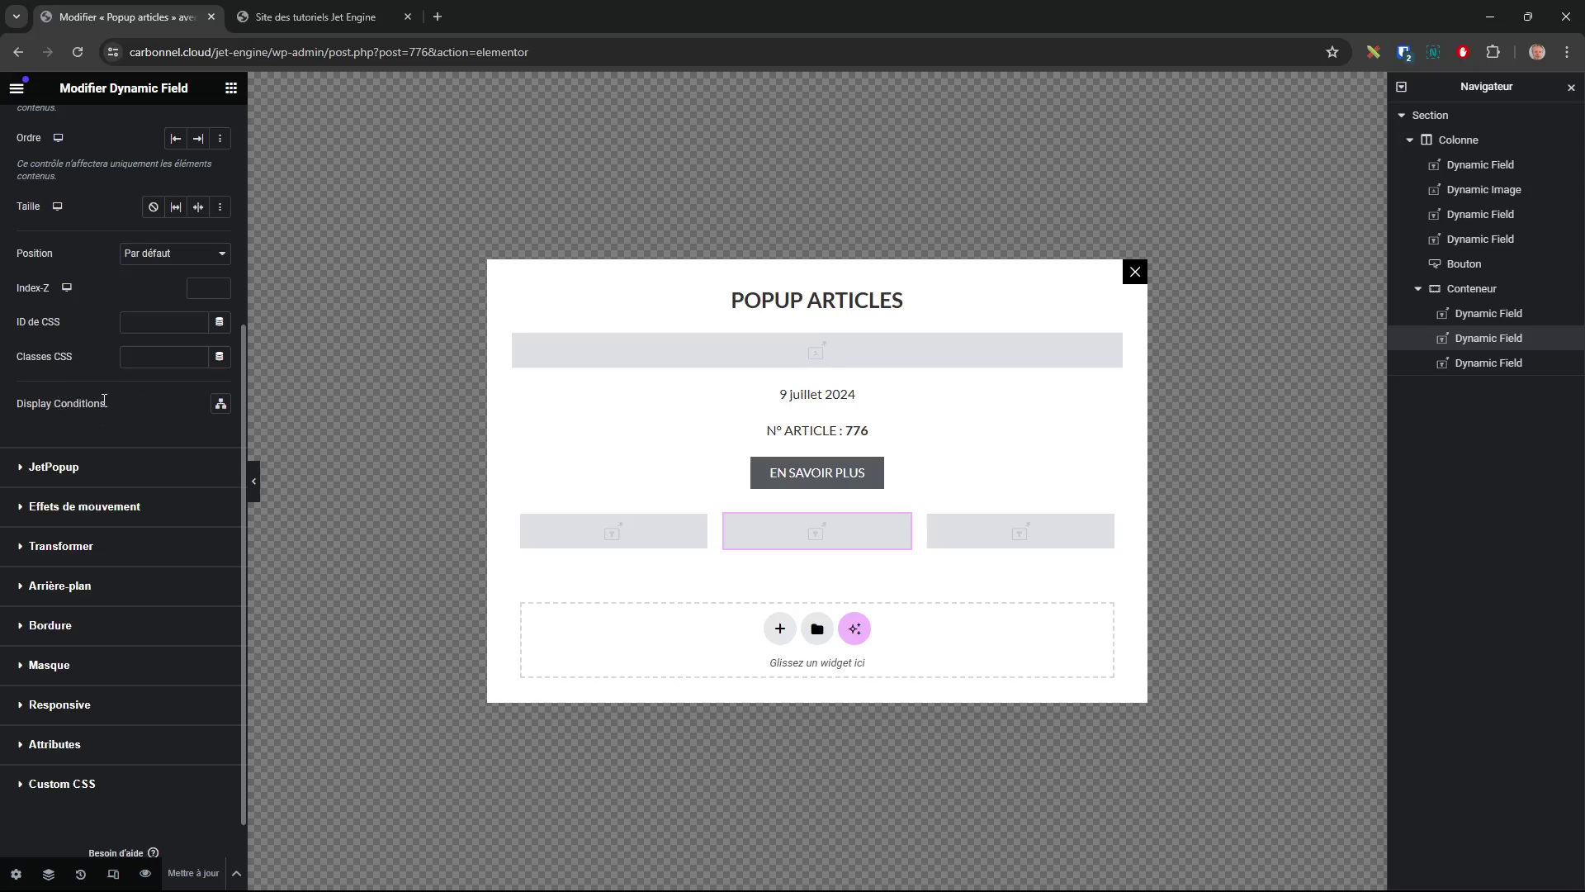
drag(102, 403, 24, 402)
click(169, 426)
click(16, 88)
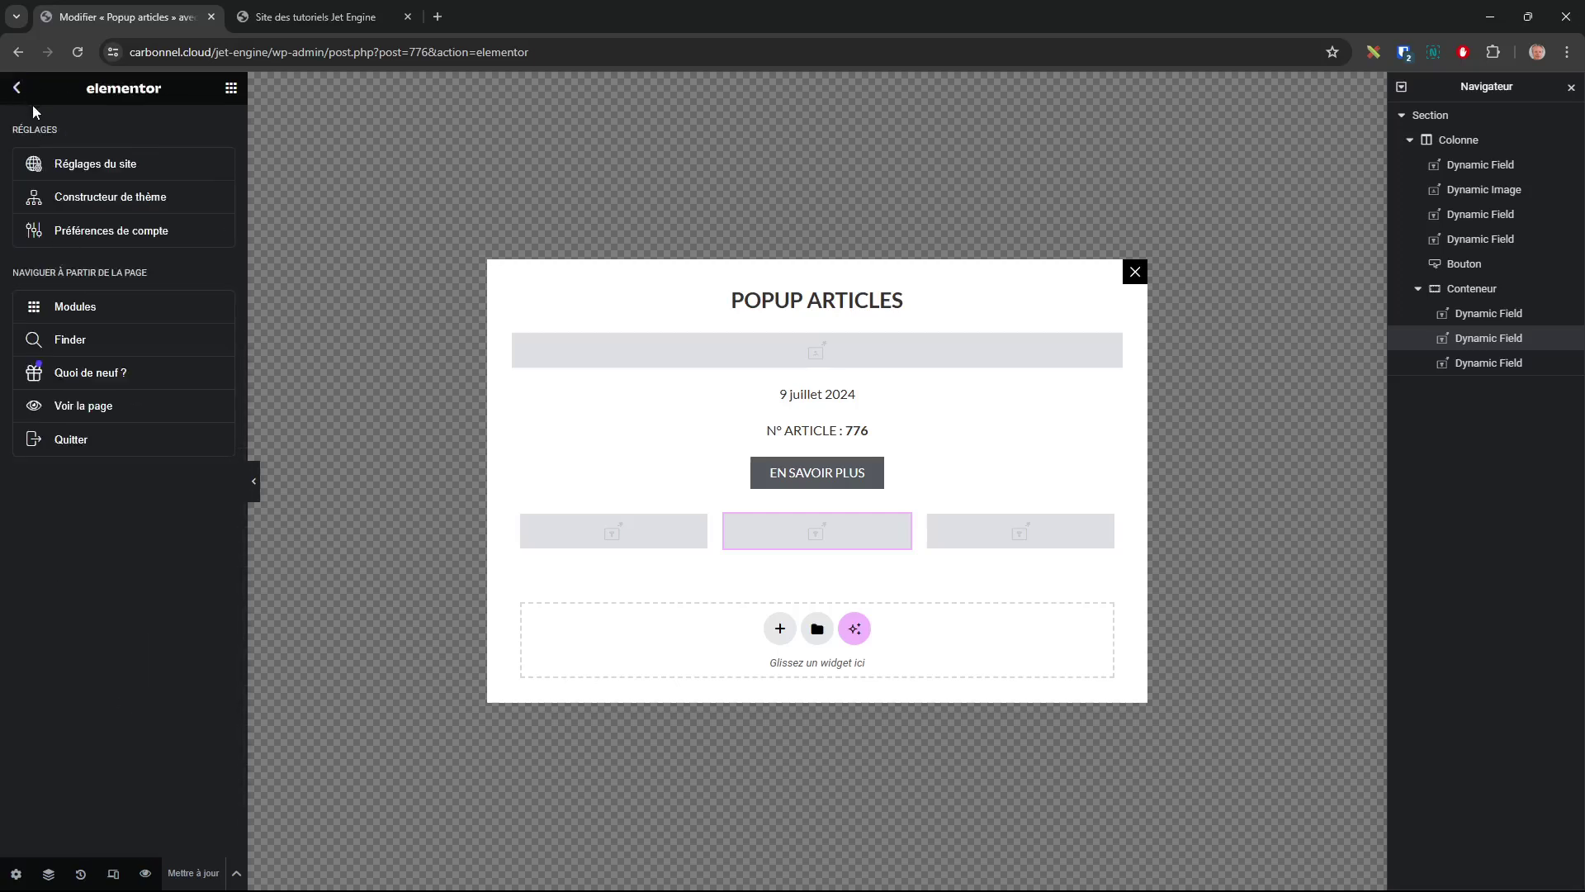
- Enable the Dynamic Visibility module in the JetEngine dashboard from the second browser tab and save the modules
click(299, 26)
mouse_move(186, 88)
click(177, 116)
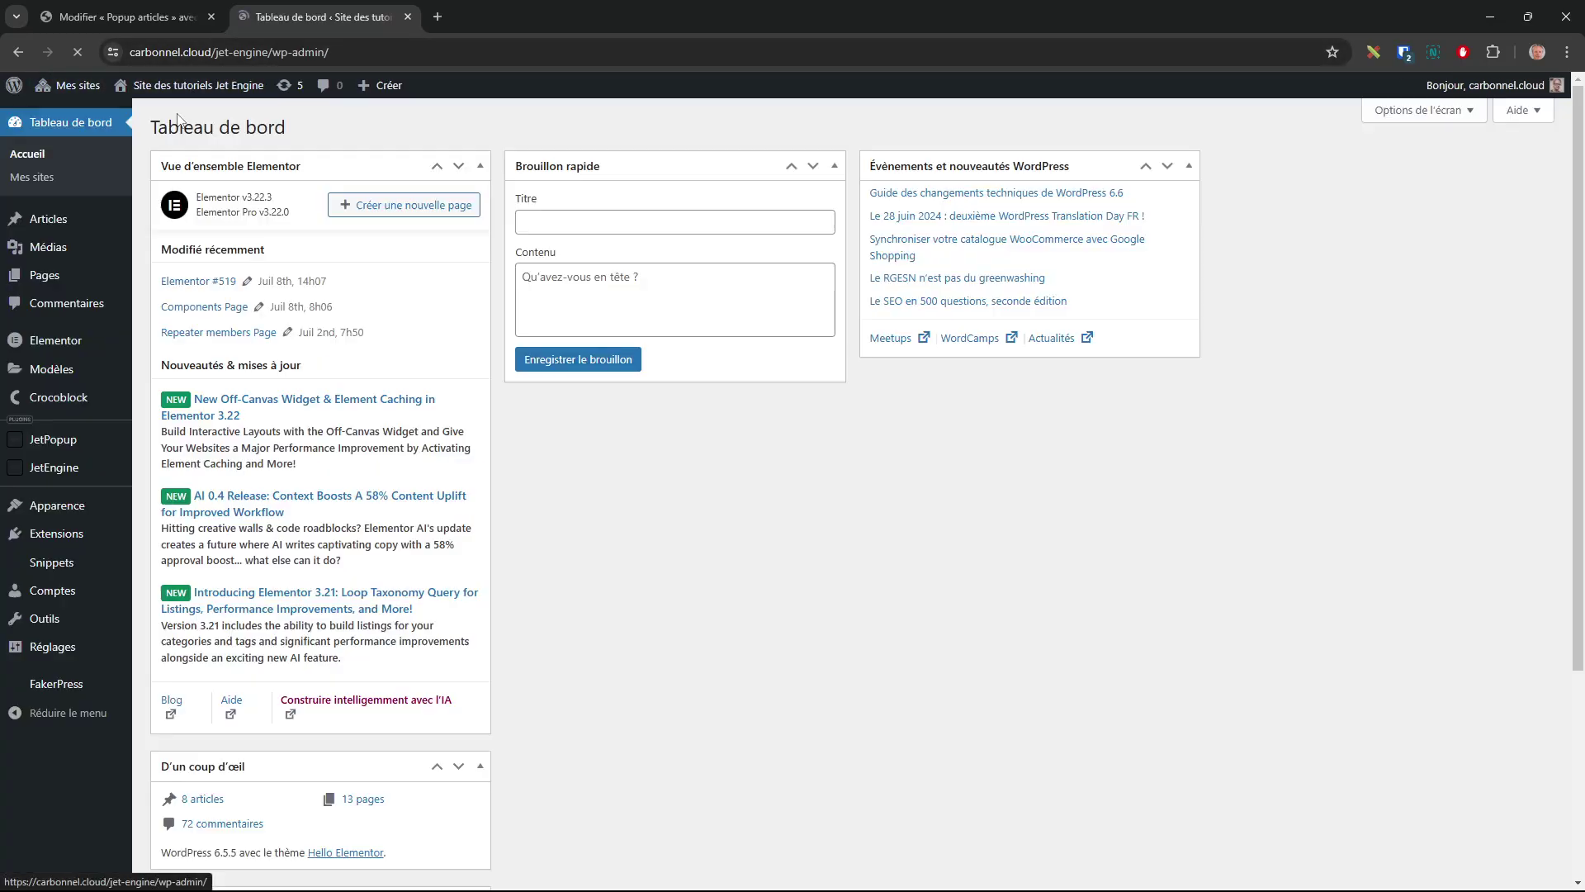
mouse_move(73, 469)
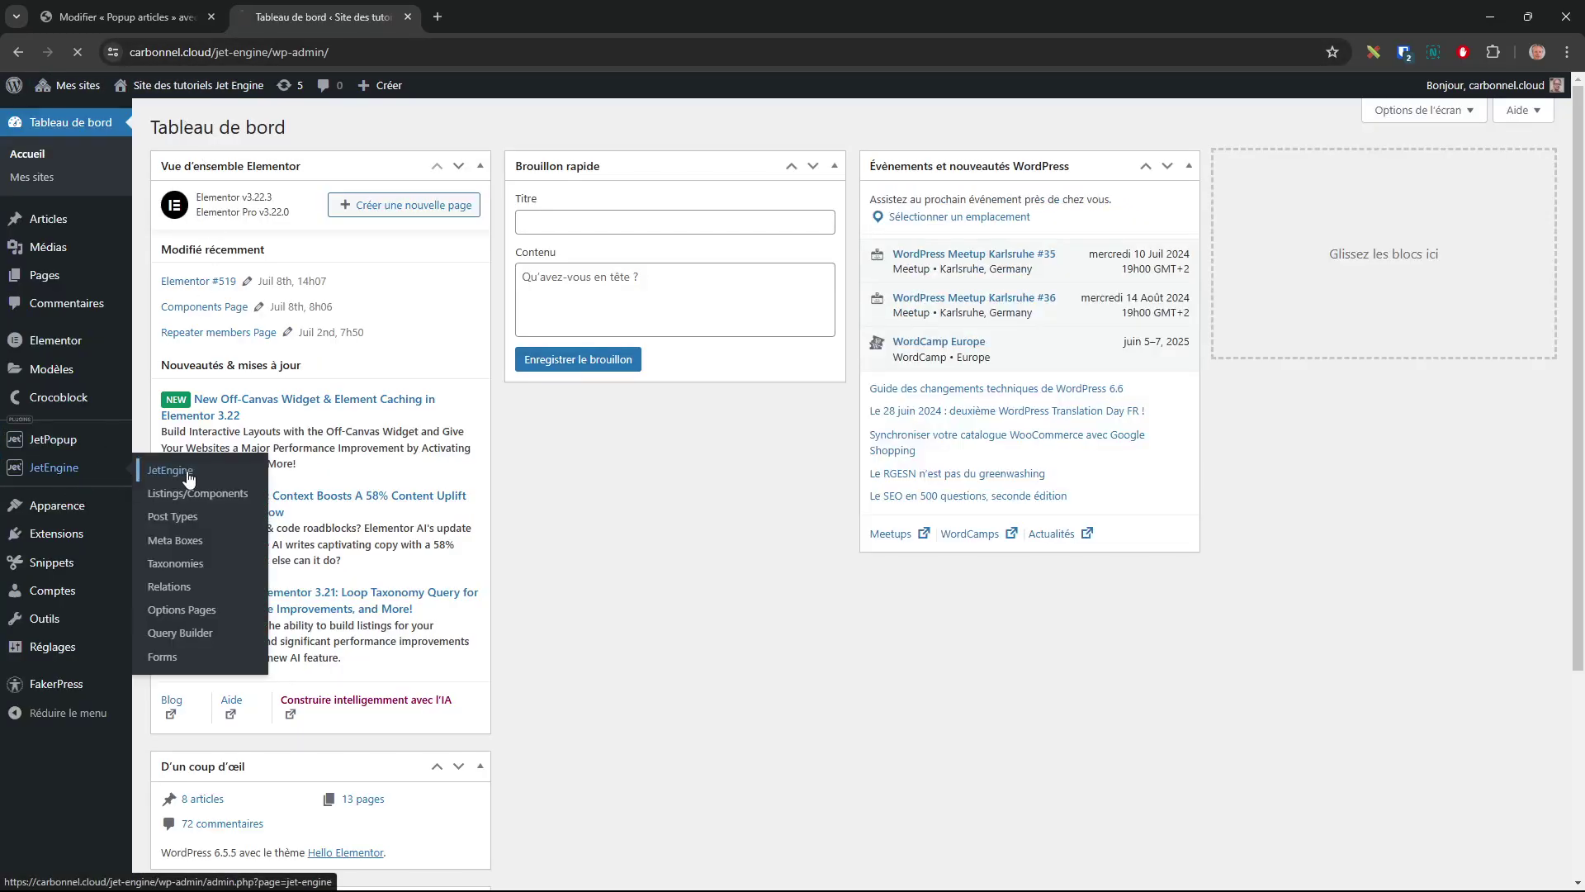
click(189, 477)
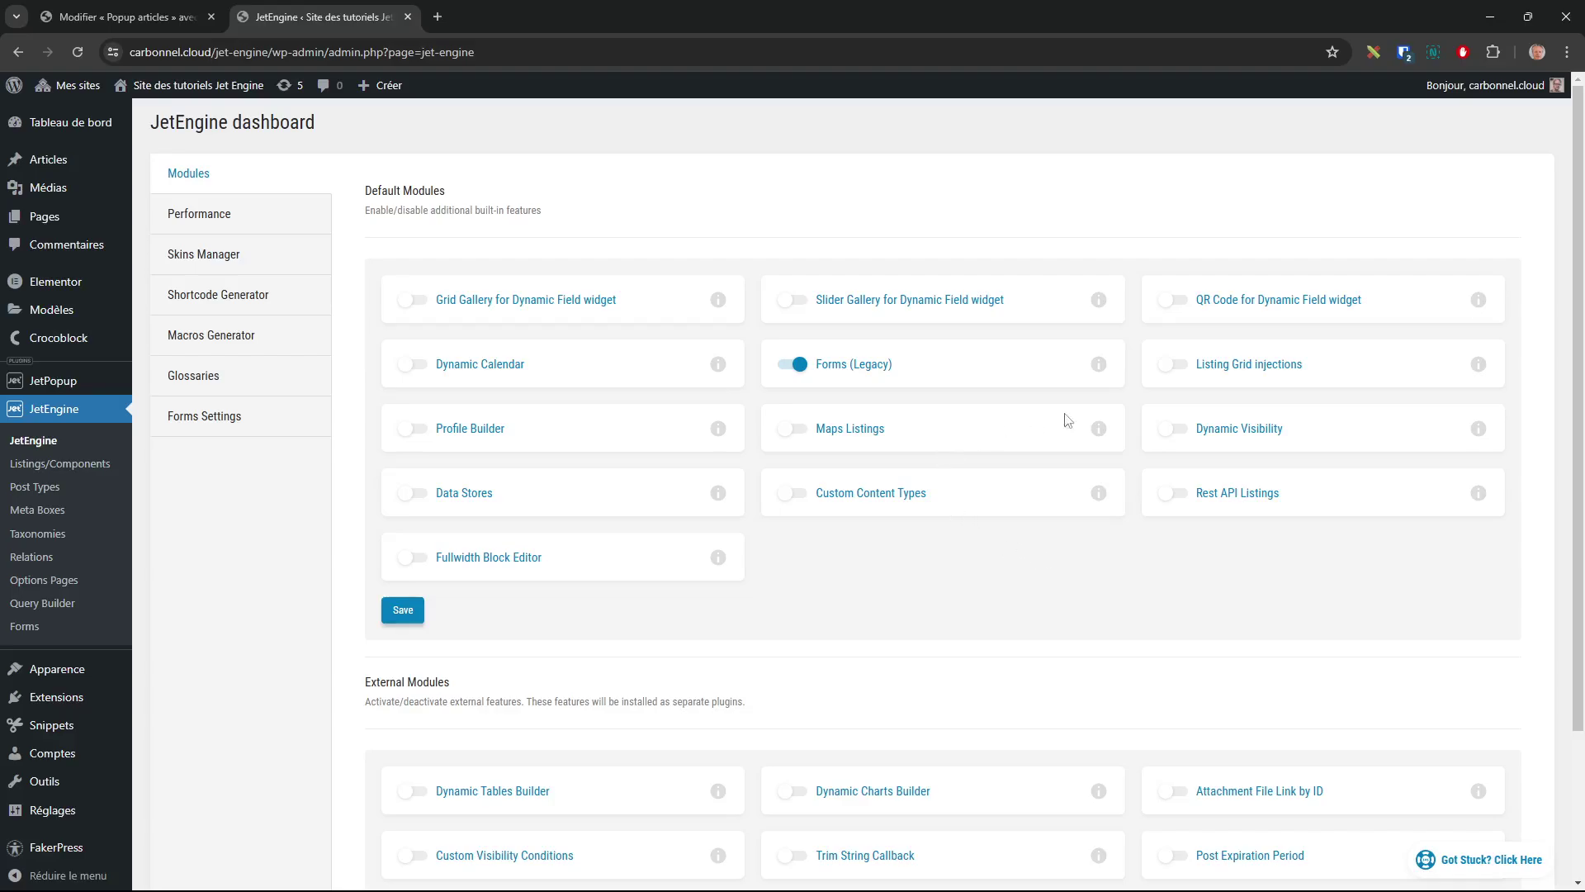
click(1183, 433)
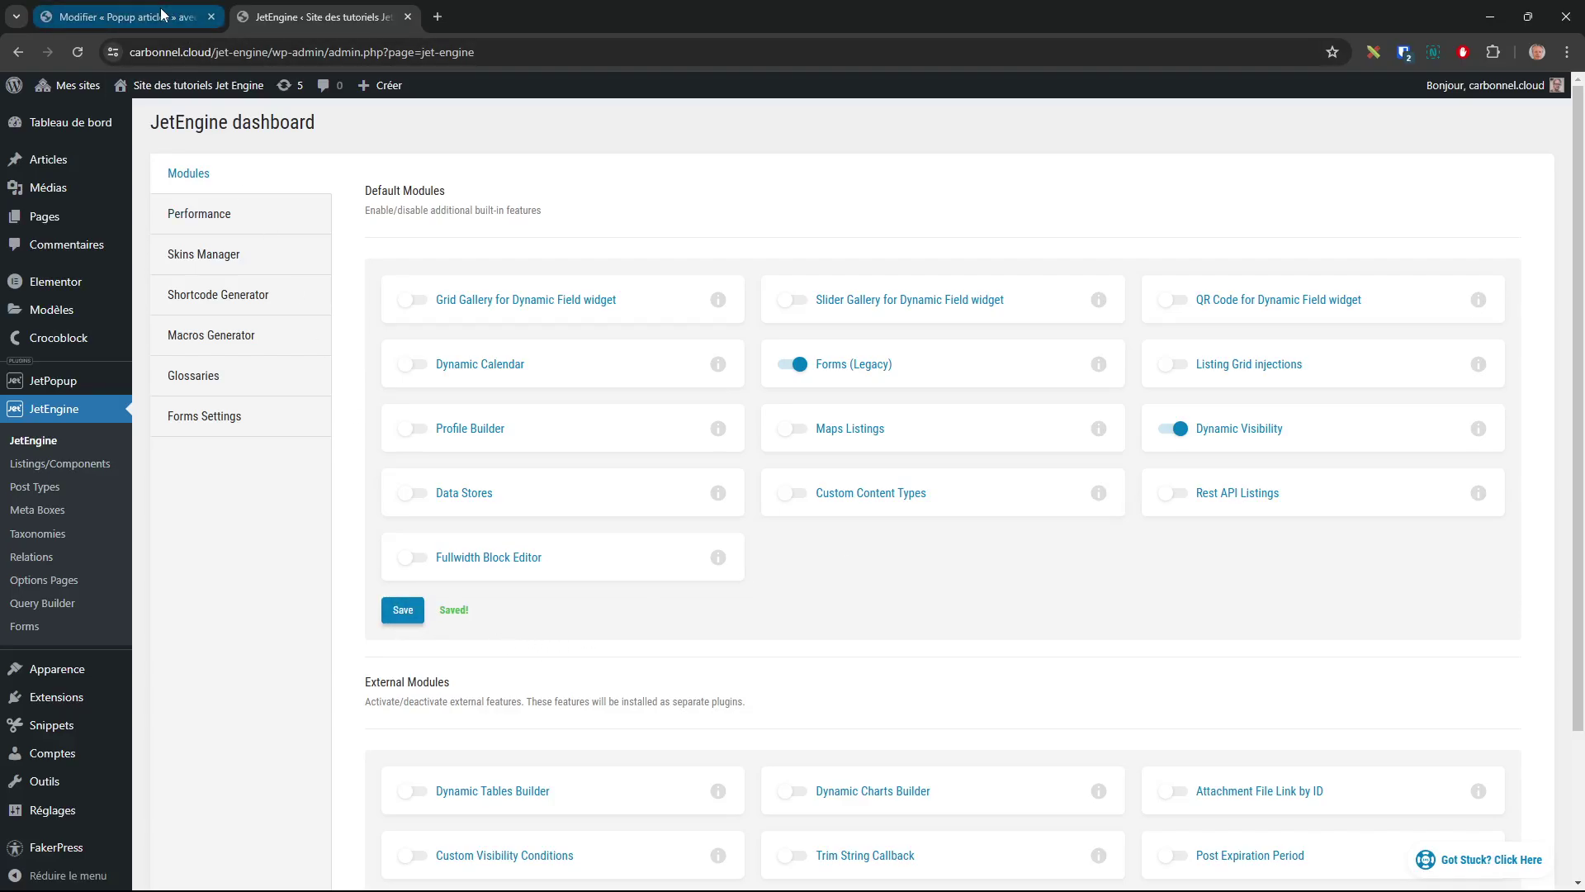
- Reload the popup editor, enable Dynamic Visibility on the middle Dynamic Field and expand its single blank condition
click(123, 17)
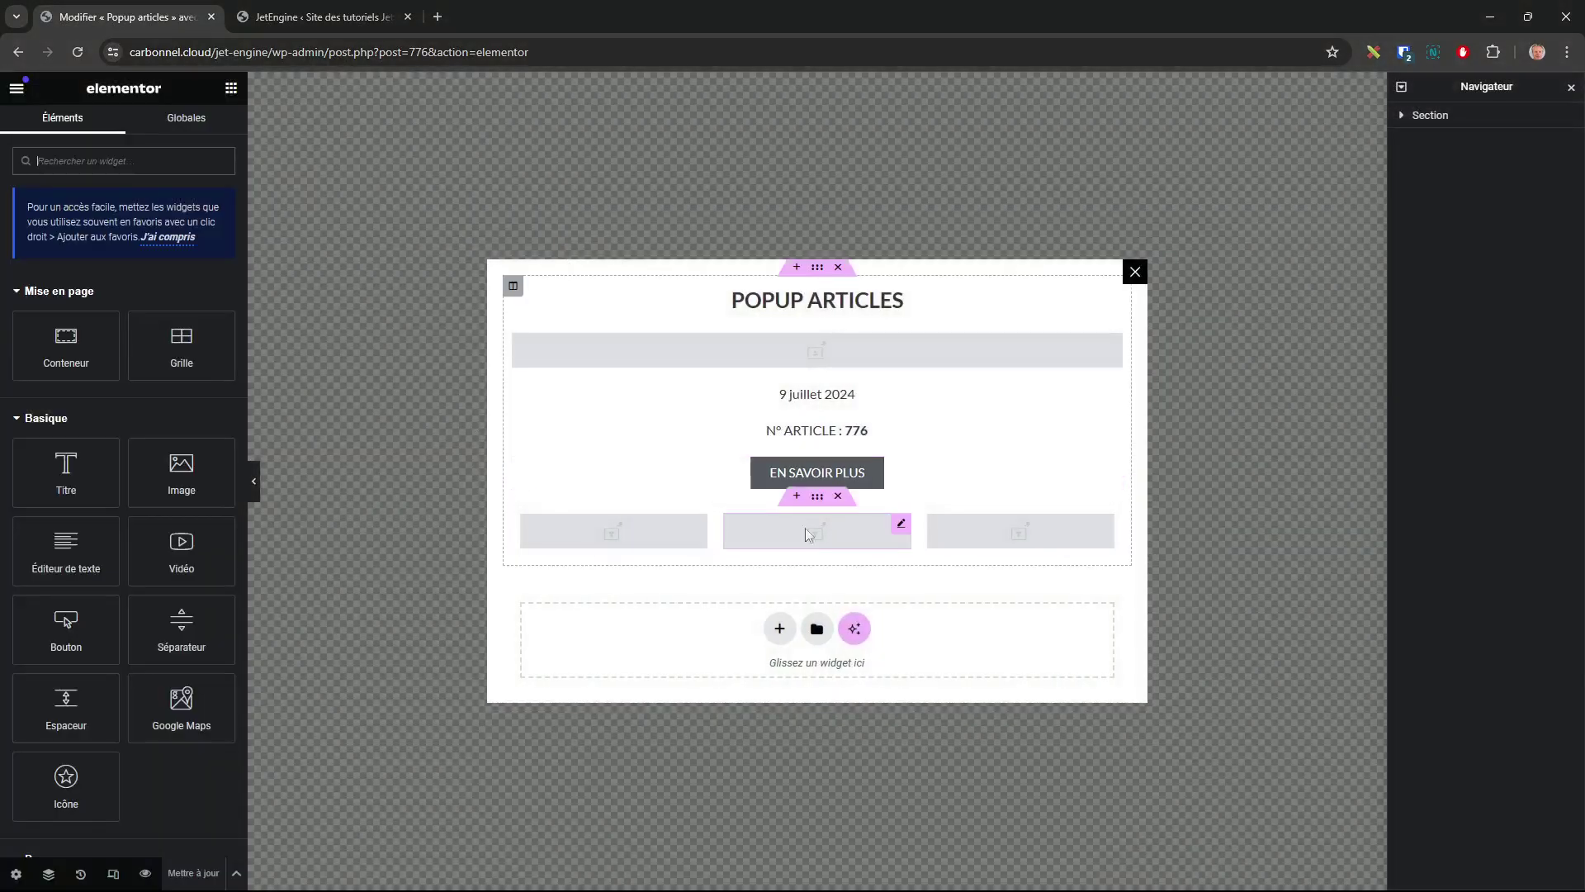
click(864, 527)
click(206, 126)
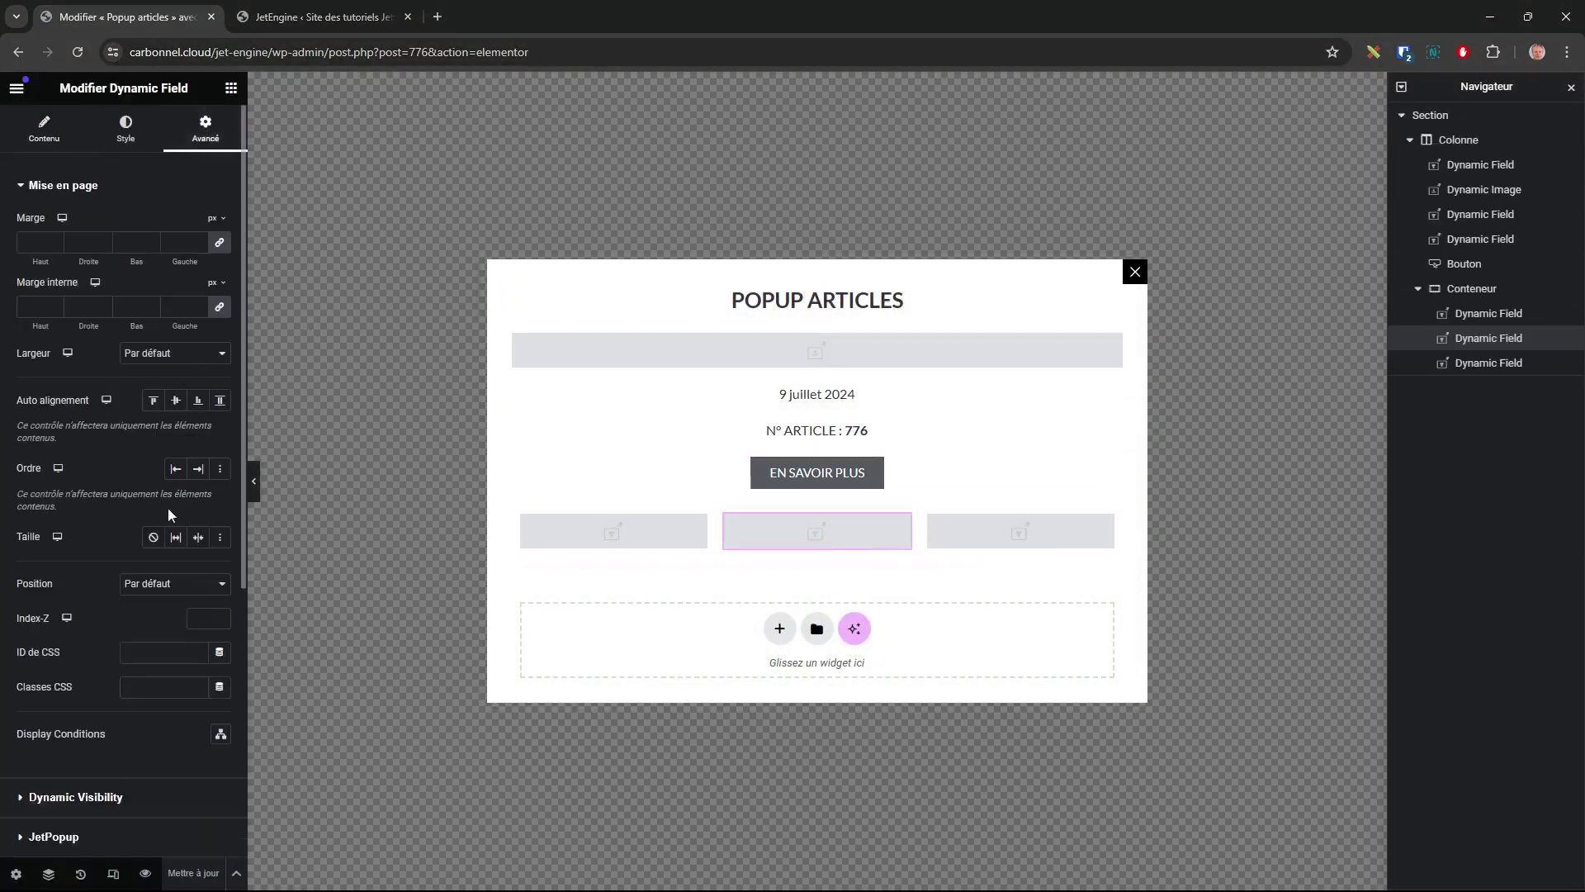
scroll(140, 561, down, 3)
click(64, 642)
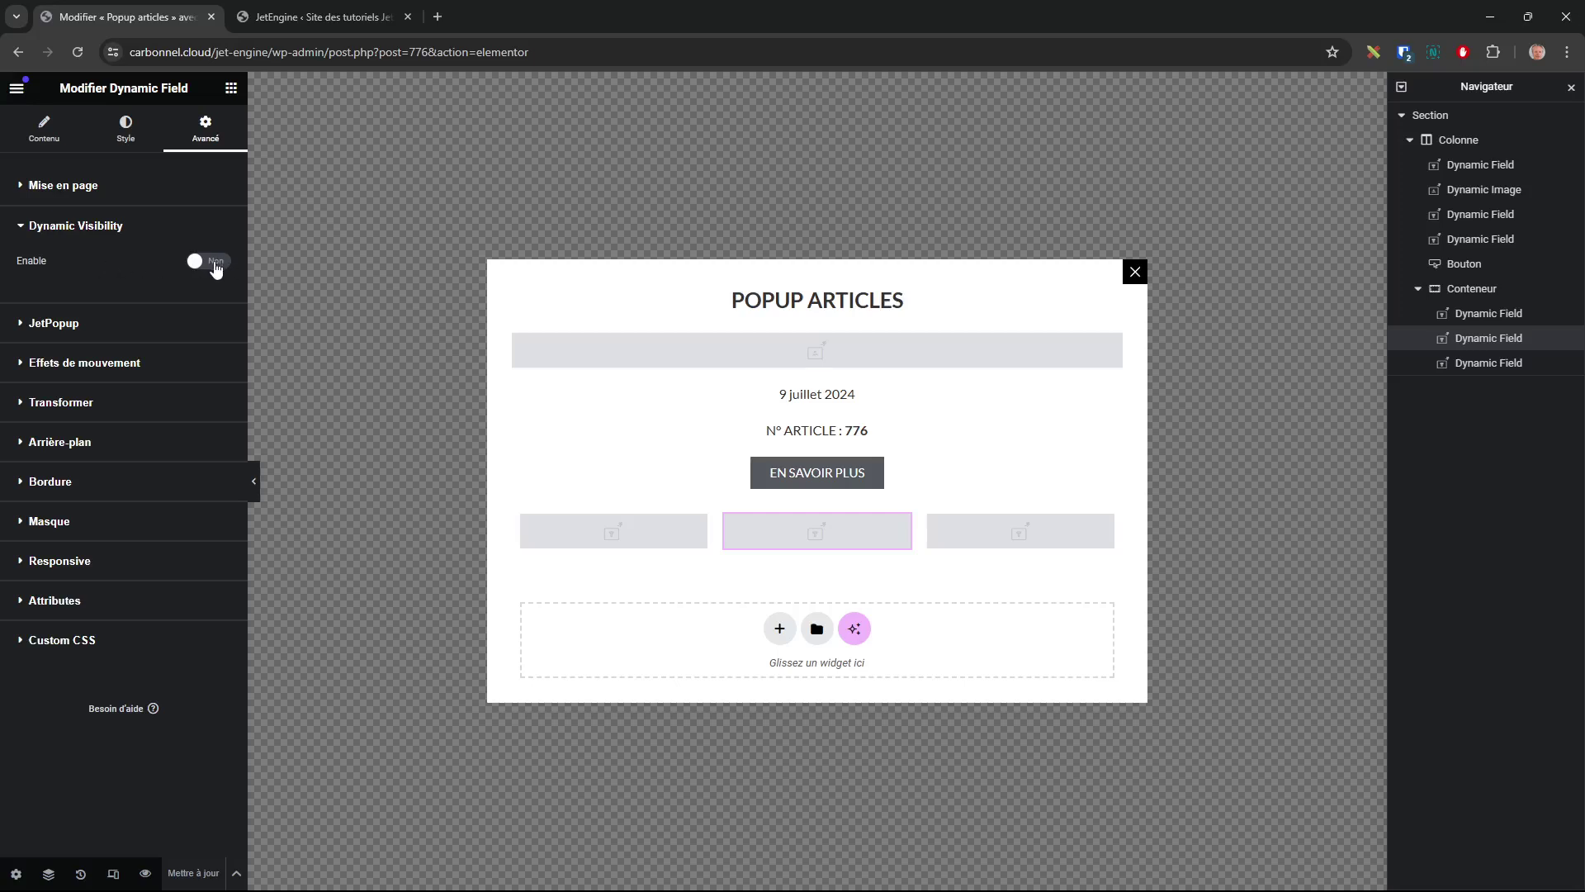
click(215, 262)
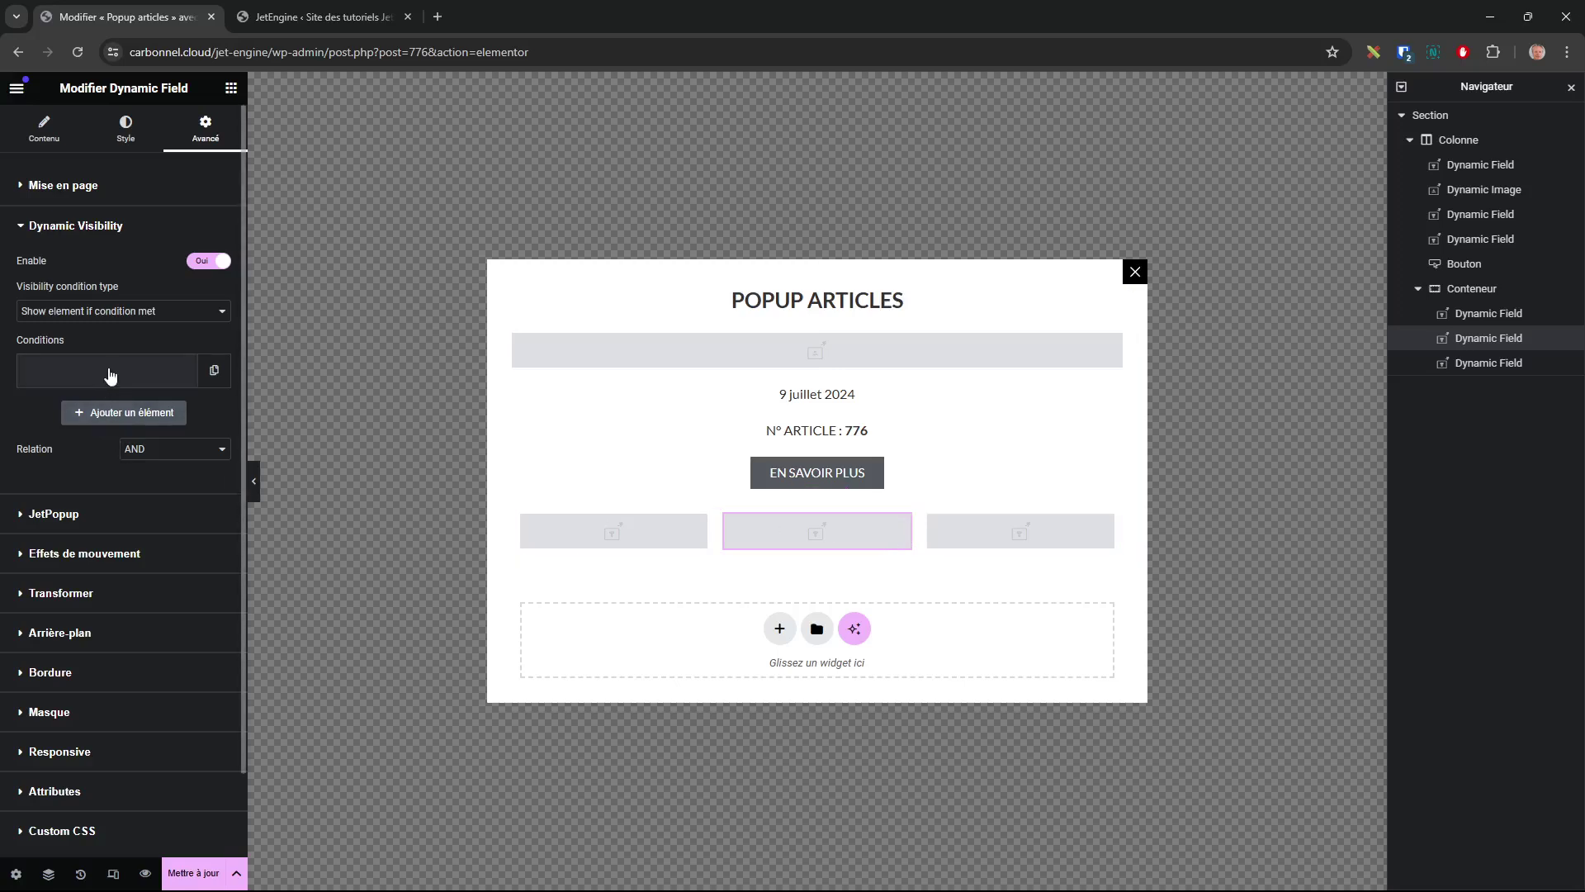
click(151, 413)
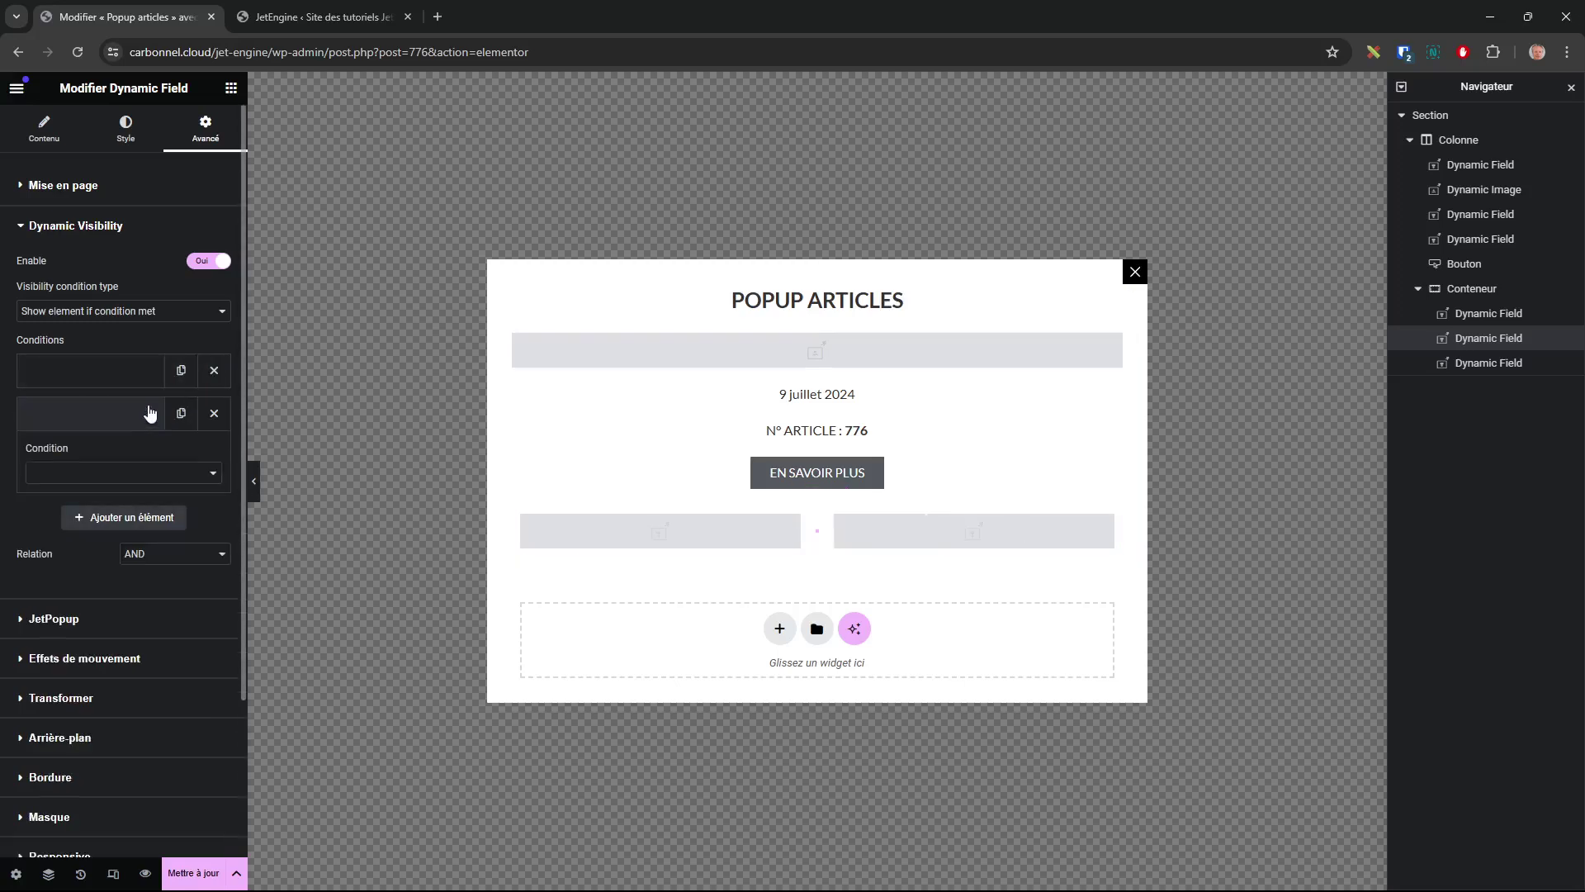
click(214, 413)
click(122, 371)
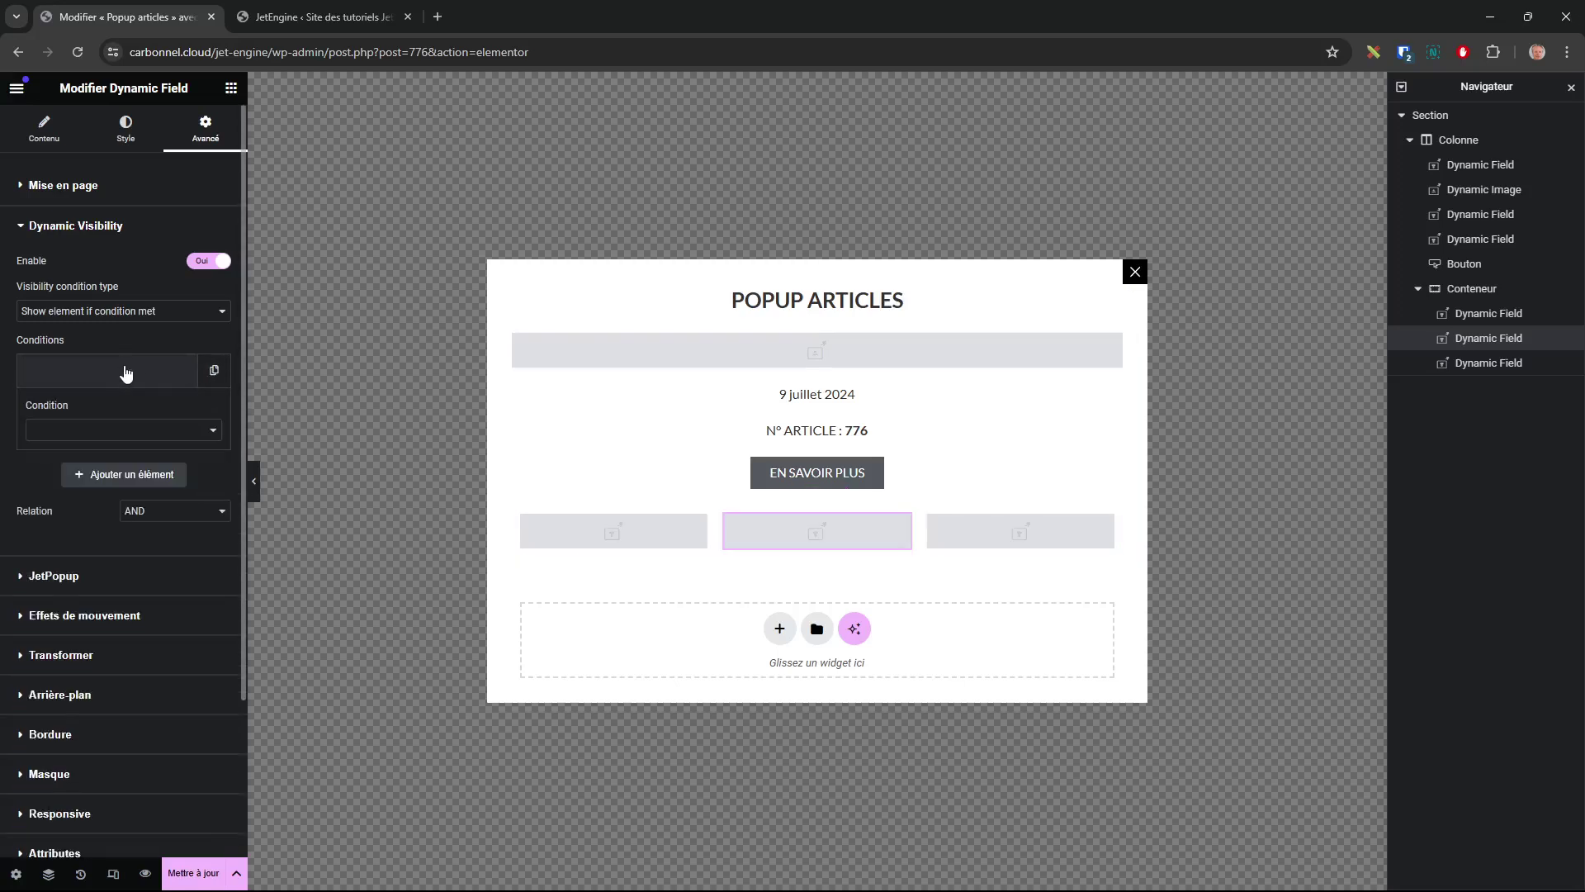
click(88, 431)
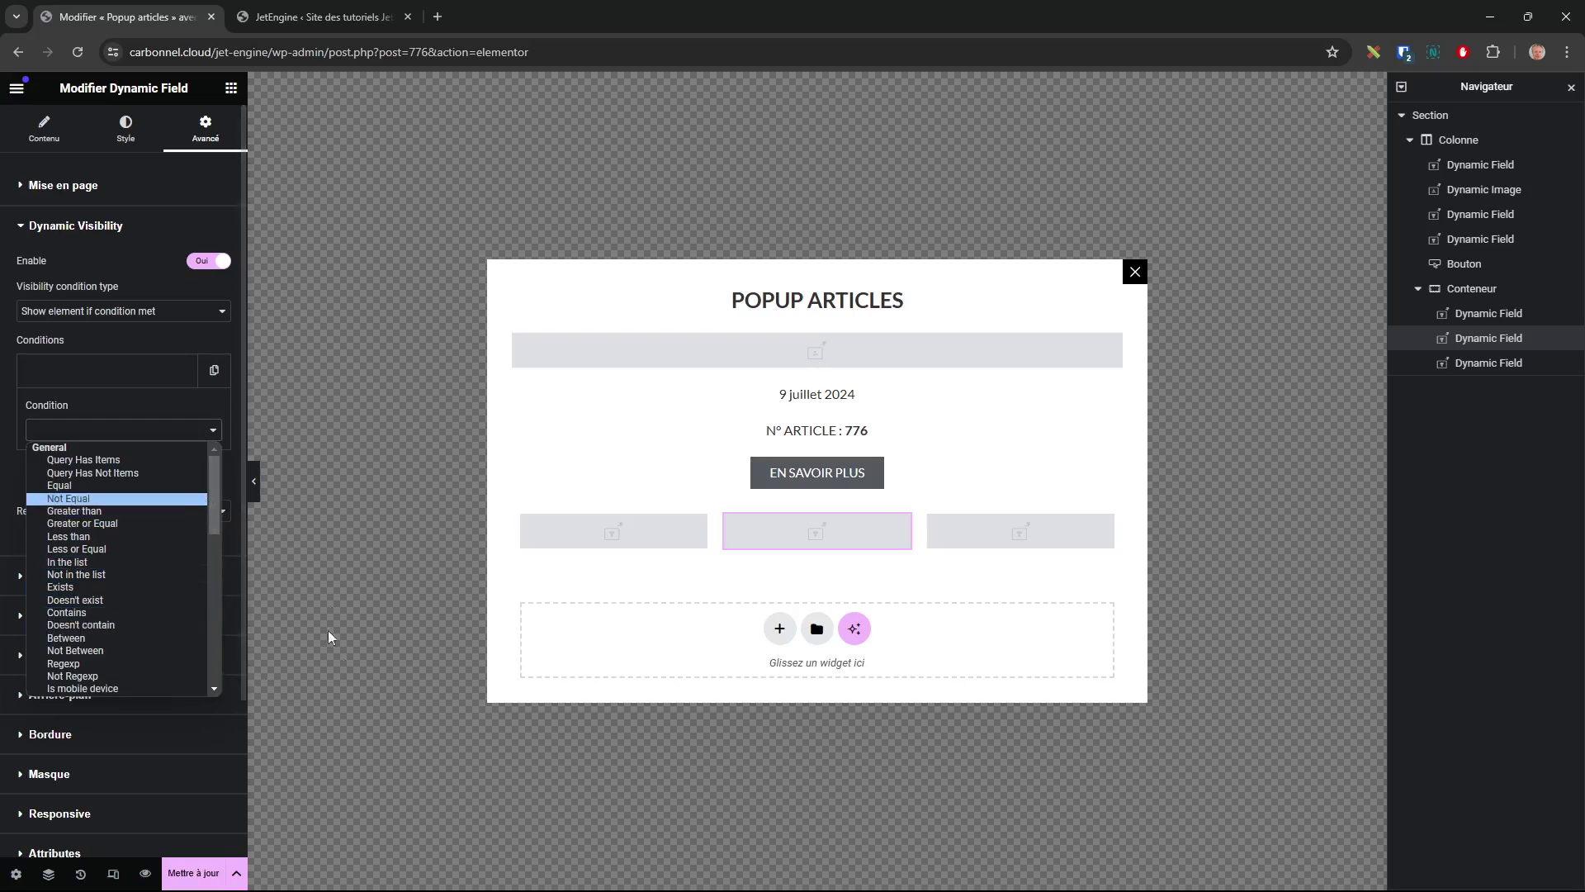
- Look up the Name/ID of the Statut meta field in the Metabox Articles meta box in the second browser tab
click(294, 23)
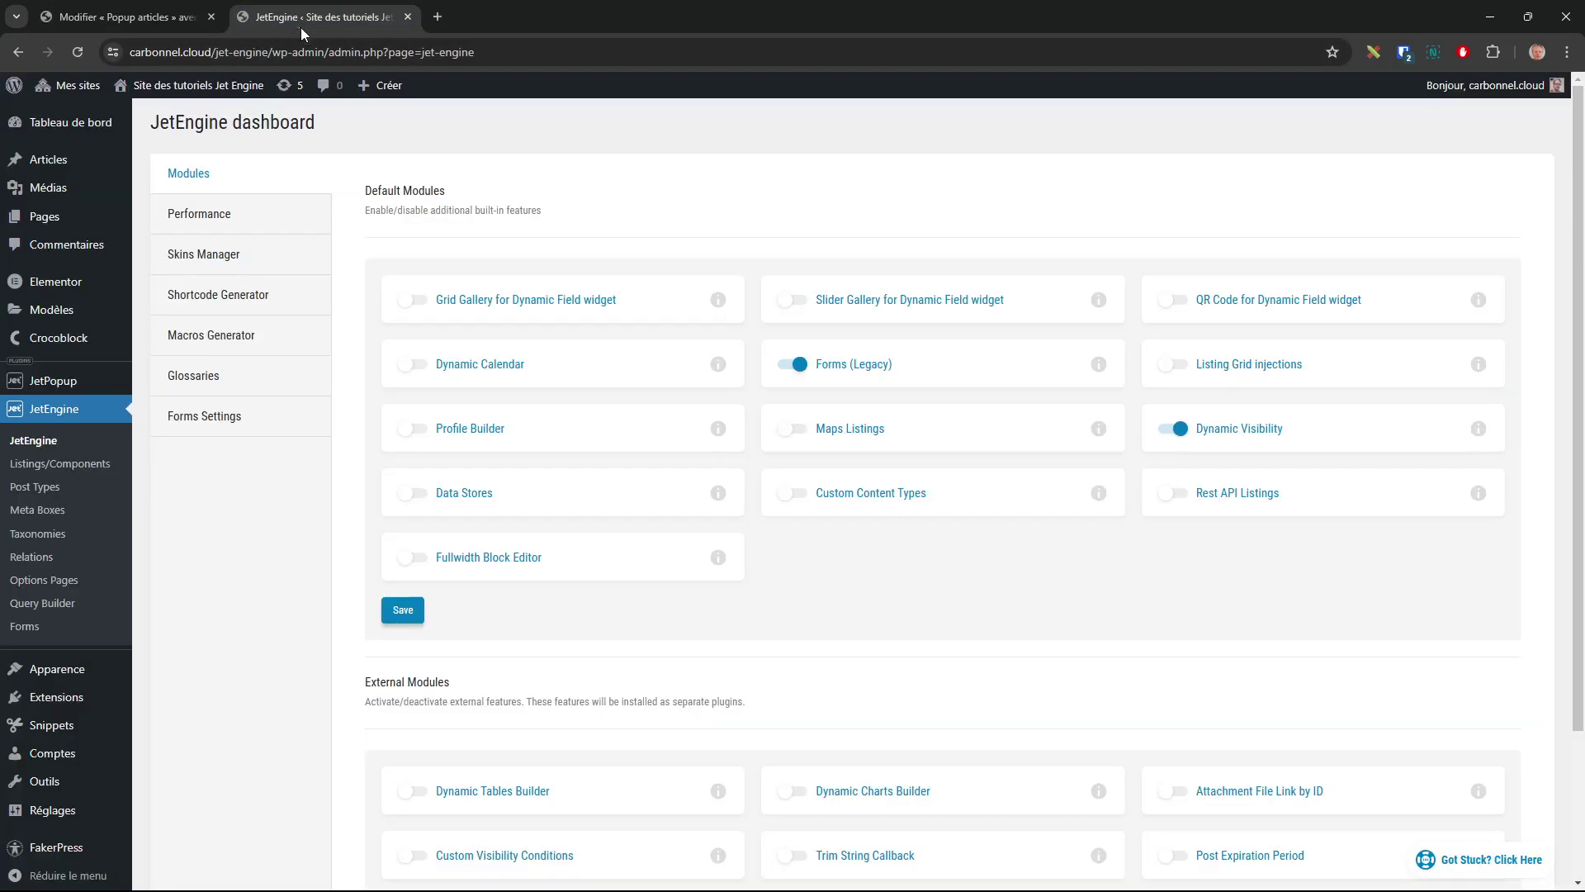
click(57, 494)
click(42, 512)
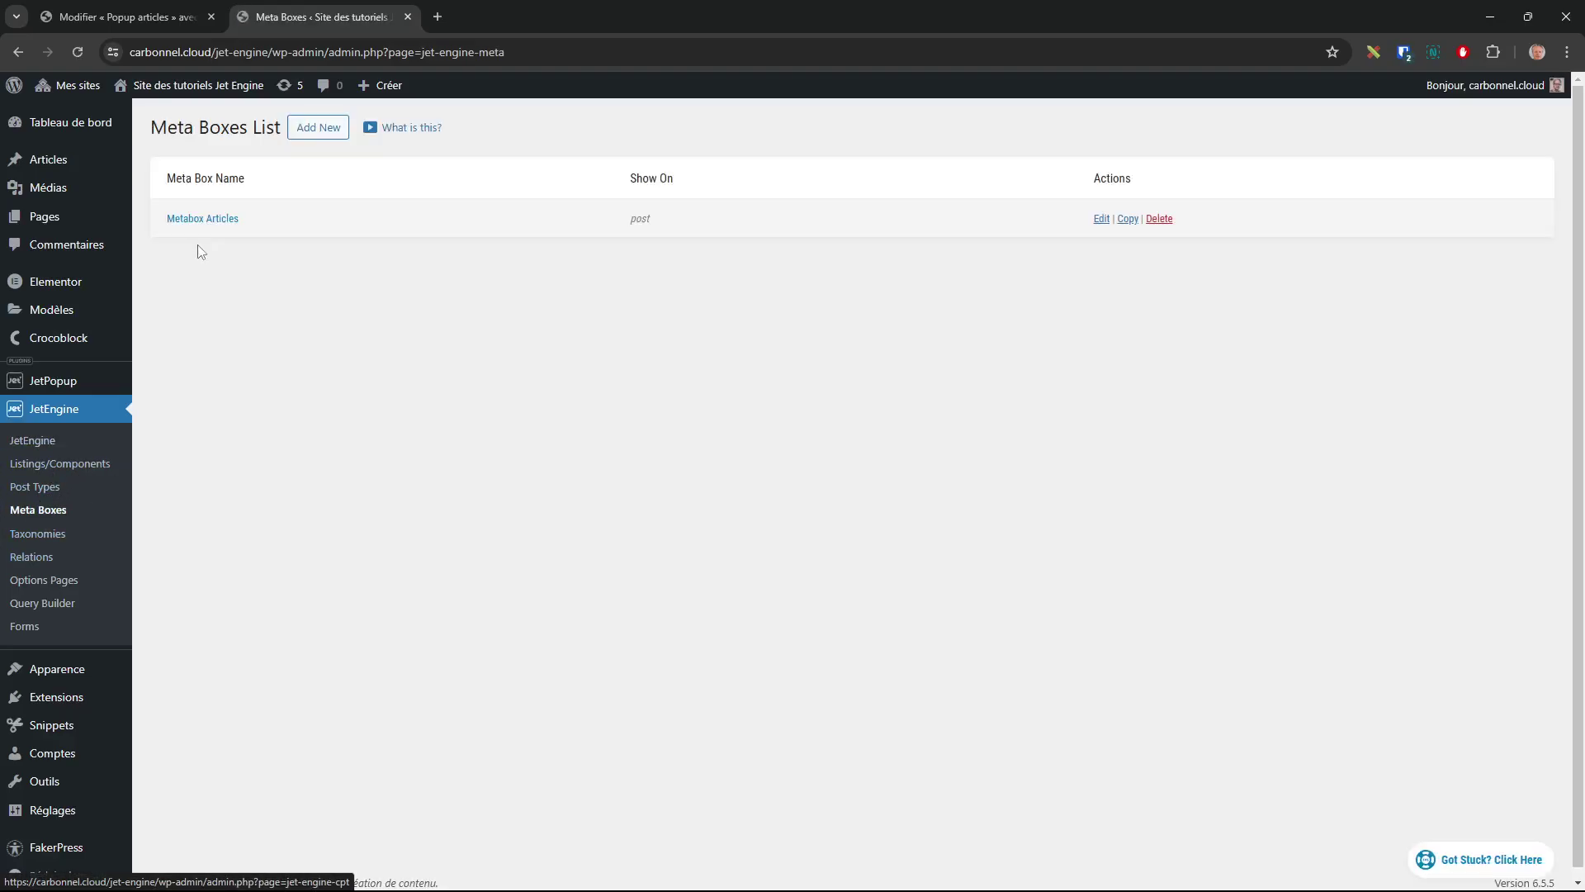
click(212, 221)
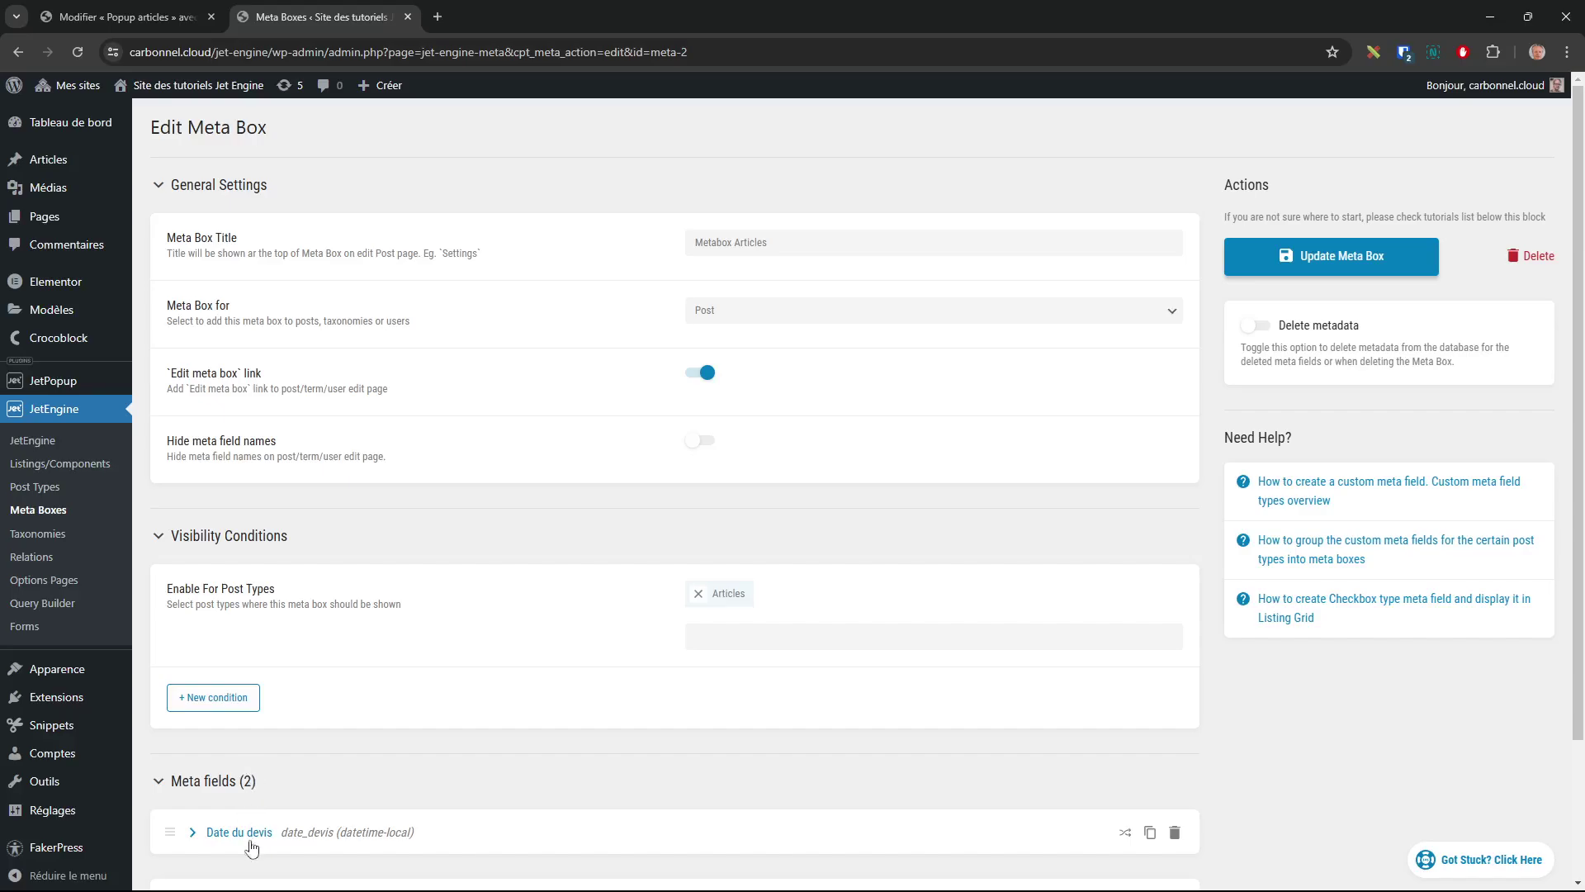
scroll(400, 759, down, 2)
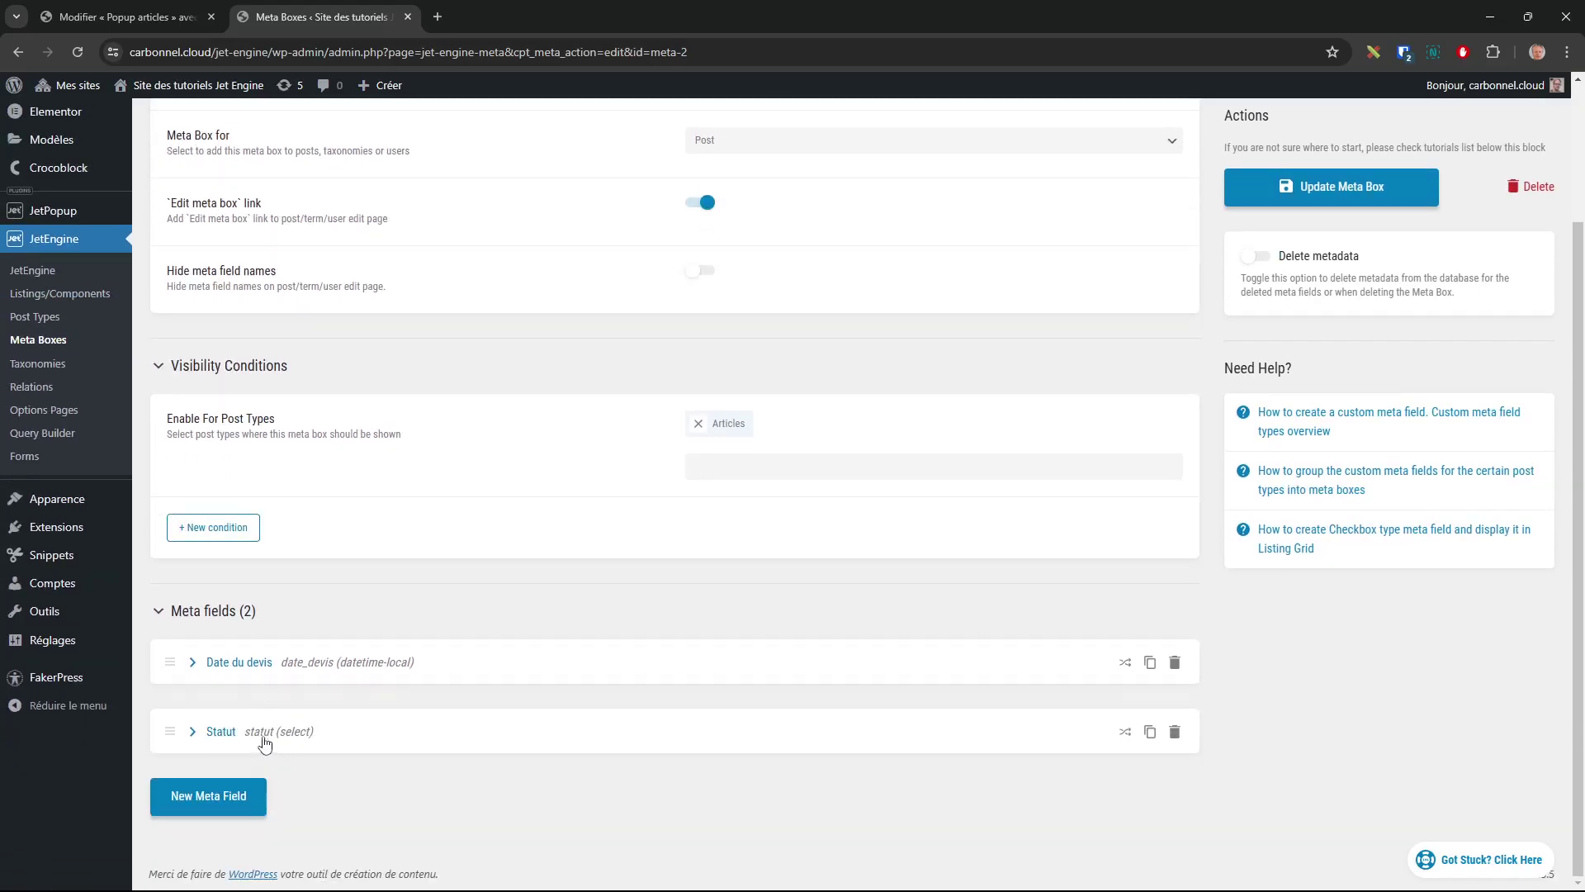
click(220, 732)
scroll(219, 731, down, 2)
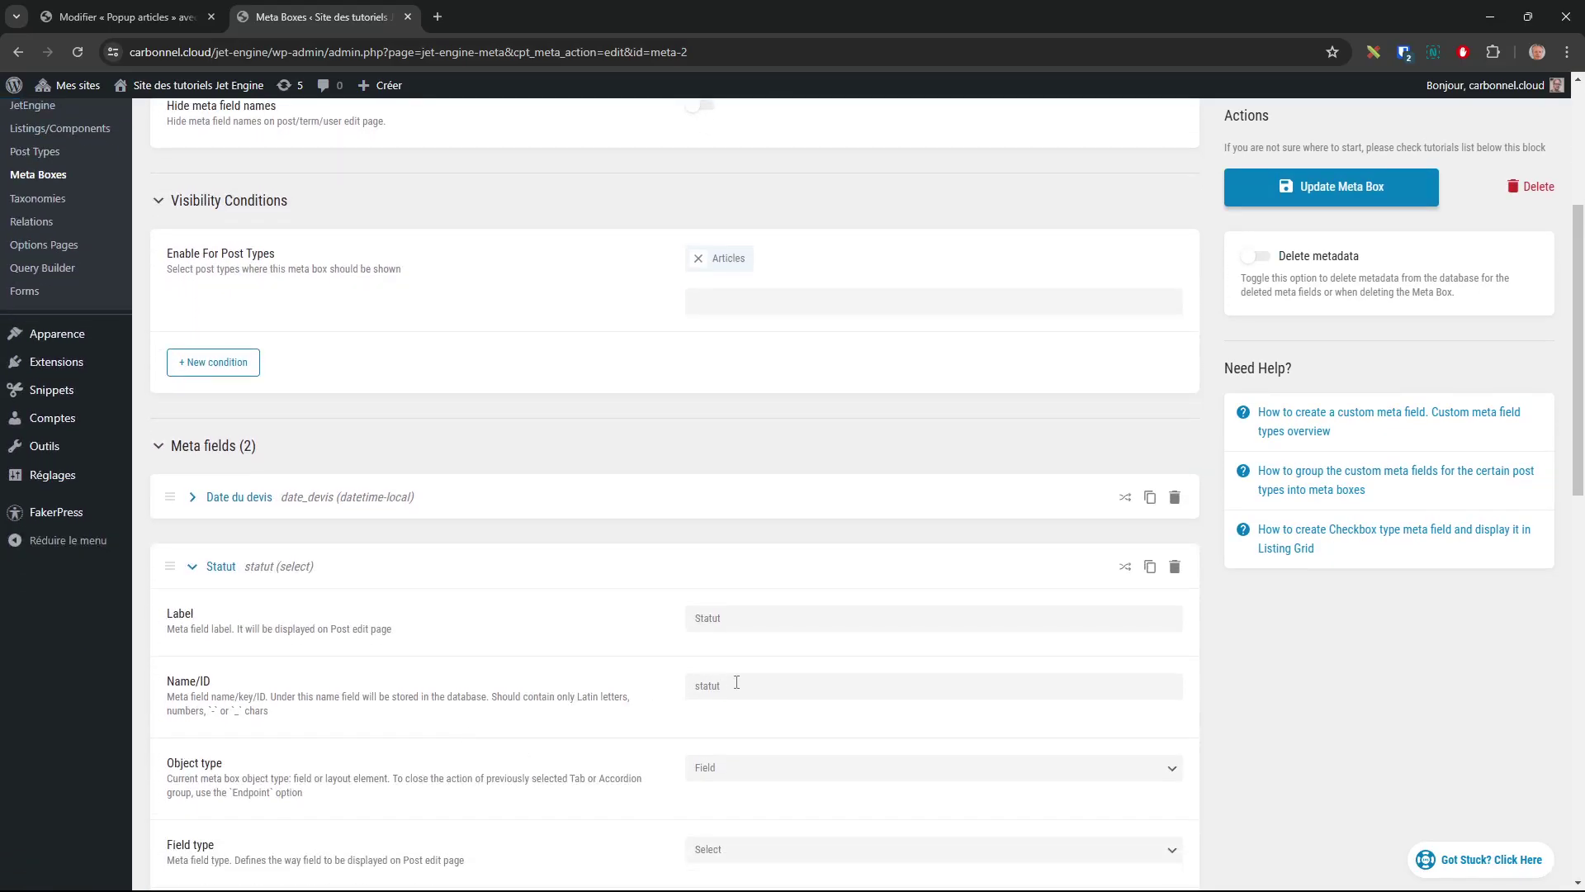
click(734, 683)
double_click(734, 683)
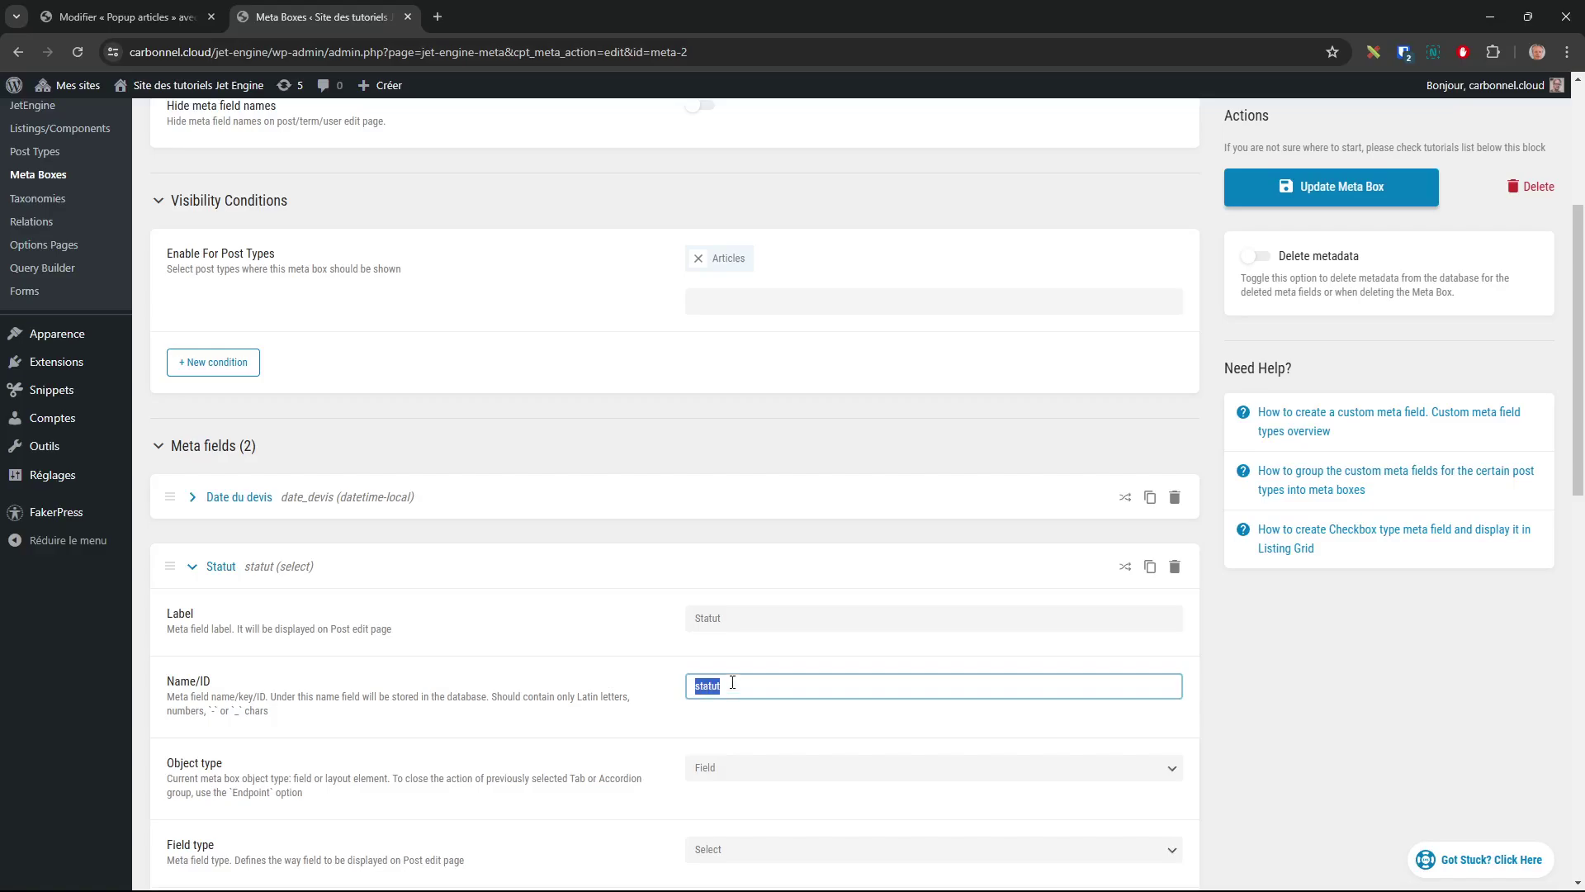
- Back in the popup editor, set the middle Dynamic Field's visibility condition to Equal
click(124, 17)
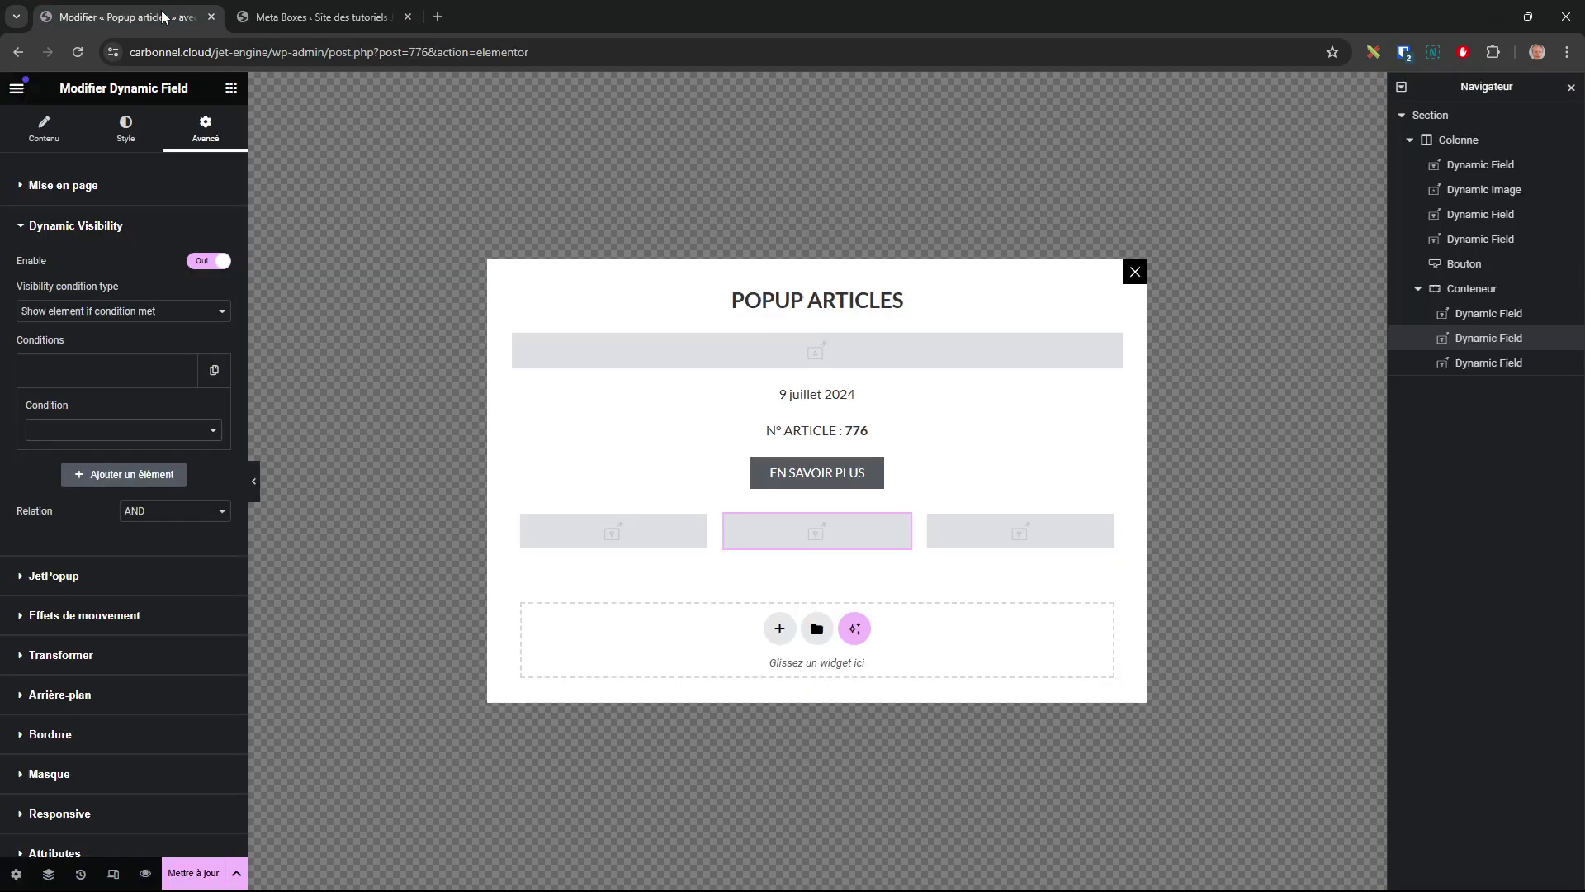
click(115, 431)
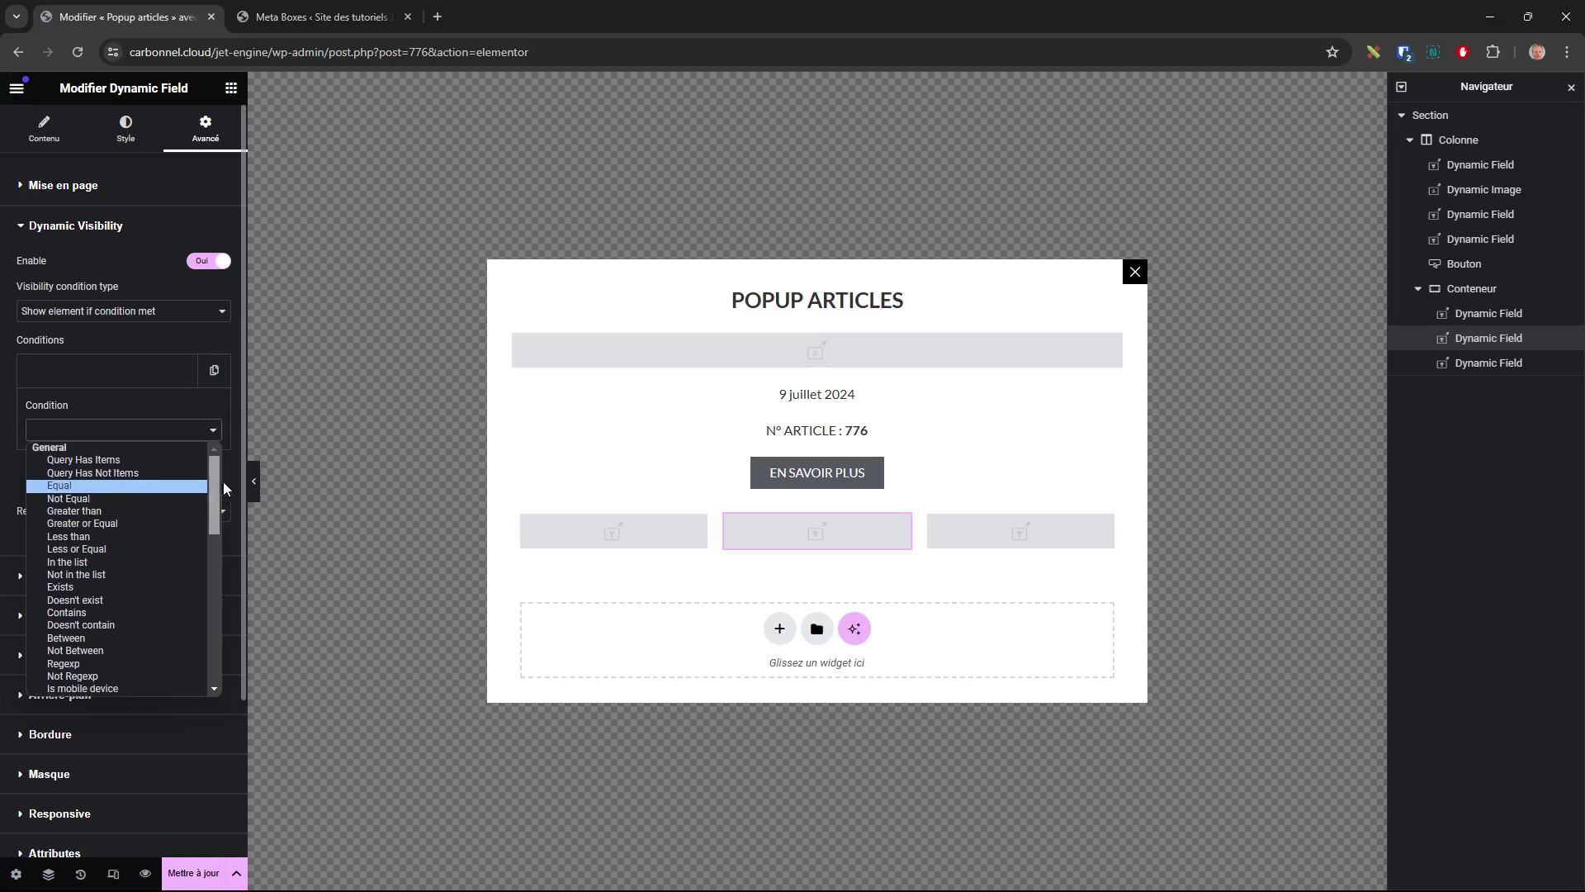
click(103, 374)
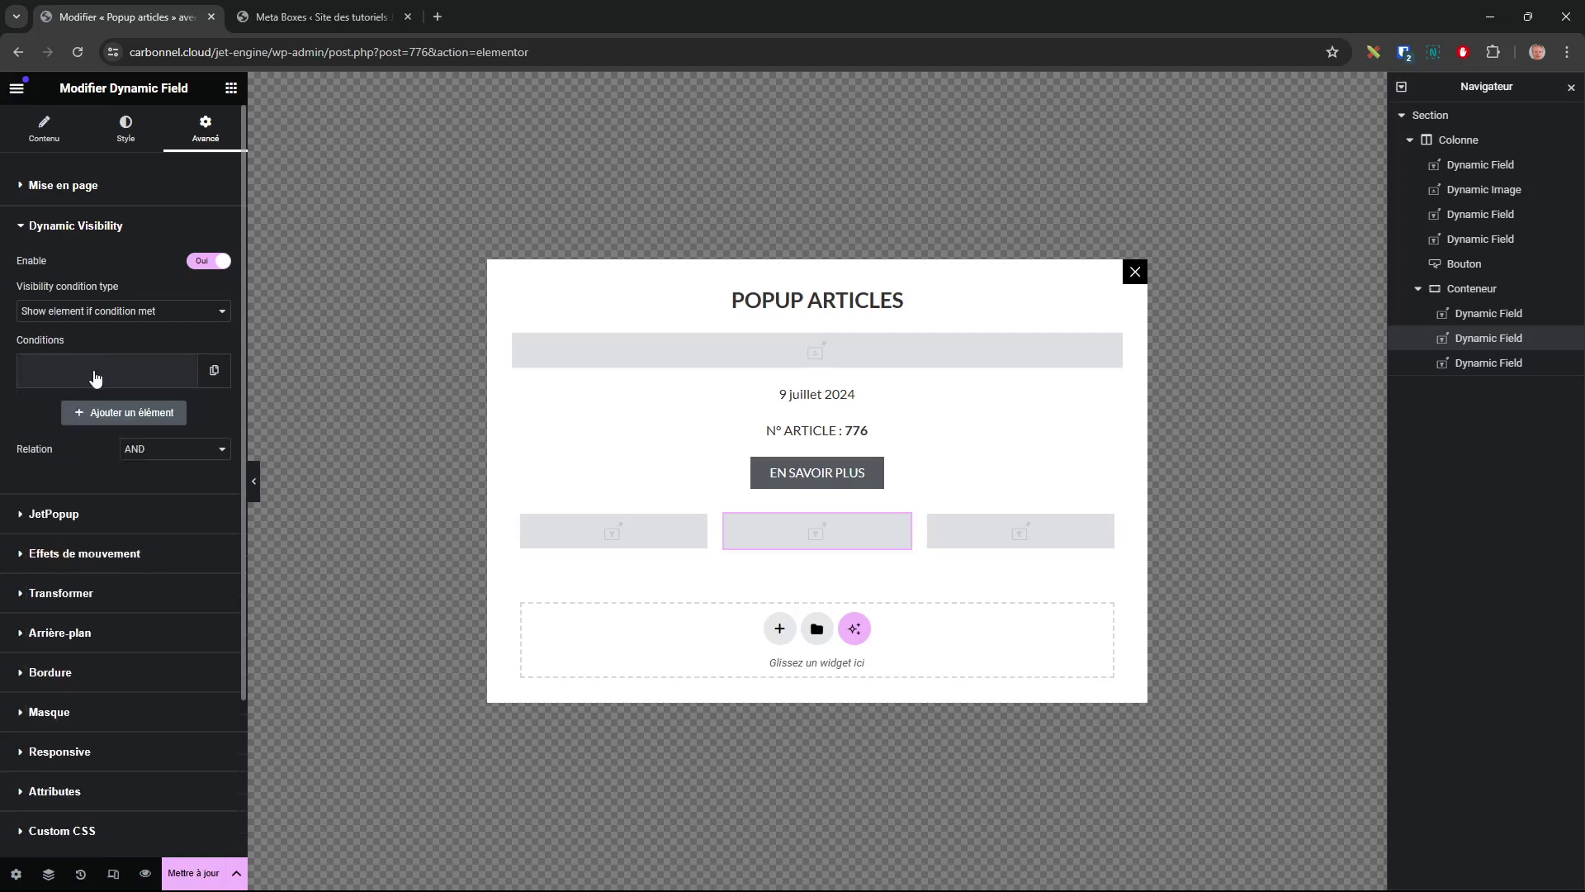
click(96, 380)
click(93, 430)
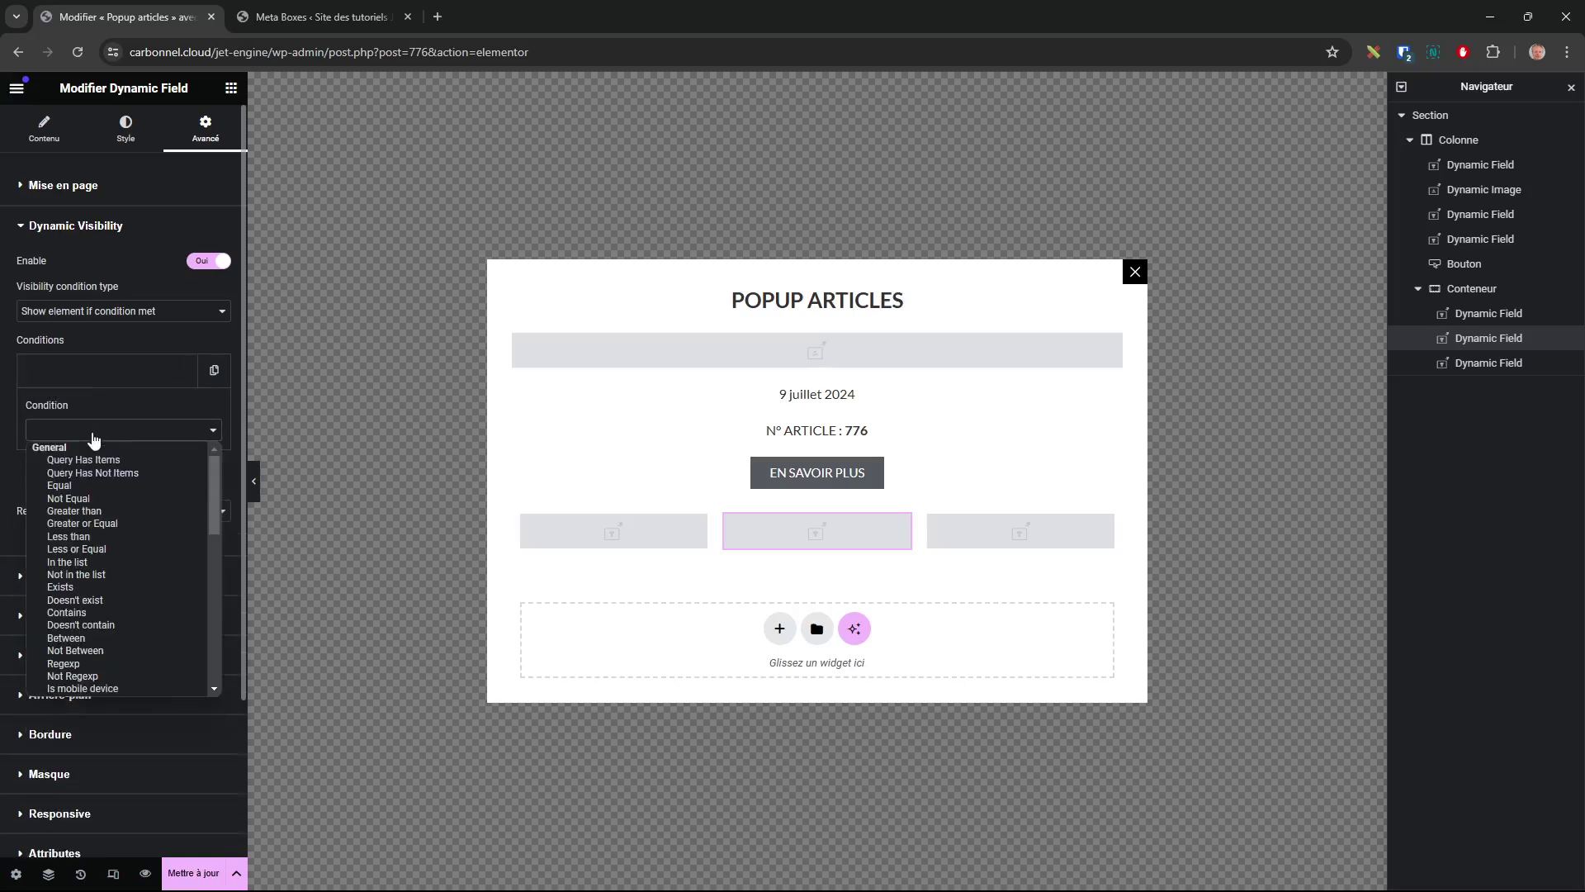
drag(210, 477, 243, 626)
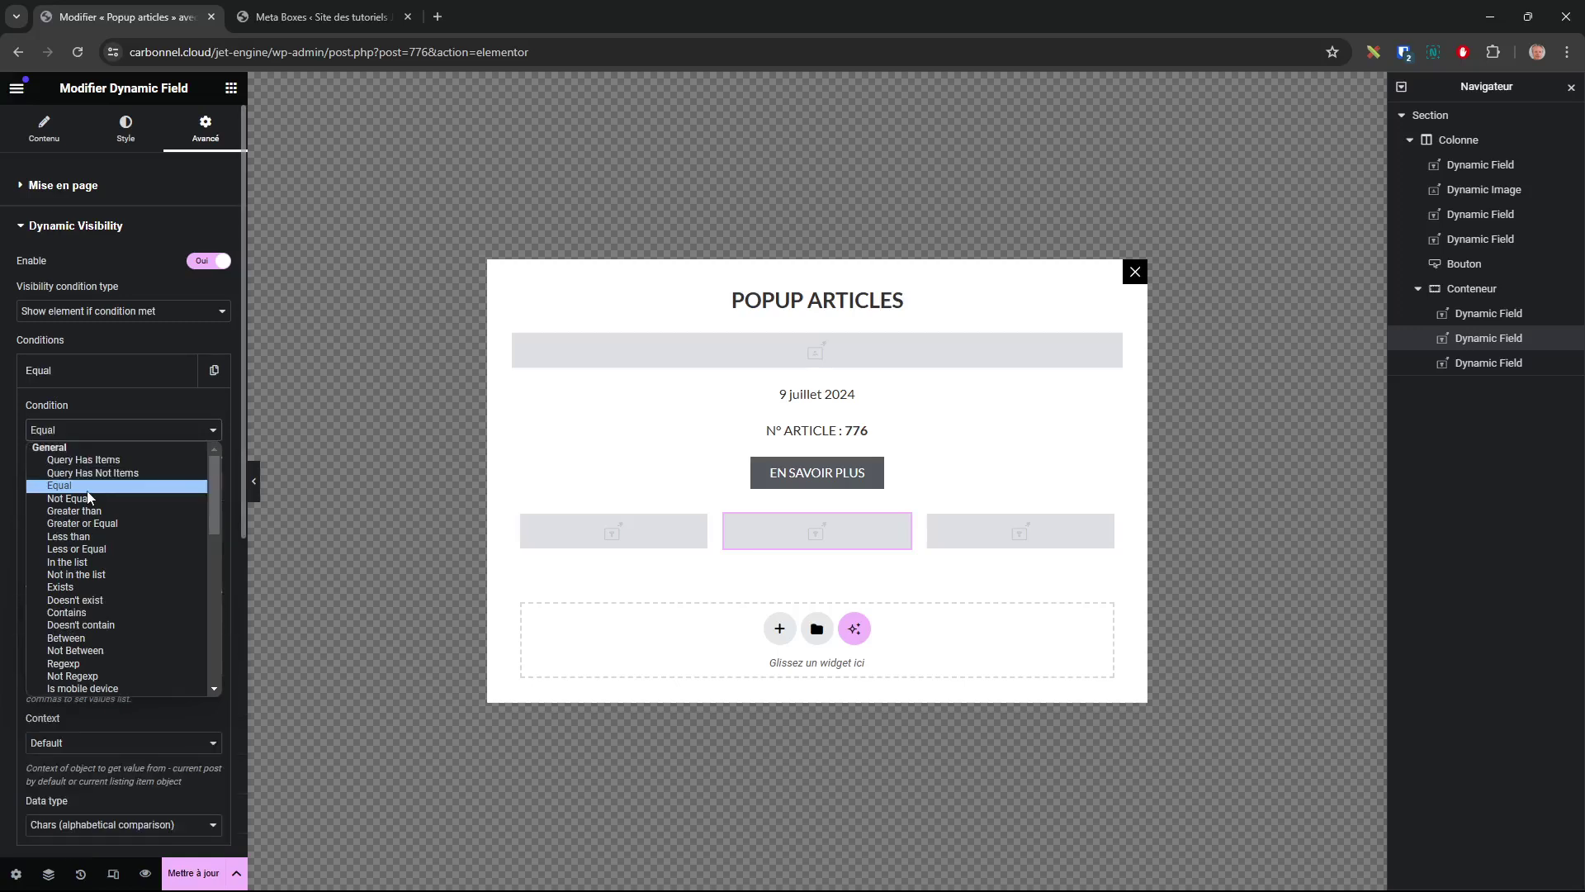
click(91, 486)
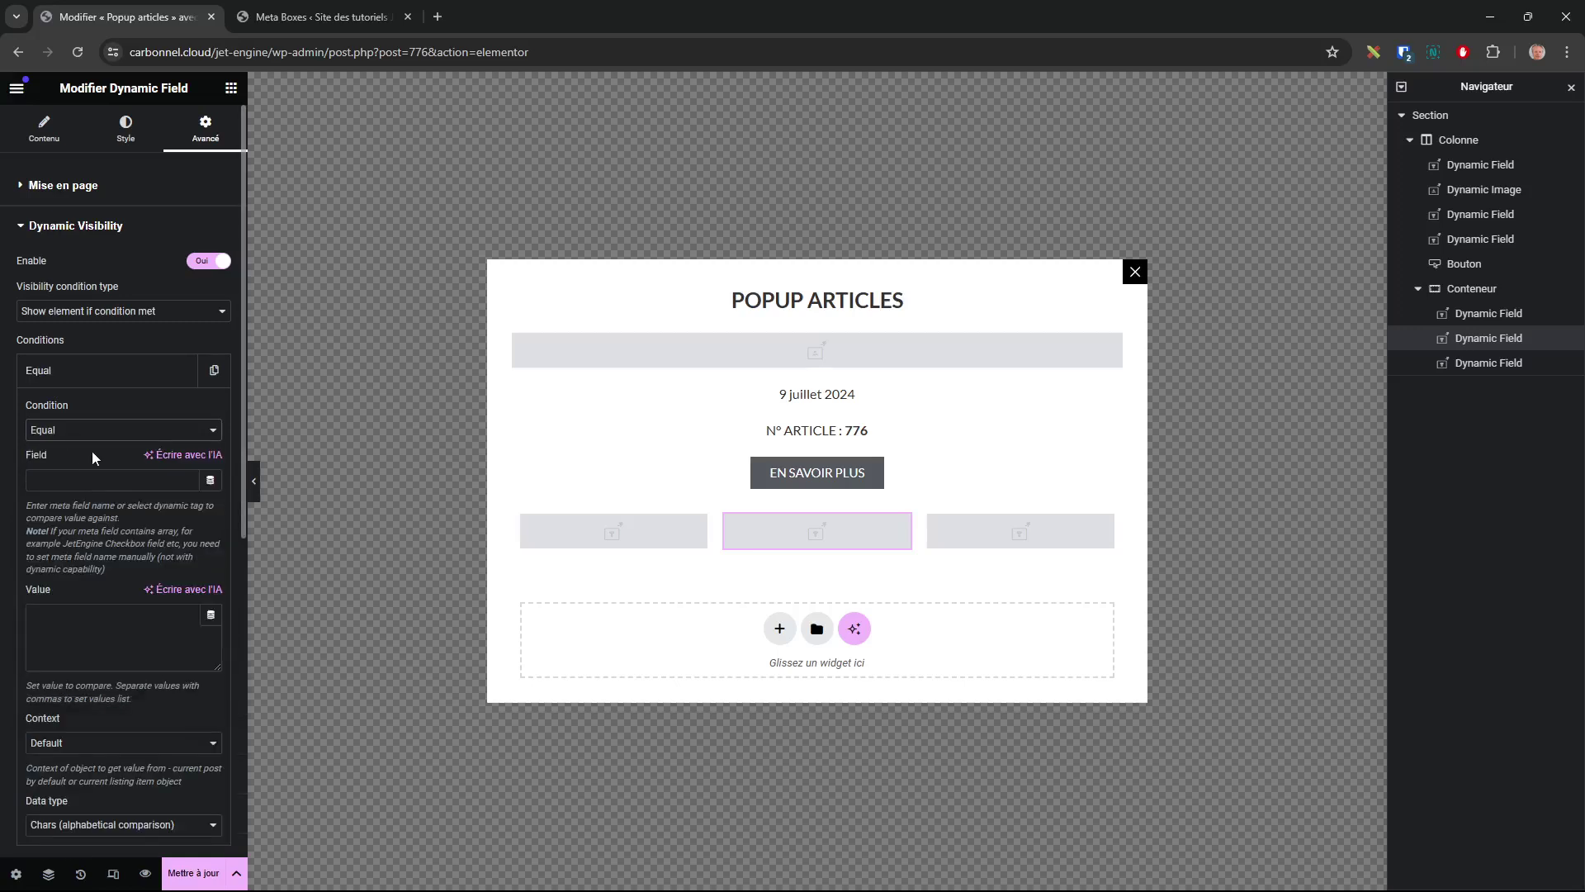